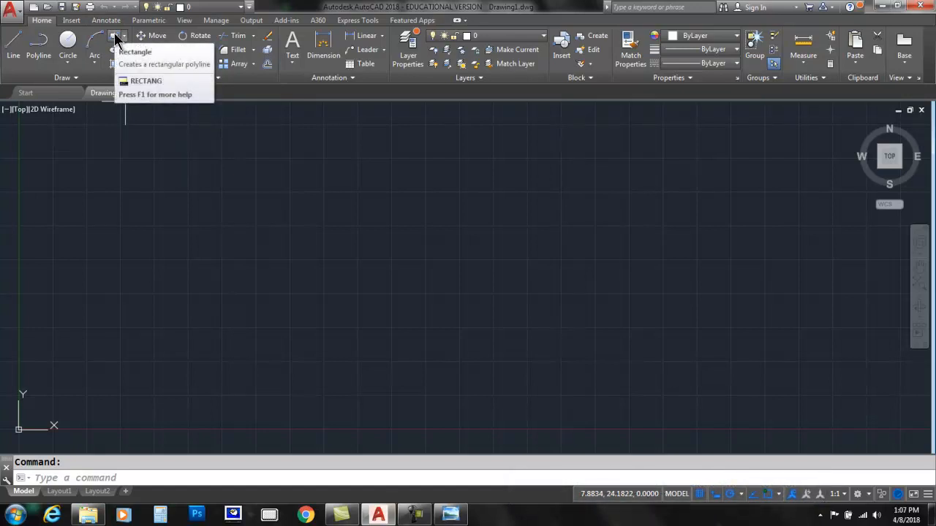
Step: Draw a large rectangle and a circle centered on the rectangle's lower-right corner, overlapping its edges
left_click(205, 279)
left_click(465, 146)
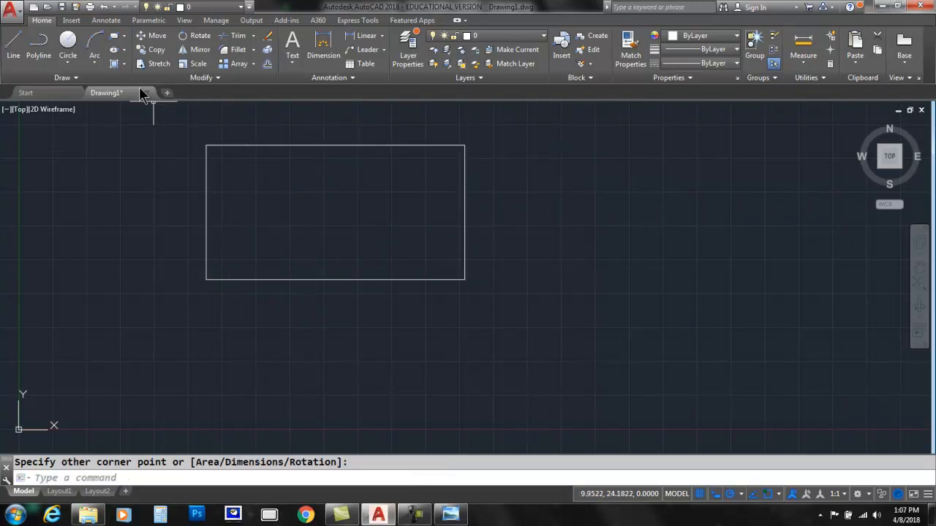
left_click(68, 45)
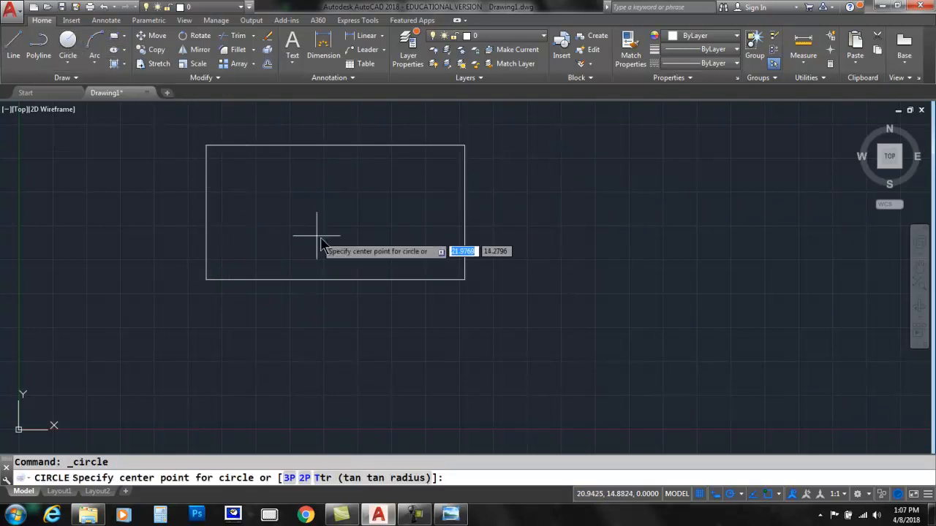
left_click(464, 279)
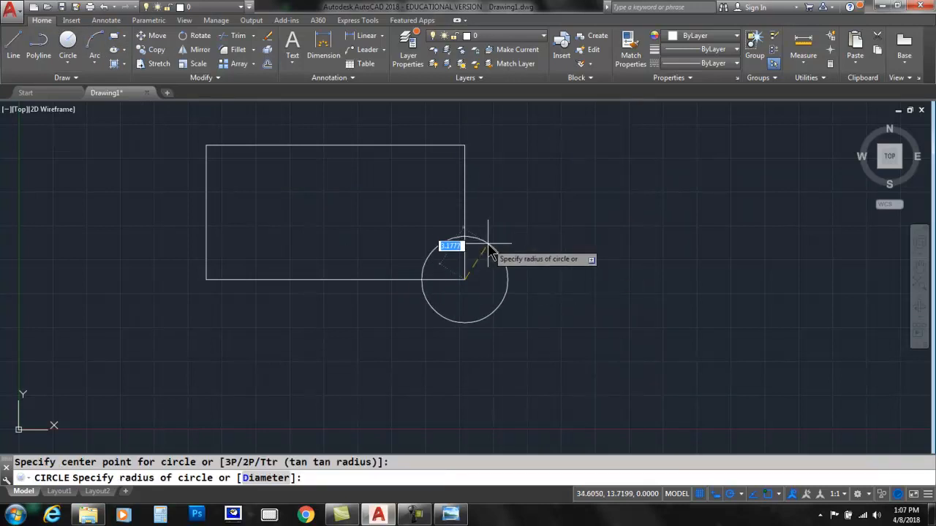
left_click(488, 247)
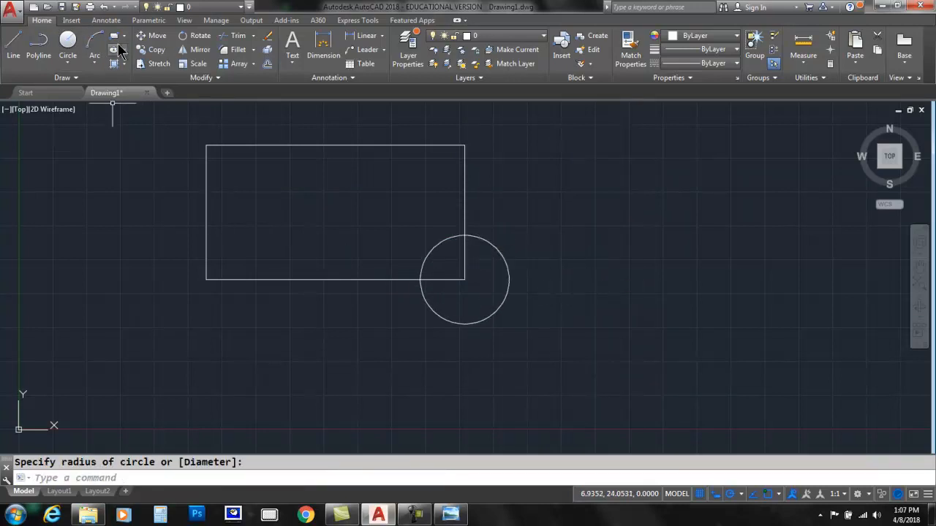
Step: Draw a smaller rectangle inside the upper part of the large one and a separate rectangle to the right of it
left_click(114, 42)
left_click(243, 171)
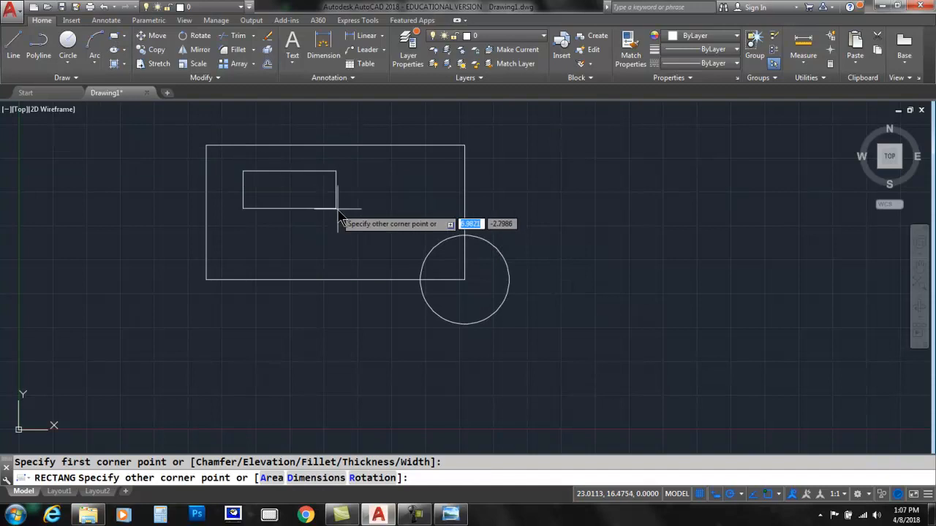
left_click(374, 212)
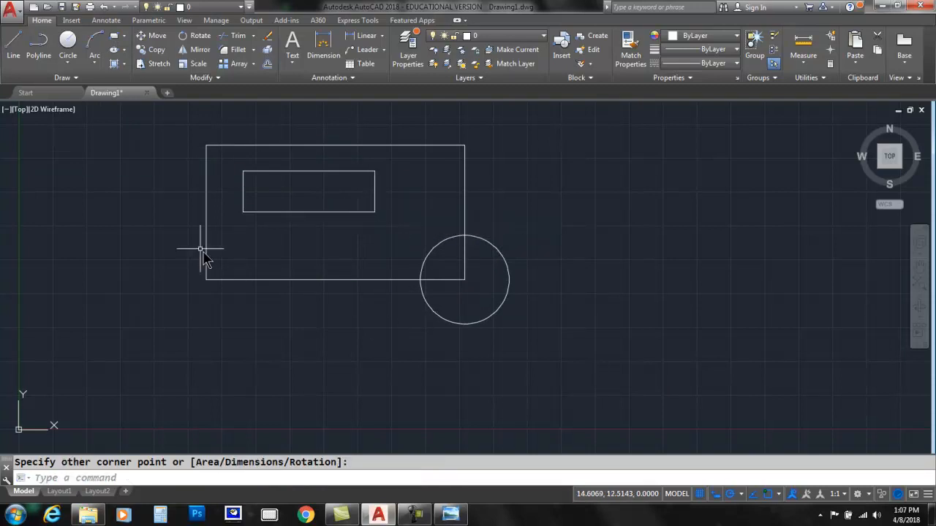
left_click(114, 41)
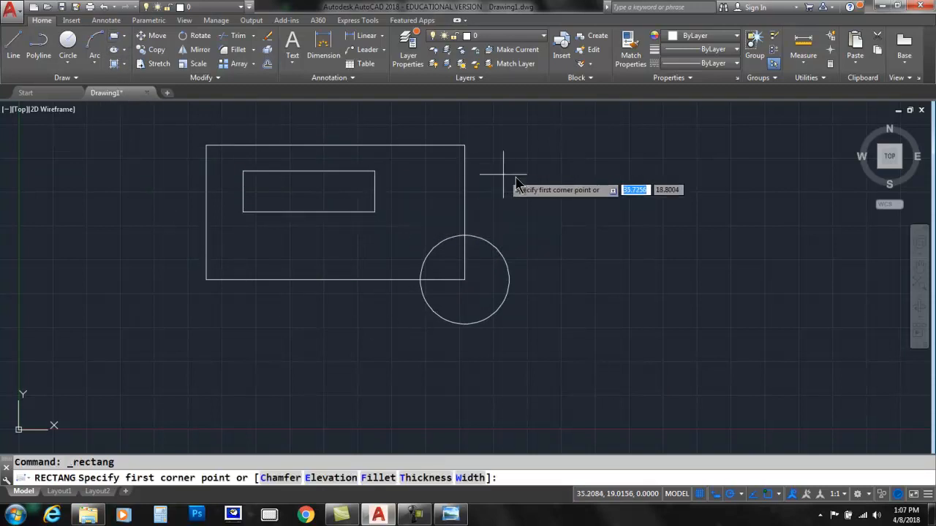
left_click(599, 164)
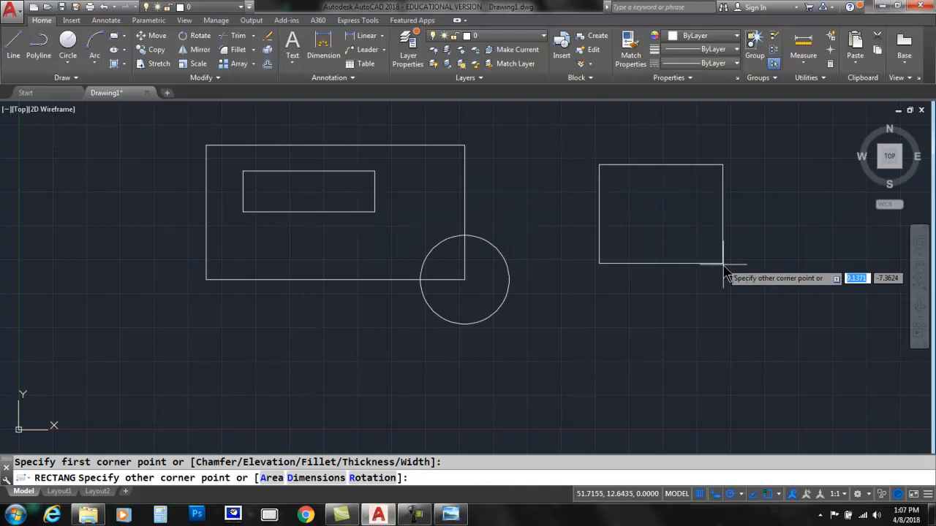
left_click(663, 240)
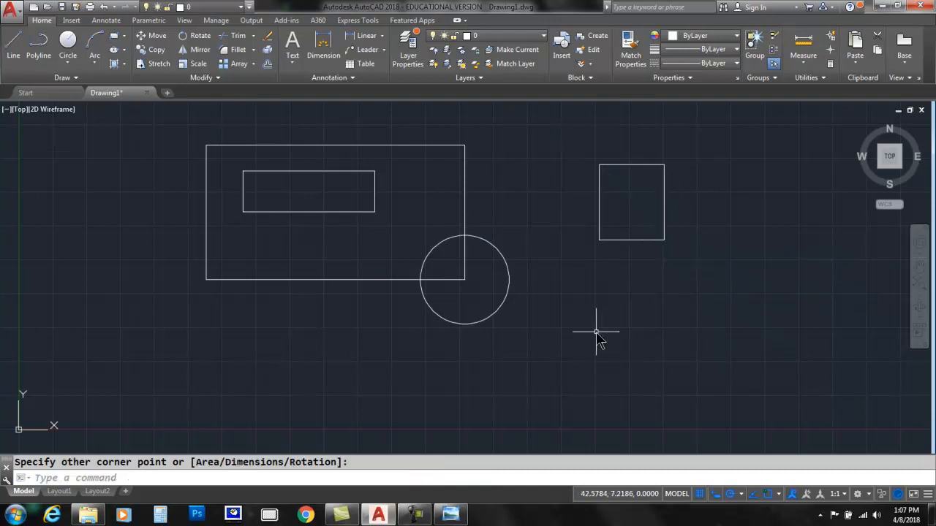
Step: Draw two separate, steeply slanted lines that spread apart downward, below the large rectangle
left_click(15, 45)
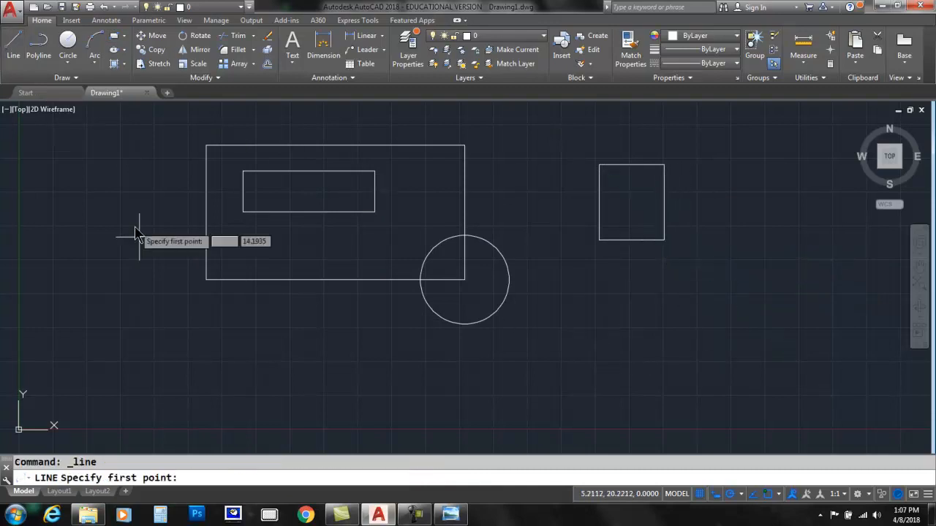
left_click(181, 329)
left_click(157, 407)
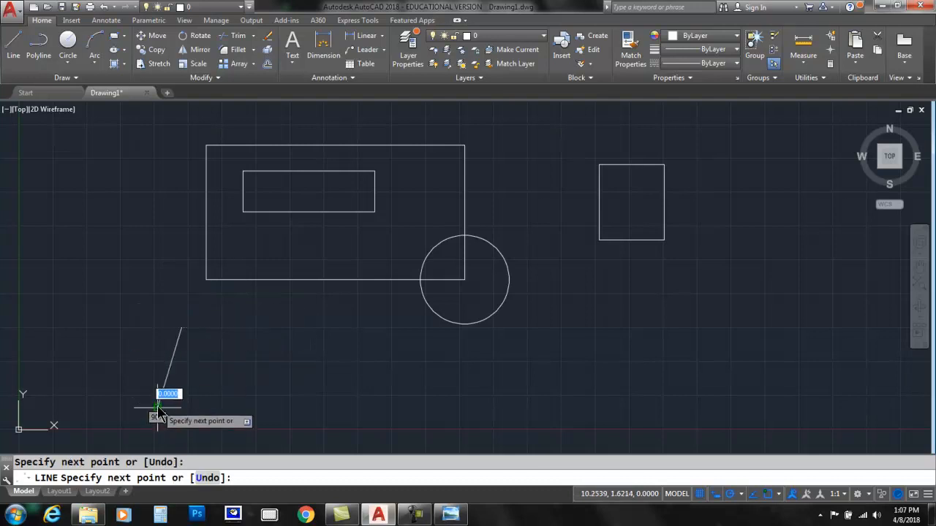
key("Return")
key("Return")
left_click(221, 327)
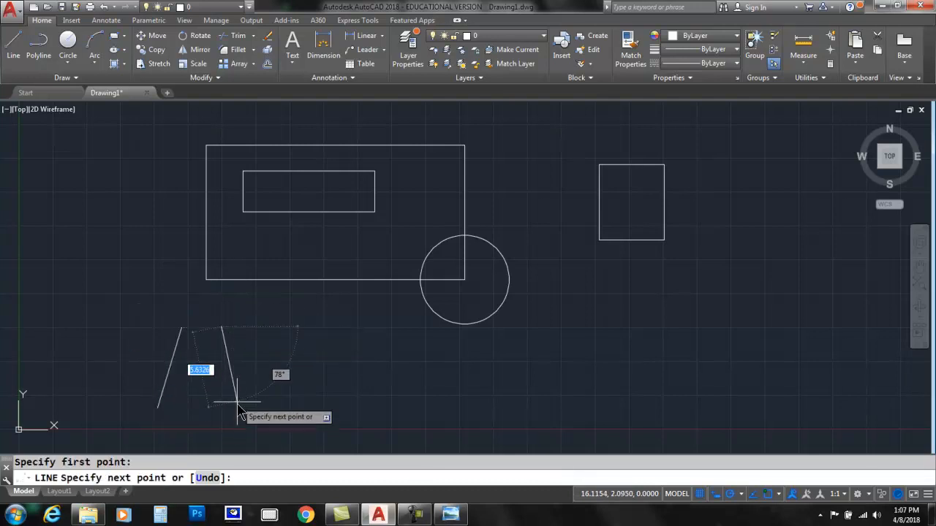
left_click(240, 418)
key("Return")
left_click(260, 409)
left_click(135, 395)
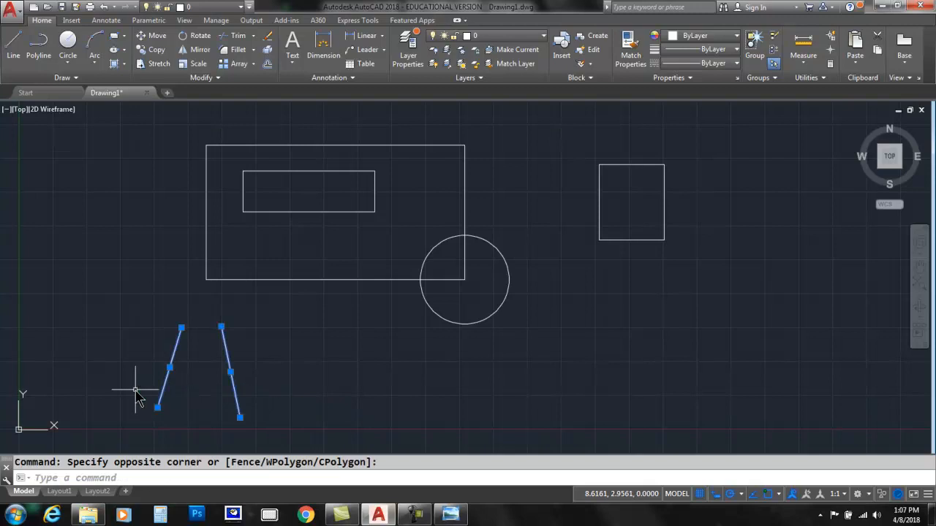
Step: Draw two roughly horizontal lines across both slanted lines so that the four enclose a quadrilateral
left_click(12, 43)
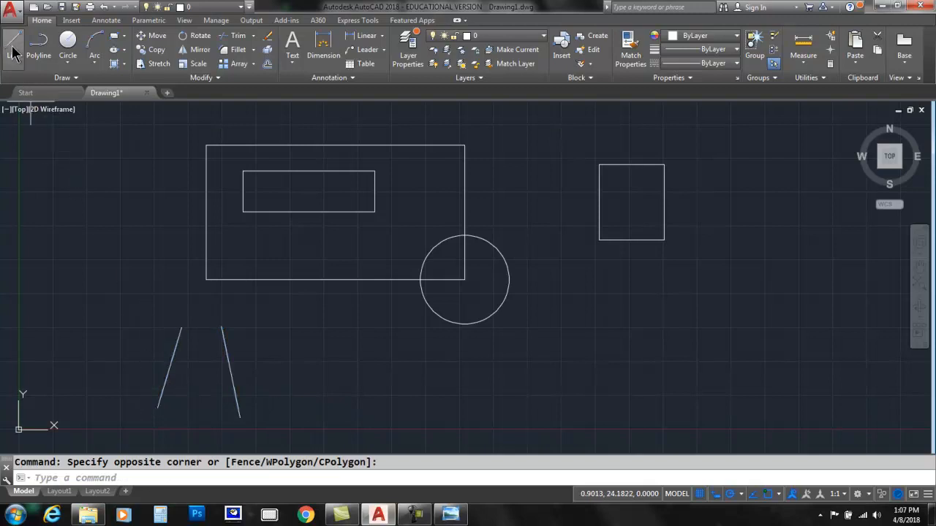
left_click(264, 402)
left_click(128, 391)
key("Return")
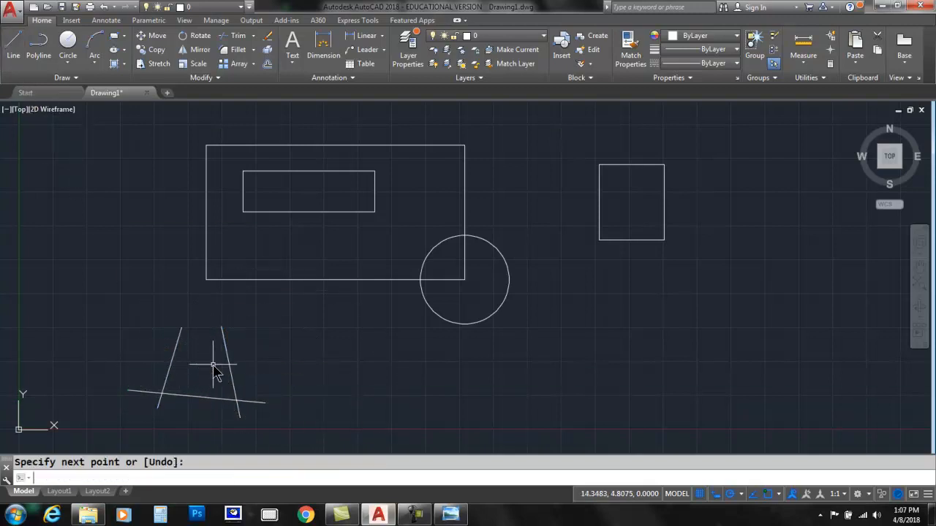
key("Return")
left_click(268, 339)
left_click(119, 365)
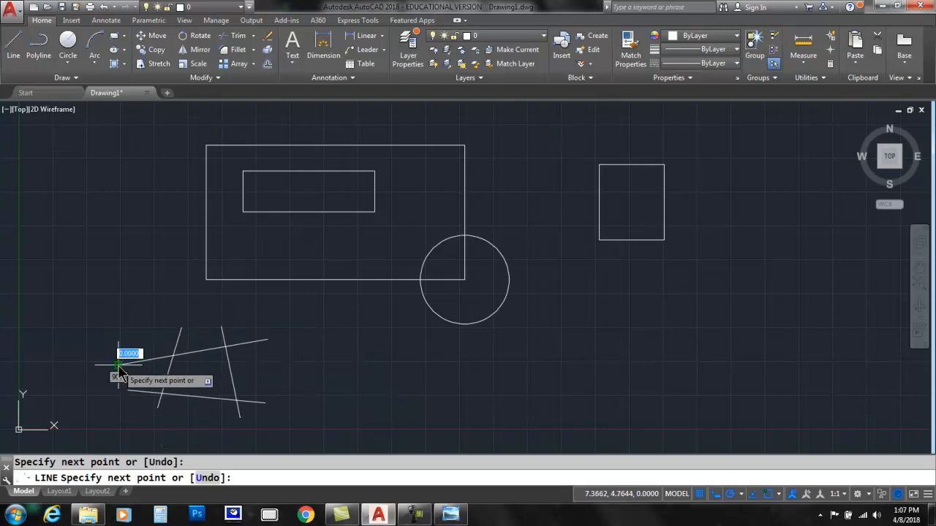
key("Return")
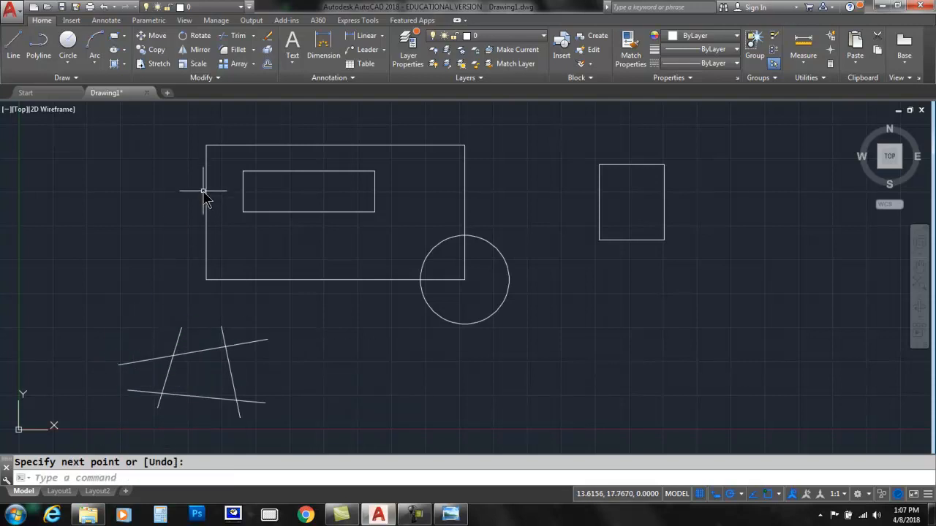
Step: Add the single-line text "TEXT" with height .5 and rotation 0 inside the large rectangle, beneath the small one
left_click(293, 60)
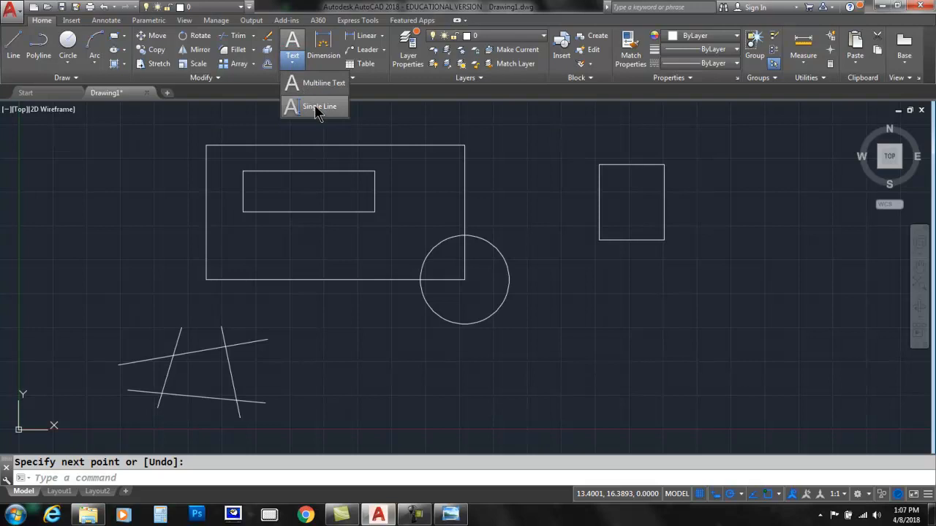
left_click(316, 107)
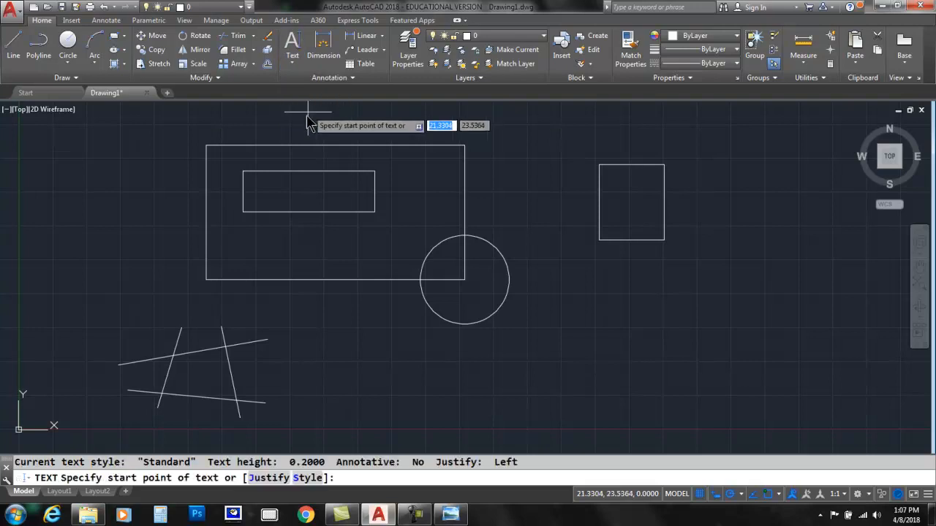
left_click(254, 257)
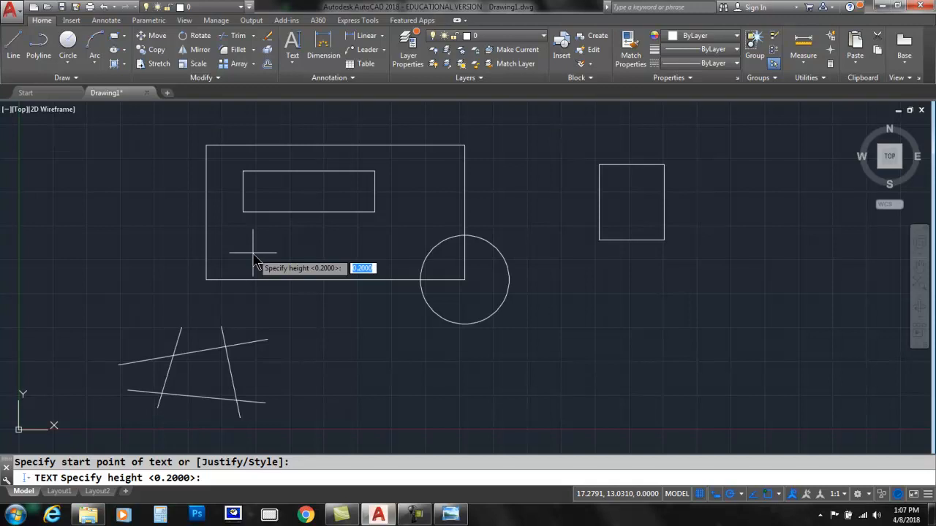
type(".5")
key("Return")
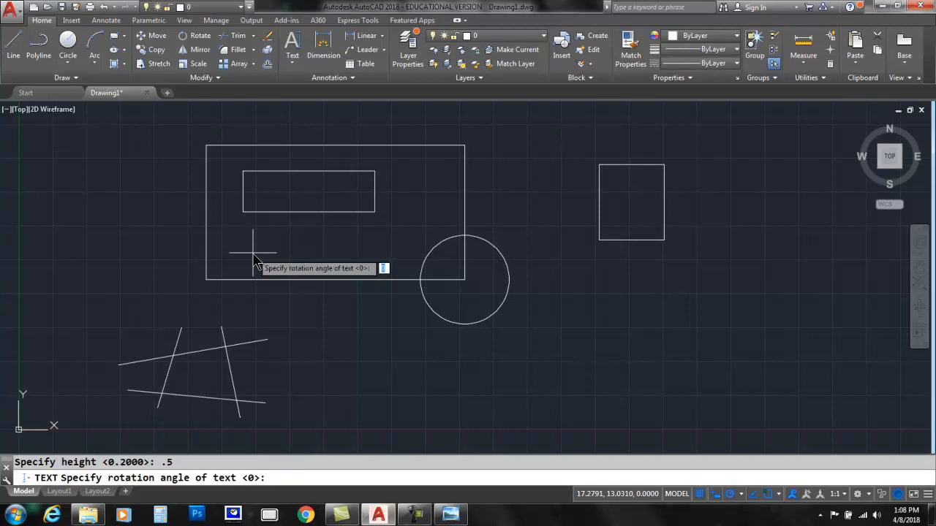
key("Return")
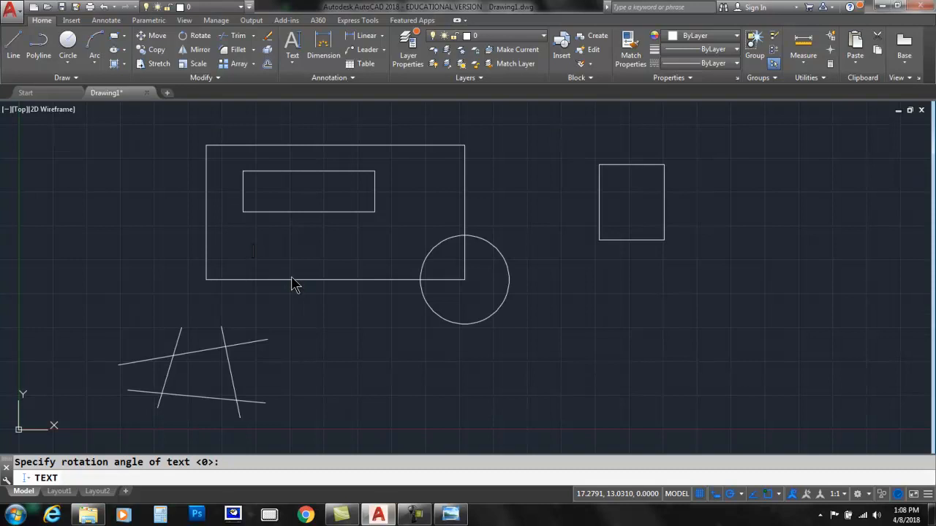
type("TEXT")
key("Return")
key("Return")
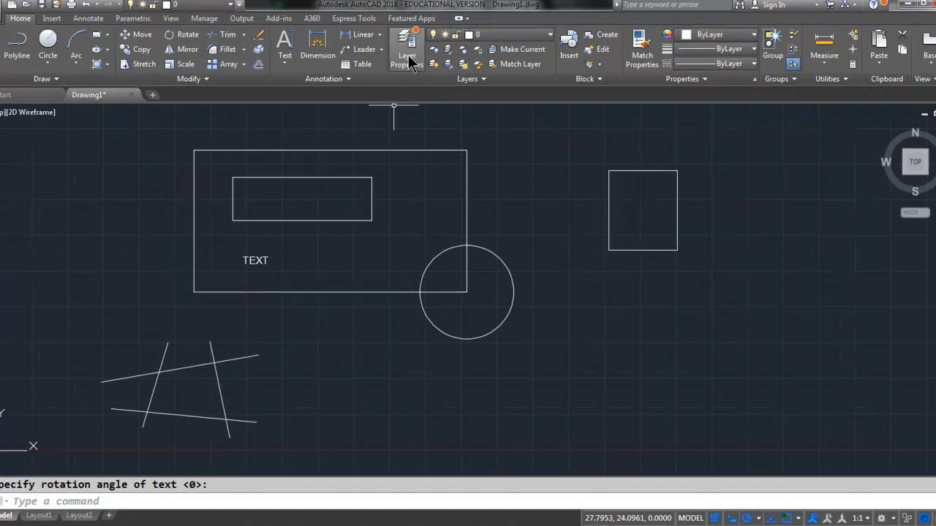
Step: Create a new layer named SECTIONING
left_click(408, 55)
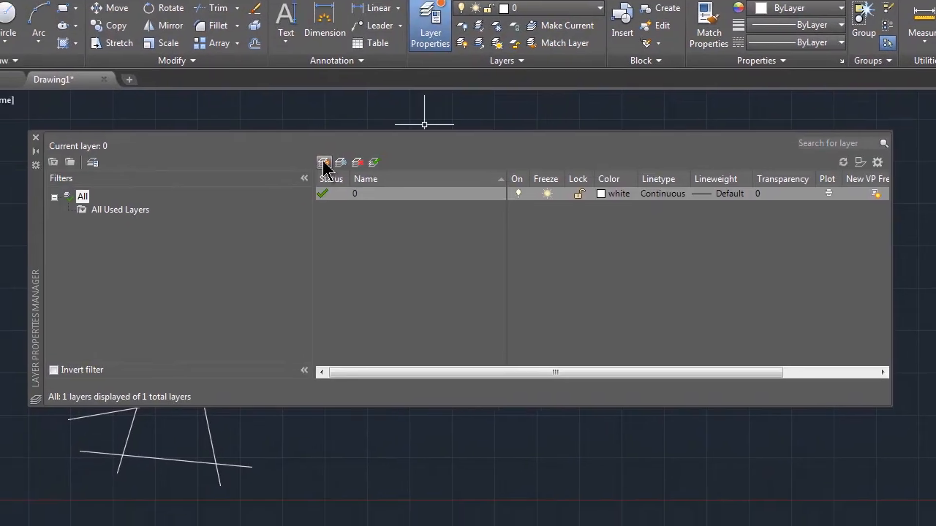
left_click(296, 184)
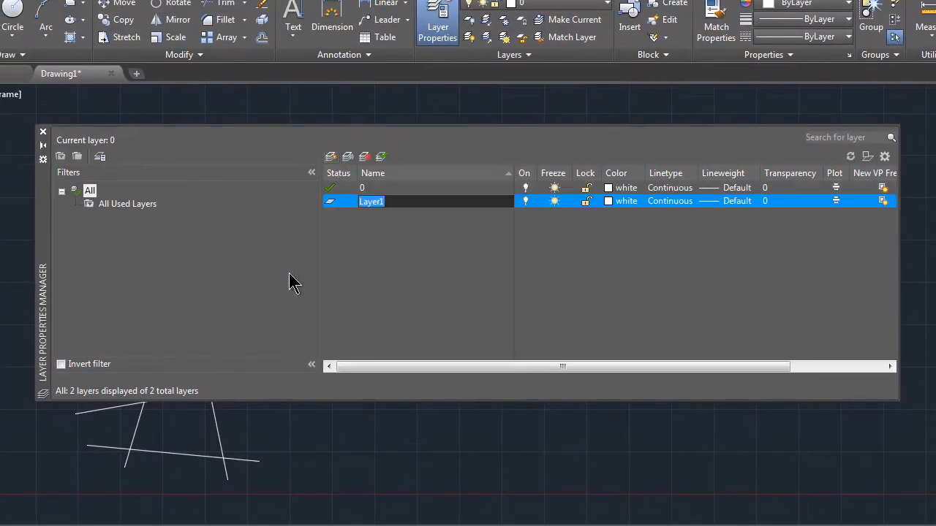
type("sEC")
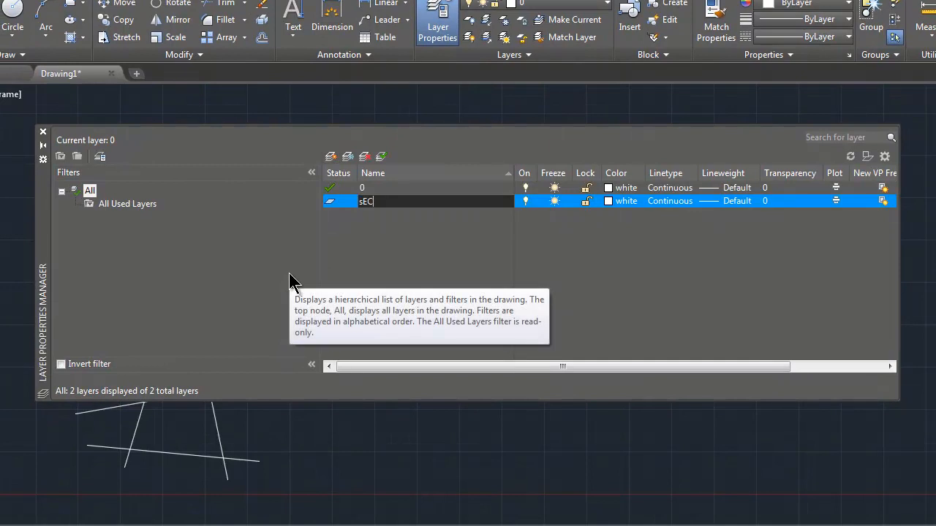
type("TIONING")
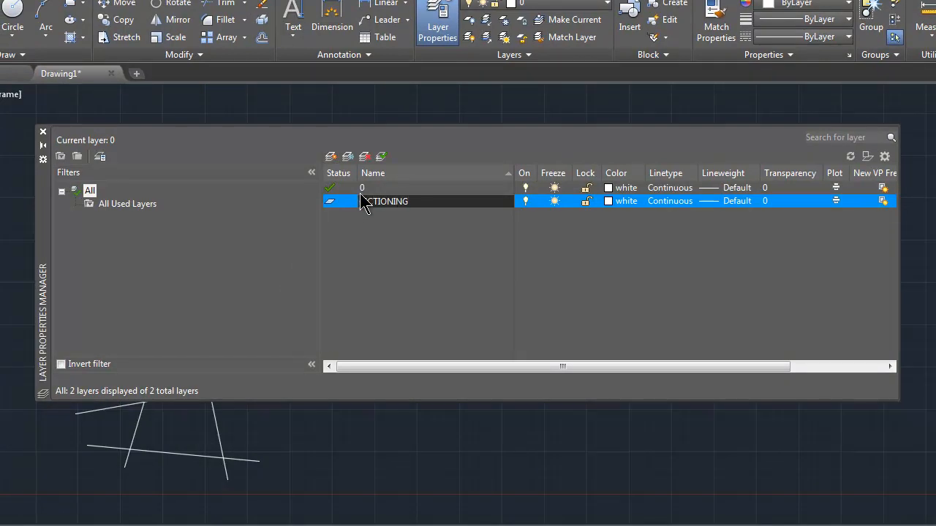
key("Home")
key("Delete")
type("S")
Step: Set the SECTIONING layer's color to green and make it the current layer
left_click(614, 201)
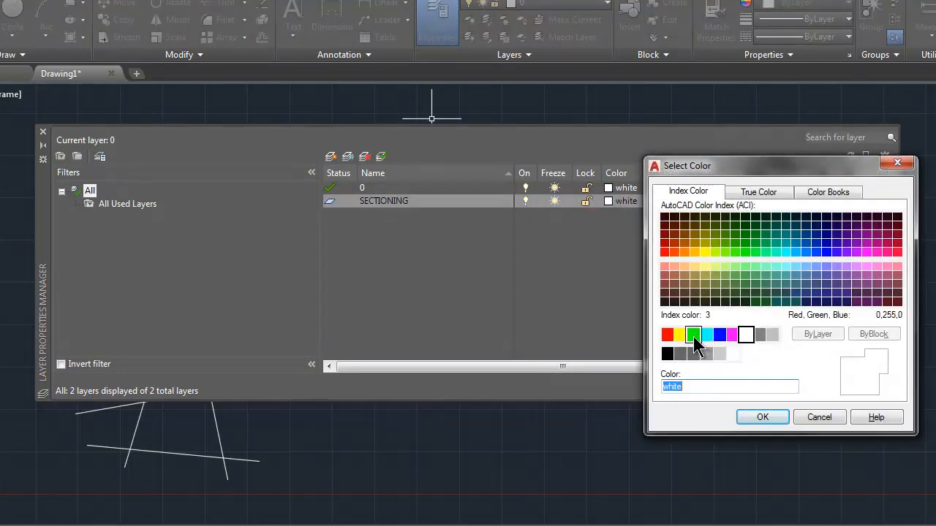
left_click(693, 334)
left_click(763, 417)
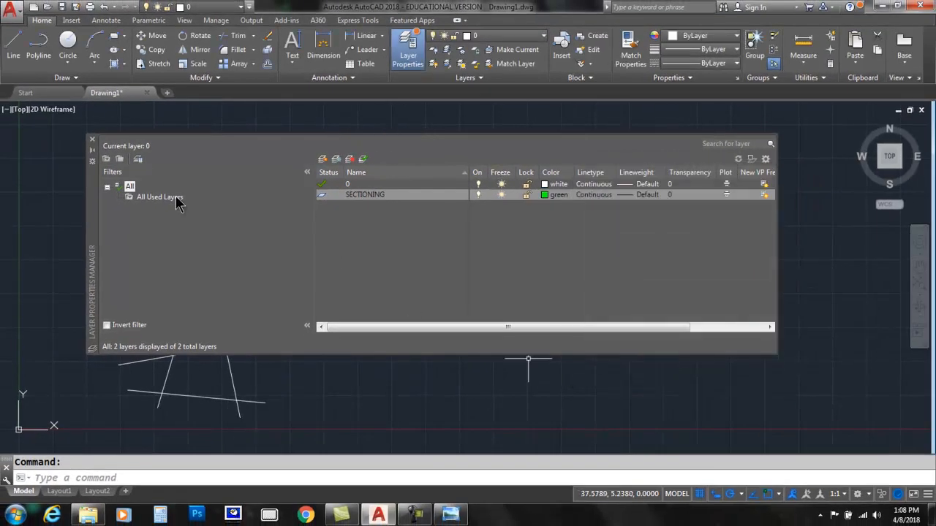
double_click(322, 195)
left_click(92, 140)
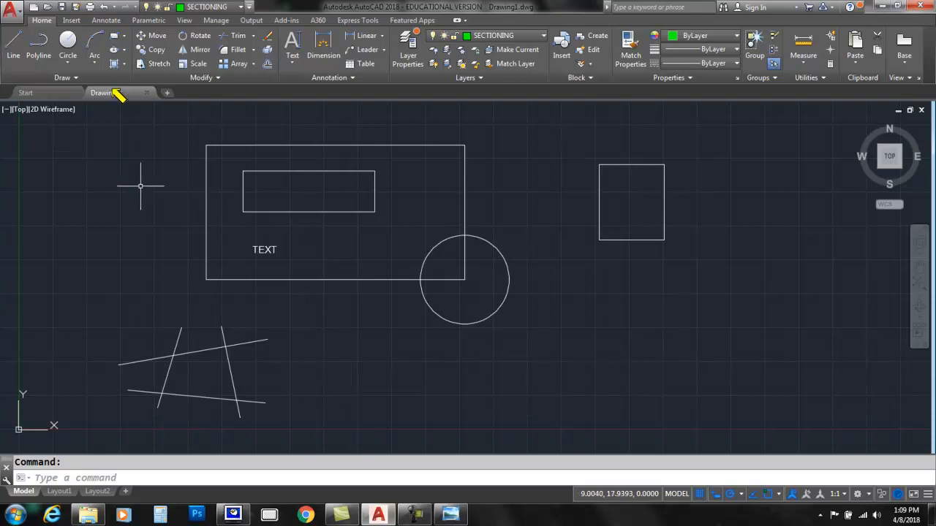
left_click_drag(49, 86, 118, 73)
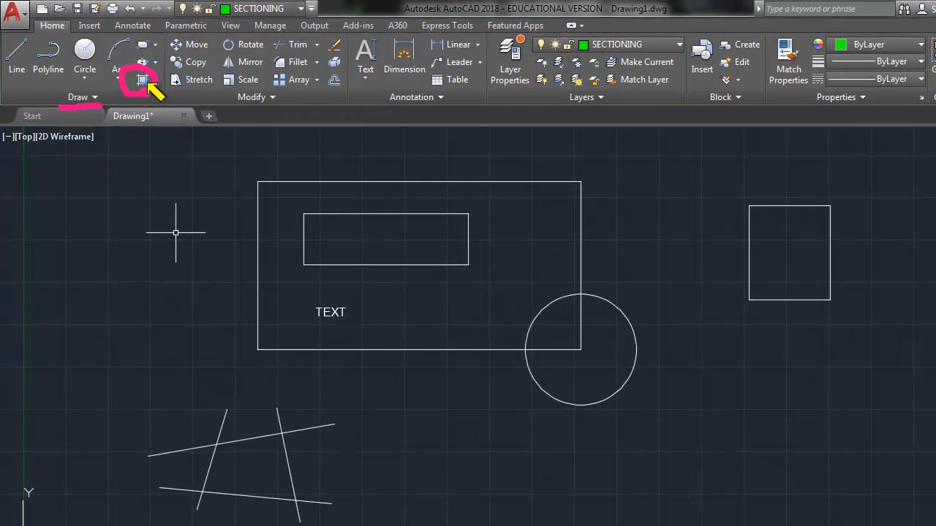
key("Escape")
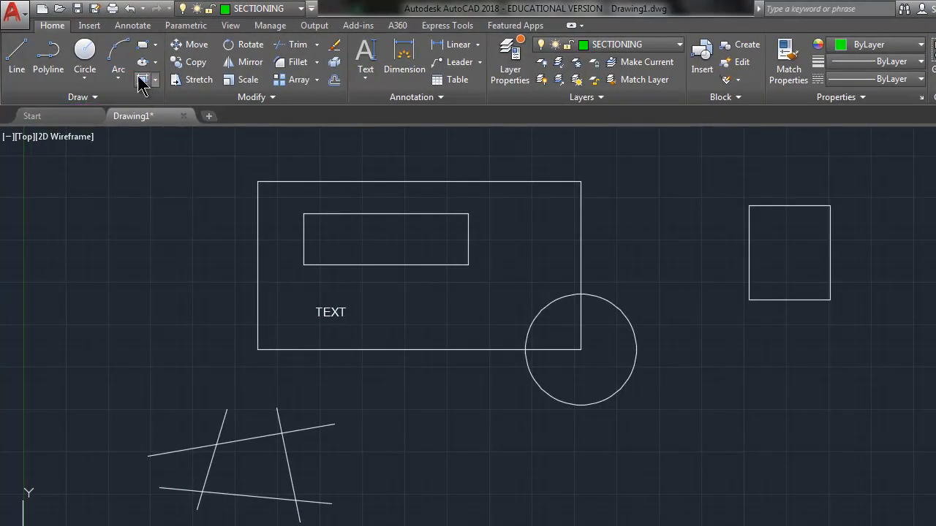
Step: Hatch the quadrilateral enclosed by the four crossing lines with the ANSI31 pattern
left_click(143, 81)
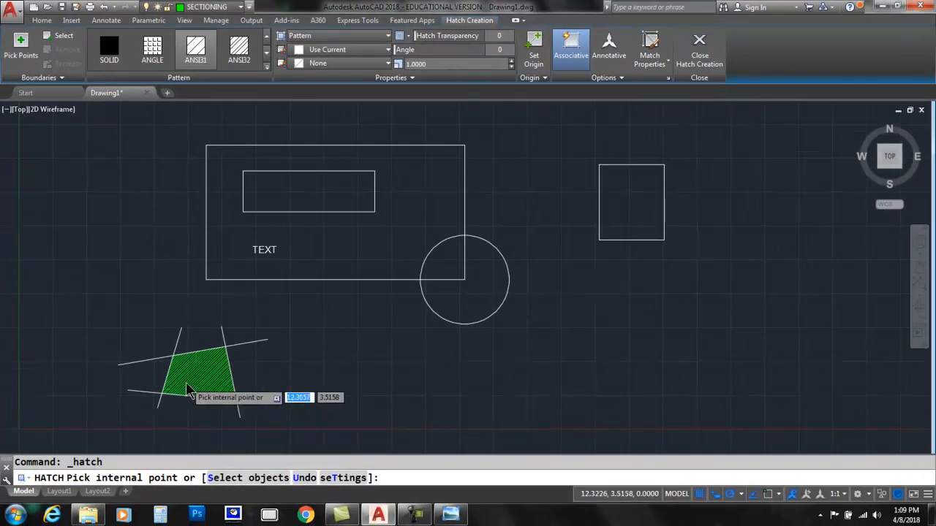
scroll(187, 392, "up", 3)
scroll(296, 299, "down", 3)
scroll(344, 300, "down", 3)
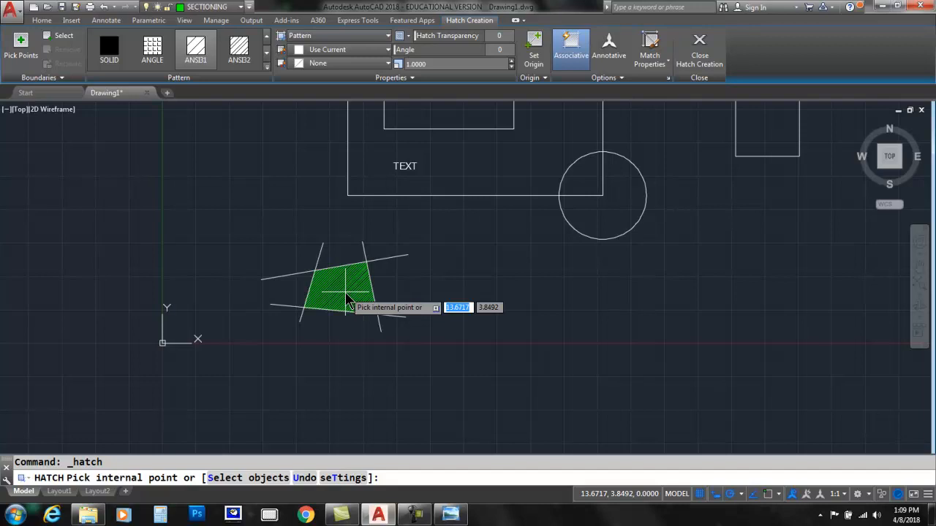
left_click(347, 299)
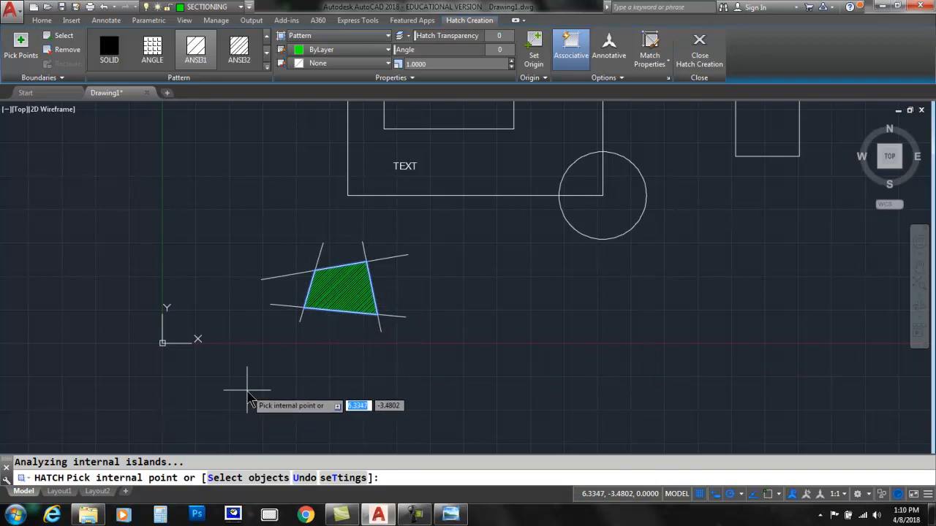
key("Return")
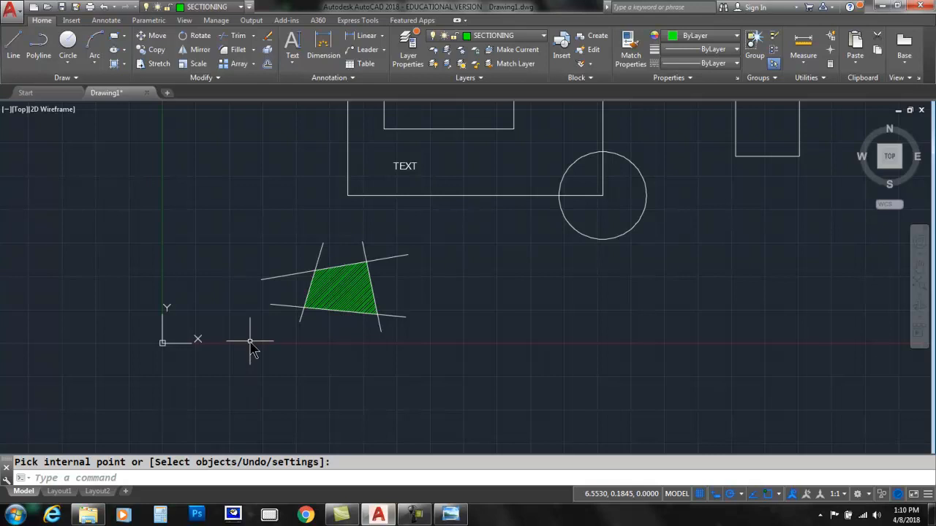
scroll(395, 289, "up", 5)
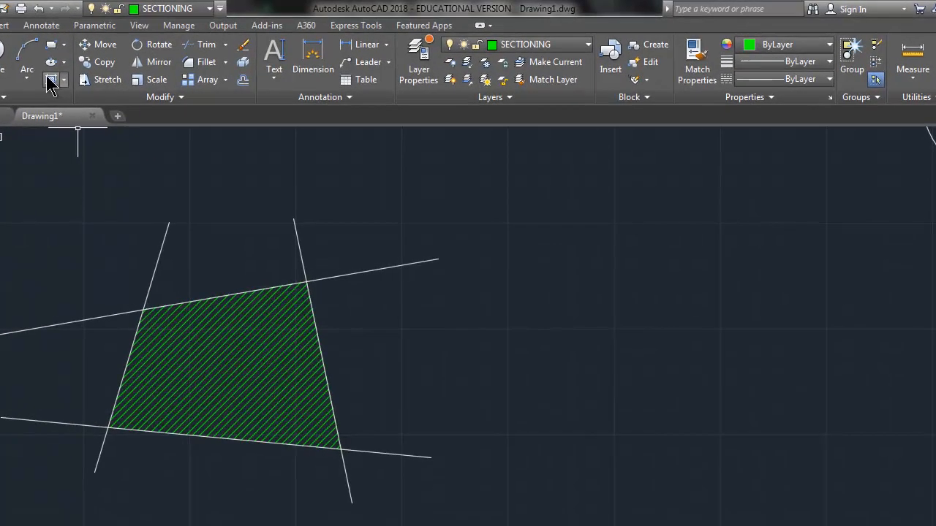
left_click(51, 80)
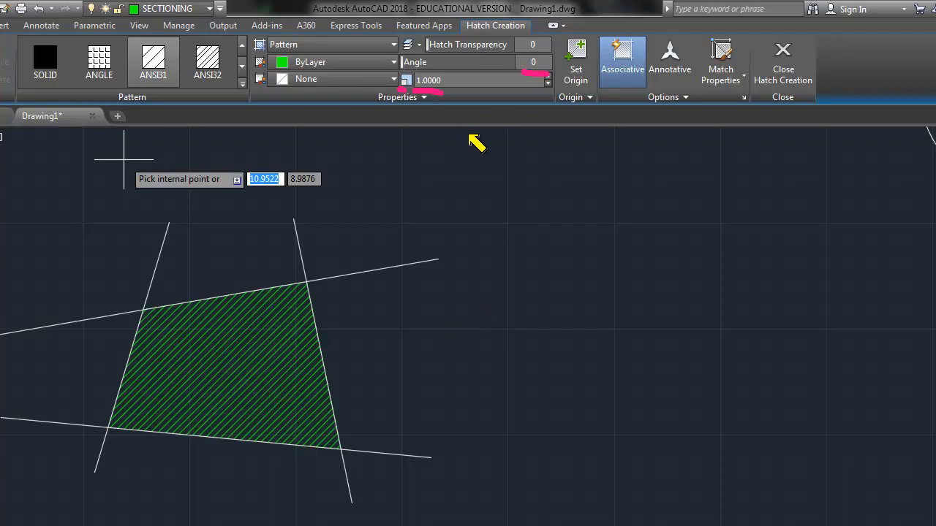
key("Escape")
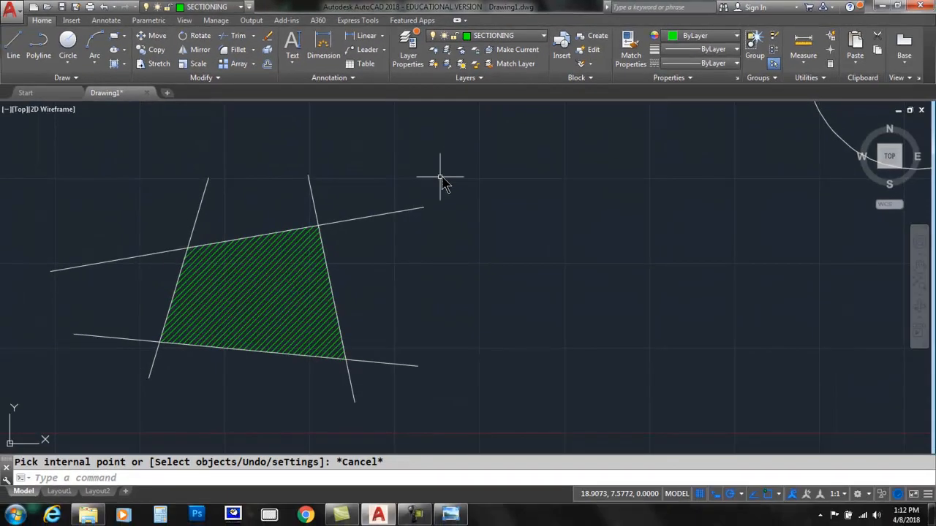
Step: Hatch the large rectangle's area around the small rectangle and the text, outside the circle, with the GRAVEL pattern
scroll(440, 177, "down", 2)
middle_click_drag(472, 164, 420, 318)
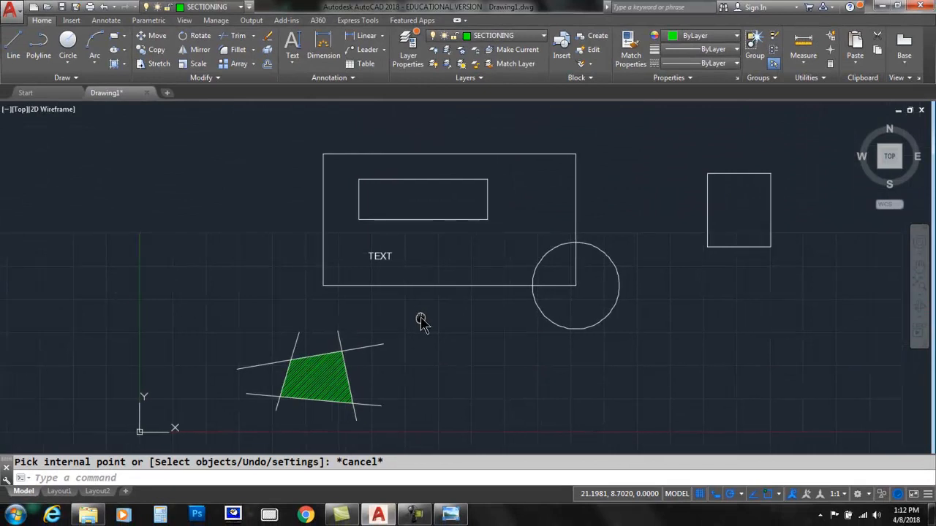
scroll(462, 263, "up", 3)
middle_click_drag(462, 272, 455, 289)
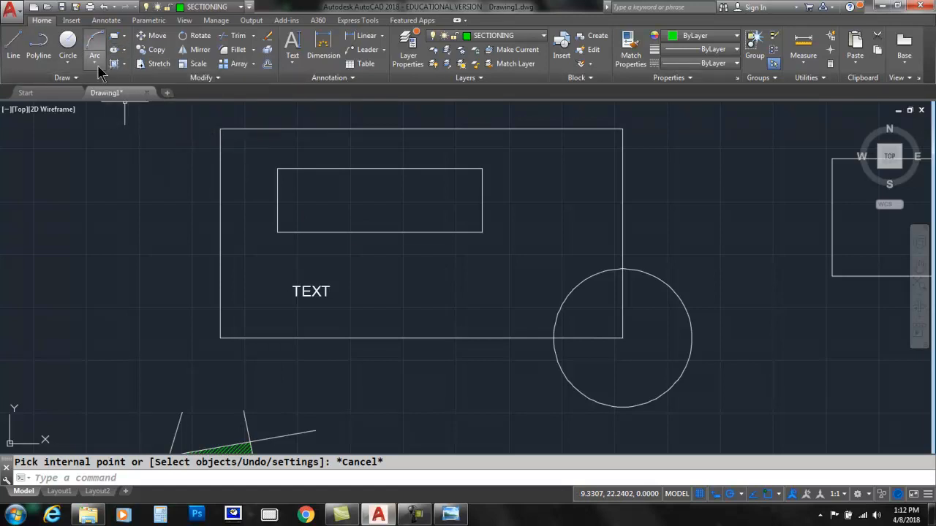
left_click(113, 50)
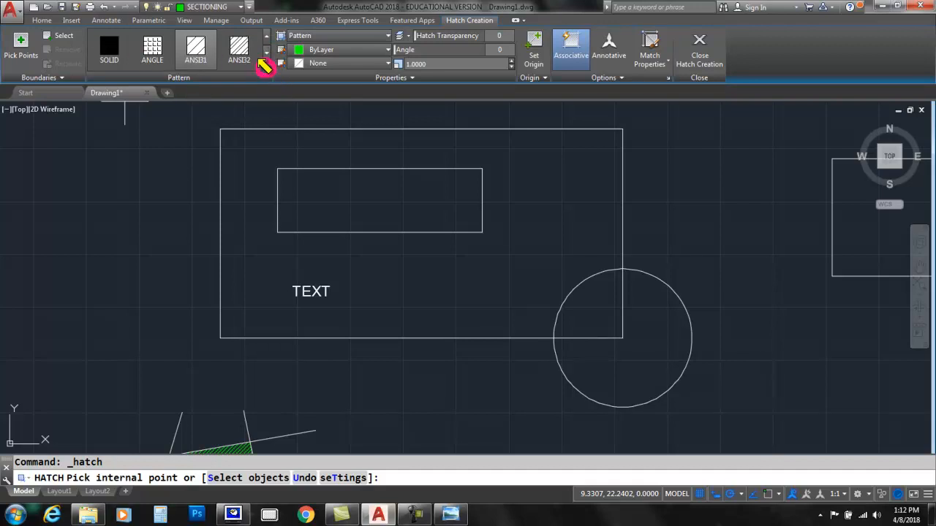
left_click(268, 67)
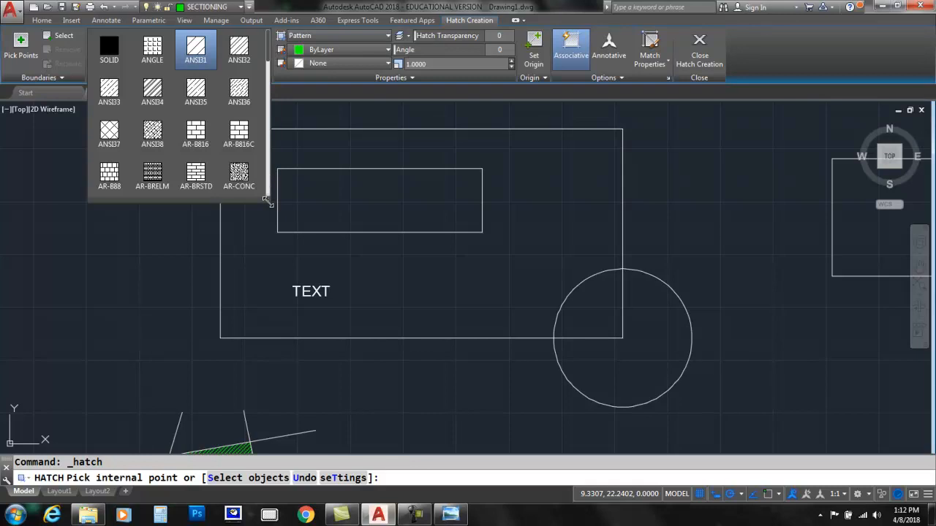
mouse_move(268, 202)
left_mouse_down()
mouse_move(488, 454)
mouse_move(556, 439)
left_mouse_up()
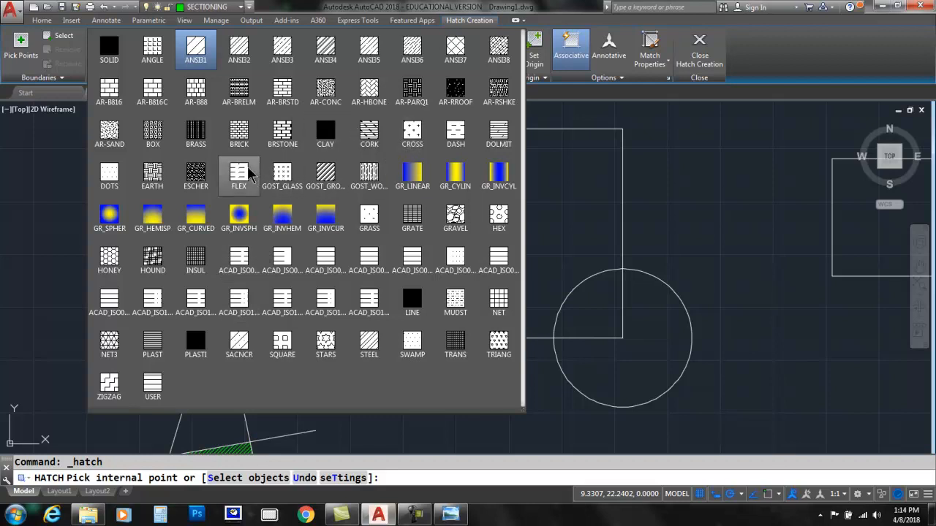
left_click(455, 217)
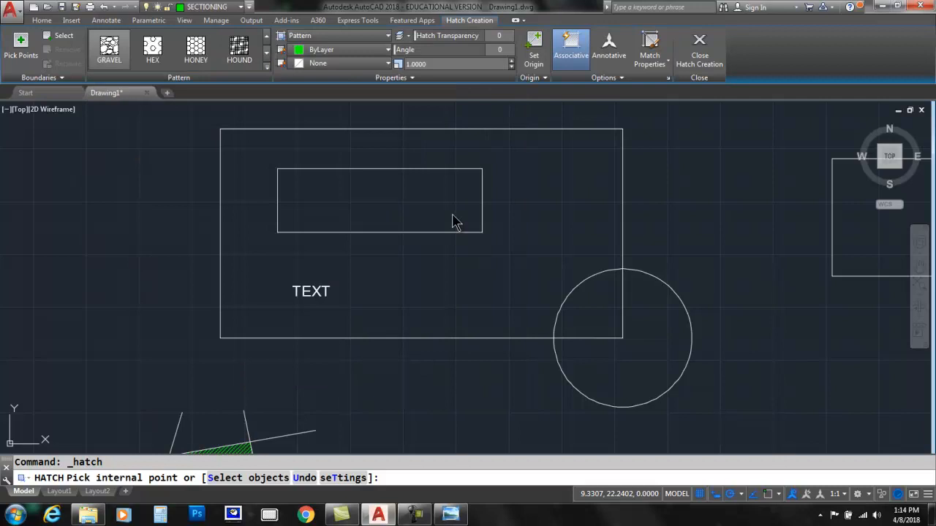
left_click(549, 203)
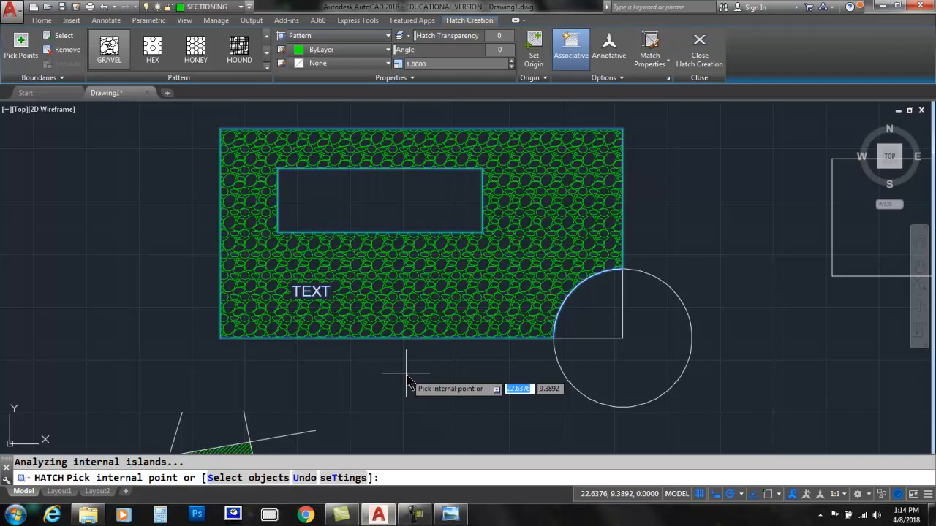
key("Return")
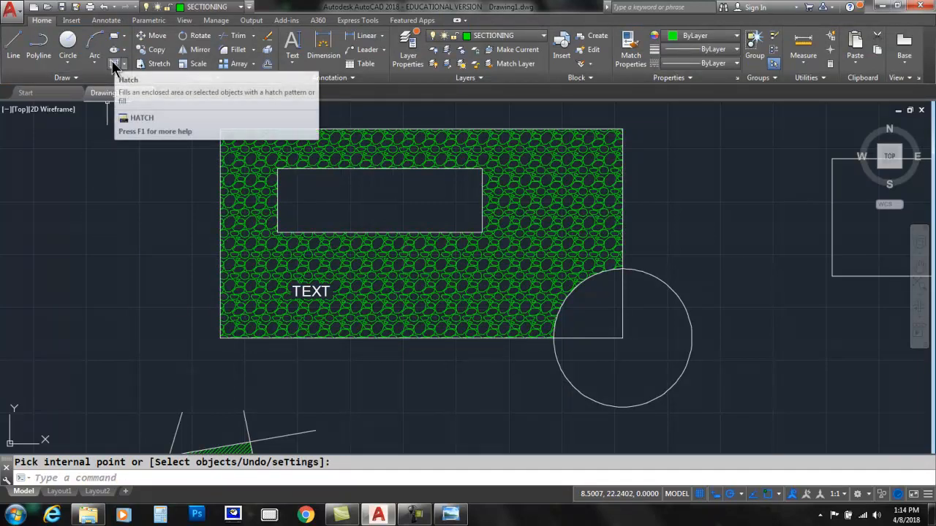
Step: Hatch the part of the circle lying outside the large rectangle with the ANSI37 pattern
left_click(118, 65)
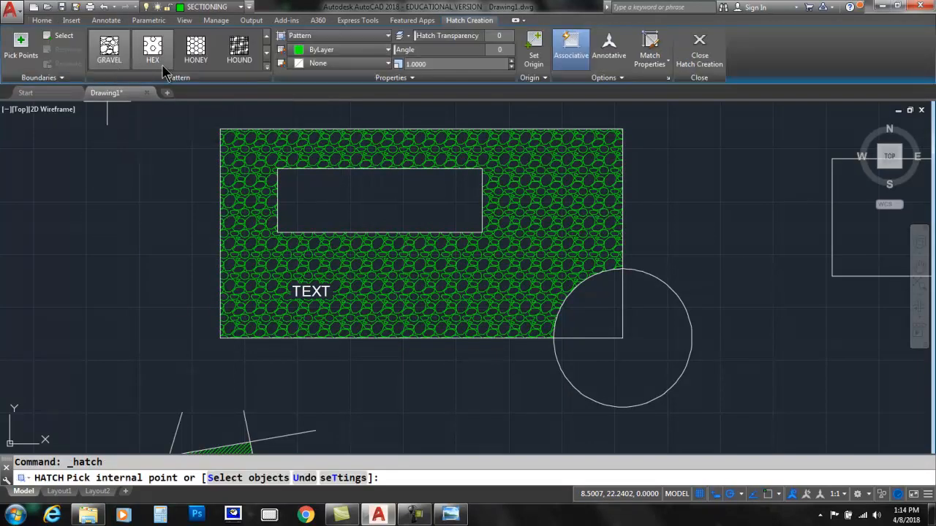
left_click(267, 66)
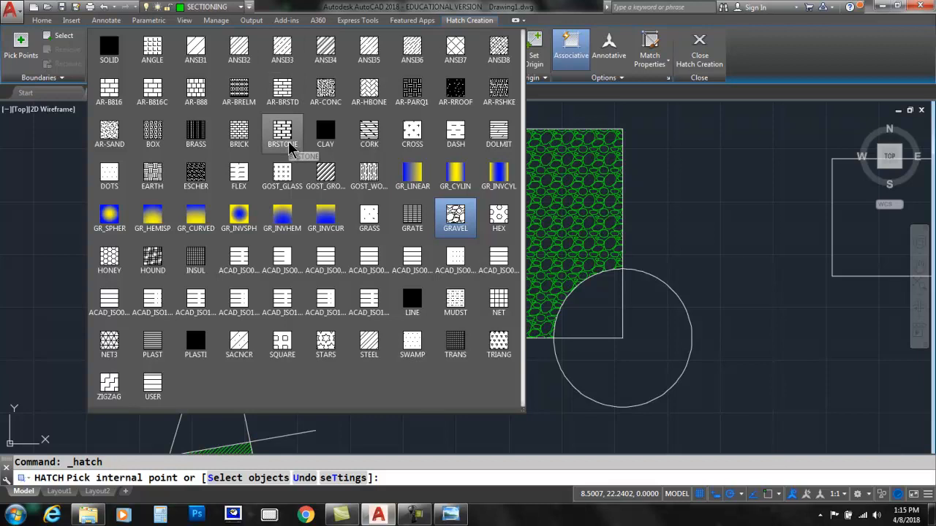
left_click(456, 57)
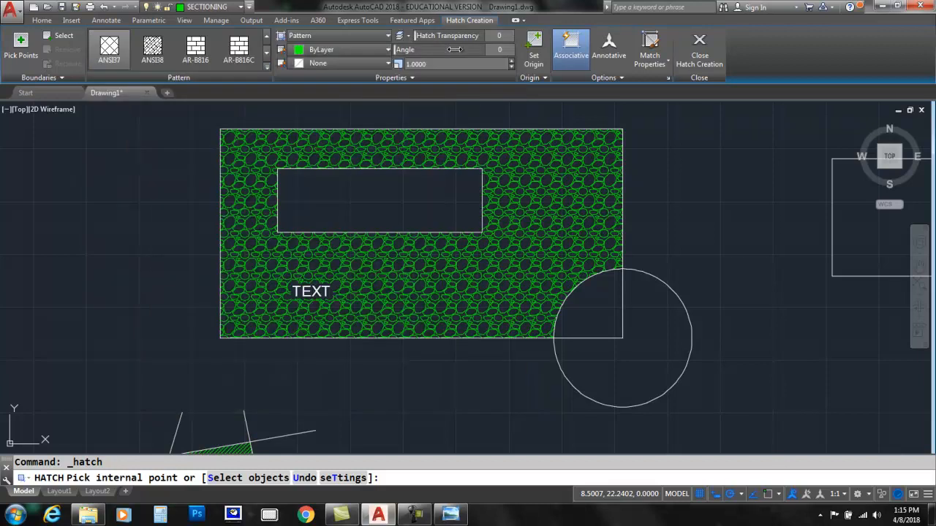
left_click(652, 366)
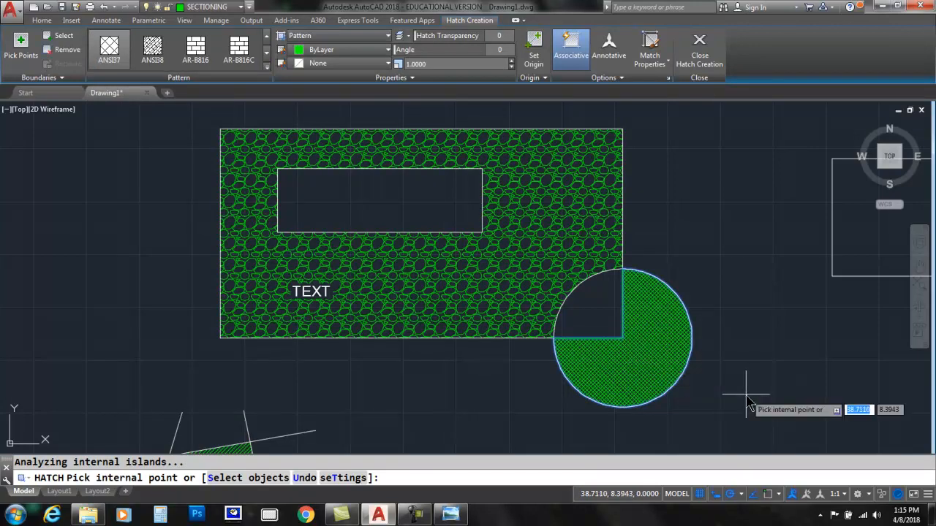
key("Return")
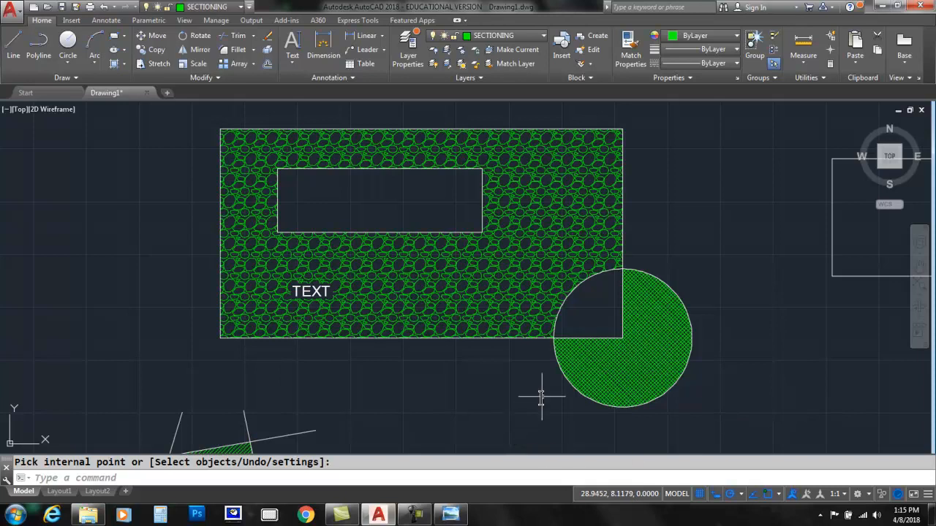
key("Escape")
Step: Set the scale of the circle's cross-hatching to 4
left_click(631, 354)
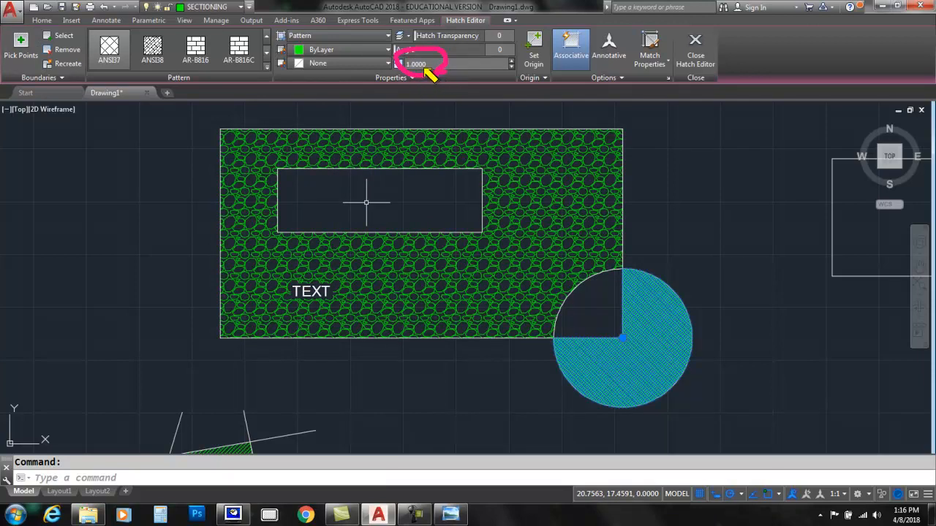
left_click(434, 64)
type("4")
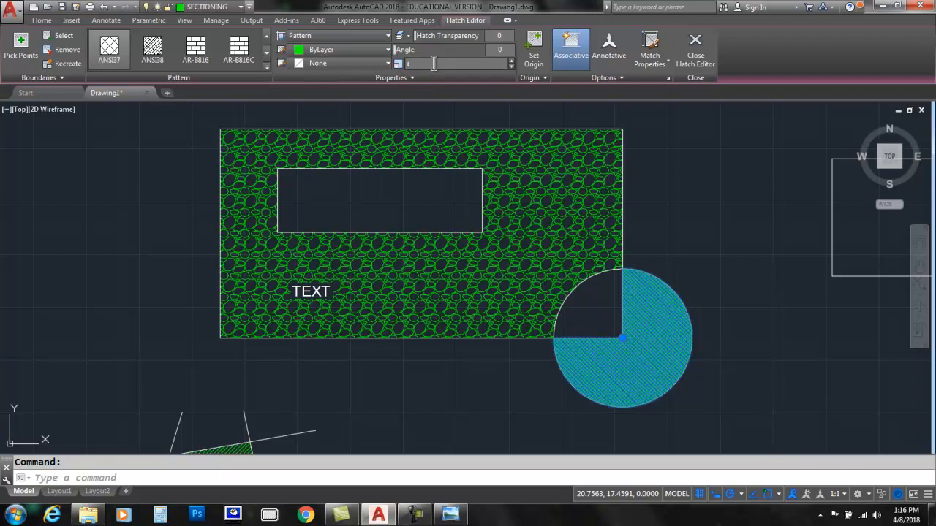
key("Return")
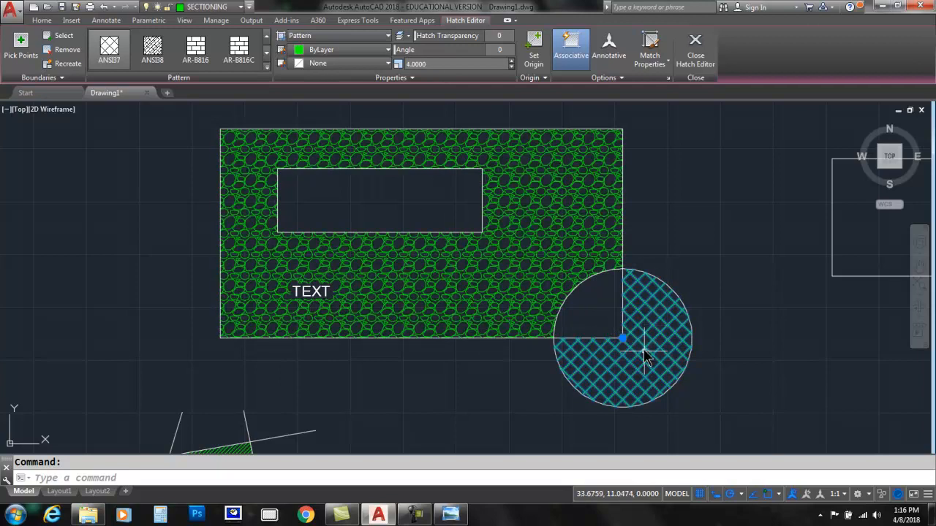
key("Escape")
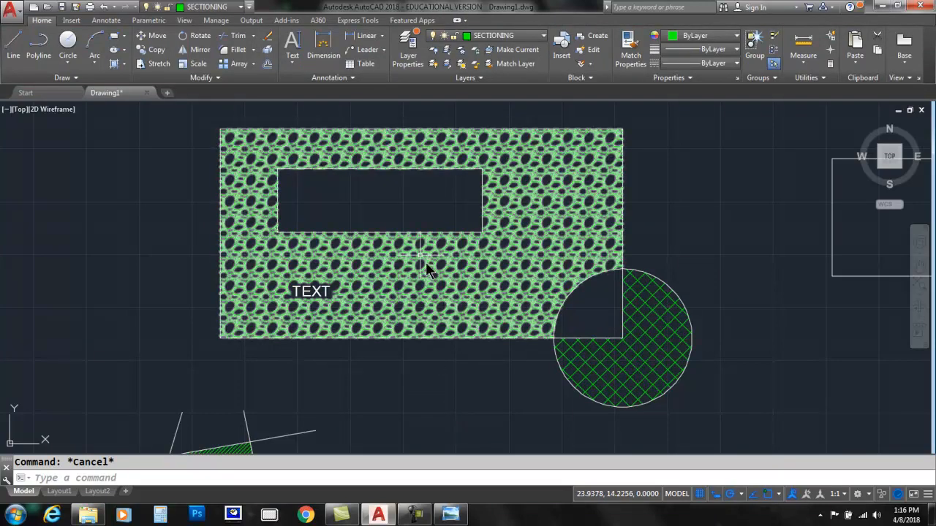
Step: Set the scale of the large rectangle's GRAVEL hatch to 2
left_click(424, 275)
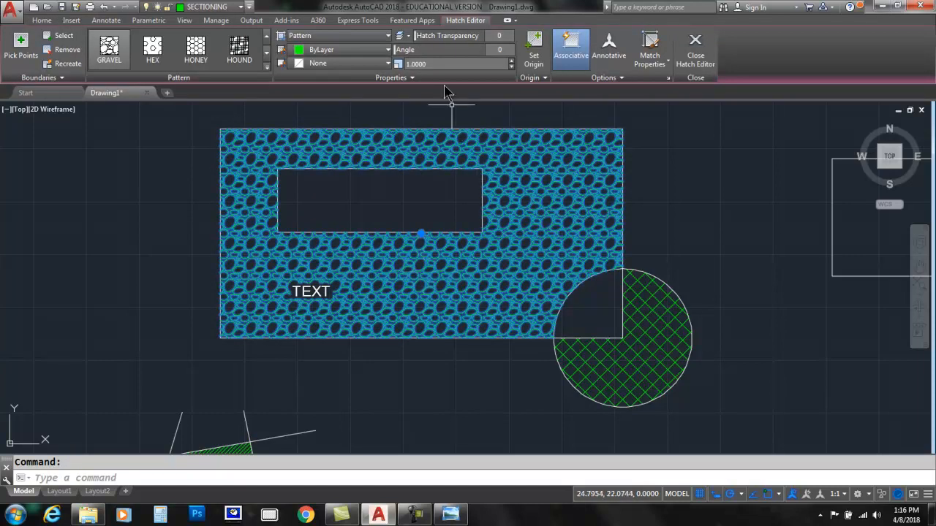
left_click(433, 64)
type("2")
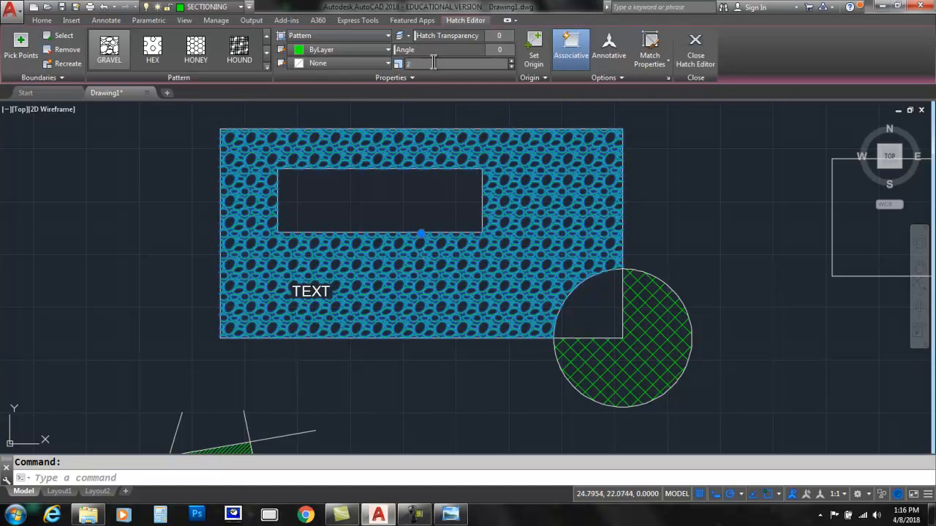
key("Return")
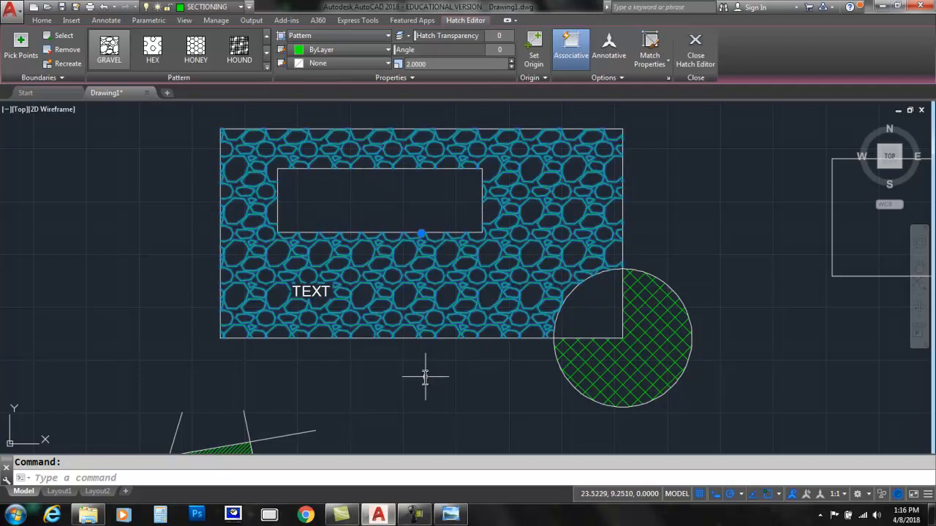
key("Escape")
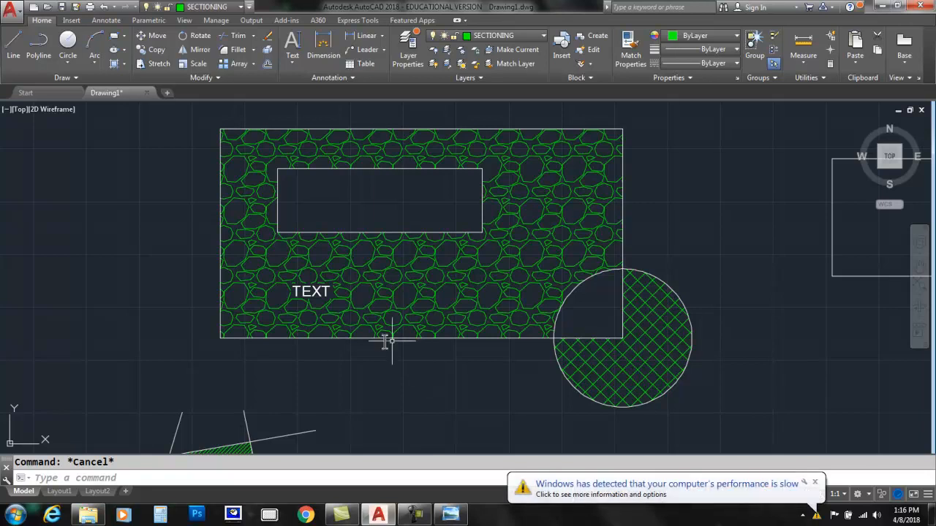
Step: Move the word TEXT by its insertion grip to just below the small rectangle's lower-right corner, within the gravel hatch
left_click(315, 291)
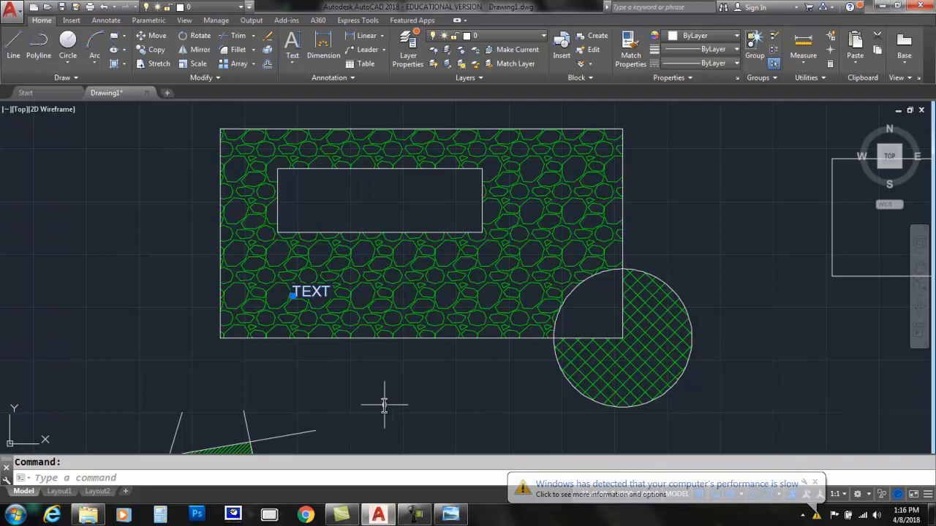
left_click(291, 294)
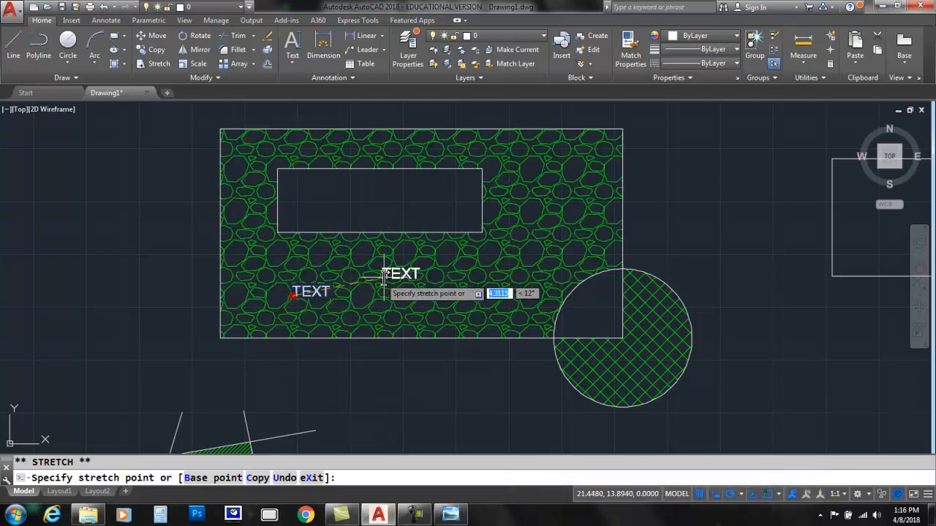
left_click(463, 271)
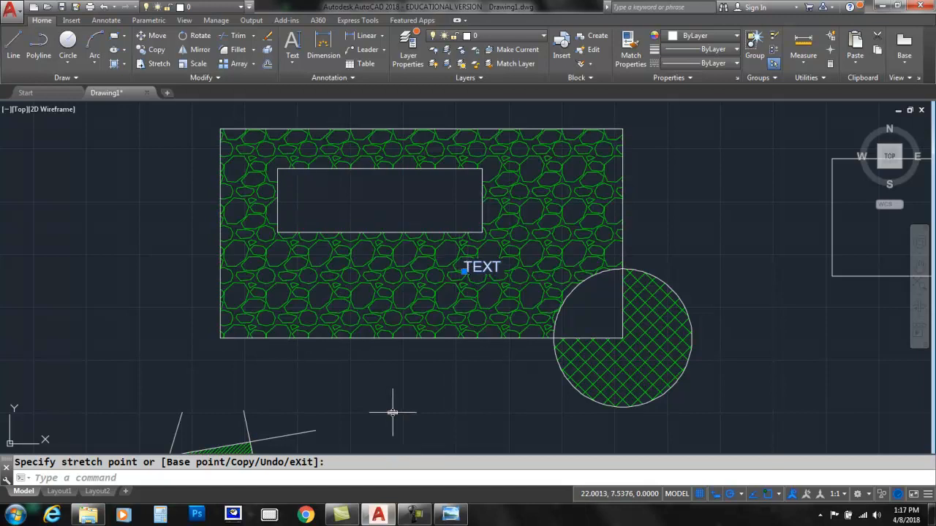
key("Escape")
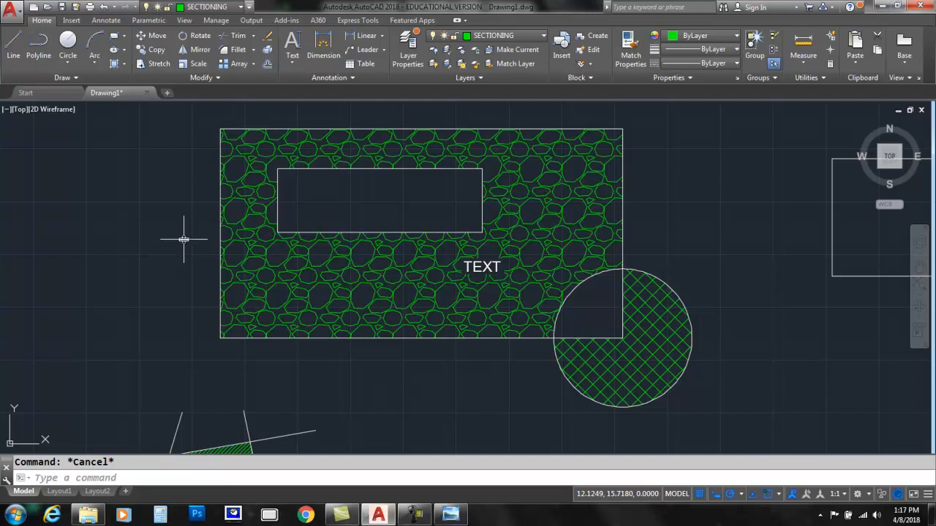
Step: Move the small rectangle up and to the right, into the upper-right part of the large gravel-hatched rectangle
left_click(151, 38)
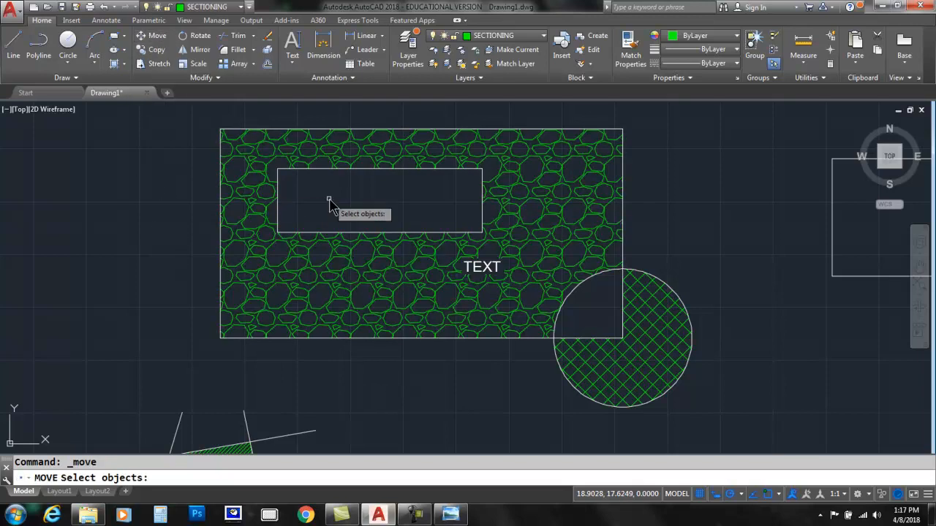
left_click(320, 171)
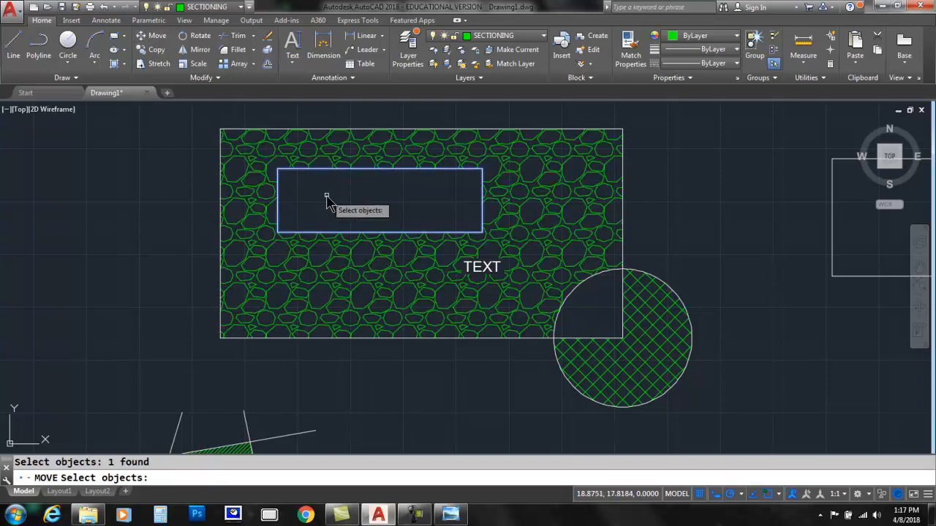
key("Return")
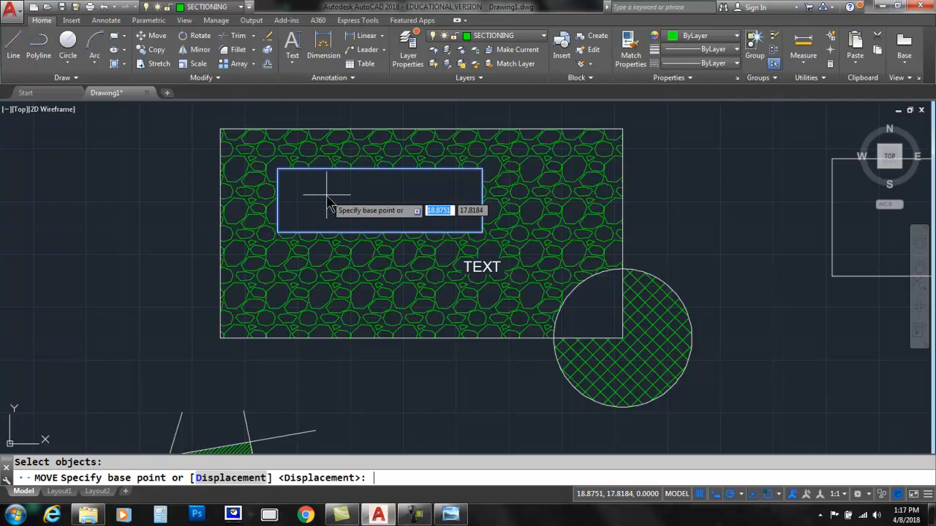
left_click(388, 207)
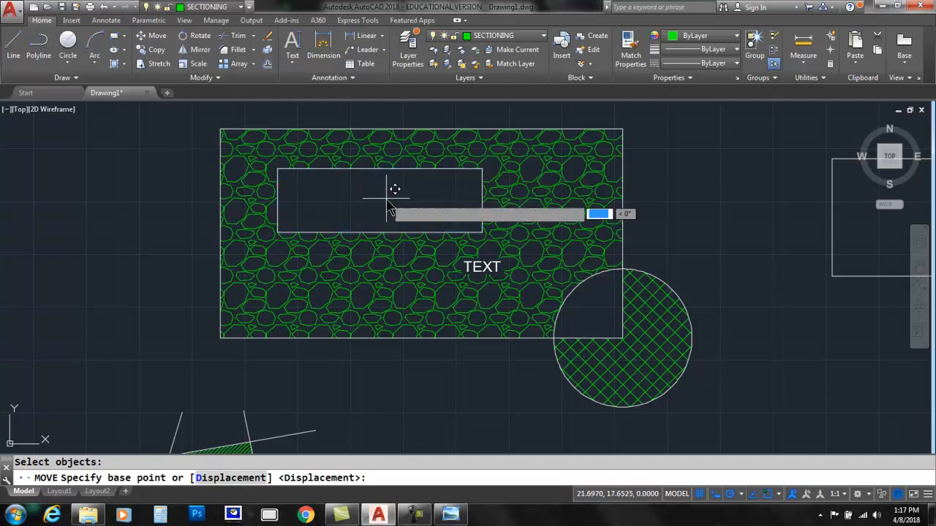
left_click(490, 182)
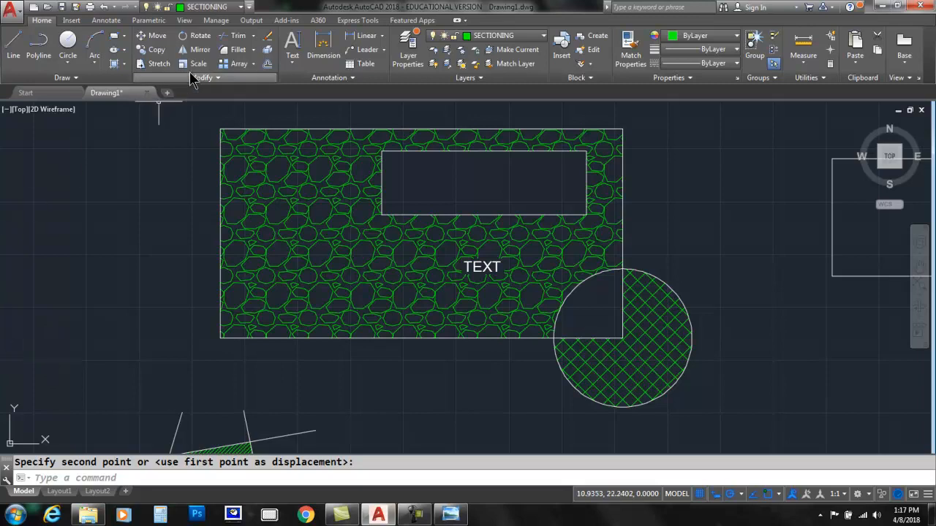
Step: Try moving the small rectangle left so it straddles the large rectangle's left edge, and undo that move
left_click(155, 37)
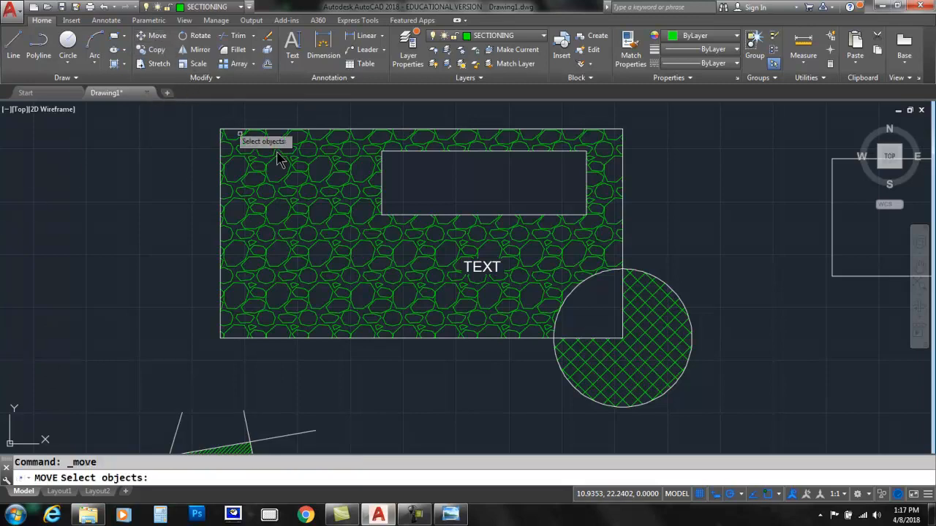
left_click(437, 152)
key("Return")
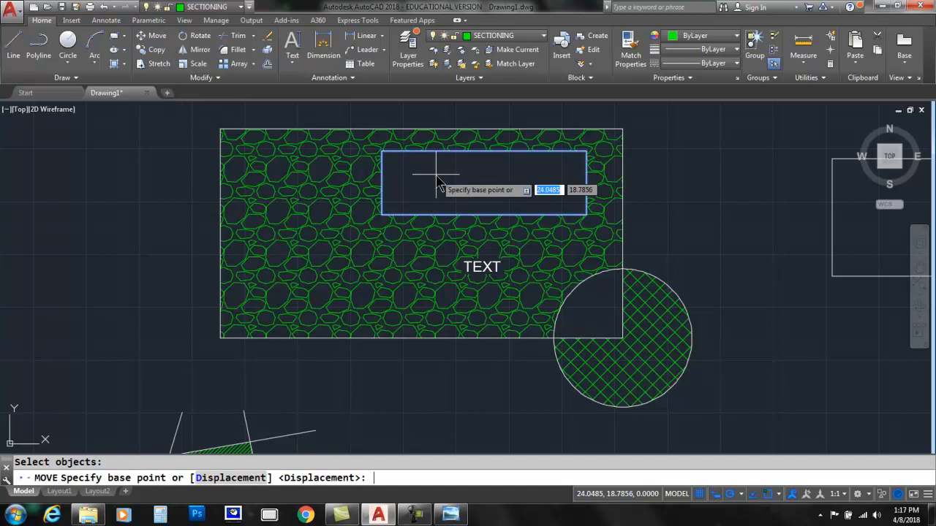
left_click(504, 187)
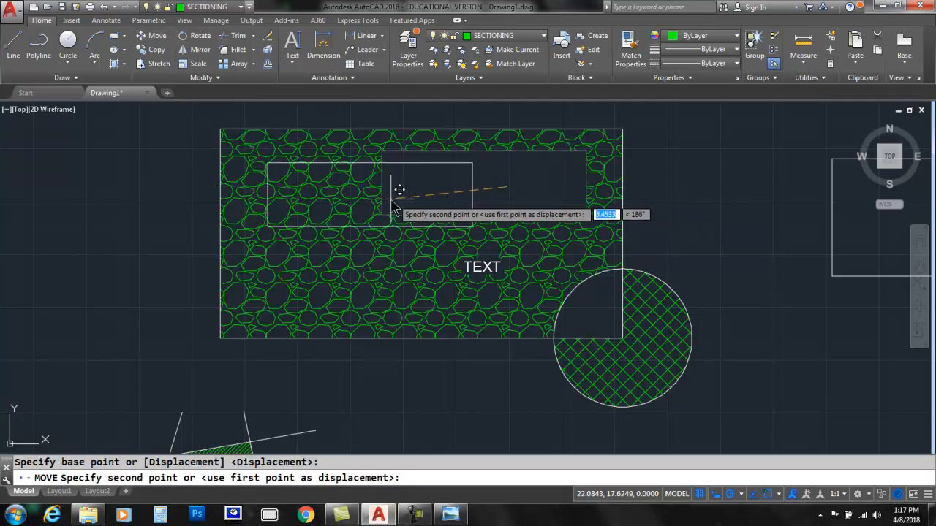
left_click(283, 228)
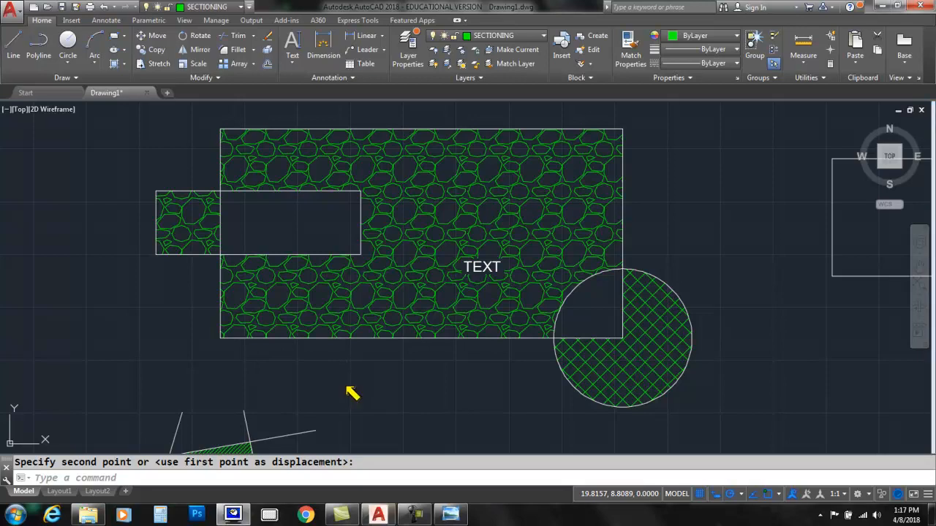
mouse_move(196, 196)
left_mouse_down()
mouse_move(182, 210)
mouse_move(175, 256)
left_mouse_up()
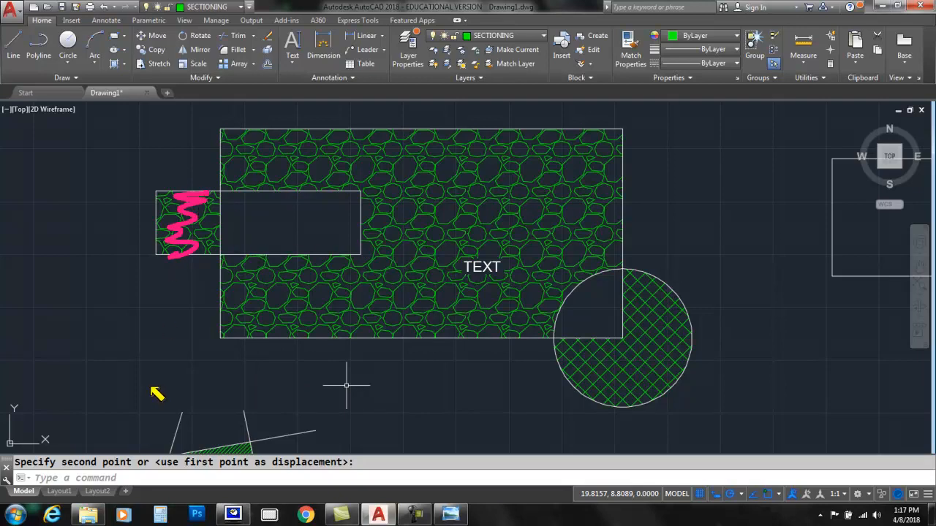
key("Escape")
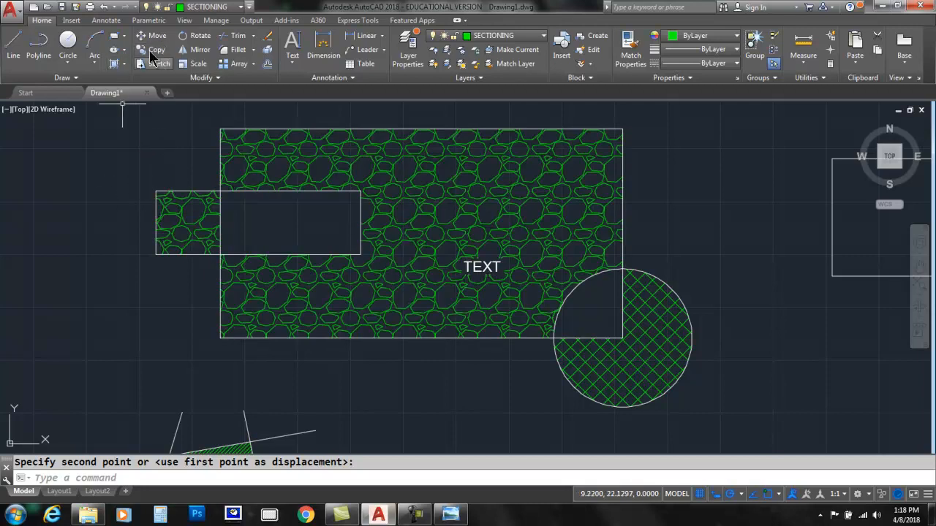
left_click(103, 7)
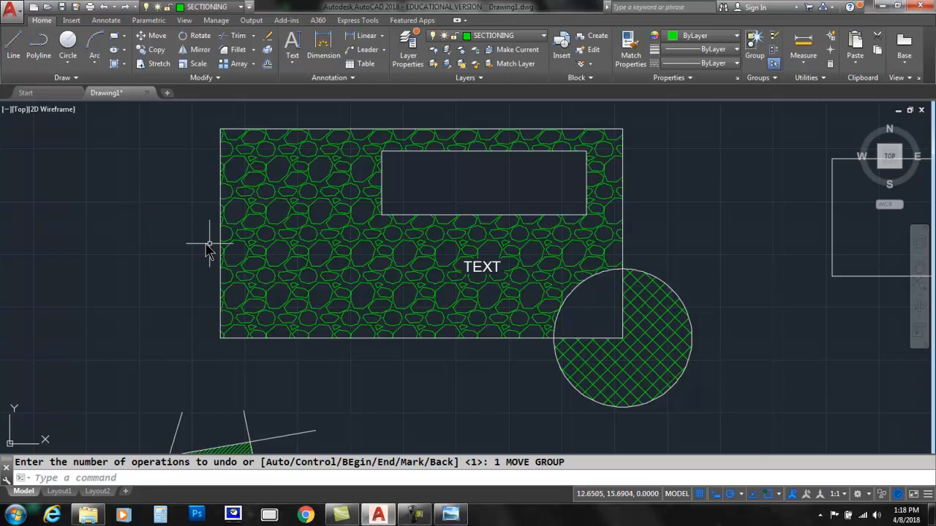
Step: Set the angle of the large rectangle's GRAVEL hatch to 45
left_click(317, 205)
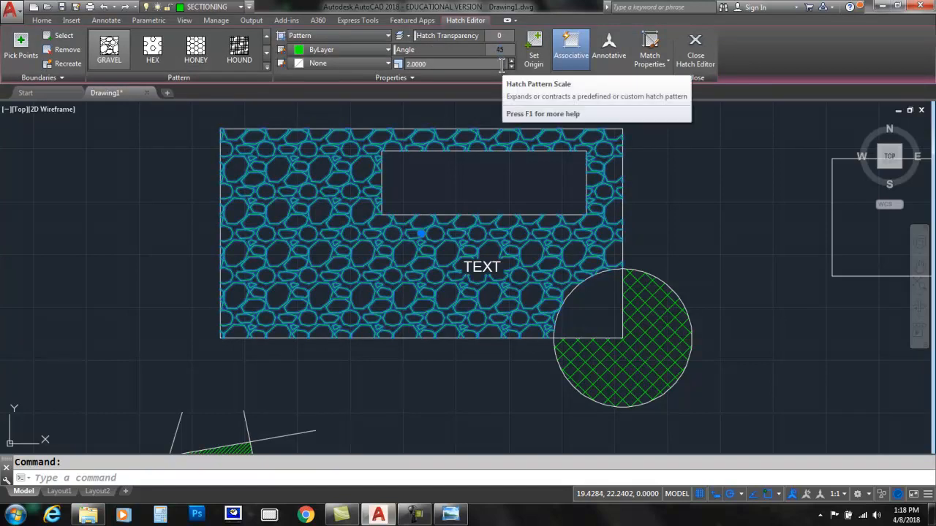
key("Return")
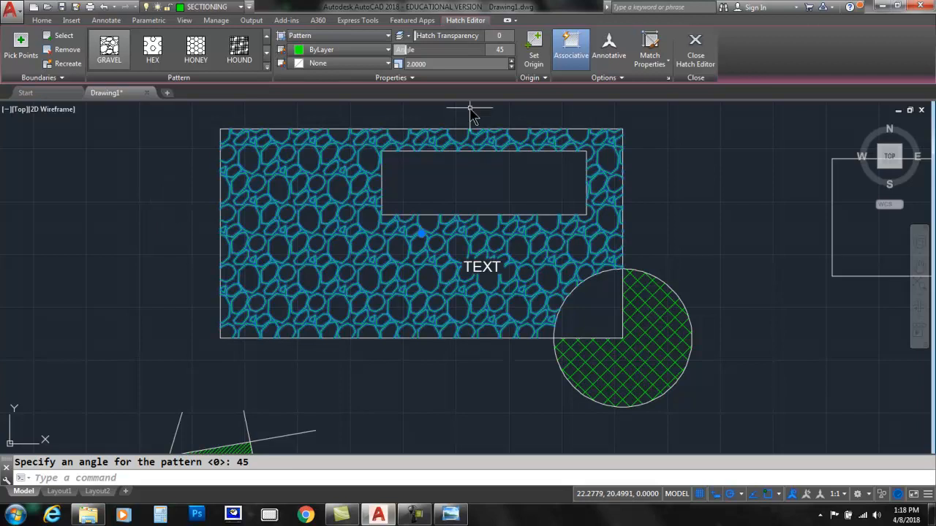
key("Escape")
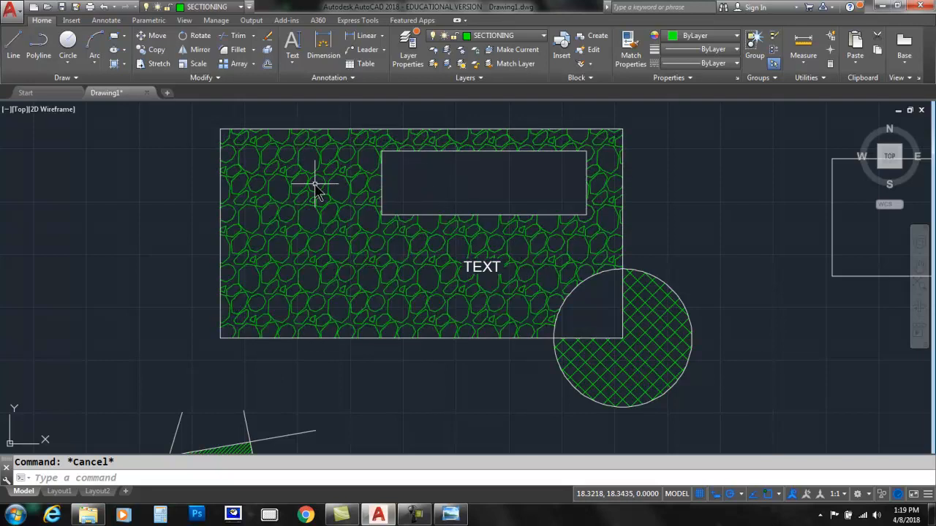
Step: Explode the large rectangle's gravel hatch and examine its individual lines up close
mouse_move(316, 183)
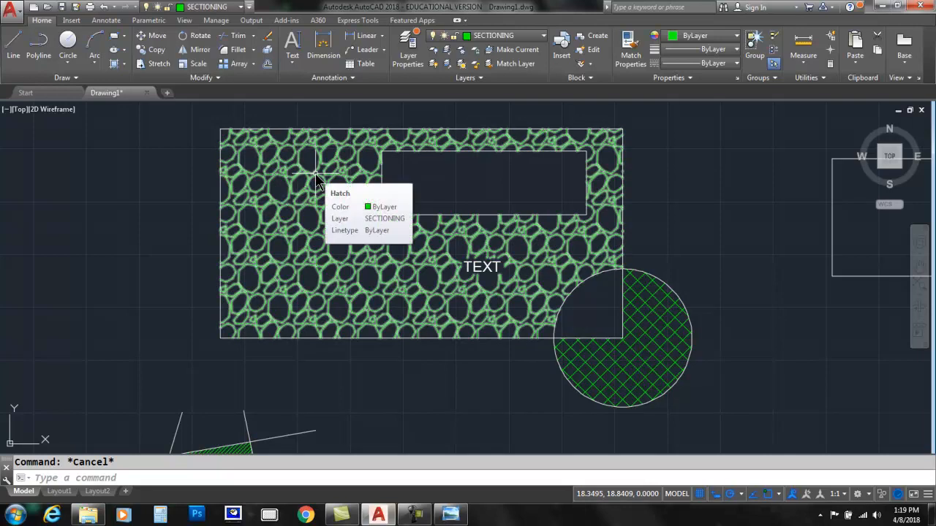
left_click(268, 49)
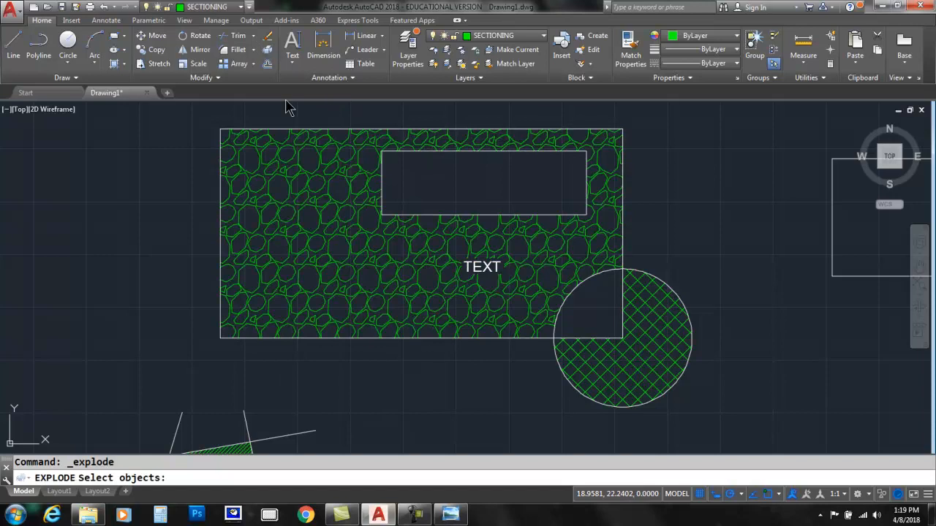
left_click(317, 169)
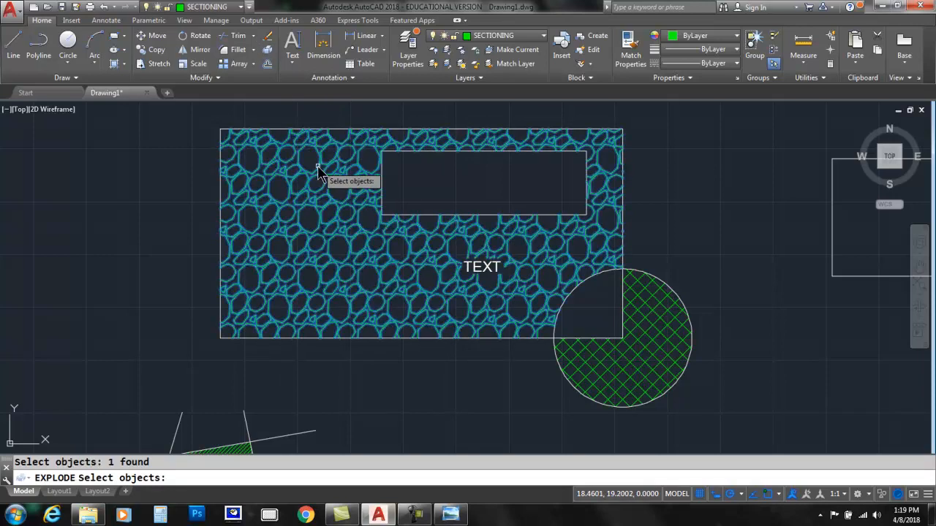
key("Return")
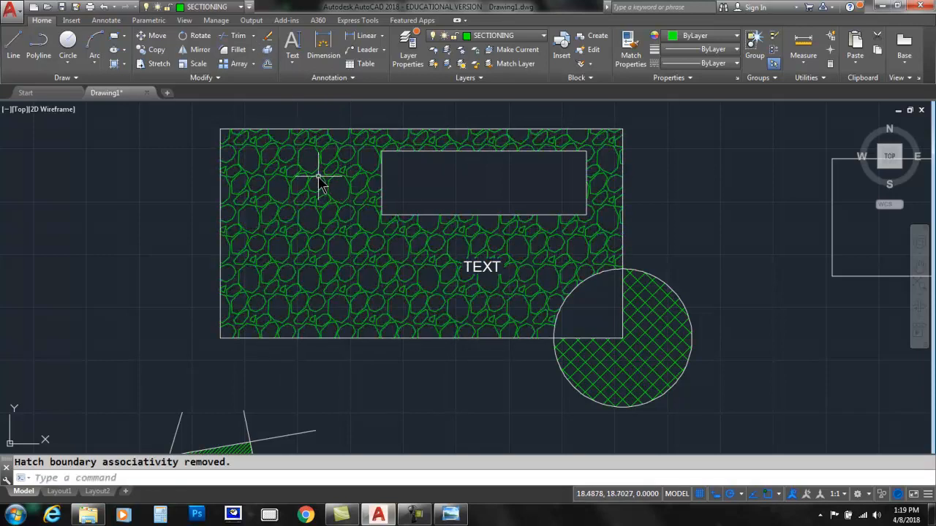
scroll(318, 183, "up", 6)
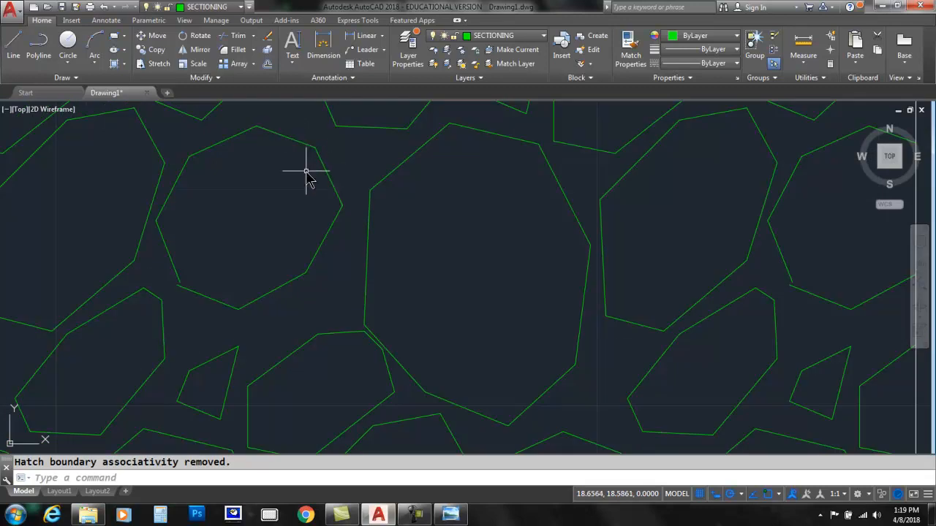
scroll(307, 173, "down", 6)
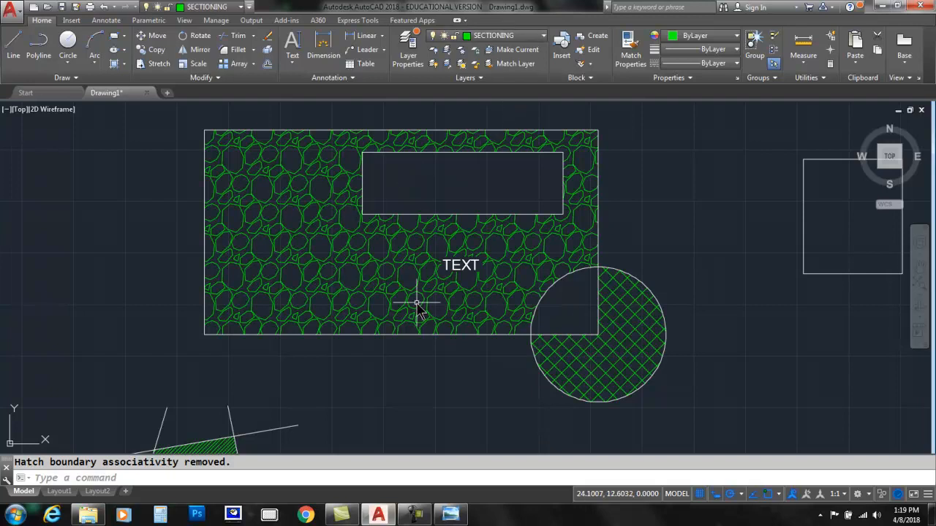
Step: Undo the zooming and the explosion of the large rectangle's gravel hatch
mouse_move(541, 62)
left_mouse_down()
mouse_move(423, 42)
mouse_move(526, 22)
mouse_move(517, 58)
left_mouse_up()
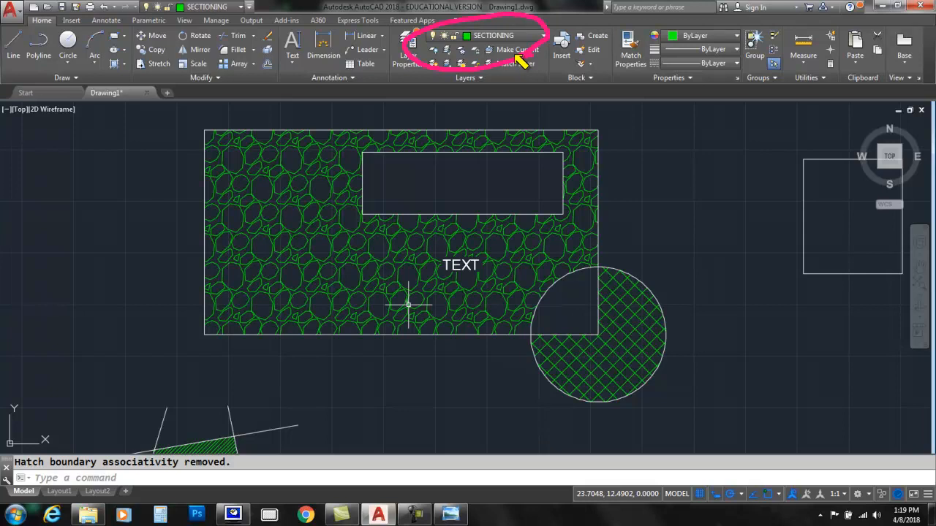
key("Escape")
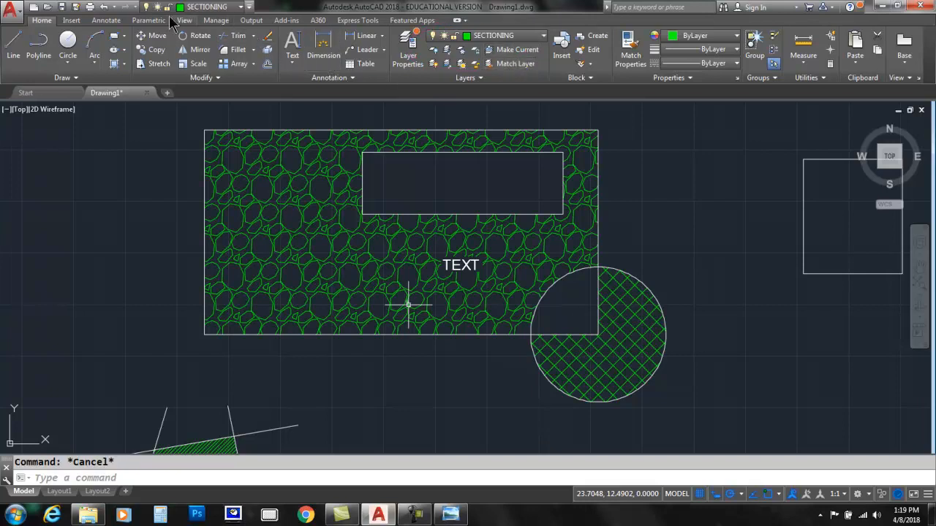
left_click(105, 7)
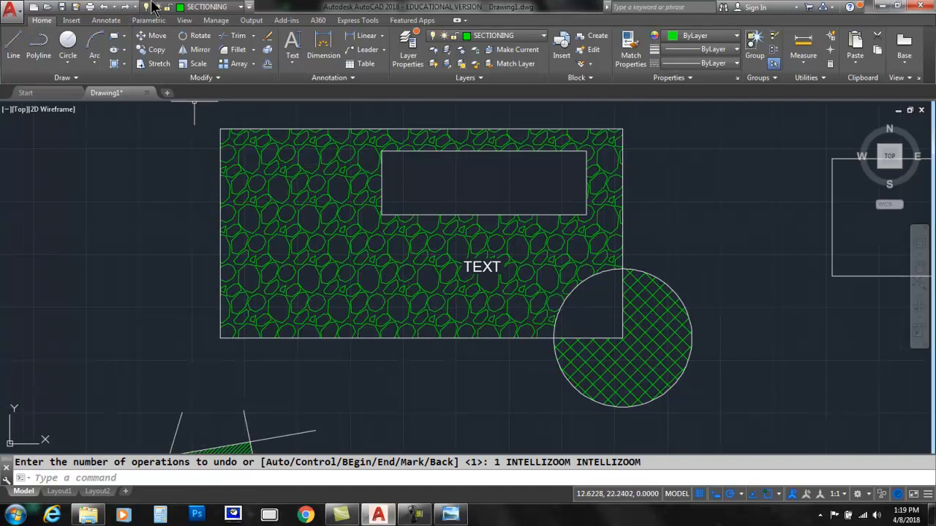
left_click(105, 8)
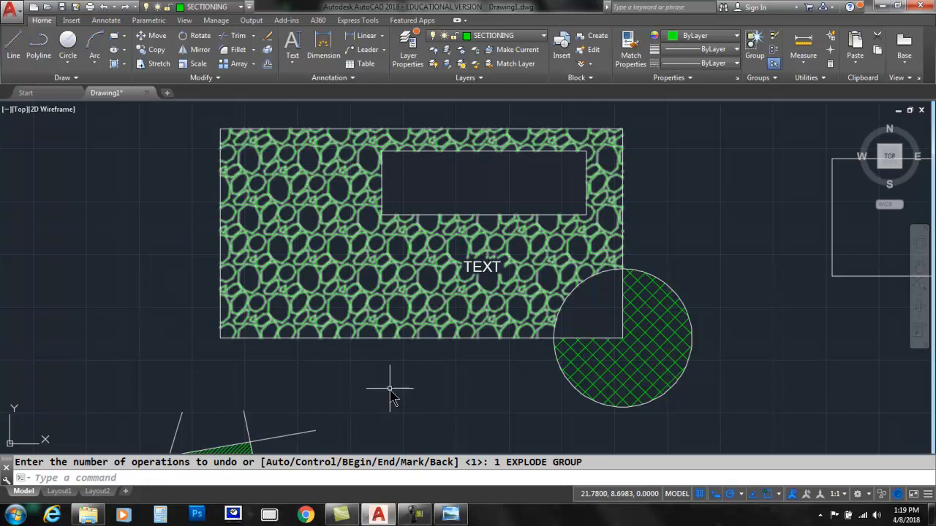
Step: Clear the pending selection and regenerate the whole drawing with REGENALL
scroll(386, 382, "down", 2)
left_click(247, 317)
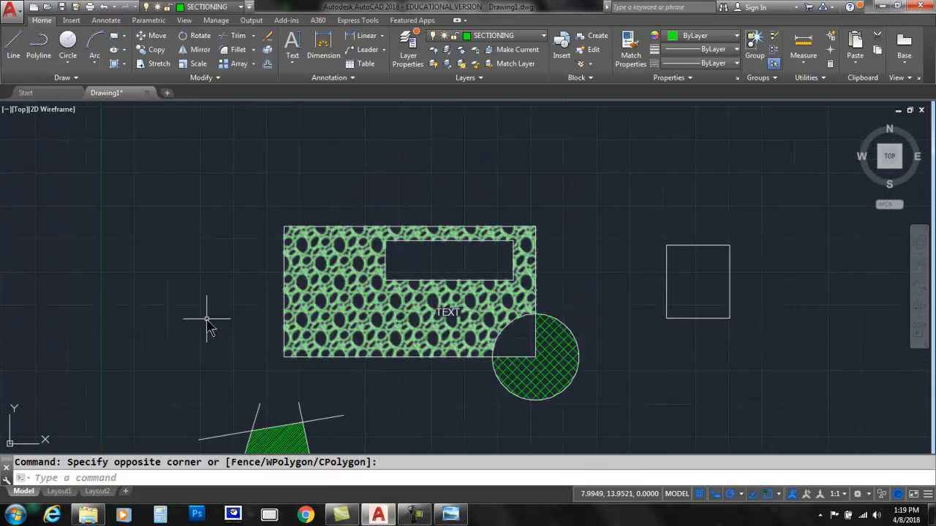
key("Escape")
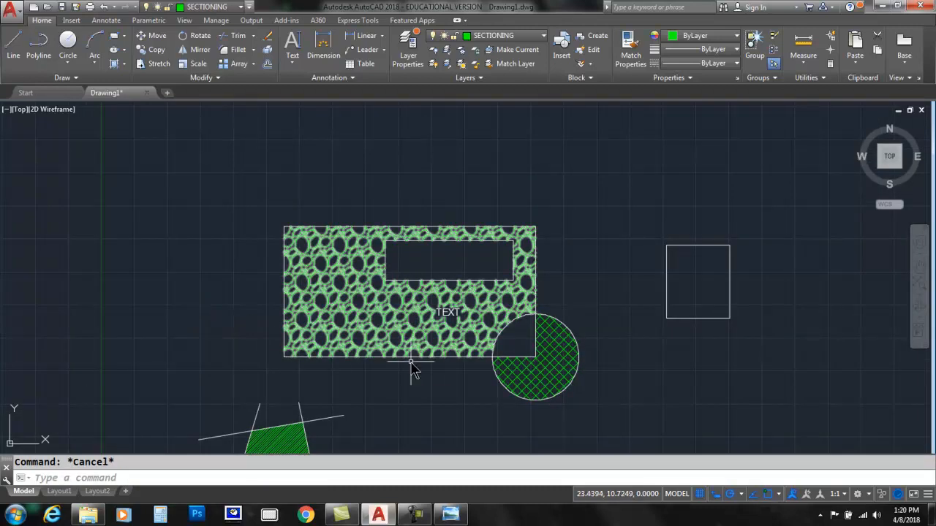
type("REGENA")
key("Return")
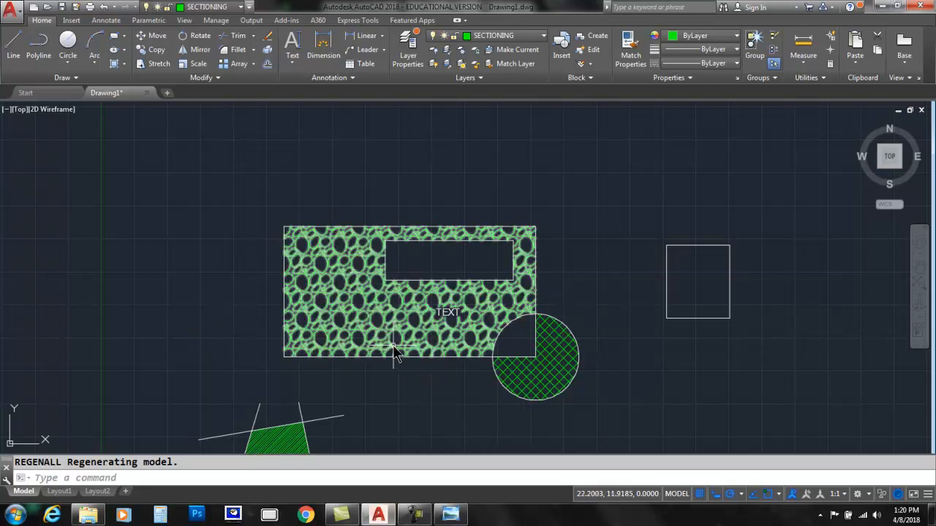
Step: Copy the empty rectangle three times in a horizontal row to its right, the first two copies about 6.3 and 12.9 units away
middle_click_drag(757, 354, 516, 289)
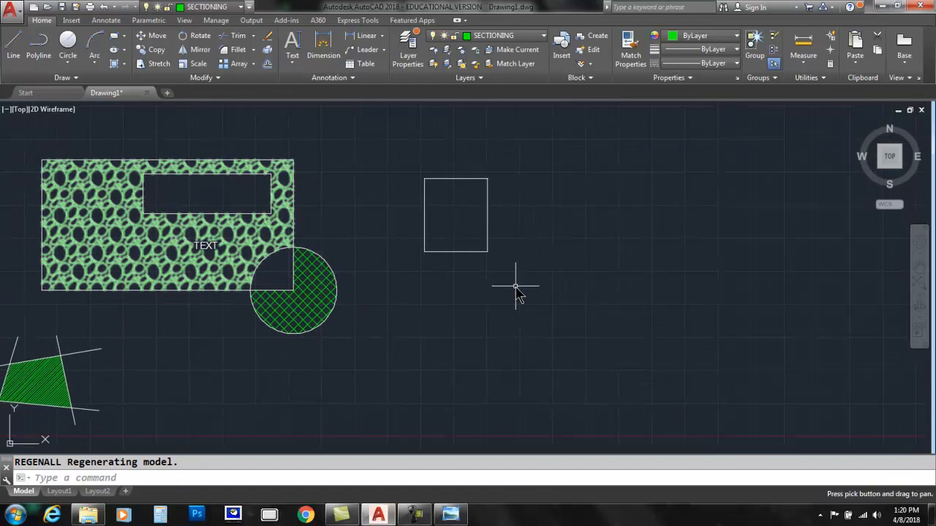
scroll(538, 234, "up", 4)
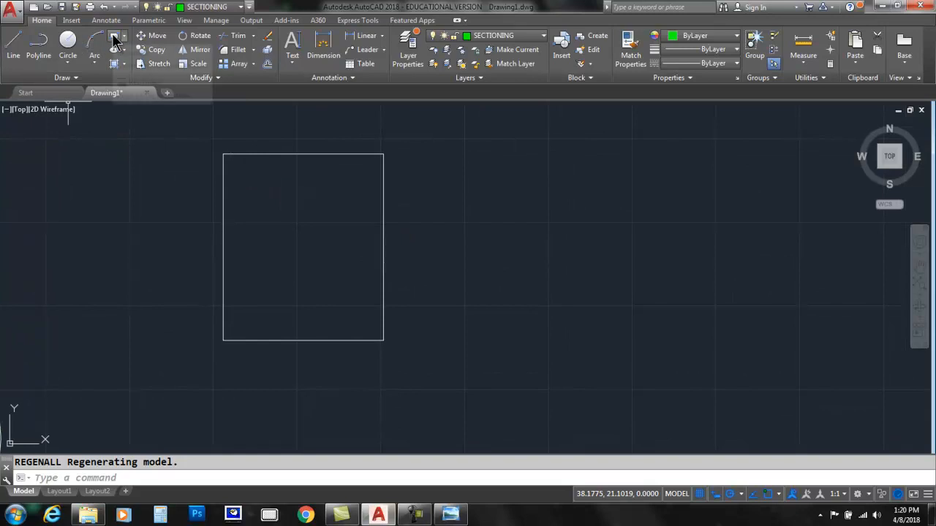
left_click(151, 50)
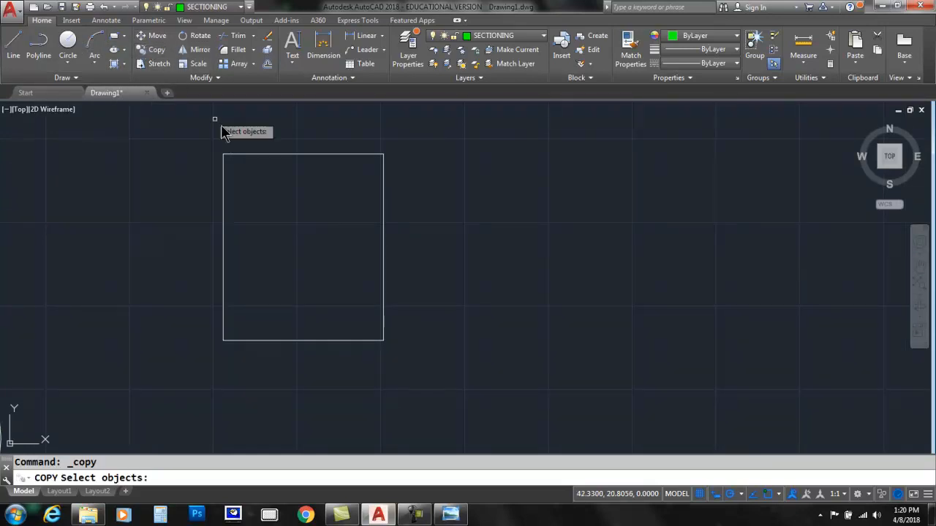
left_click(264, 154)
key("Return")
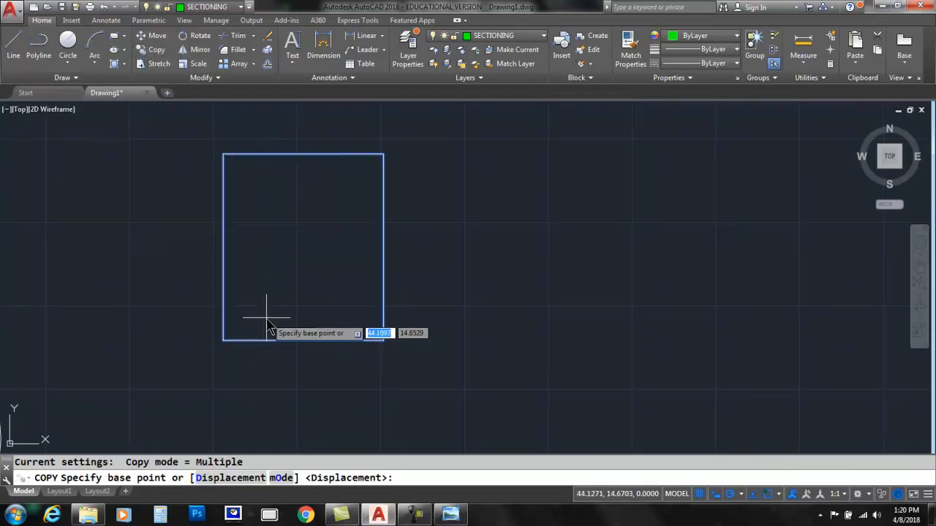
left_click(223, 340)
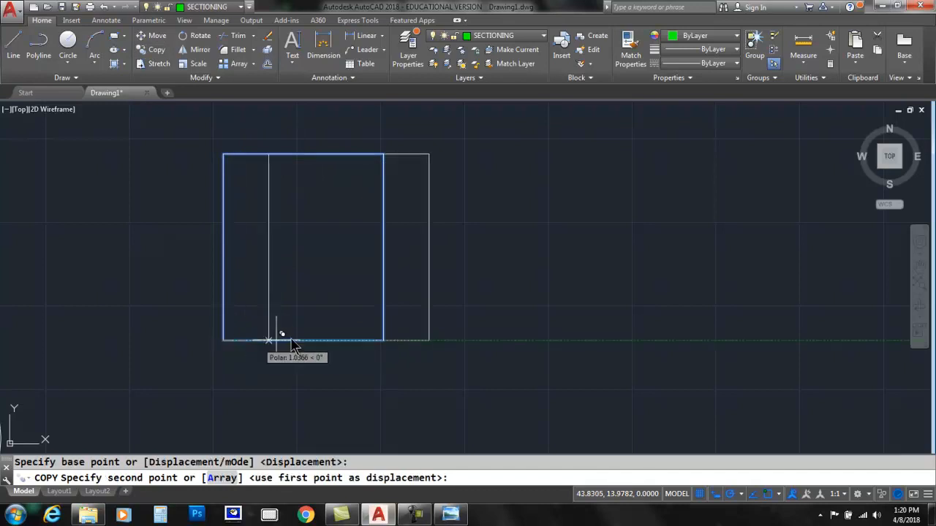
left_click(434, 340)
scroll(436, 341, "down", 2)
mouse_move(435, 331)
middle_mouse_down()
mouse_move(412, 239)
mouse_move(297, 300)
middle_mouse_up()
left_click(296, 301)
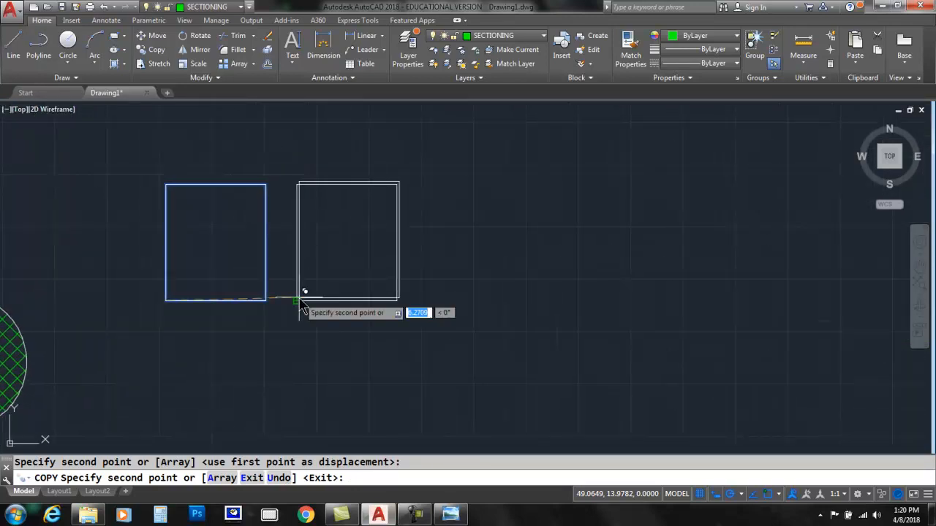
left_click(436, 301)
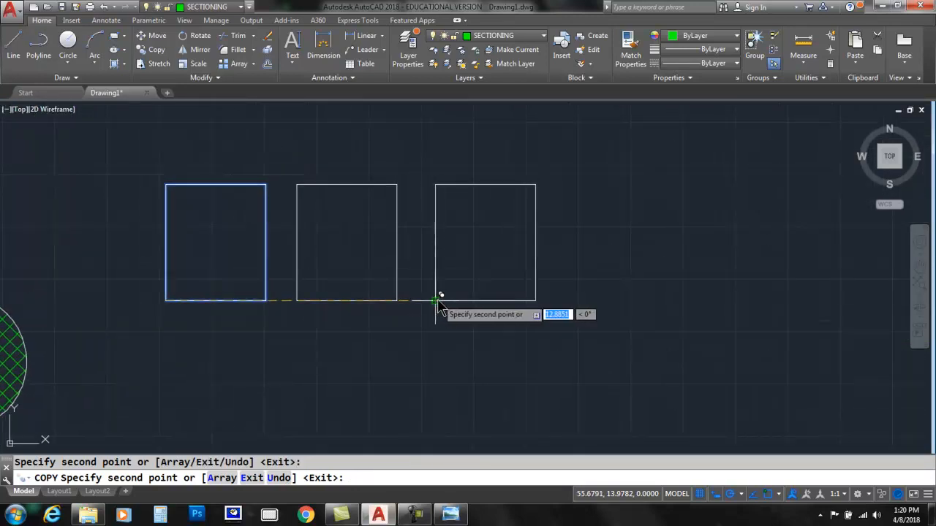
left_click(578, 300)
key("Return")
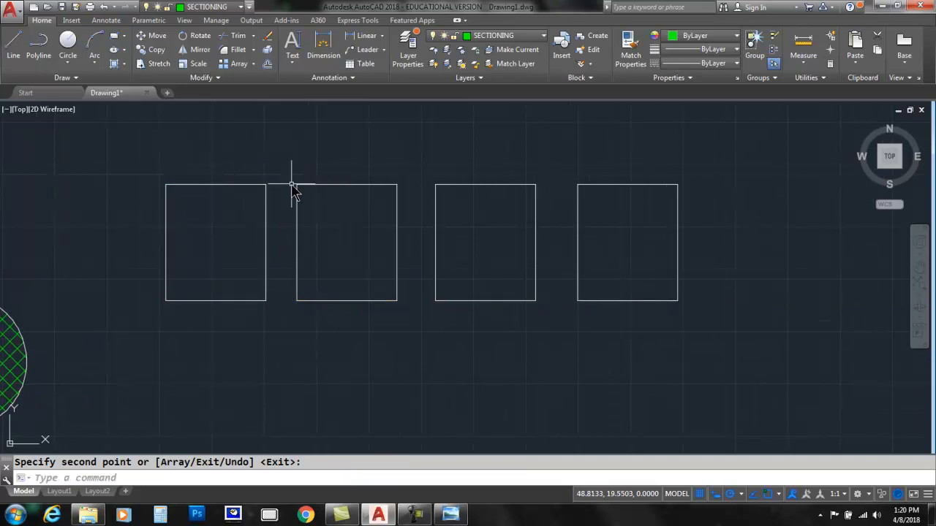
scroll(345, 177, "up", 2)
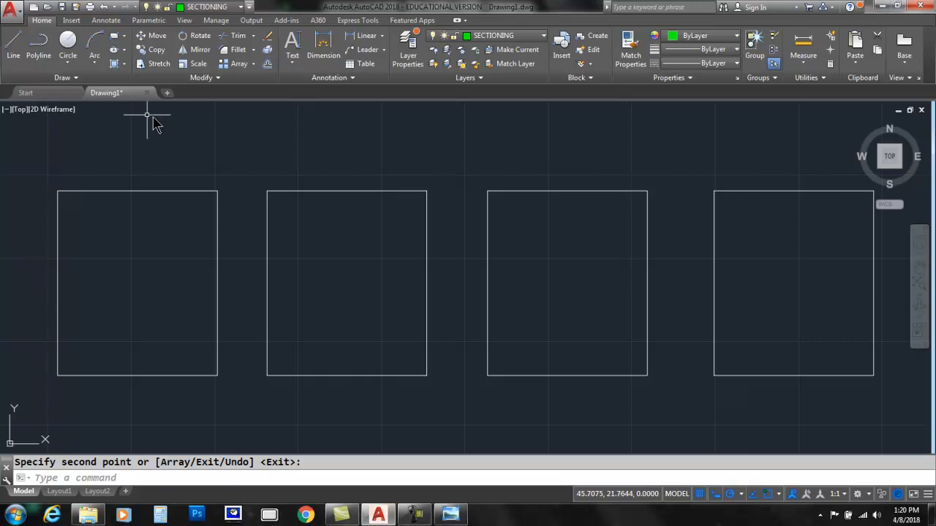
left_click(114, 67)
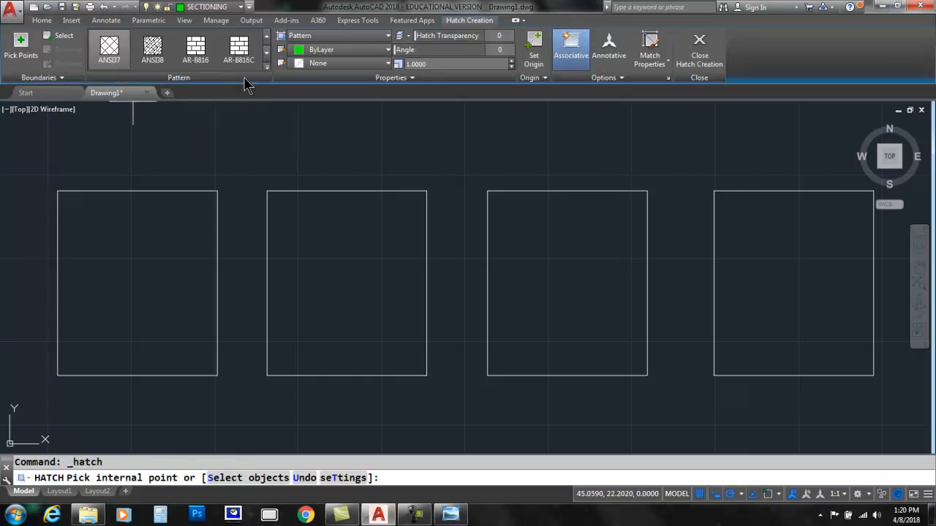
left_click(267, 65)
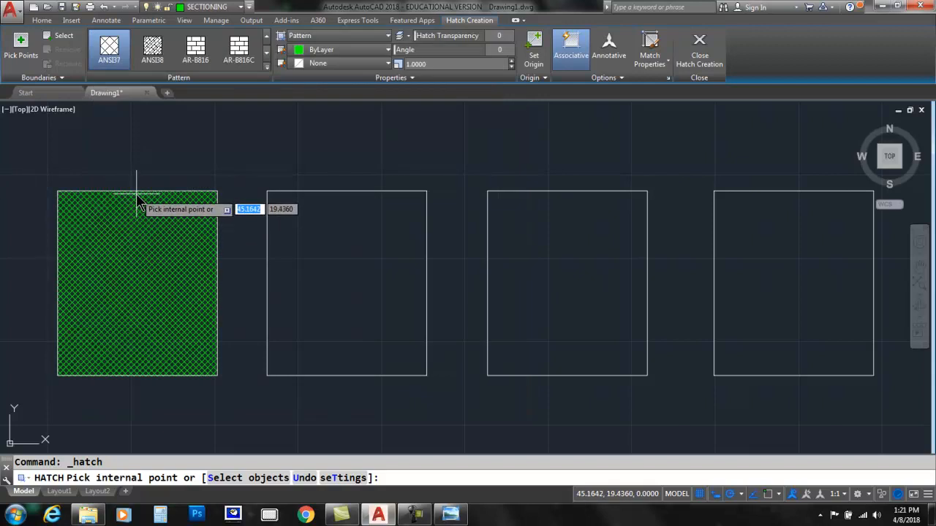
key("Escape")
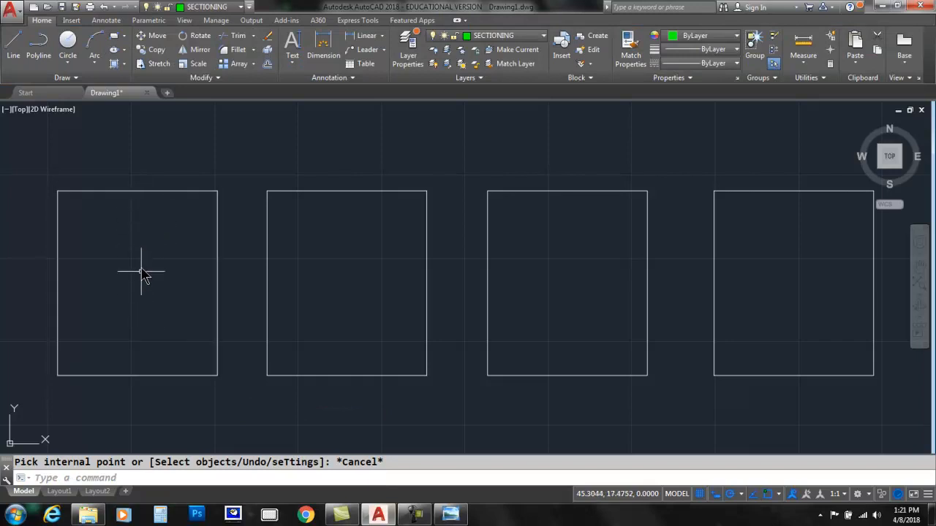
Step: Start a new hatch with the GR_LINEAR gradient pattern
left_click(124, 65)
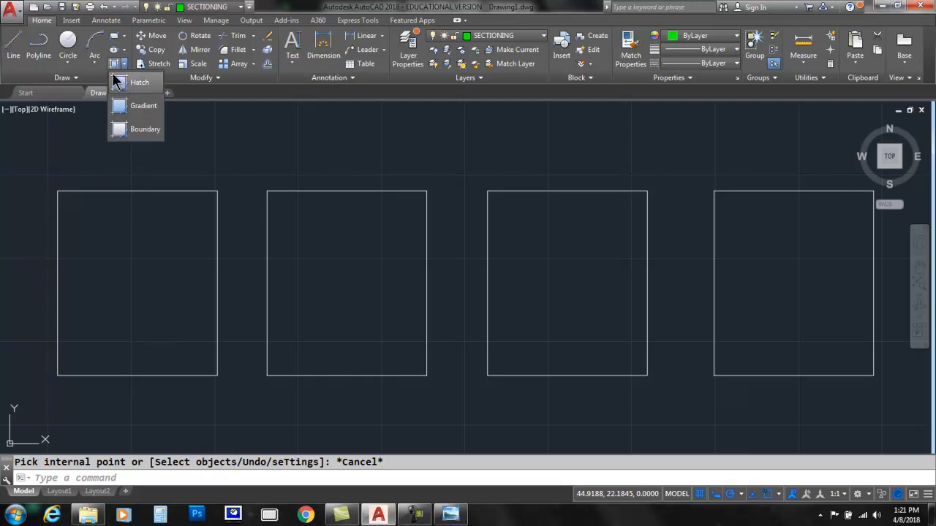
left_click(113, 66)
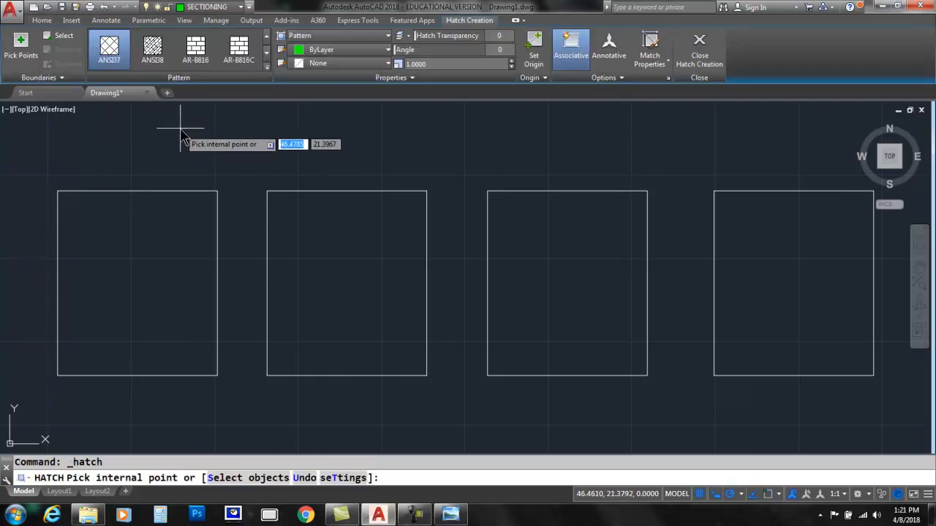
left_click(265, 67)
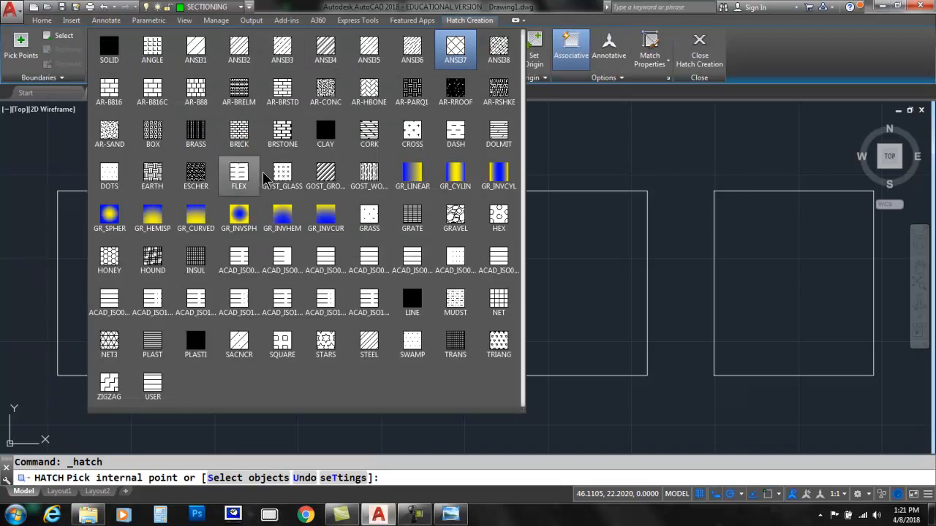
left_click(411, 176)
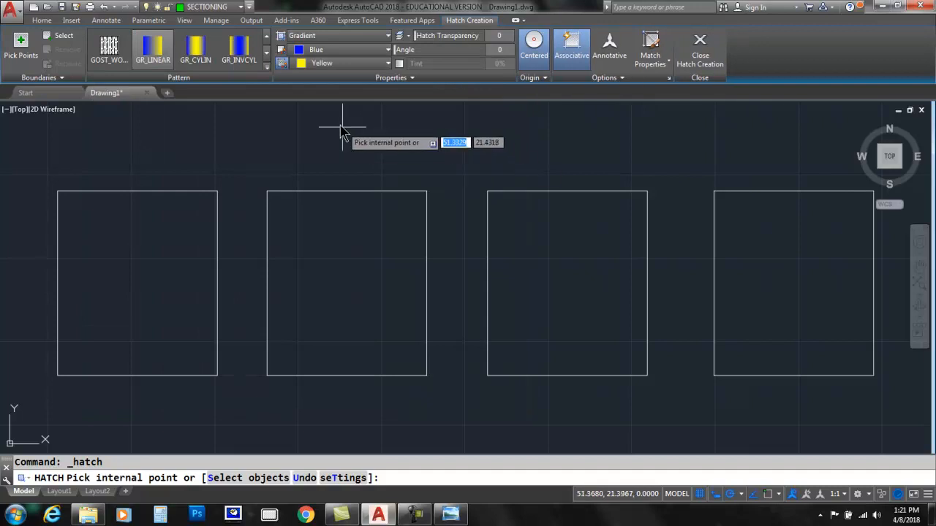
Step: Set the gradient's first color to index color 110 and its second color to White
left_click(314, 49)
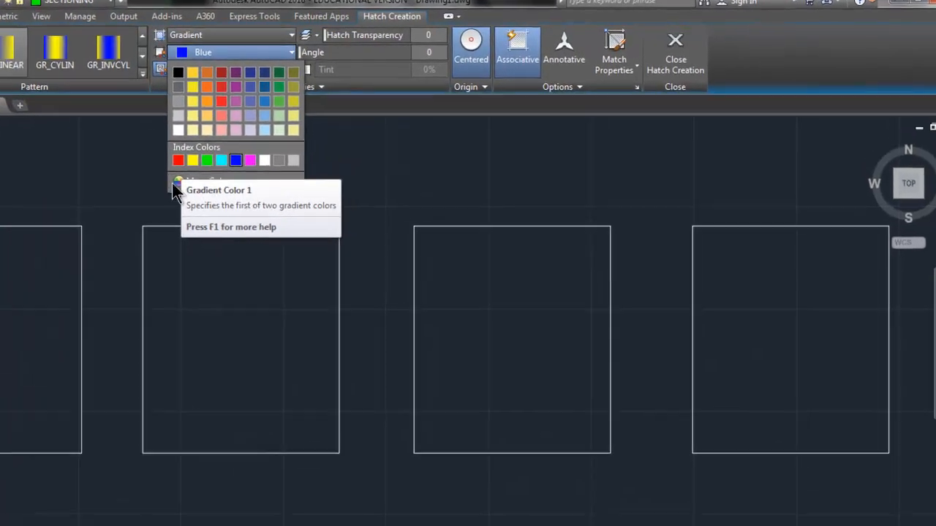
left_click(196, 185)
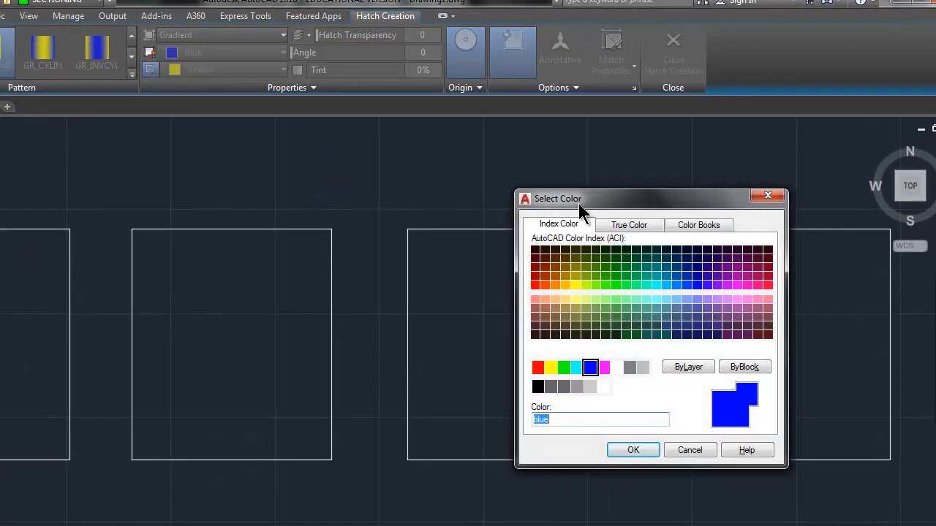
left_click_drag(598, 196, 288, 79)
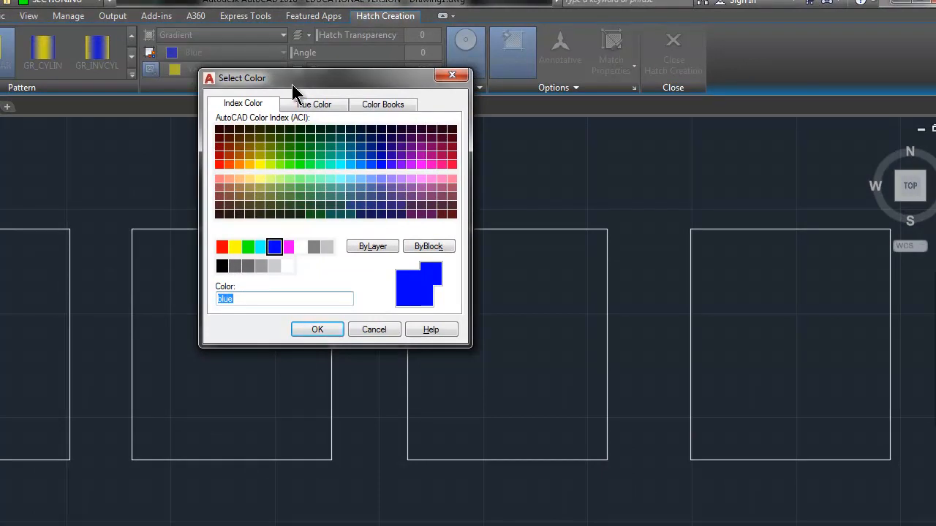
left_click(317, 104)
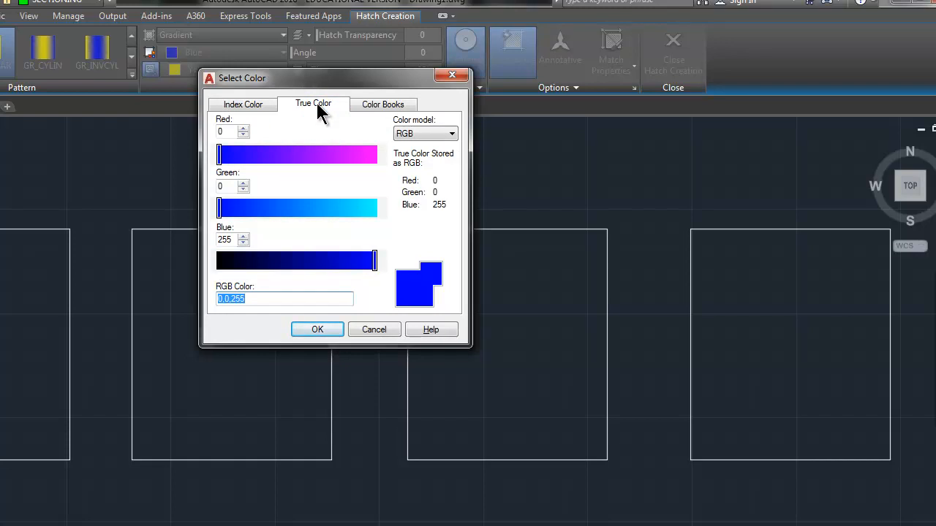
left_click(365, 105)
left_click(320, 105)
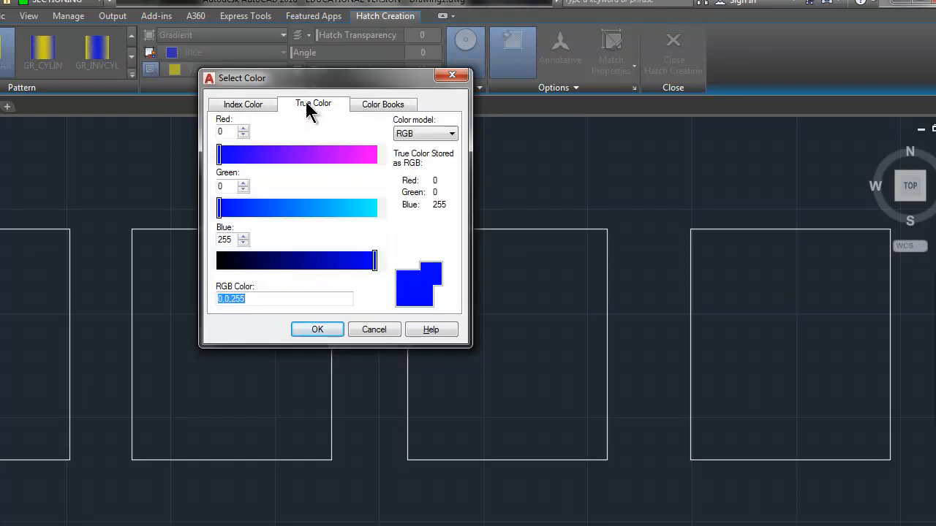
left_click(233, 107)
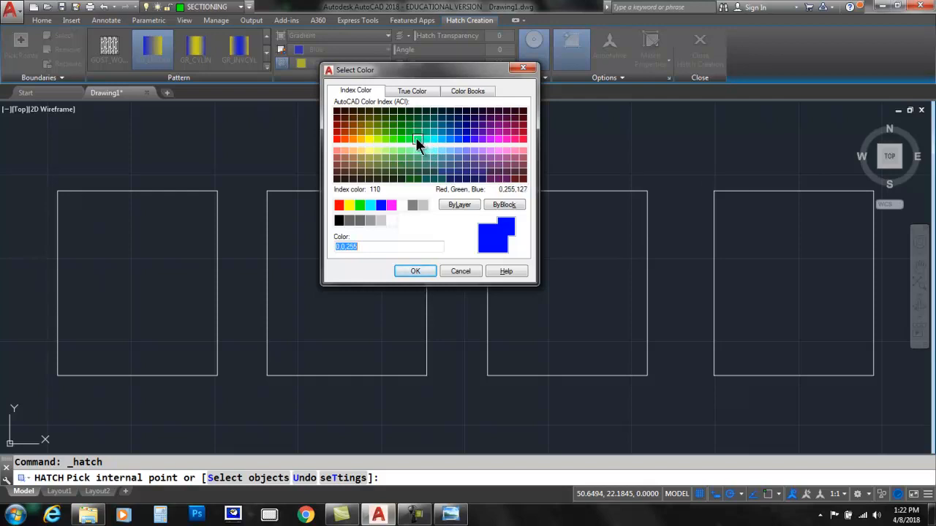
left_click(417, 139)
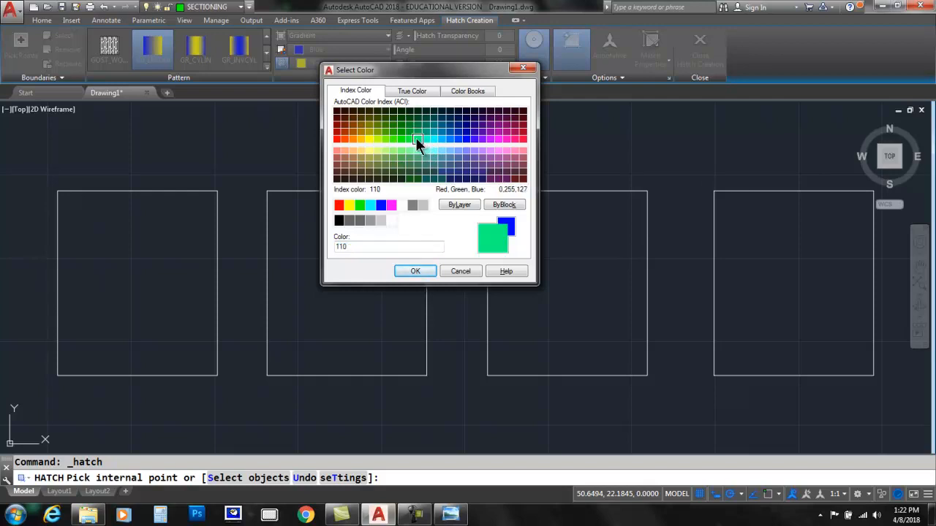
left_click(415, 271)
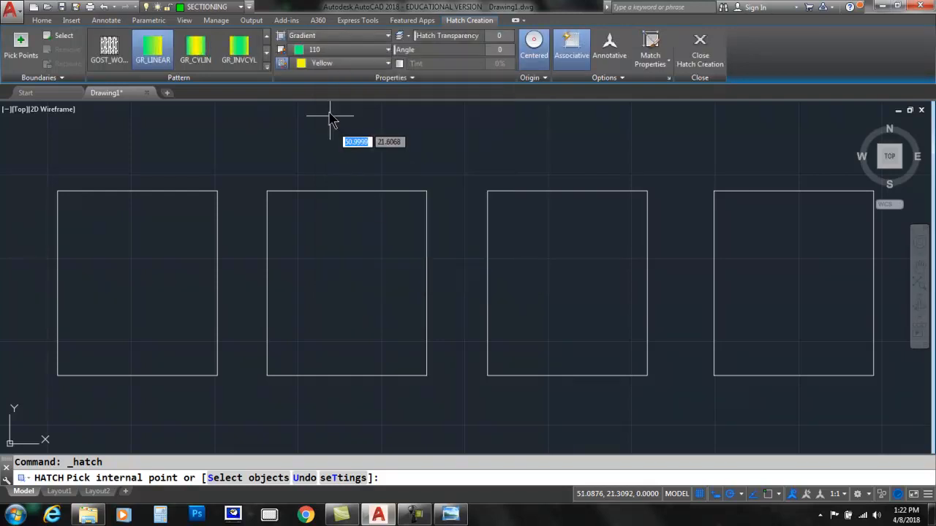
left_click(333, 64)
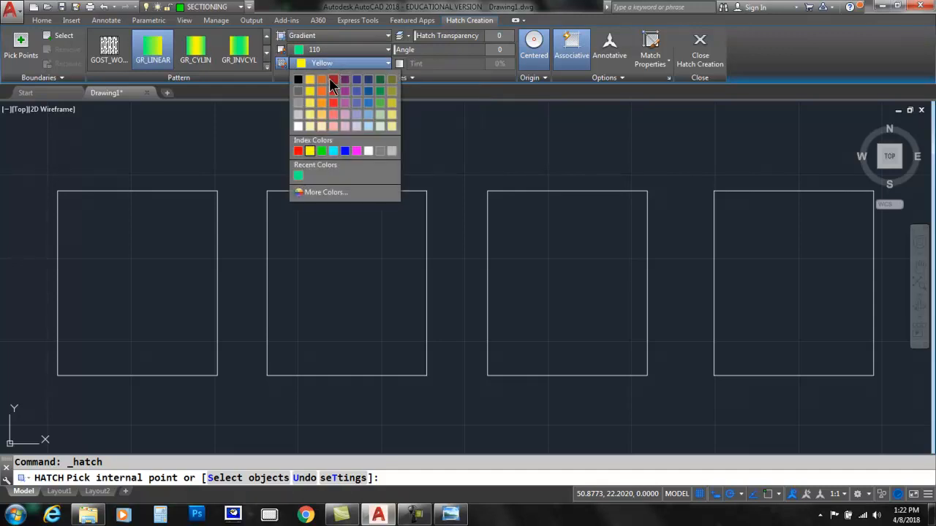
left_click(368, 150)
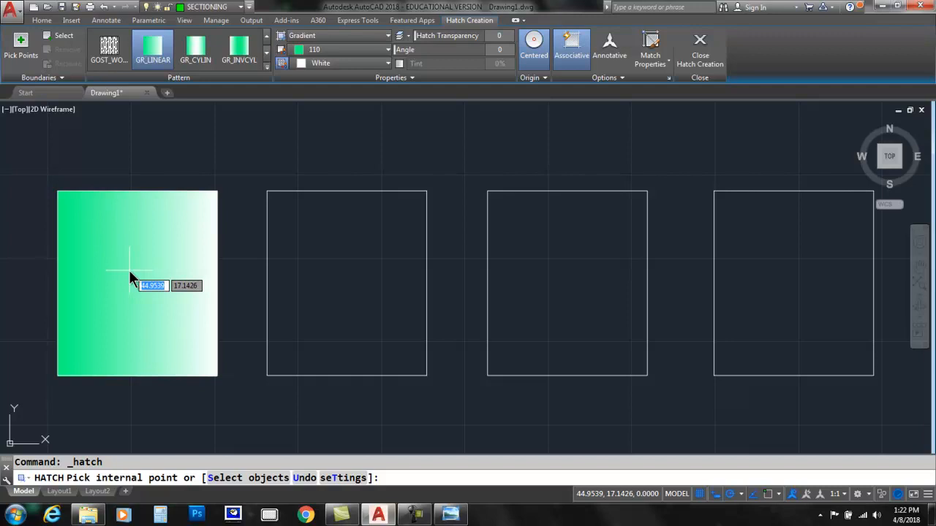
Step: Fill the leftmost rectangle of the row with the linear gradient at an angle of -90, leaving nothing selected
left_click(486, 53)
type("-90")
key("Return")
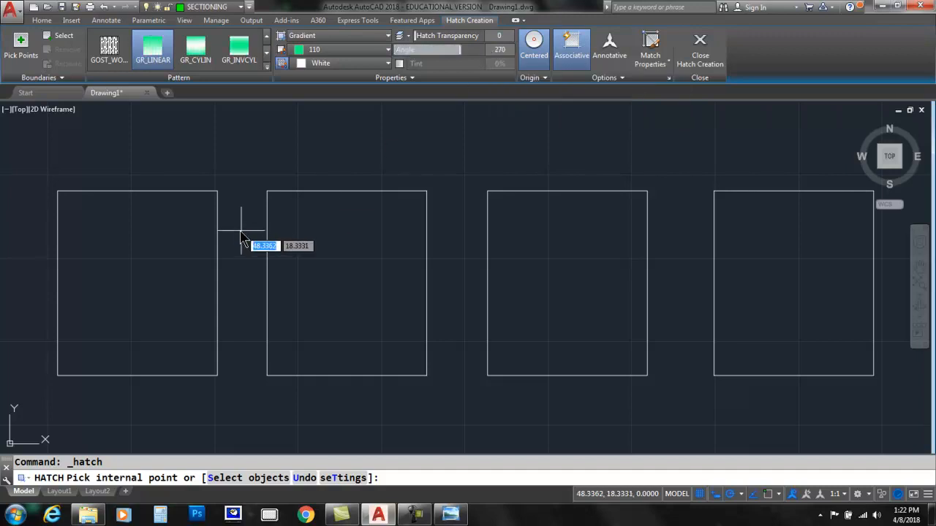
left_click(134, 252)
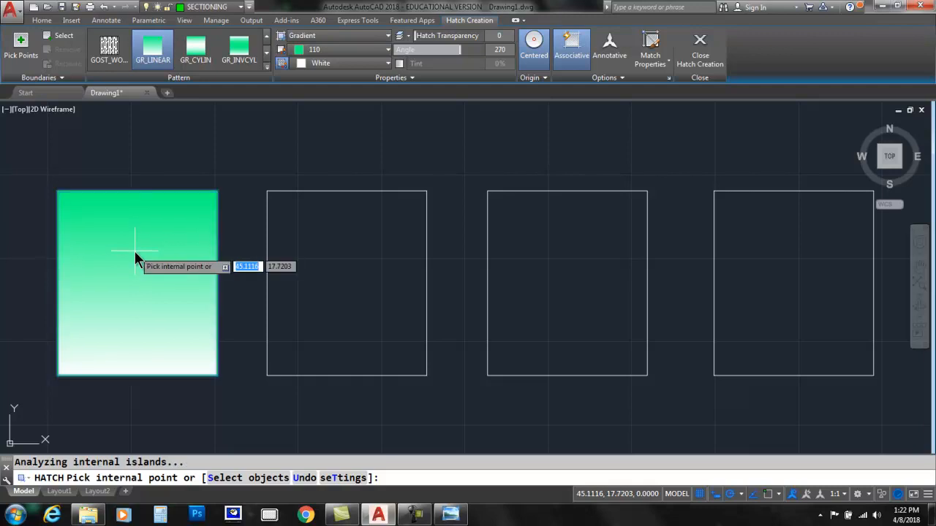
key("Return")
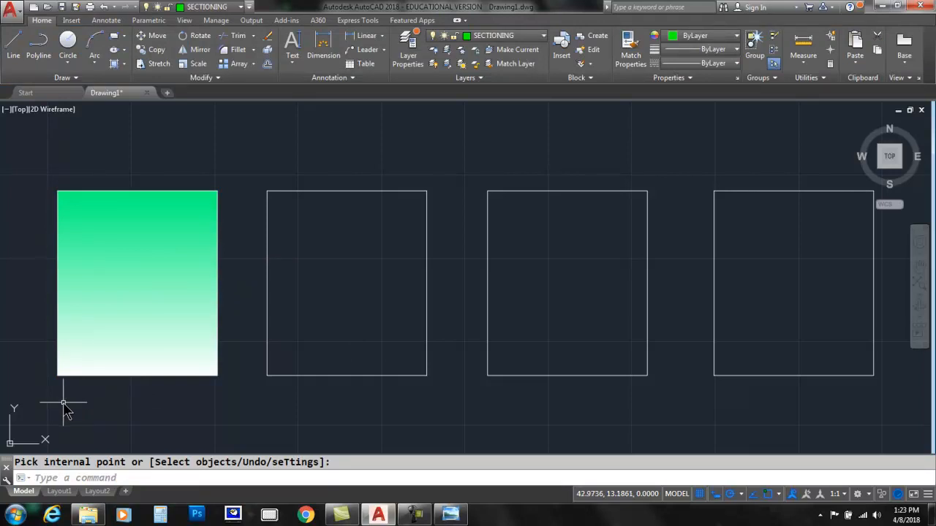
left_click(135, 231)
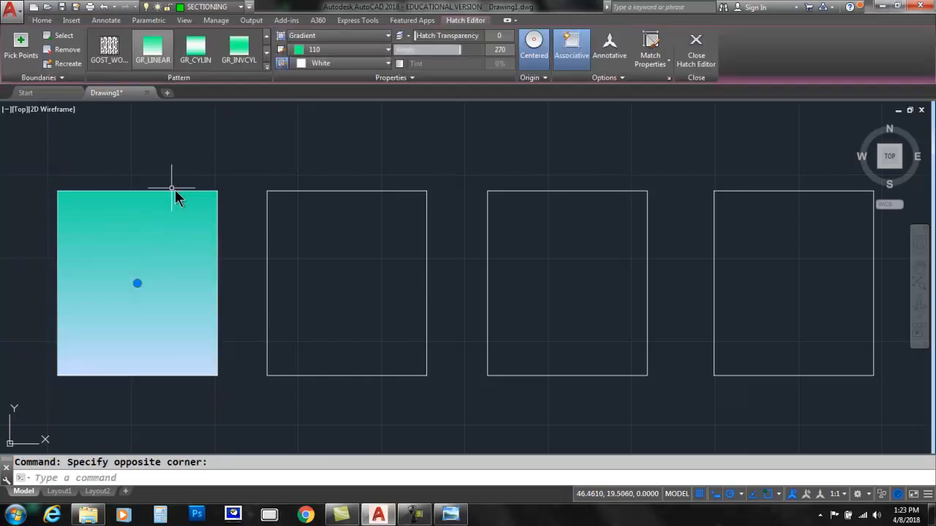
key("Escape")
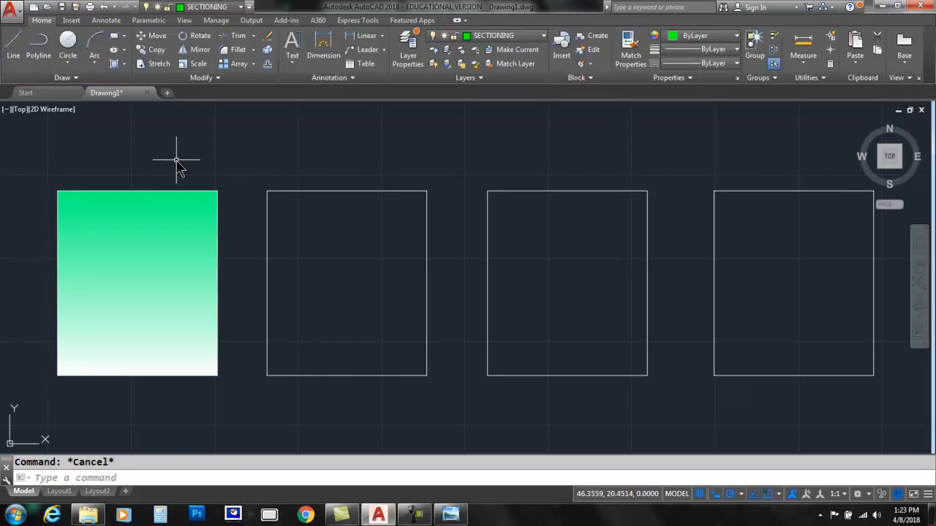
Step: Make layer 0 the current layer
middle_click_drag(42, 244, 172, 227)
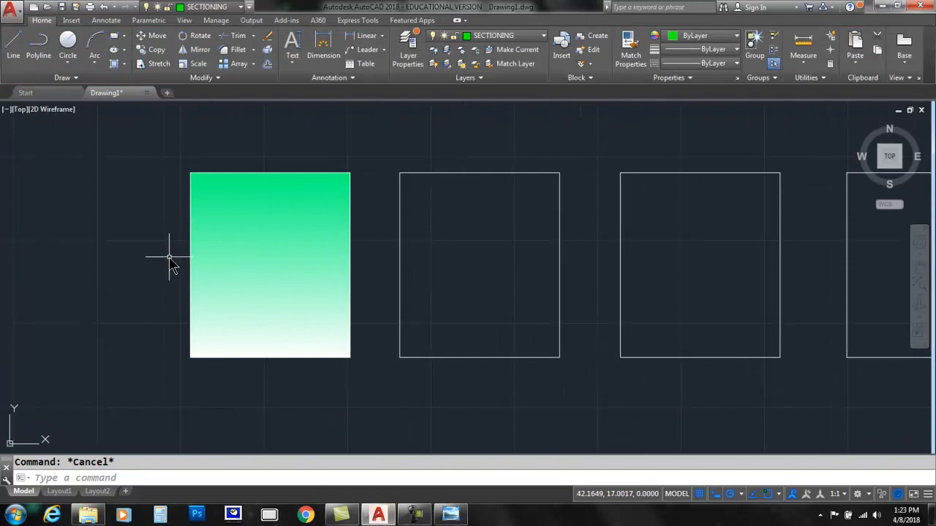
scroll(169, 258, "up", 2)
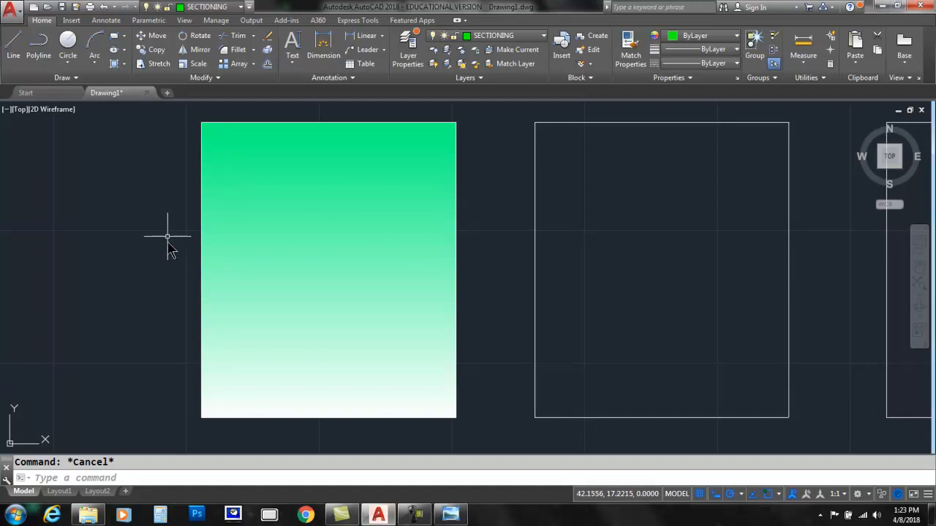
left_click(527, 36)
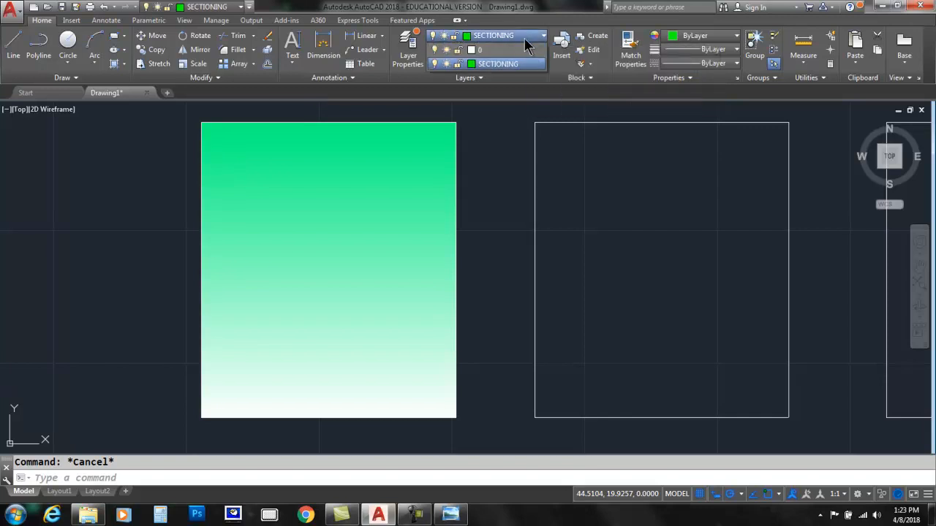
left_click(509, 48)
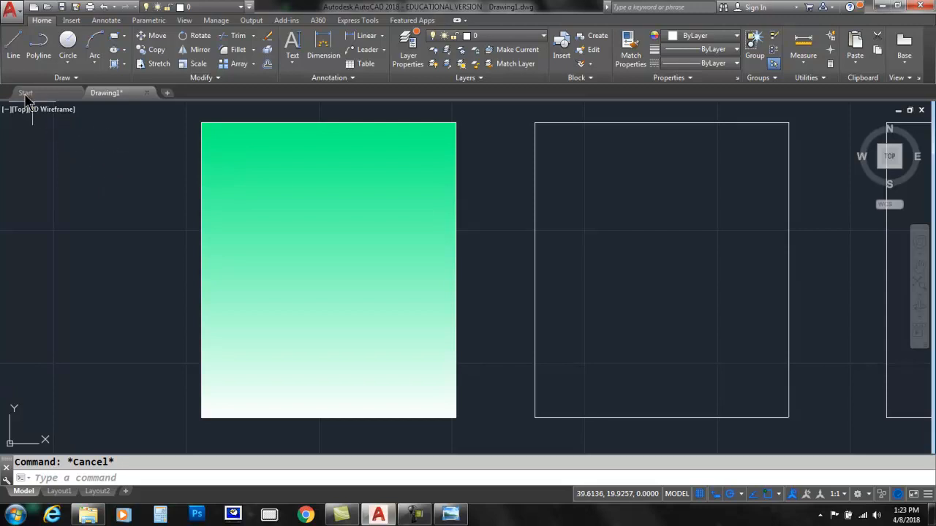
Step: Draw a short 45-degree diagonal line from about (41.97, 17.28) to (41.44, 16.74), left of the gradient-filled rectangle
left_click(14, 44)
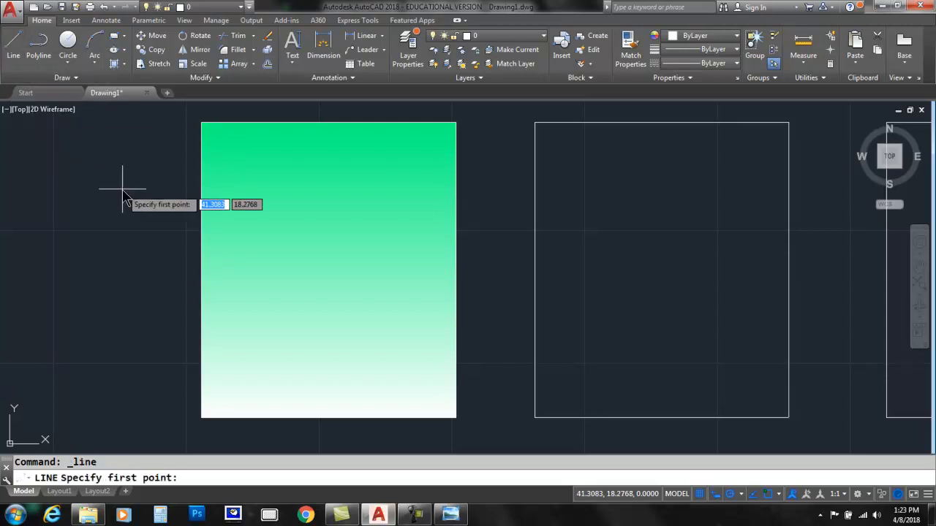
left_click(155, 243)
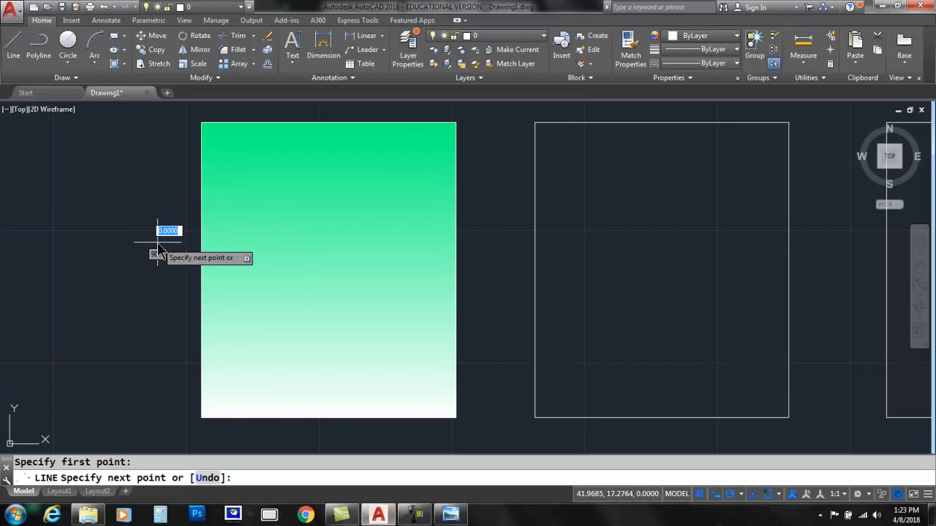
left_click(131, 271)
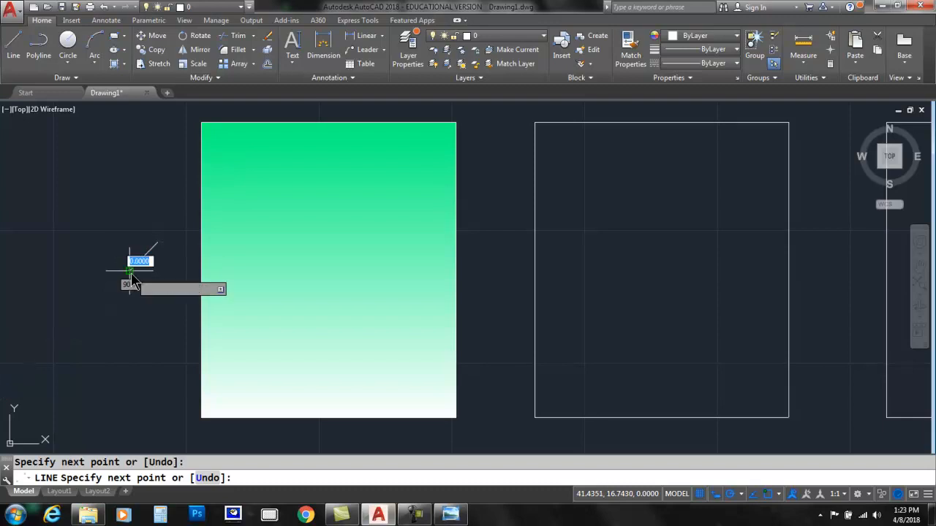
key("Return")
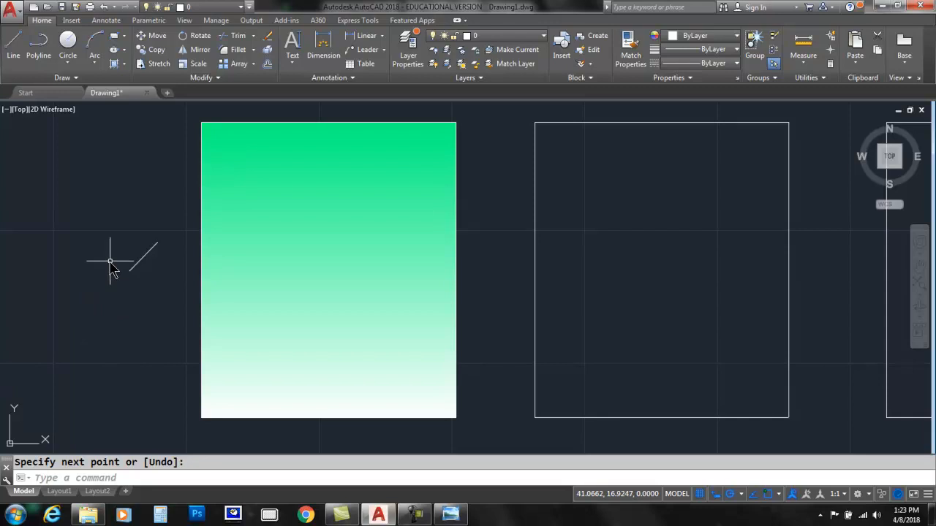
Step: Draw a shorter parallel line above the diagonal, from about (41.75, 17.24) to (41.48, 16.97)
scroll(111, 265, "up", 2)
scroll(114, 266, "up", 4)
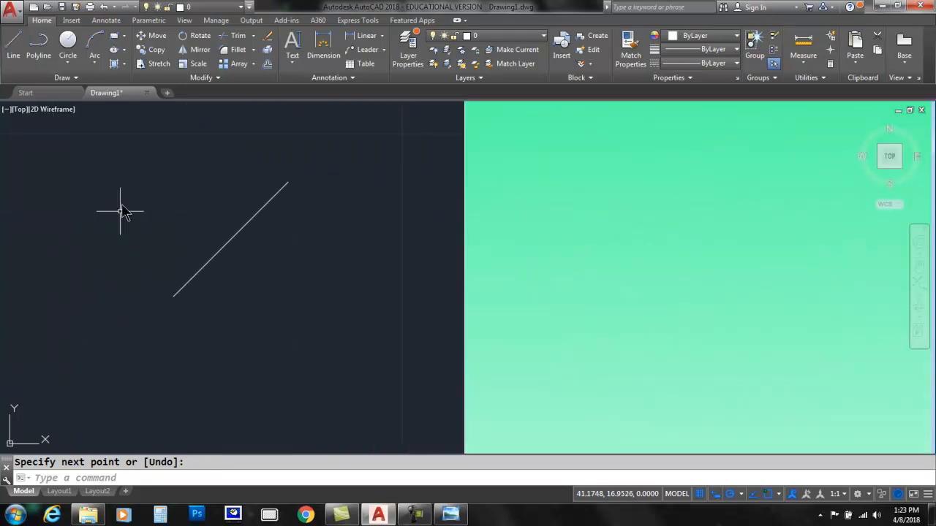
left_click(13, 48)
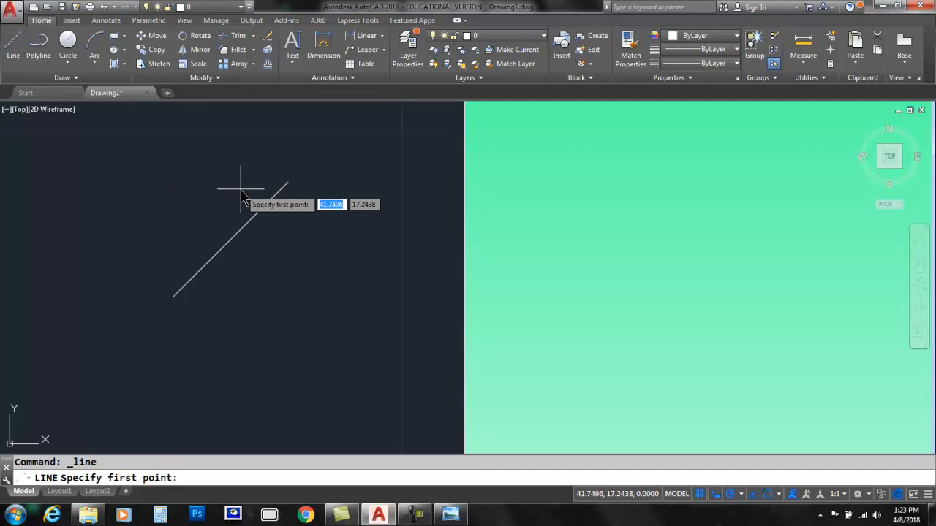
left_click(240, 189)
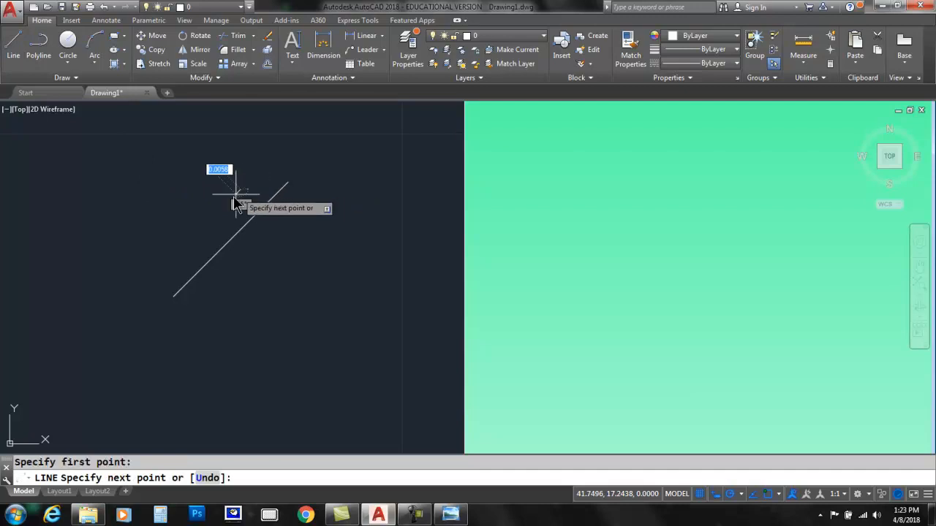
left_click(183, 249)
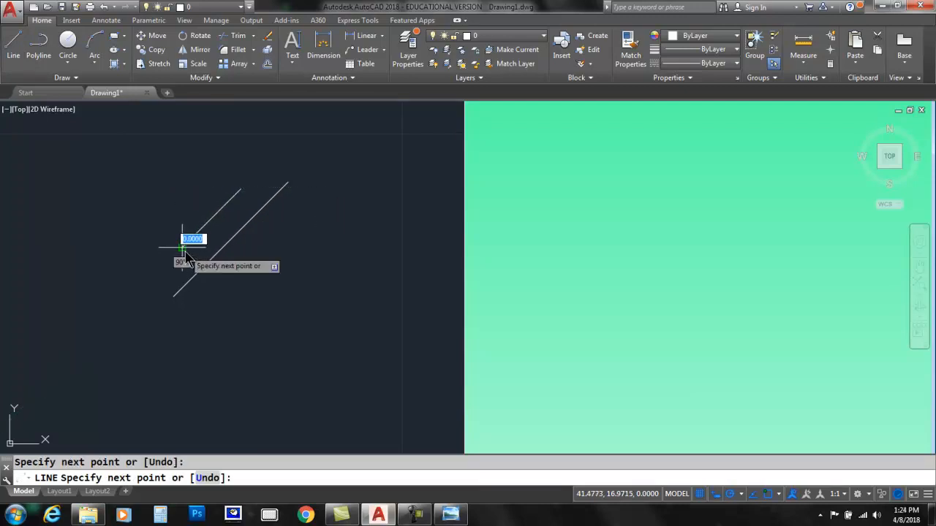
key("Return")
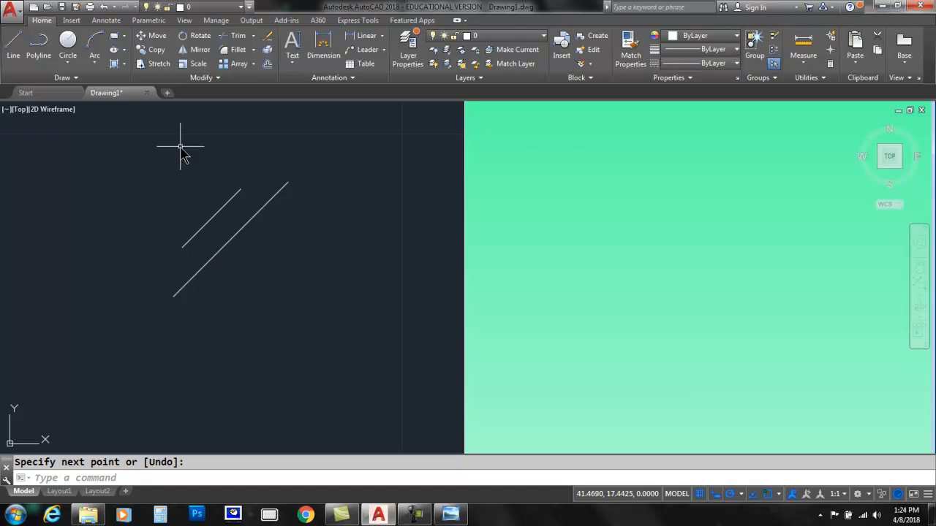
Step: Try mirroring the shorter line across the longer diagonal while keeping the source, and erase the mirrored copy
left_click(196, 53)
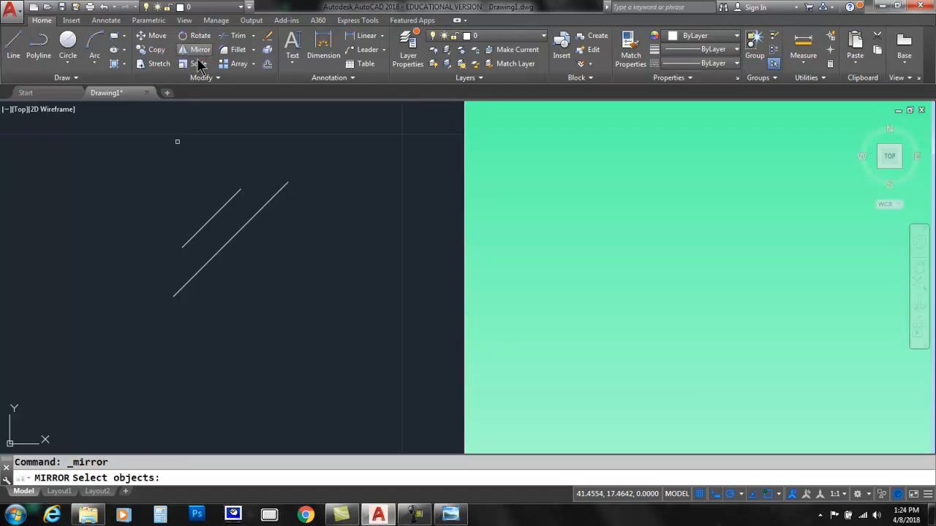
left_click(221, 208)
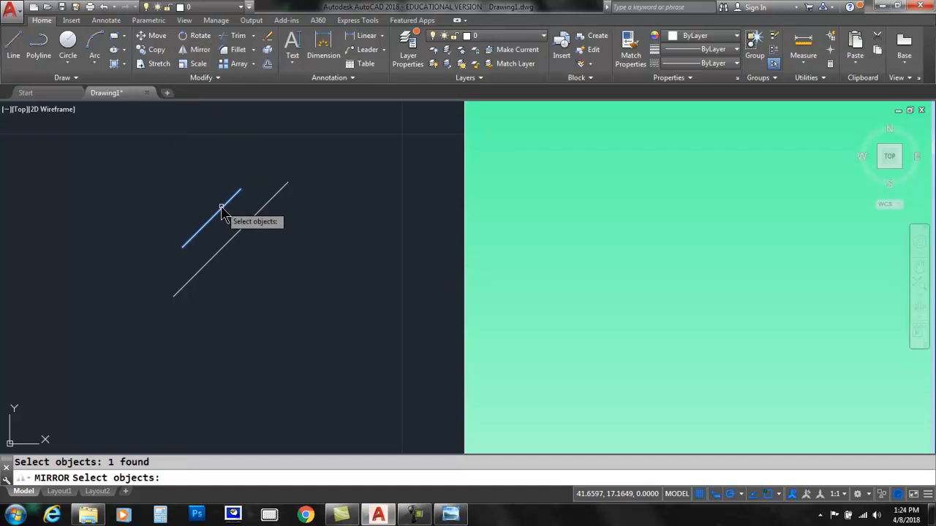
key("Return")
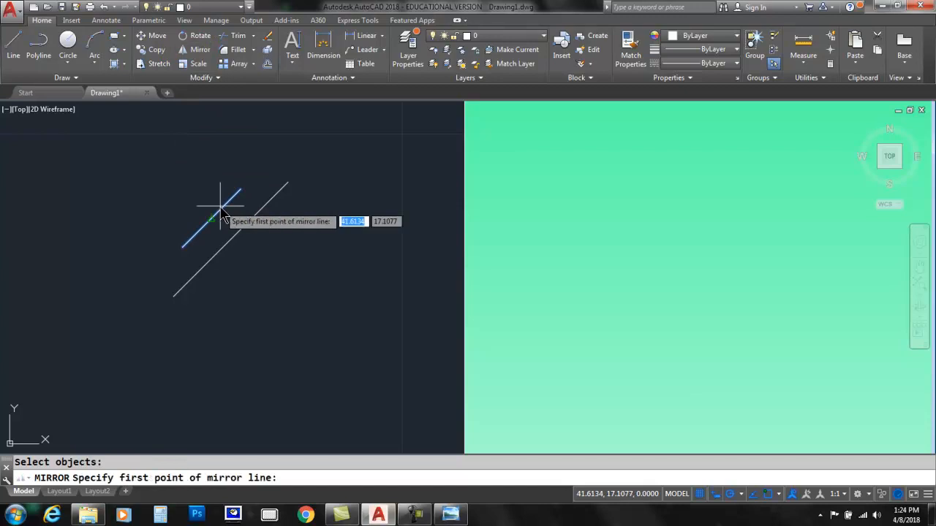
left_click(178, 292)
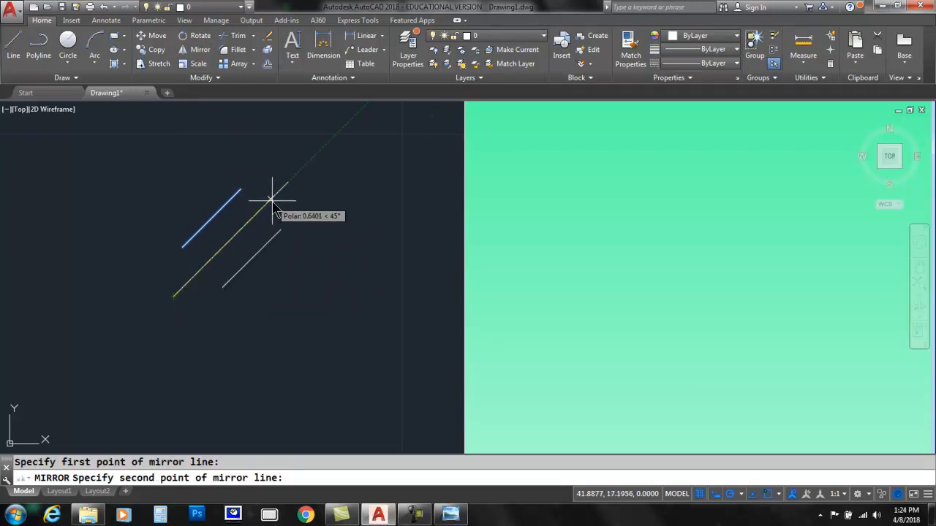
left_click(288, 182)
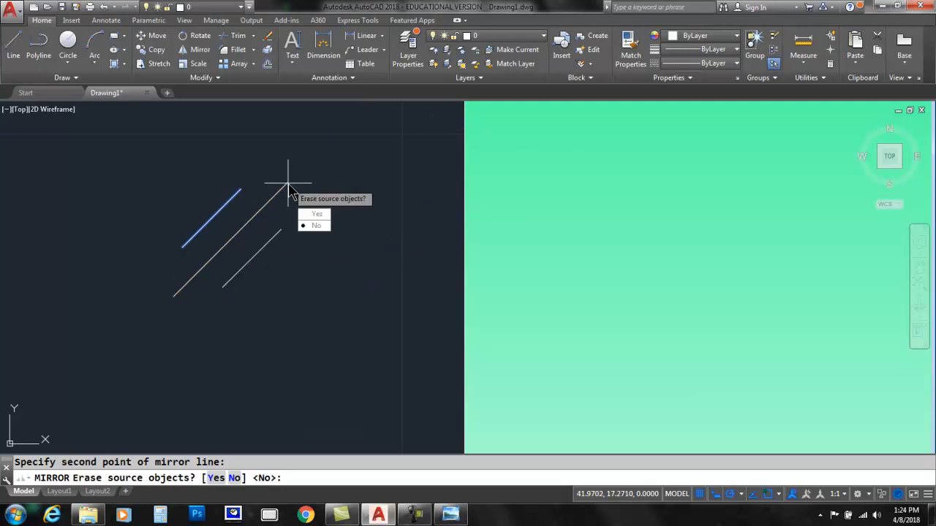
key("Return")
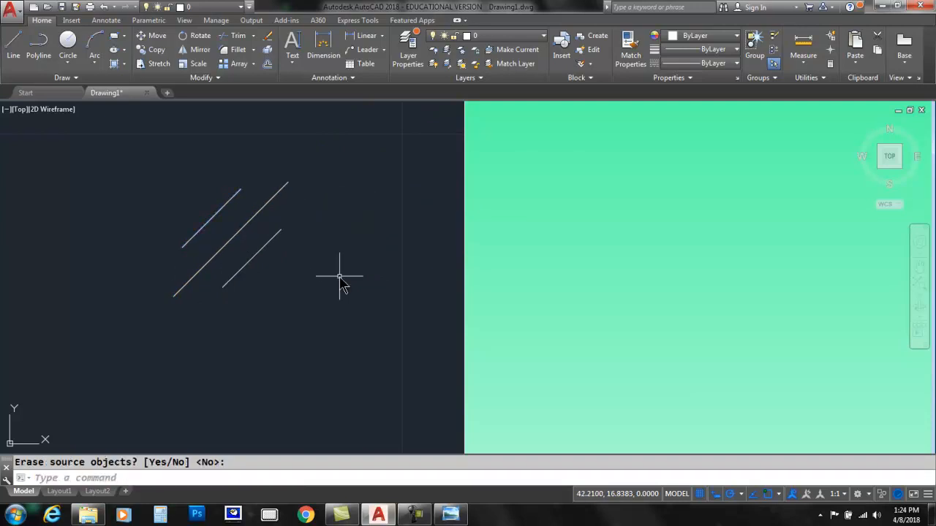
left_click(256, 256)
key("Delete")
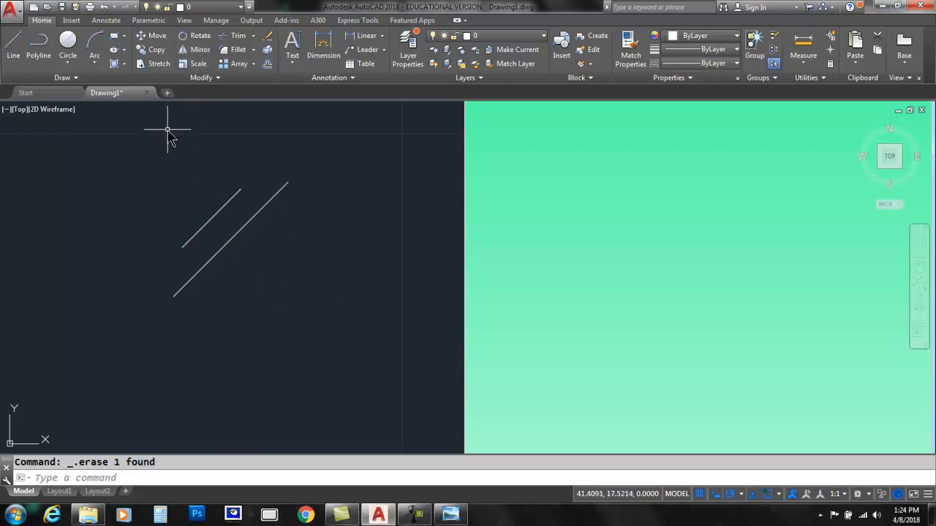
key("ctrl+2")
mouse_move(208, 57)
left_mouse_down()
mouse_move(176, 64)
mouse_move(209, 53)
left_mouse_up()
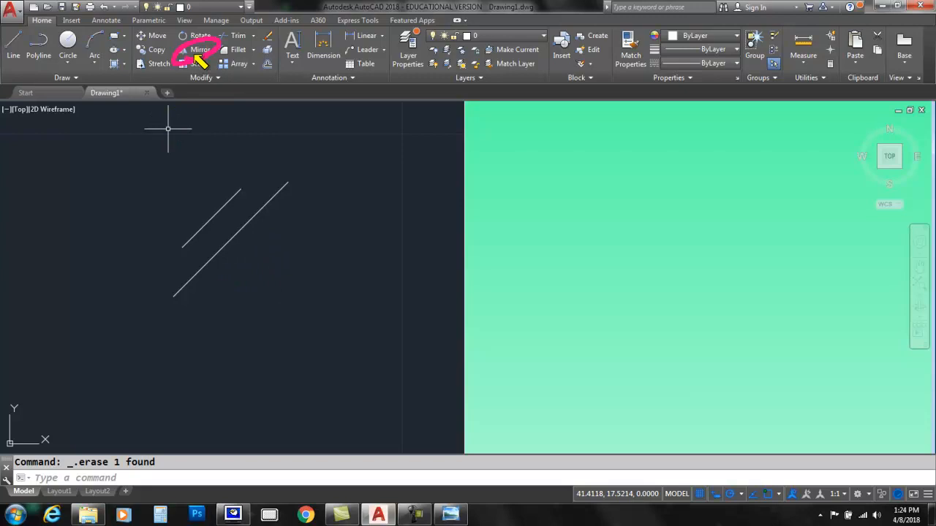
key("ctrl+2")
Step: Mirror the shorter line across the longer diagonal, using its lower and upper endpoints as the mirror line, and keep the source line
left_click(197, 50)
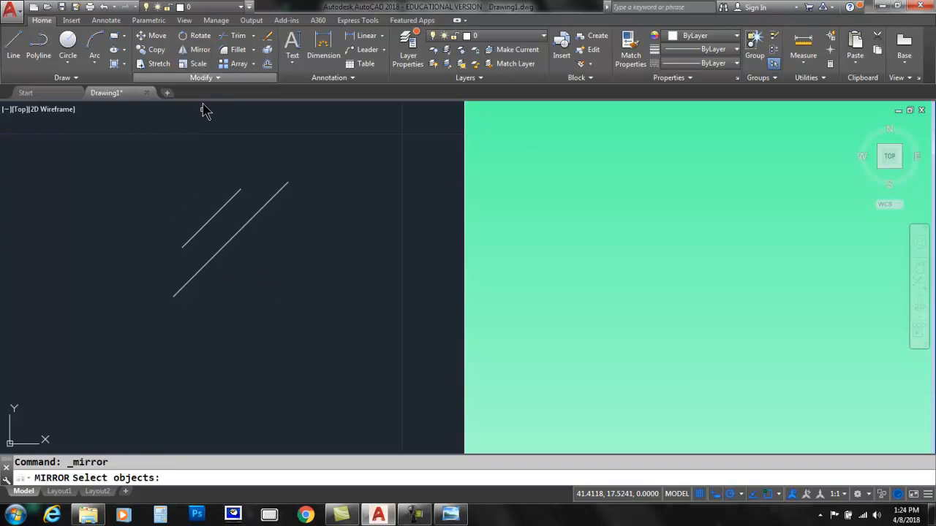
left_click(223, 211)
key("Return")
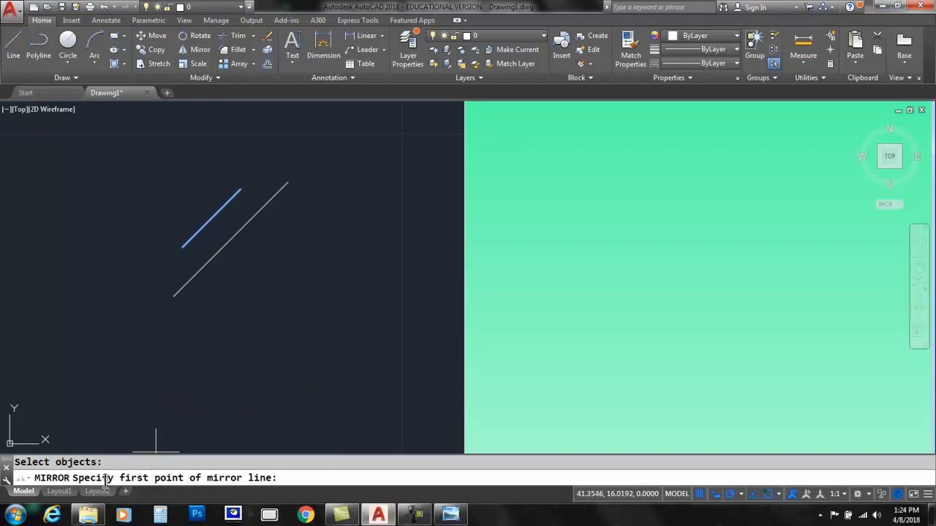
left_click(174, 297)
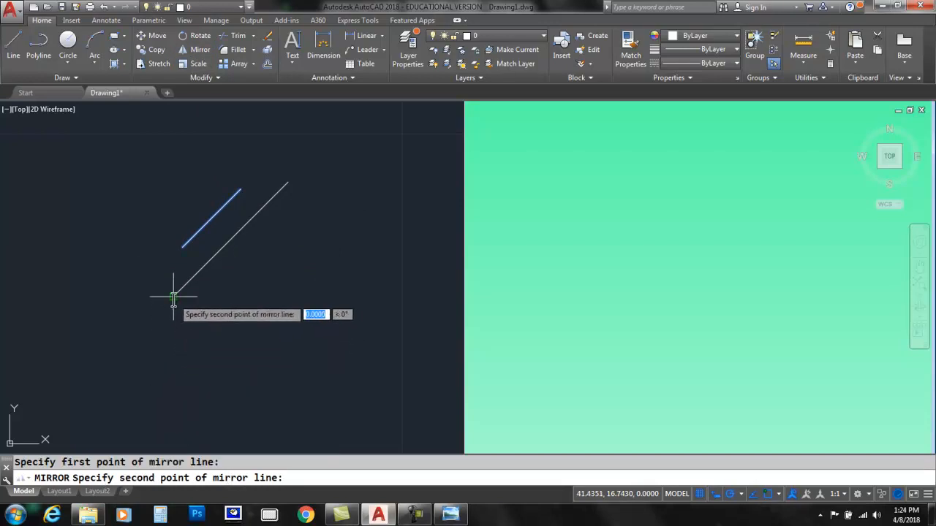
left_click(288, 183)
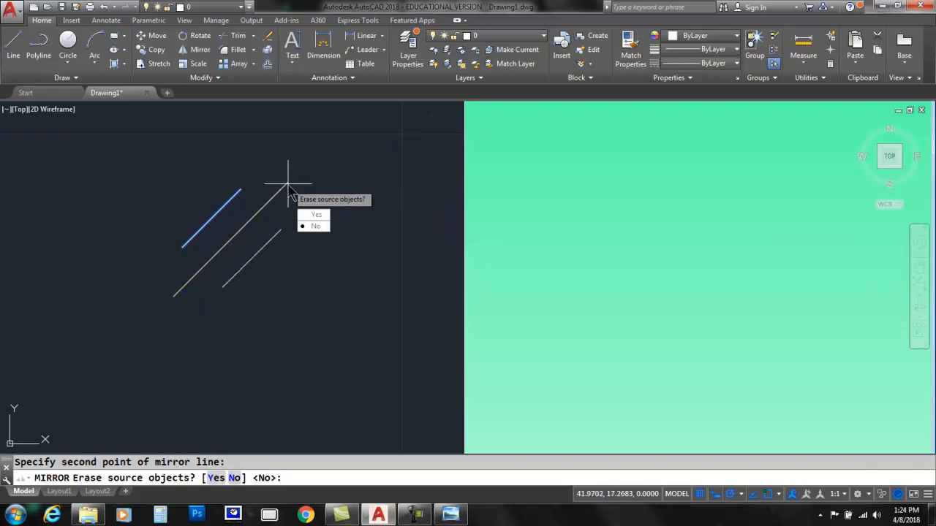
key("Return")
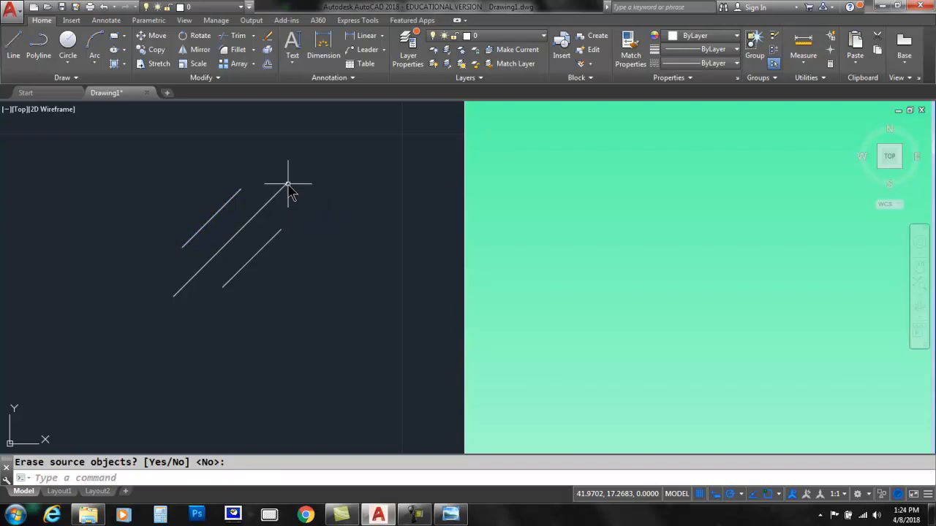
Step: Copy the three diagonal lines from the middle line's midpoint to the upper-left and lower-right areas of the gradient-filled rectangle
scroll(291, 190, "down", 7)
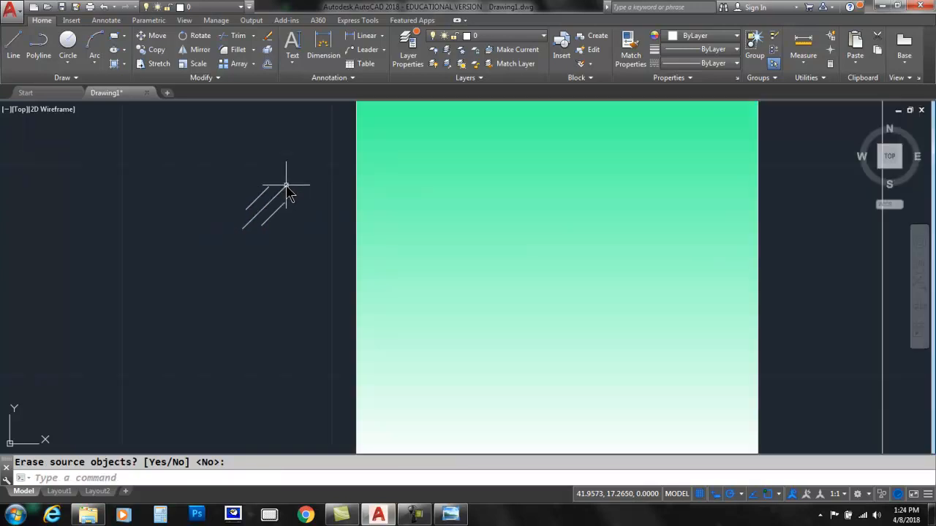
scroll(296, 176, "up", 4)
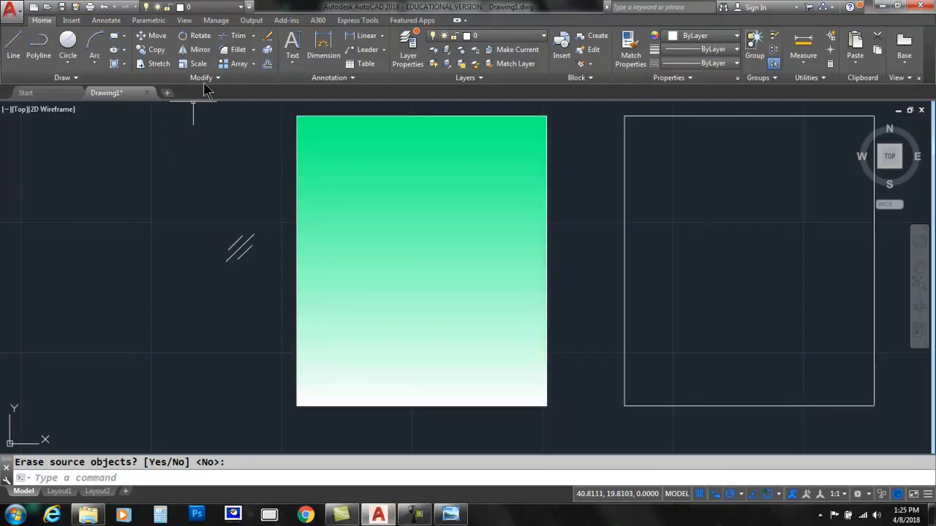
left_click(152, 49)
left_click(196, 192)
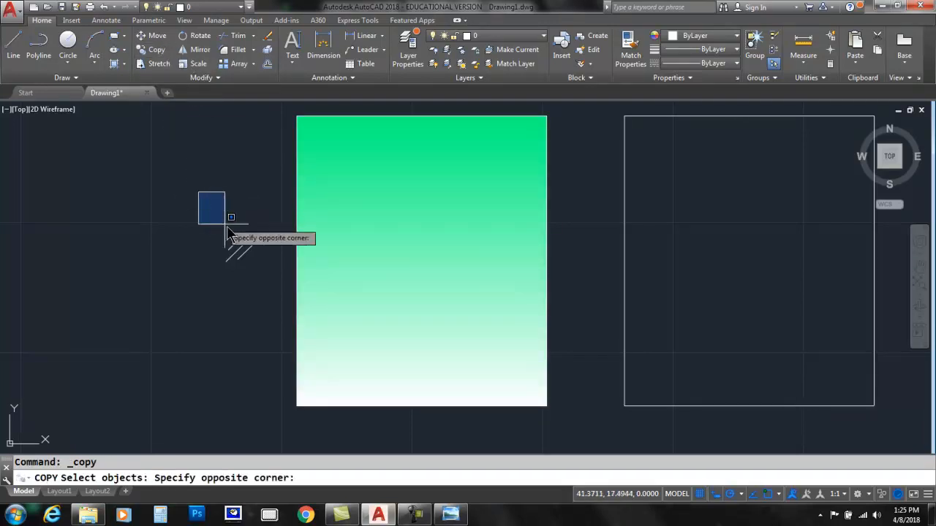
left_click(265, 277)
key("Return")
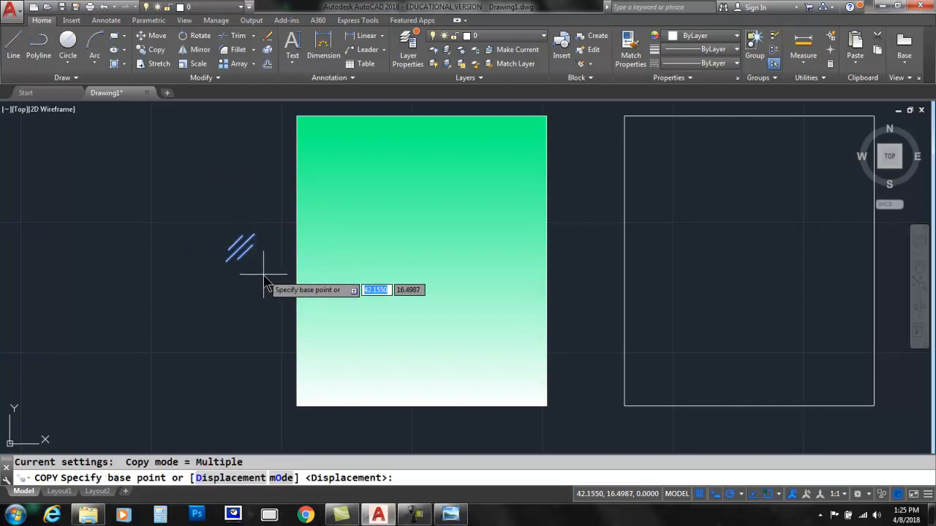
left_click(239, 248)
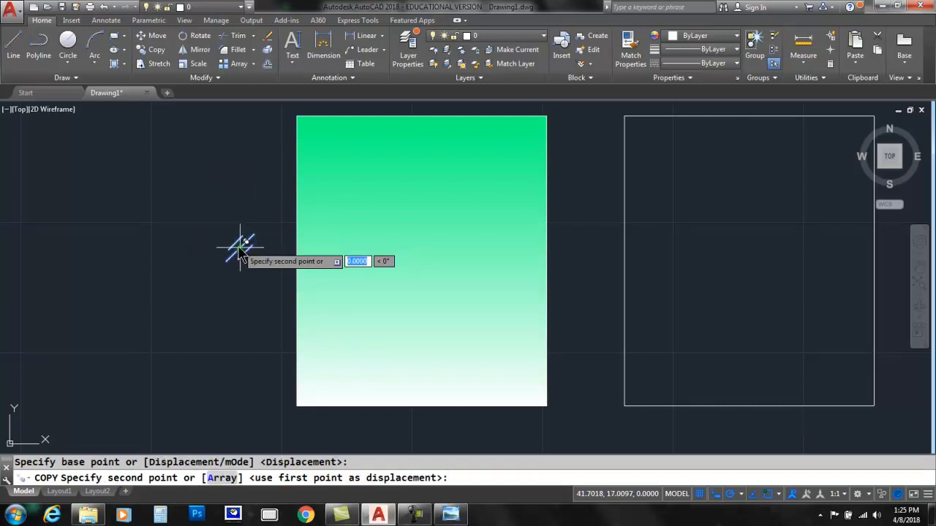
left_click(350, 186)
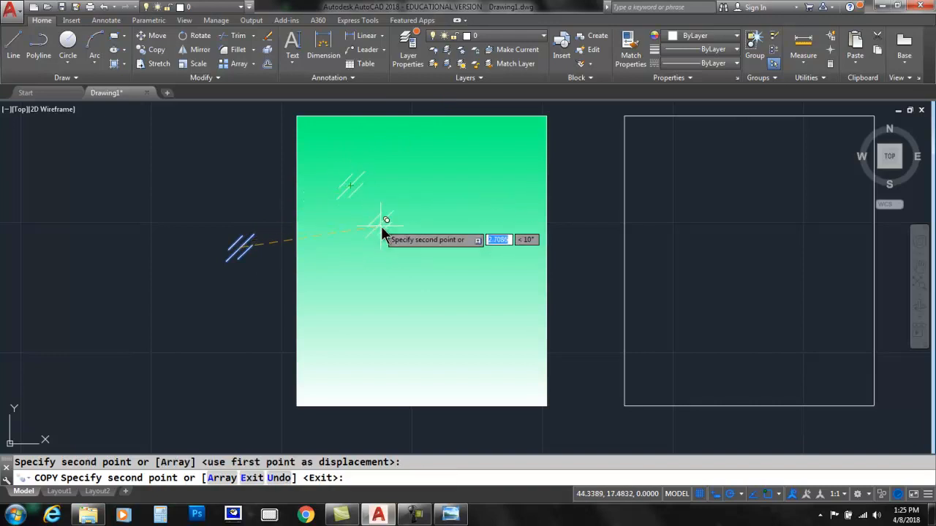
left_click(454, 343)
key("Return")
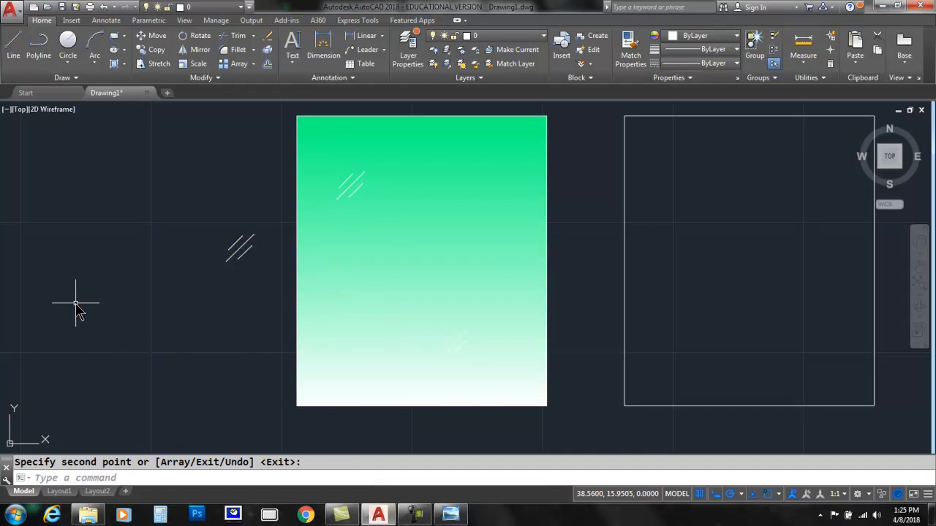
Step: Inspect the gradient rectangle with its diagonal marks up close in Layout1, dismiss the system notification, and return to model space
left_click(62, 493)
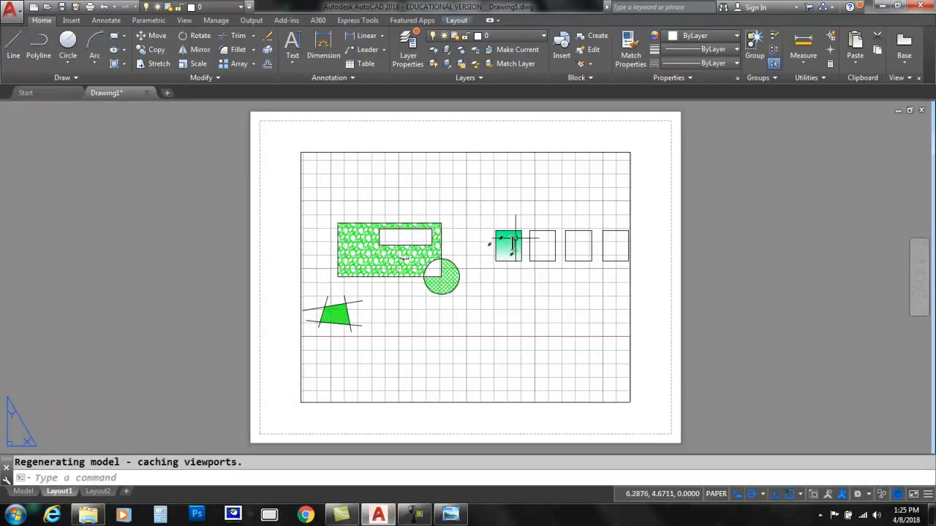
scroll(518, 240, "up", 10)
middle_click_drag(359, 263, 399, 213)
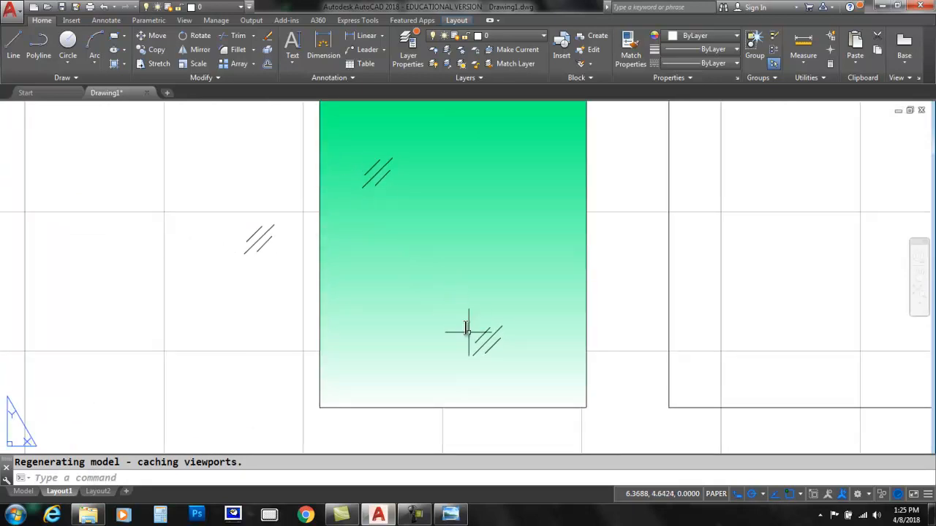
scroll(211, 295, "down", 2)
middle_click_drag(209, 265, 247, 286)
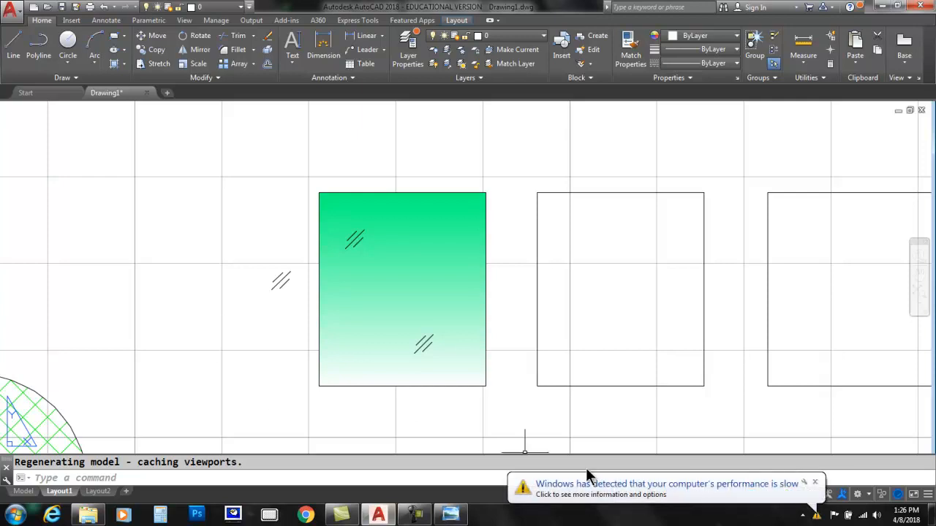
left_click(815, 483)
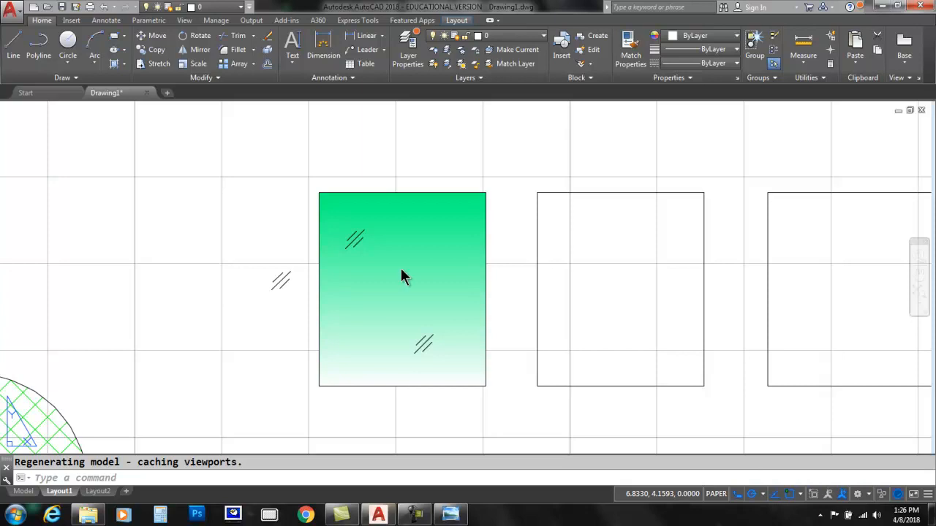
left_click(23, 491)
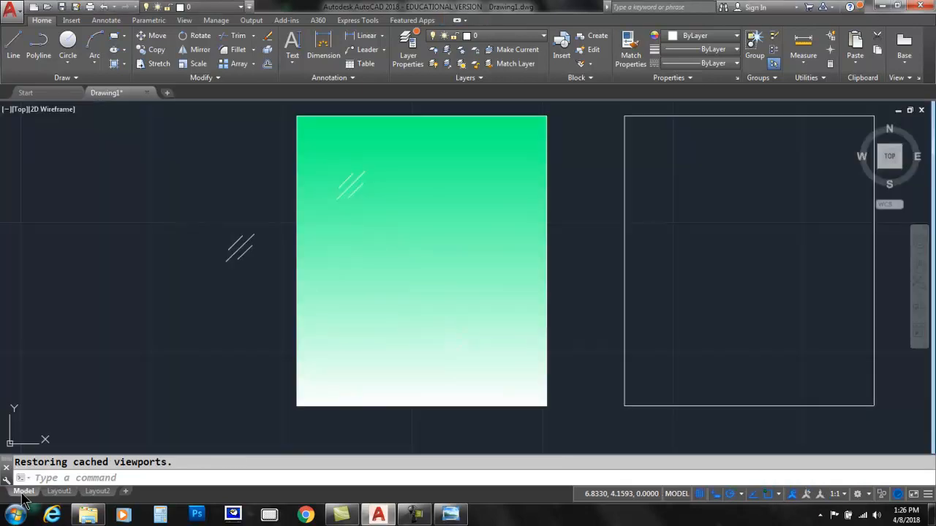
scroll(220, 316, "down", 2)
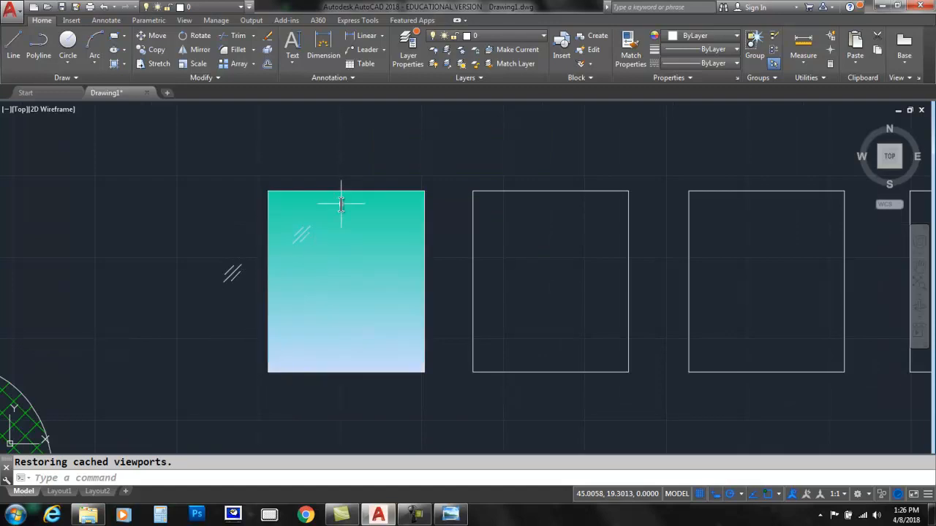
Step: Make the SECTIONING layer current and fill the three empty rectangles with the BRICK hatch pattern in one hatch operation
middle_click_drag(188, 242, 80, 242)
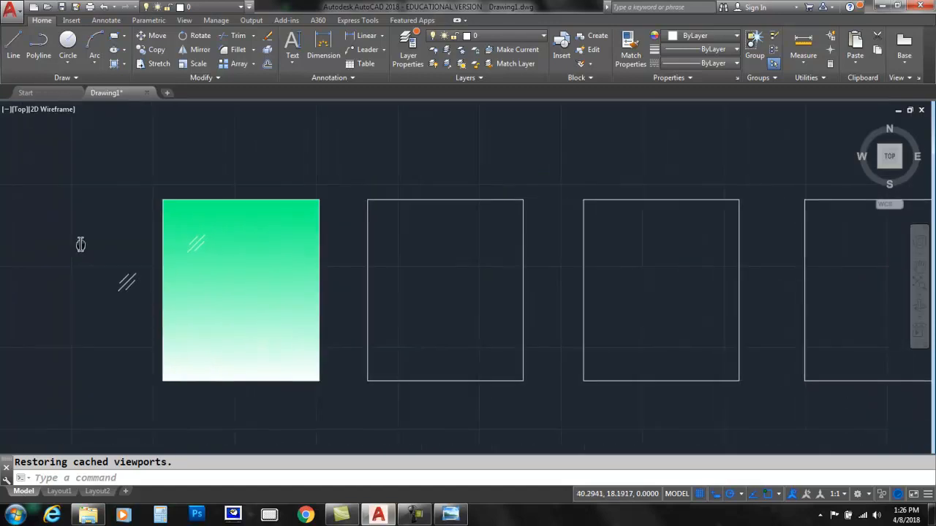
scroll(100, 252, "down", 2)
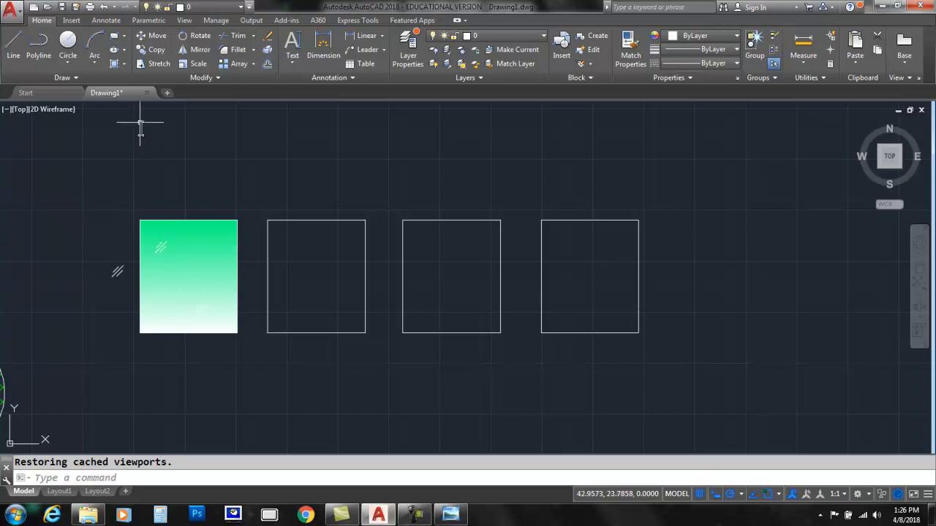
left_click(510, 38)
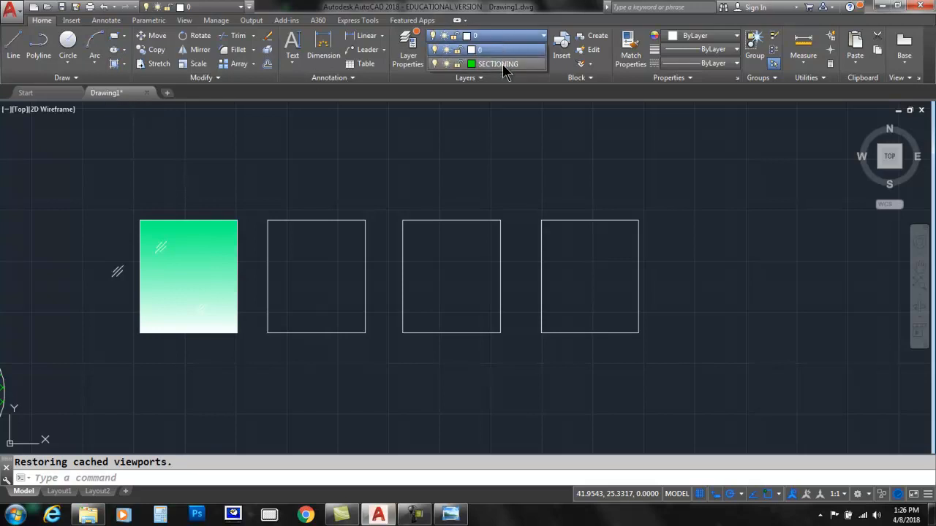
left_click(502, 64)
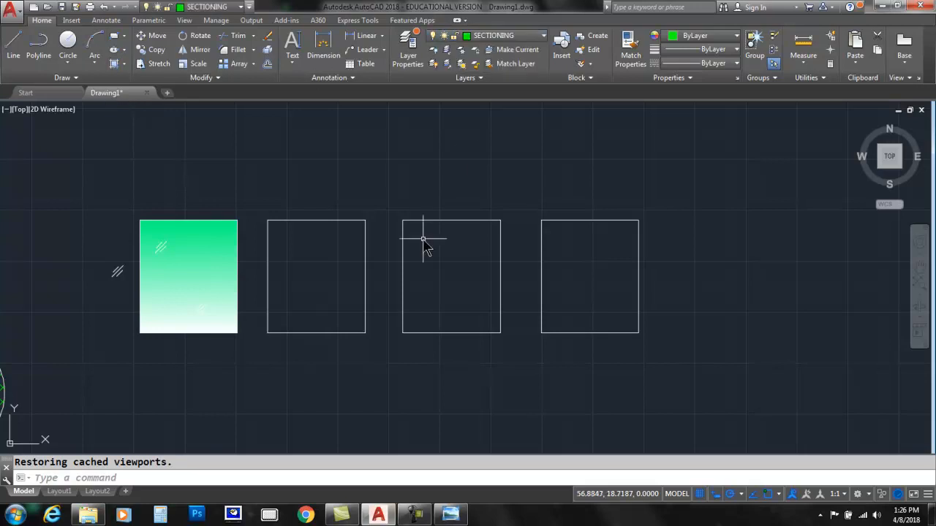
left_click(114, 64)
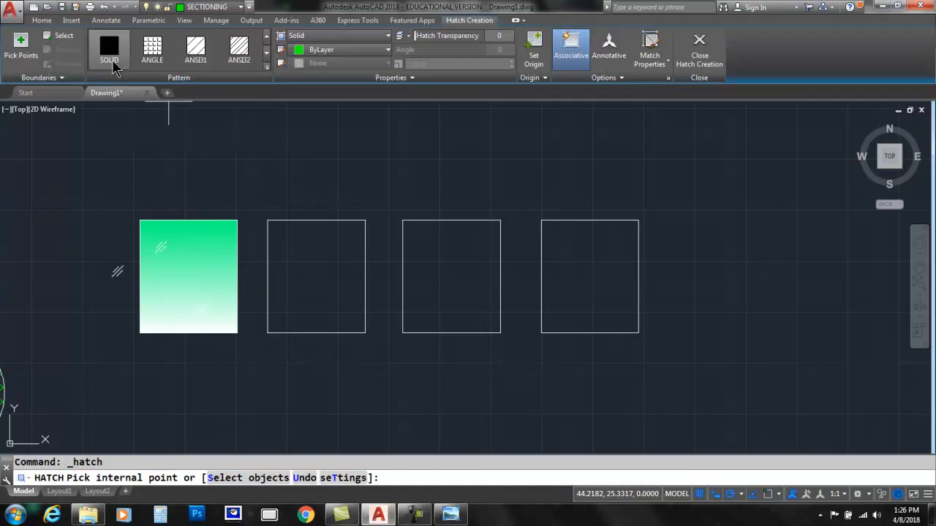
left_click(266, 66)
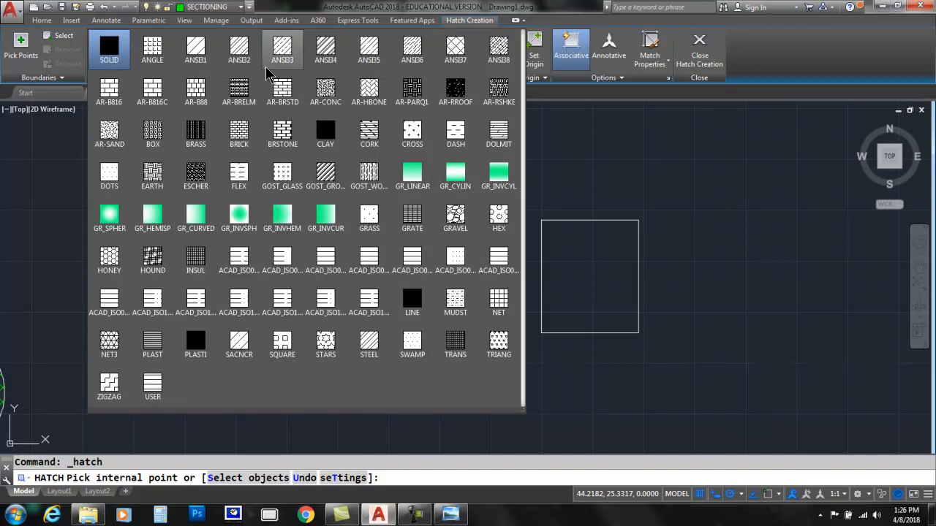
left_click(239, 132)
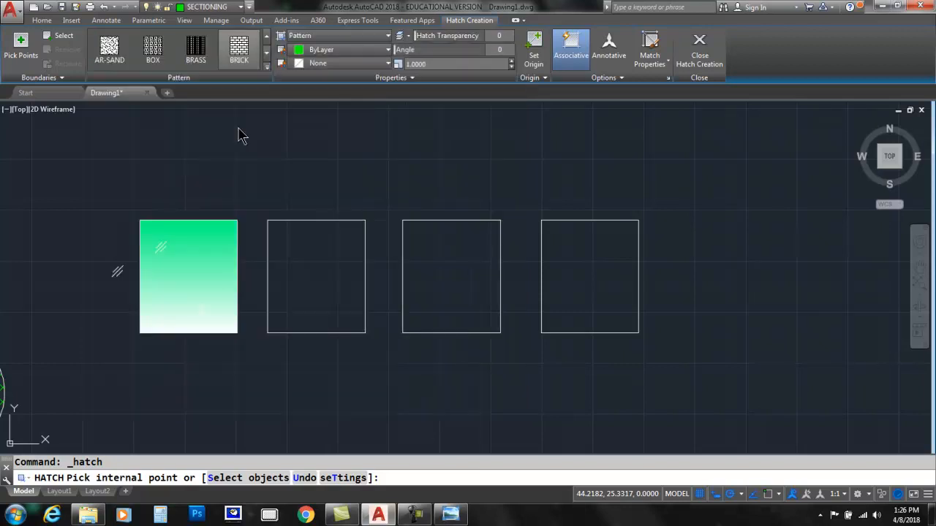
left_click(310, 269)
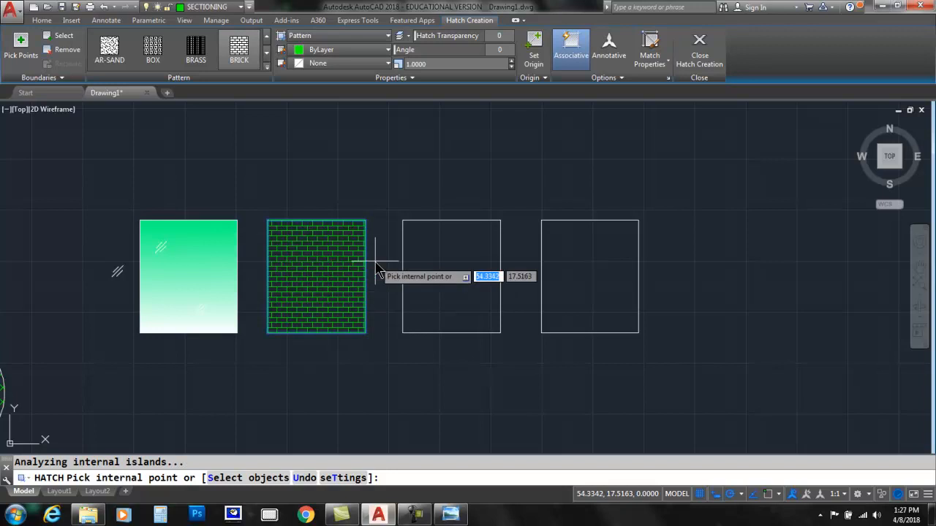
left_click(443, 269)
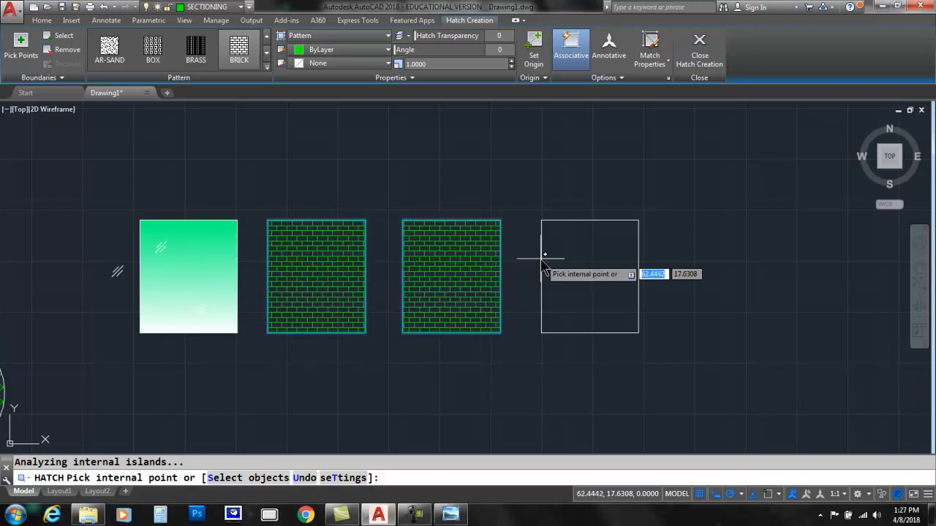
left_click(595, 263)
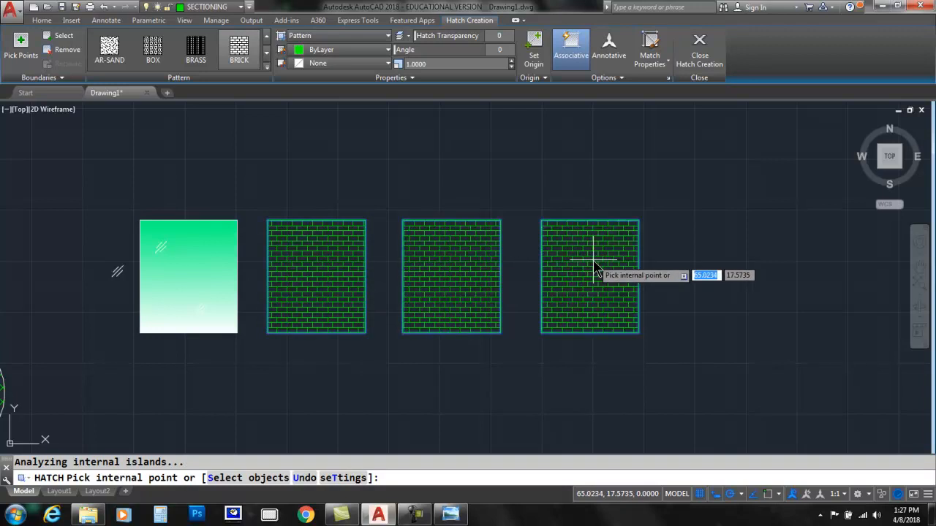
key("Return")
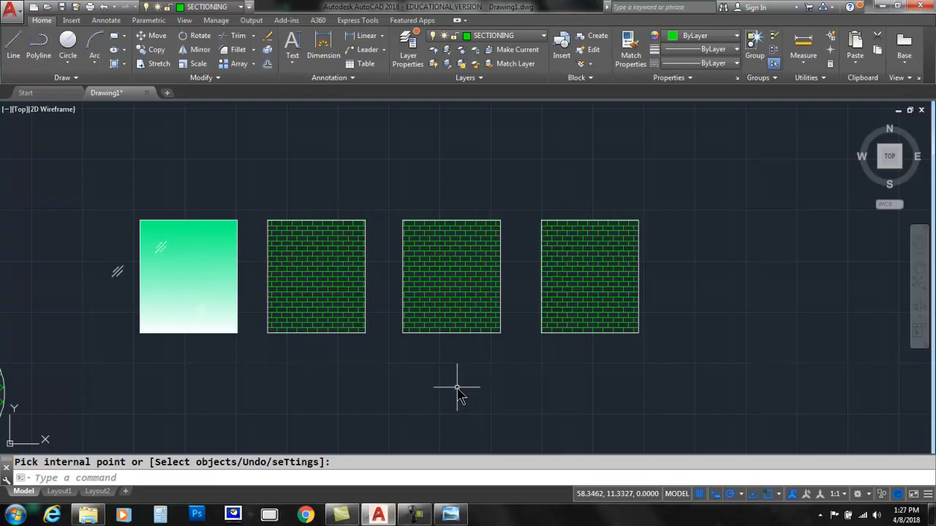
key("Return")
Step: Set the scale of the brick hatch in the three rectangles to 2
left_click(449, 277)
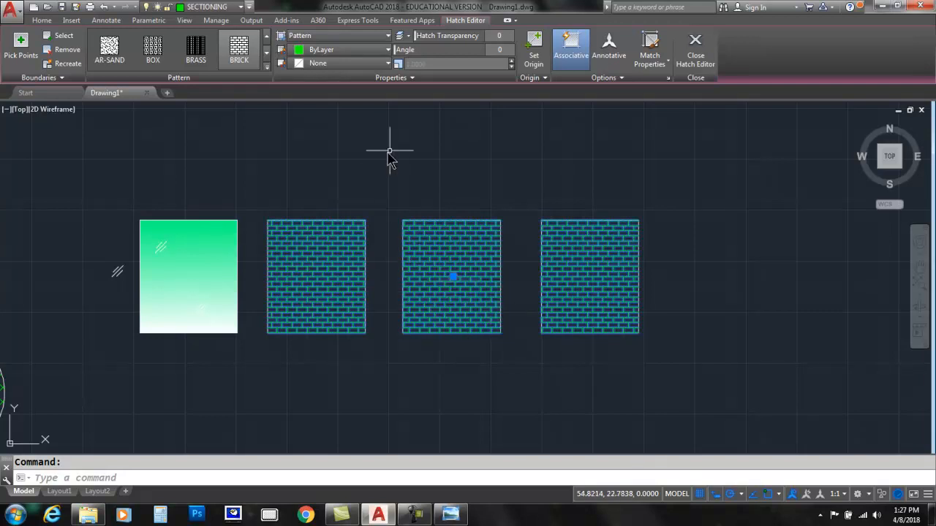
left_click(428, 63)
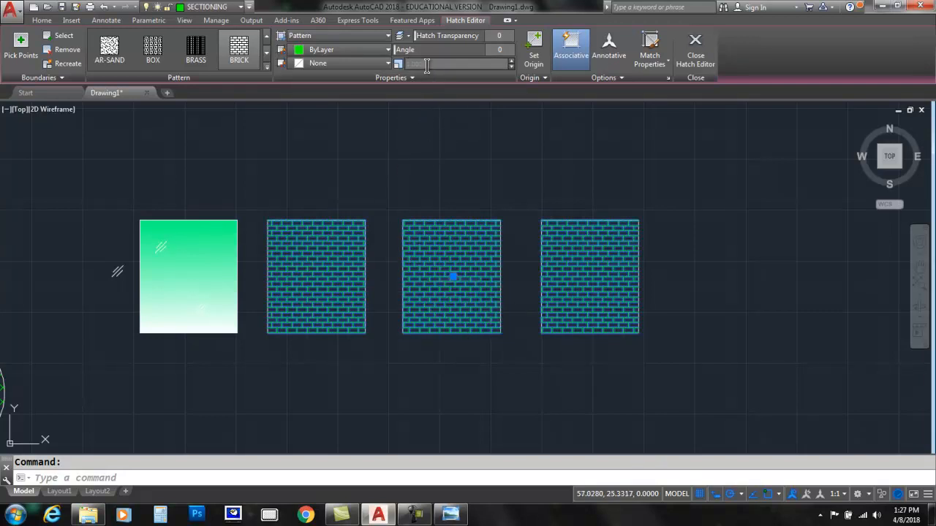
type("2")
key("Return")
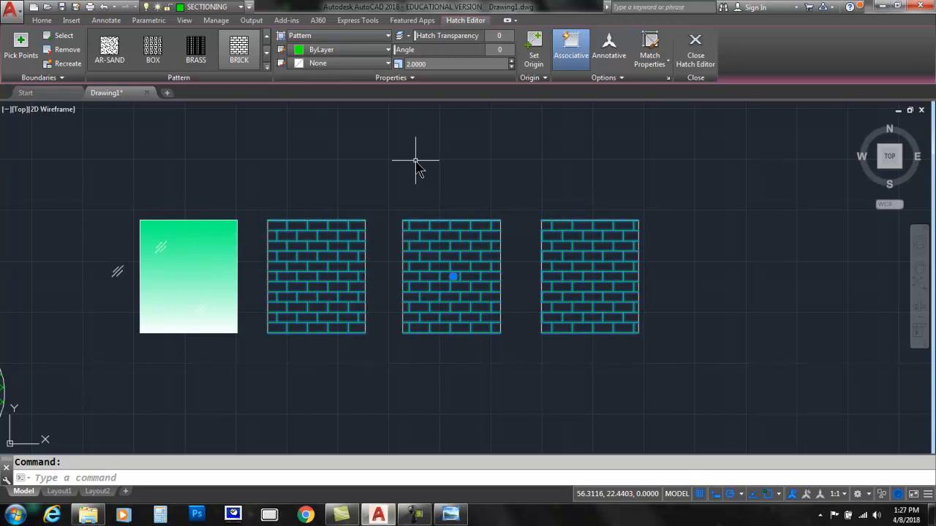
key("Escape")
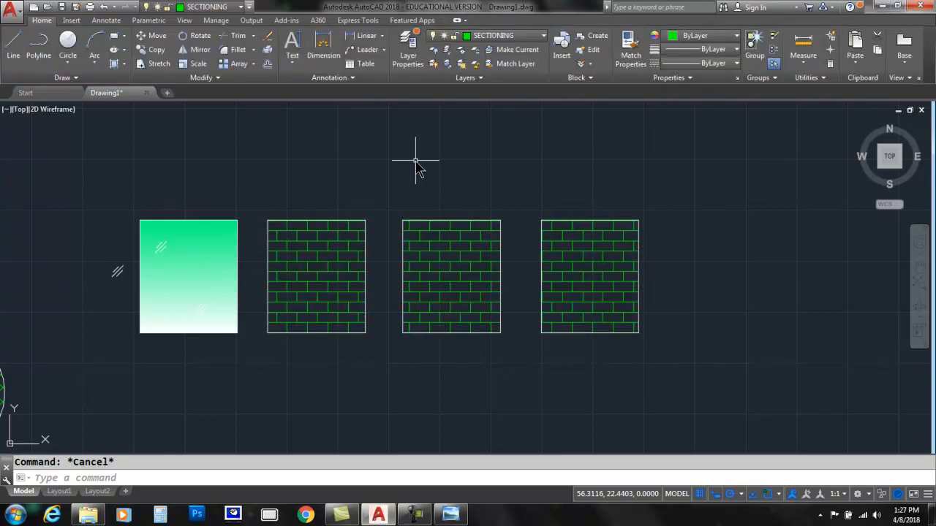
Step: Separate the combined brick hatch into an individual hatch for each of the three rectangles
left_click(440, 234)
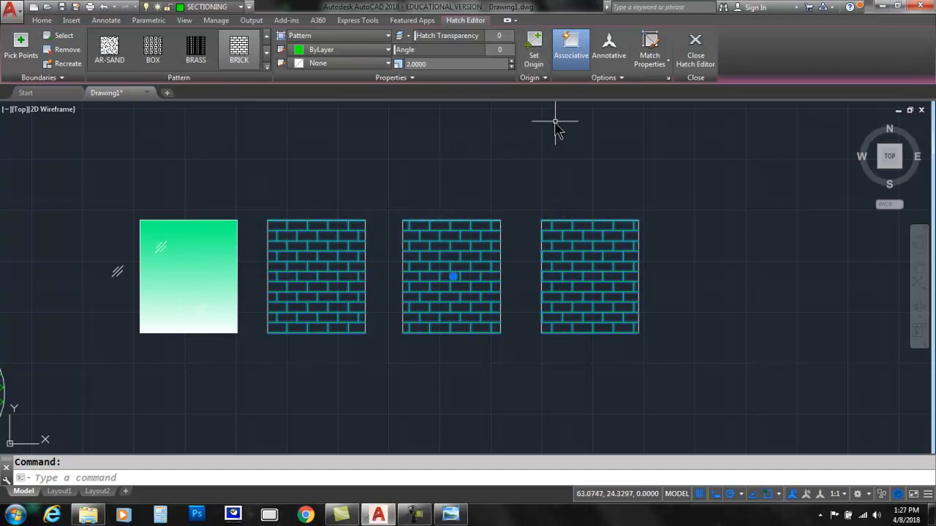
left_click(592, 79)
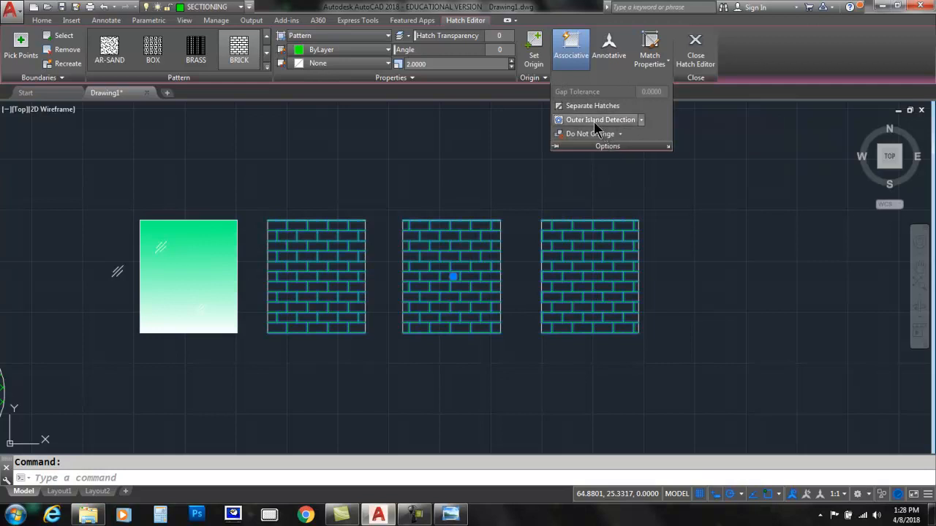
left_click(581, 105)
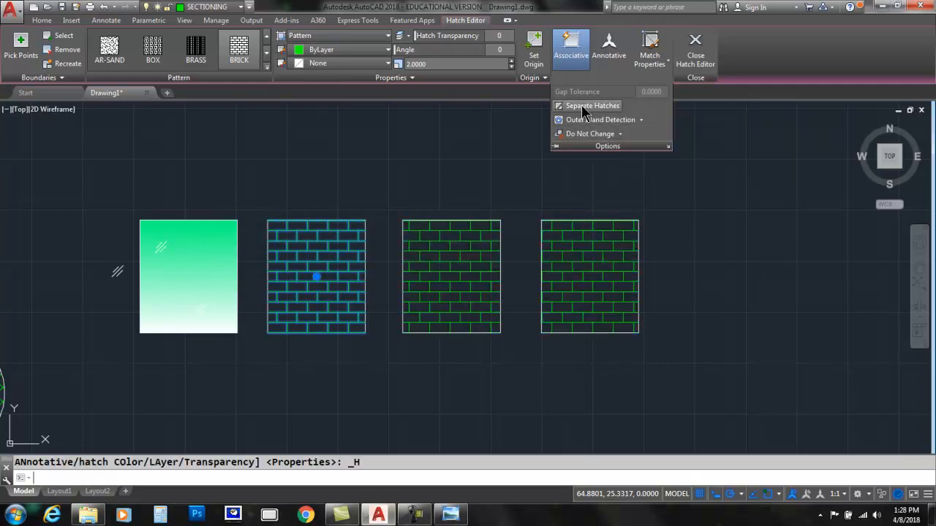
key("Escape")
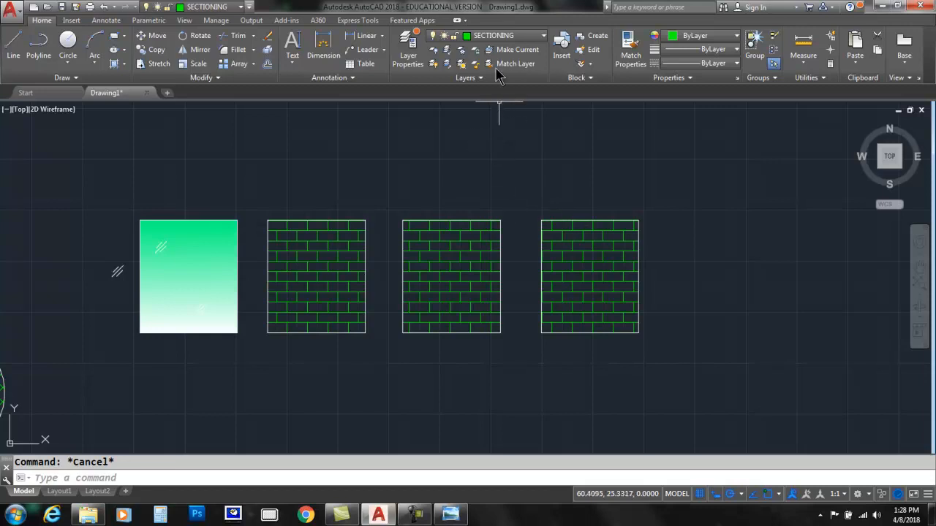
Step: On layer 0, draw an E-like outline of connected lines above the brick rectangles, leaving a tiny gap at the end of its upper arm
left_click(504, 38)
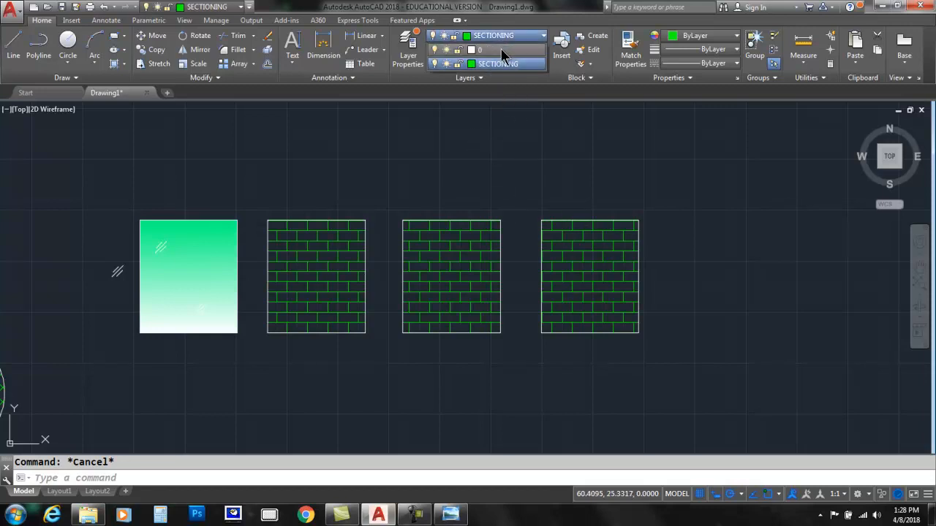
left_click(500, 48)
middle_click_drag(519, 165, 490, 253)
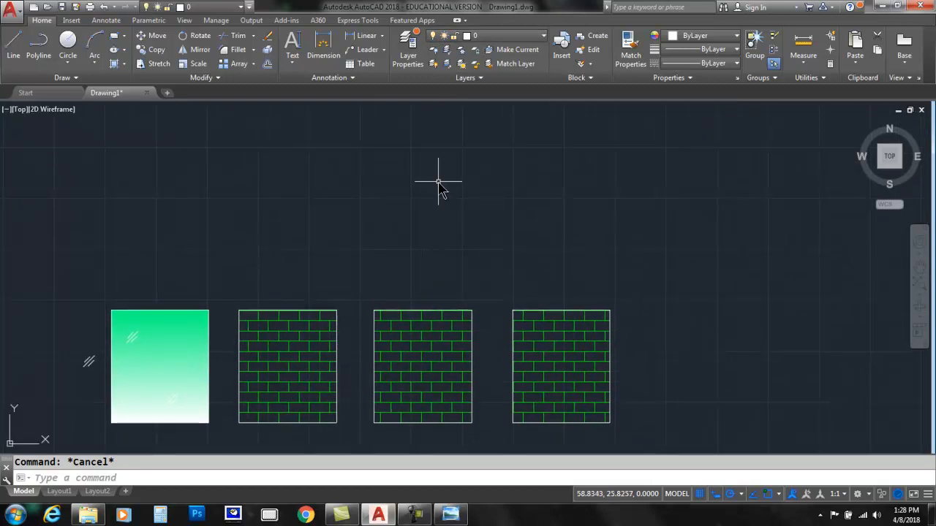
left_click(13, 42)
left_click(411, 144)
left_click(251, 153)
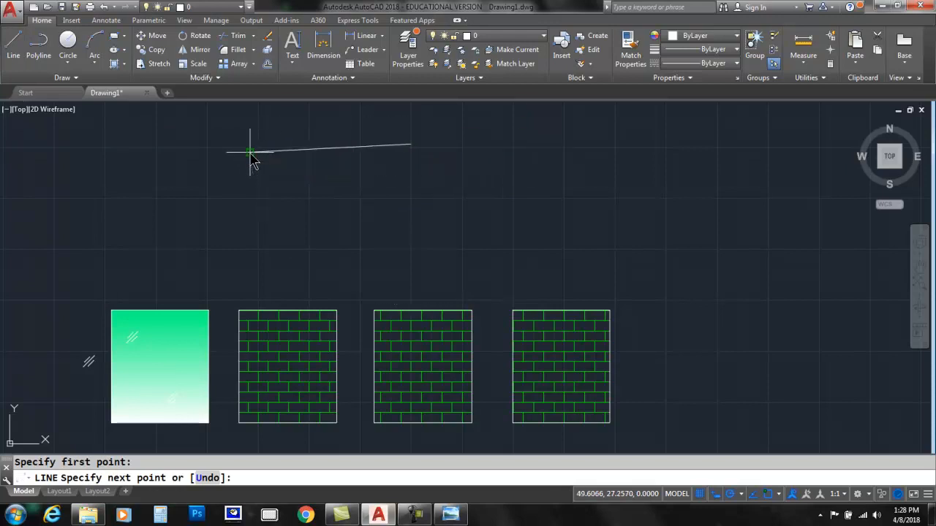
left_click(261, 260)
left_click(435, 253)
left_click(414, 232)
left_click(276, 245)
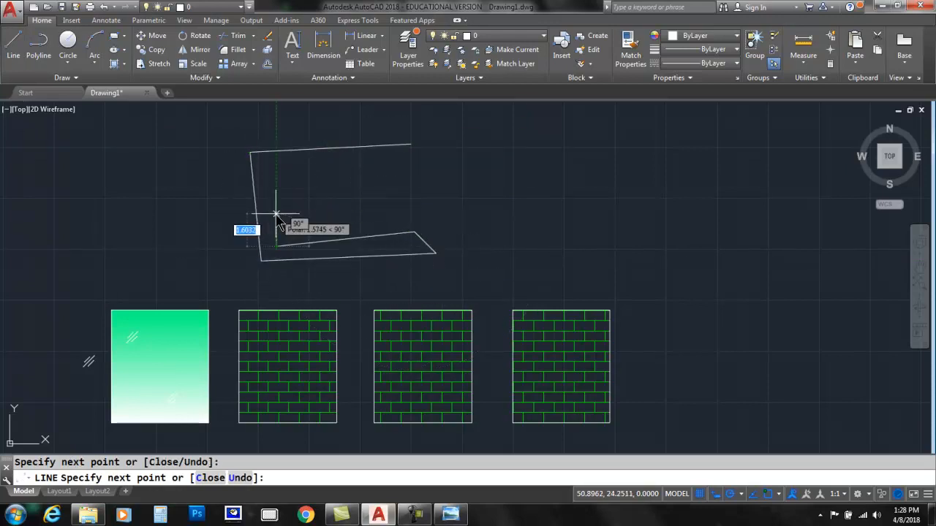
left_click(277, 205)
left_click(263, 162)
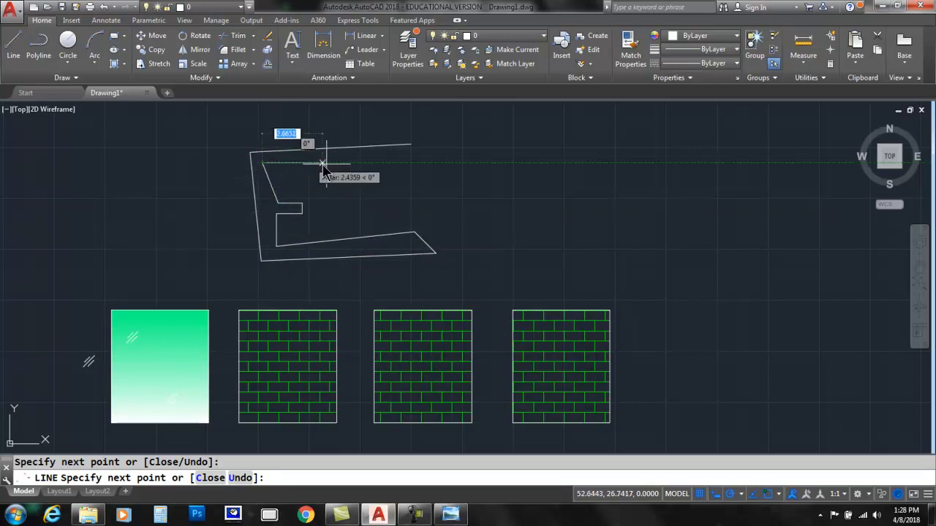
left_click(415, 151)
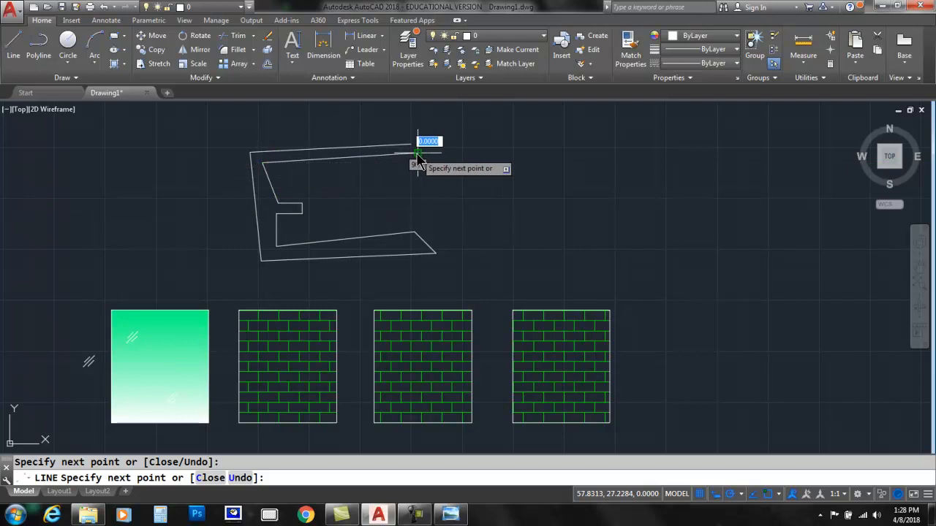
scroll(417, 153, "up", 5)
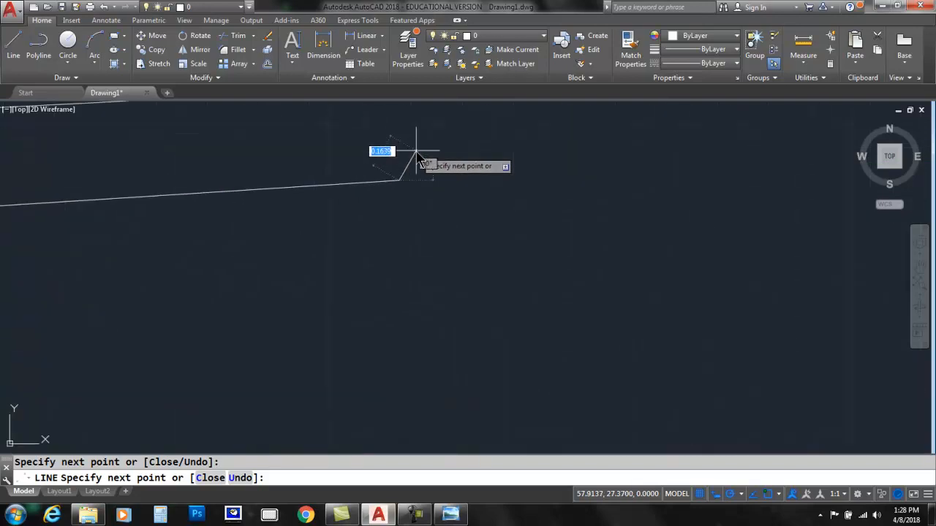
left_click(351, 111)
scroll(351, 111, "down", 8)
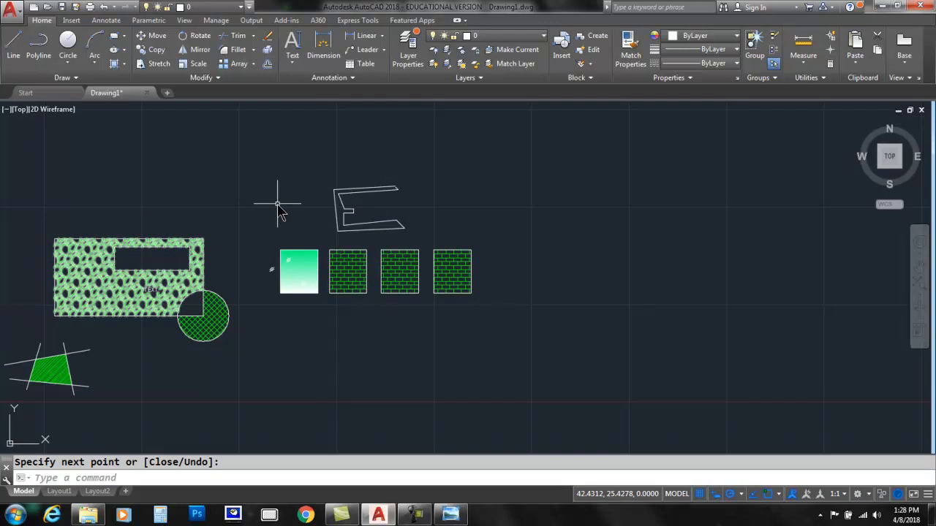
Step: Make SECTIONING the current layer, try to hatch the gapped E-like outline with the ANSI31 pattern, and dismiss the boundary error
left_click(508, 35)
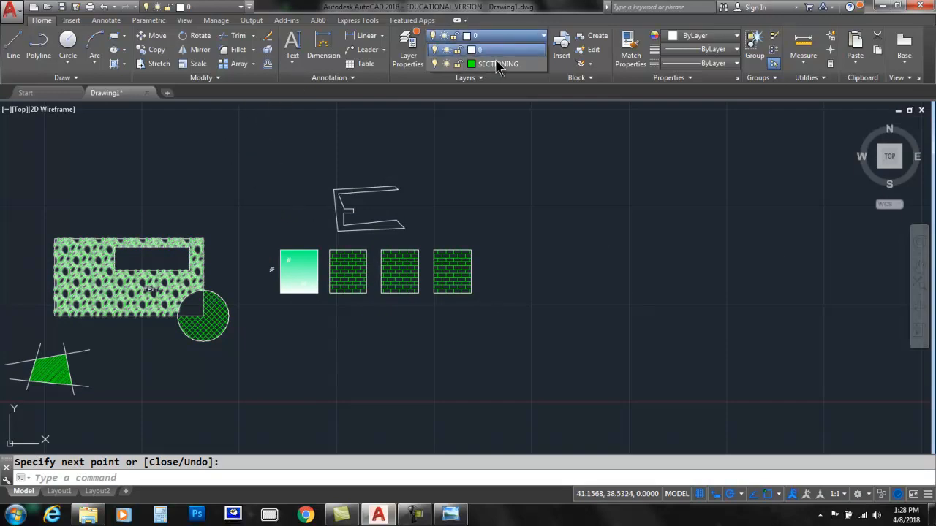
left_click(498, 65)
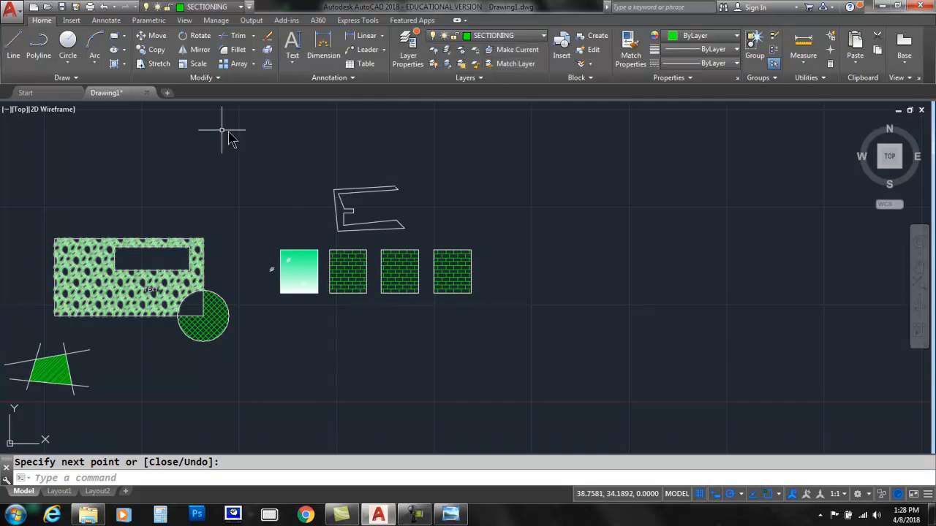
left_click(117, 67)
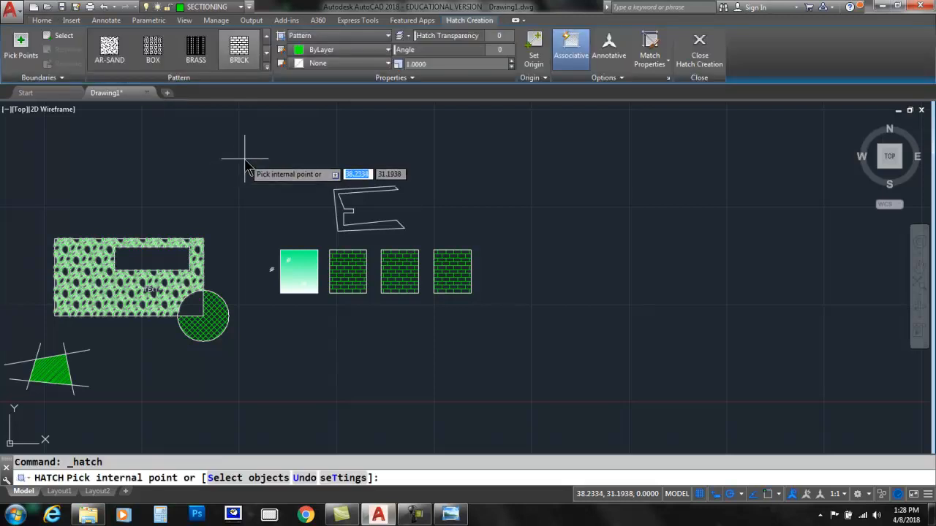
left_click(266, 66)
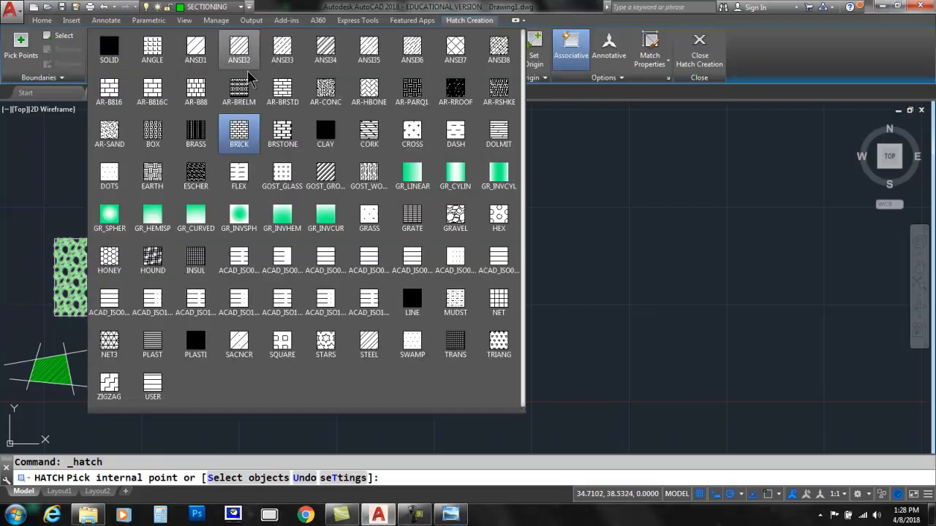
left_click(196, 42)
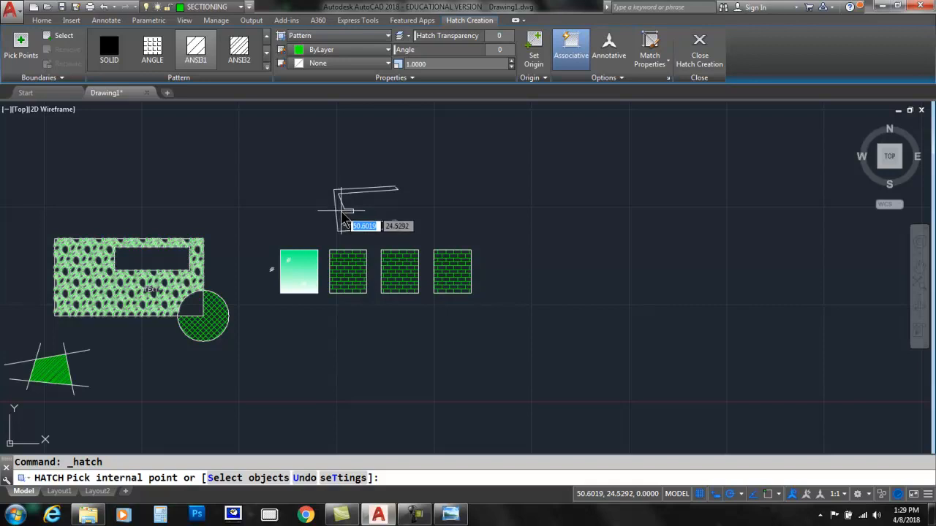
left_click(339, 211)
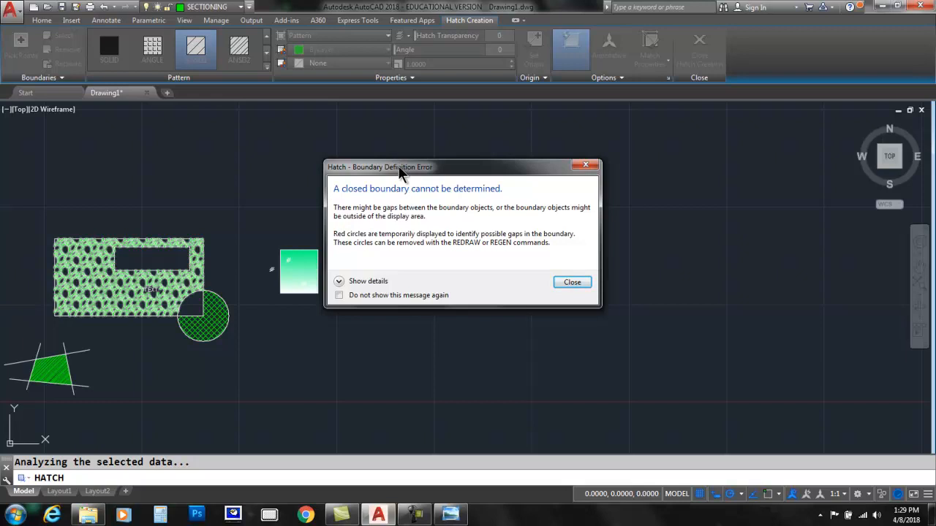
left_click(571, 282)
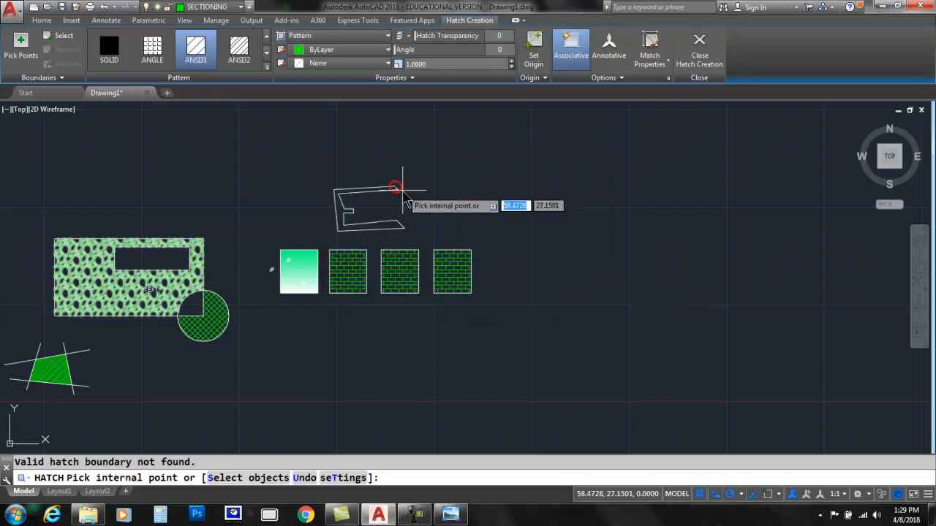
scroll(380, 172, "up", 3)
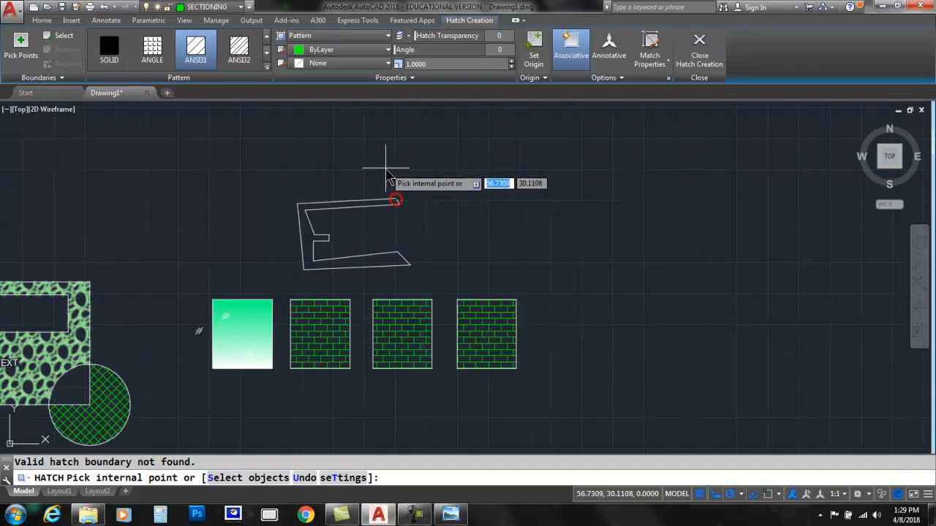
Step: Leave the hatch command and close the gap in the E-like outline's upper arm with a line between the two open endpoints
scroll(376, 208, "up", 4)
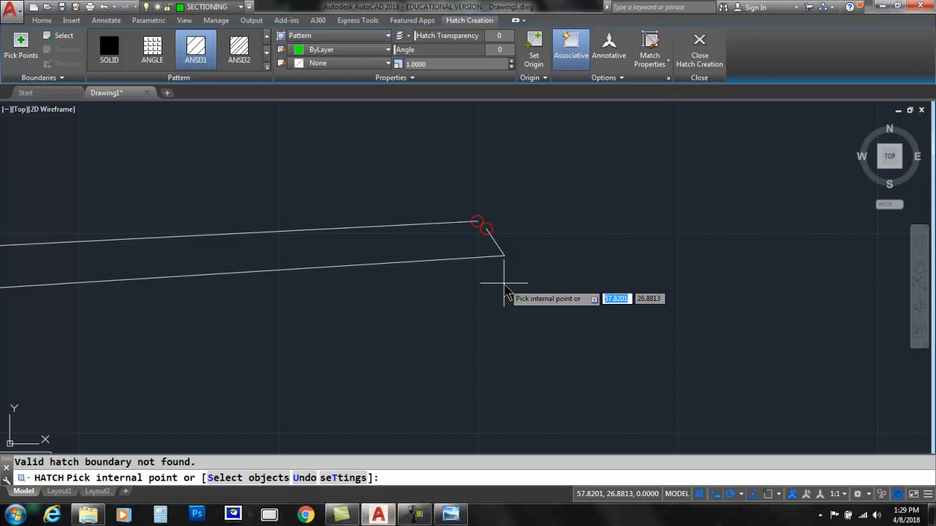
key("Escape")
scroll(480, 229, "up", 5)
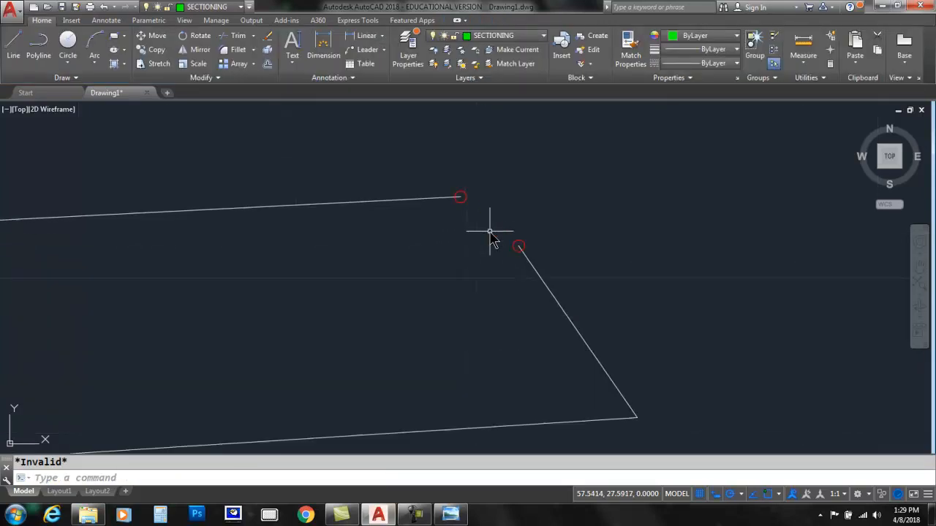
left_click(13, 44)
left_click(534, 254)
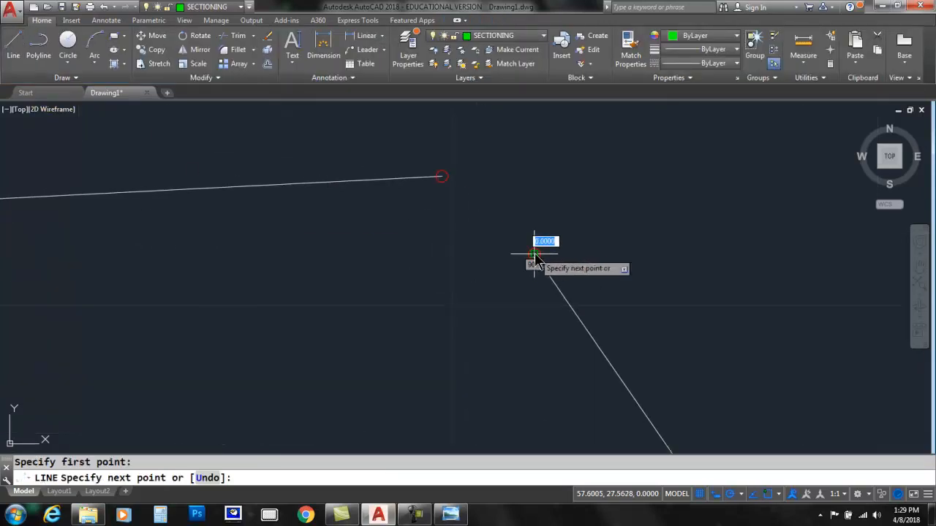
left_click(442, 177)
right_click(442, 178)
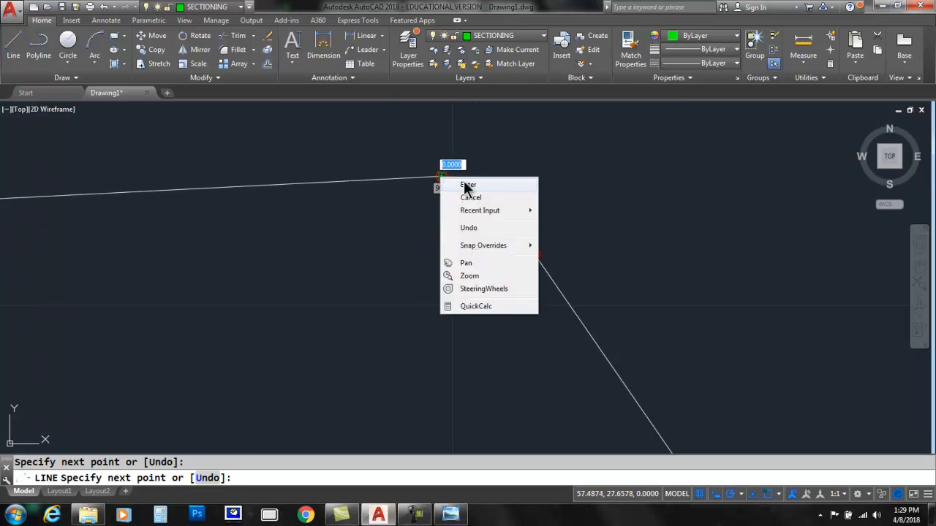
left_click(447, 183)
Step: Move the short gap-closing line of the E-like outline to layer 0
left_click(471, 206)
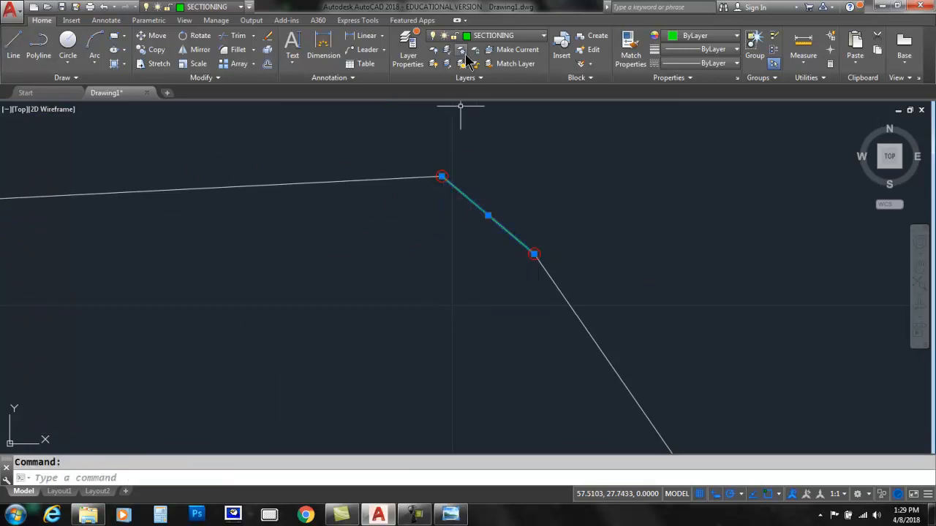
left_click(508, 38)
left_click(500, 49)
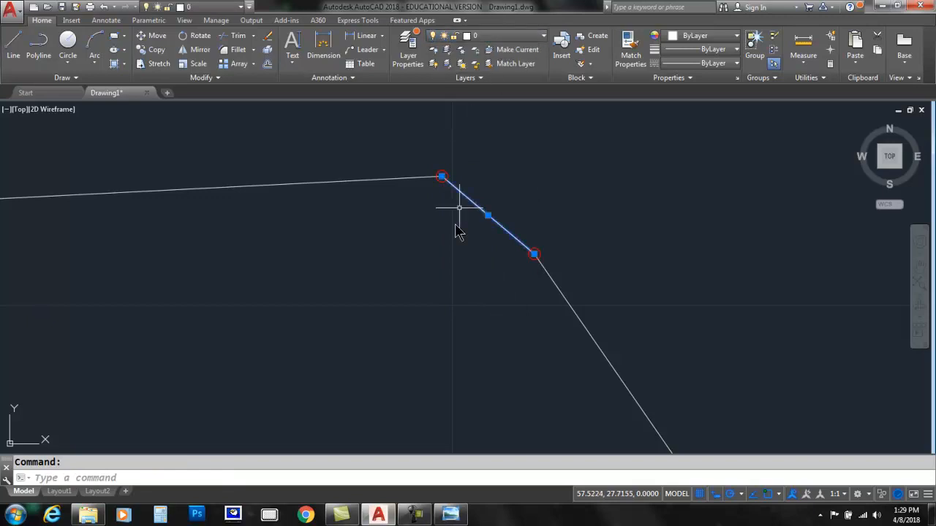
key("Escape")
Step: Hatch the inside of the closed E-like outline with the ANSI31 pattern at scale 1
scroll(495, 268, "down", 6)
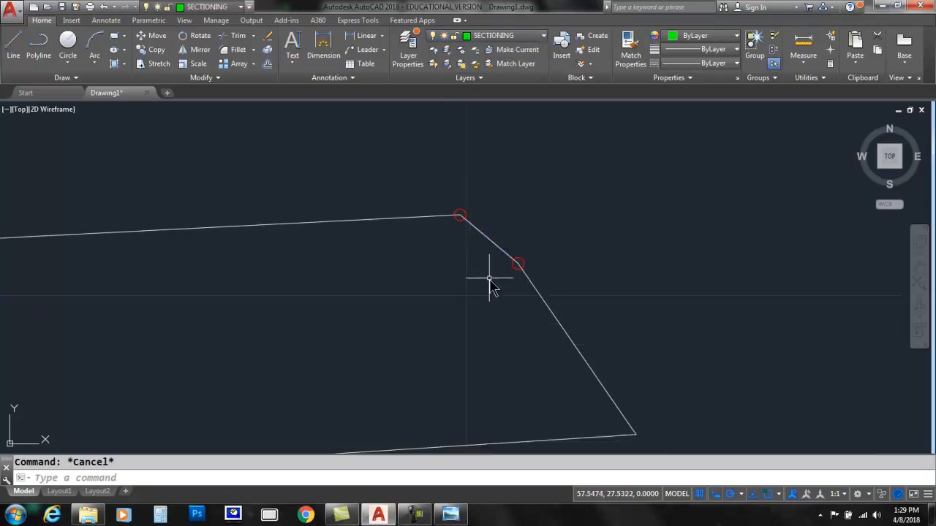
scroll(495, 267, "up", 4)
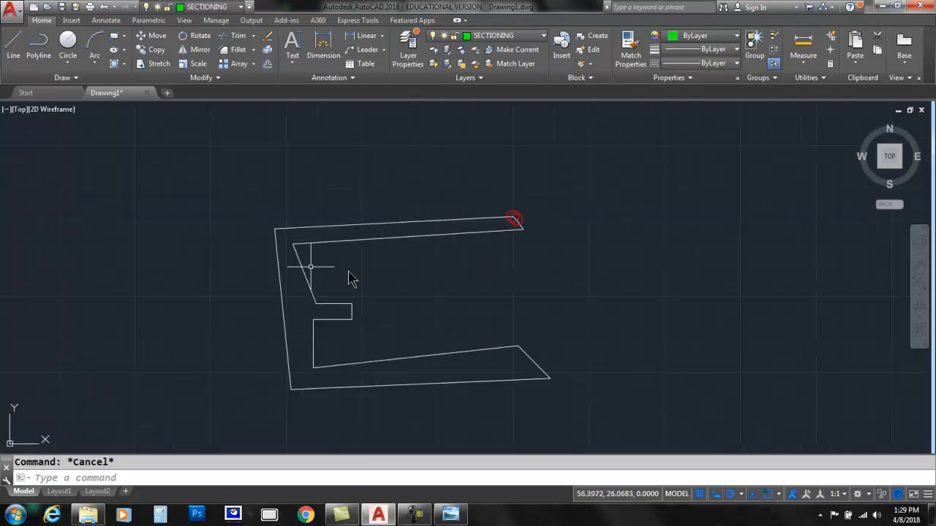
left_click(112, 62)
left_click(196, 45)
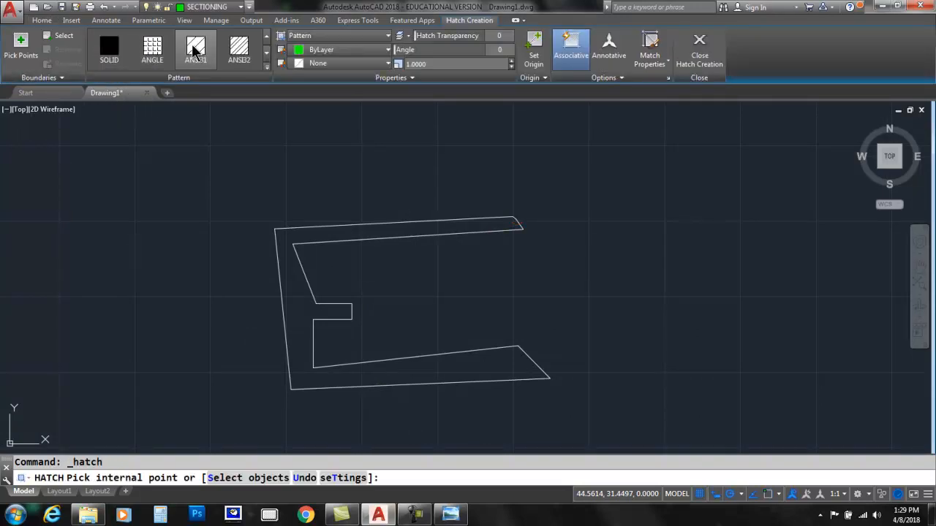
left_click(291, 291)
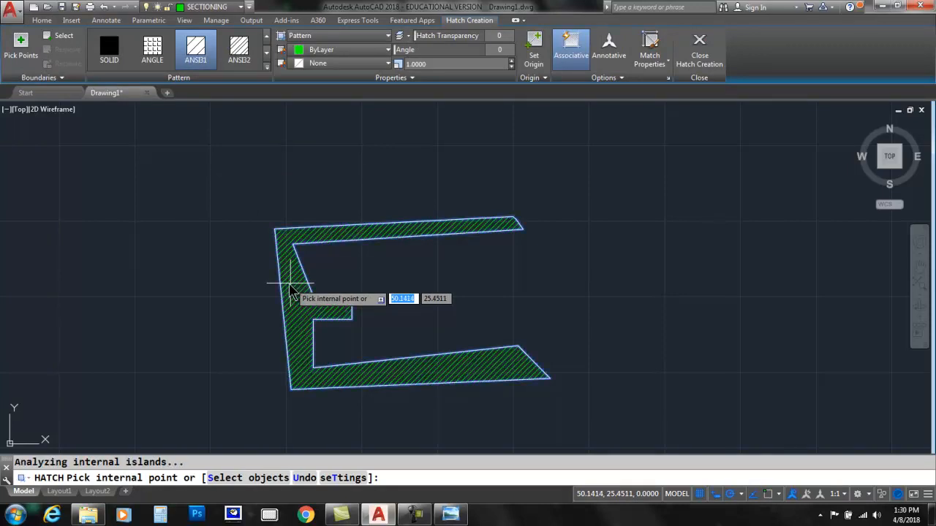
key("Return")
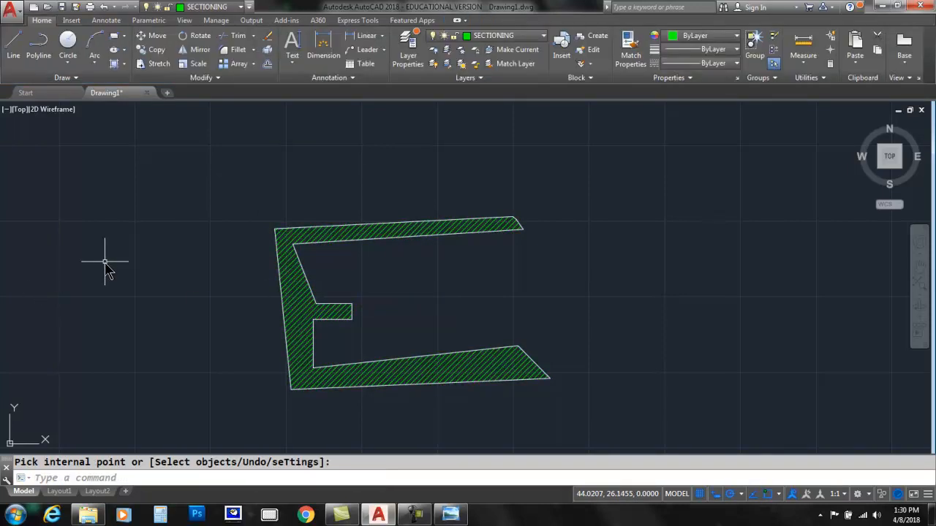
Step: Make layer 0 current and draw a slanted line about 7.8 units long across the gradient rectangle, extending past its upper and lower edges
scroll(178, 284, "down", 4)
middle_click_drag(163, 286, 291, 209)
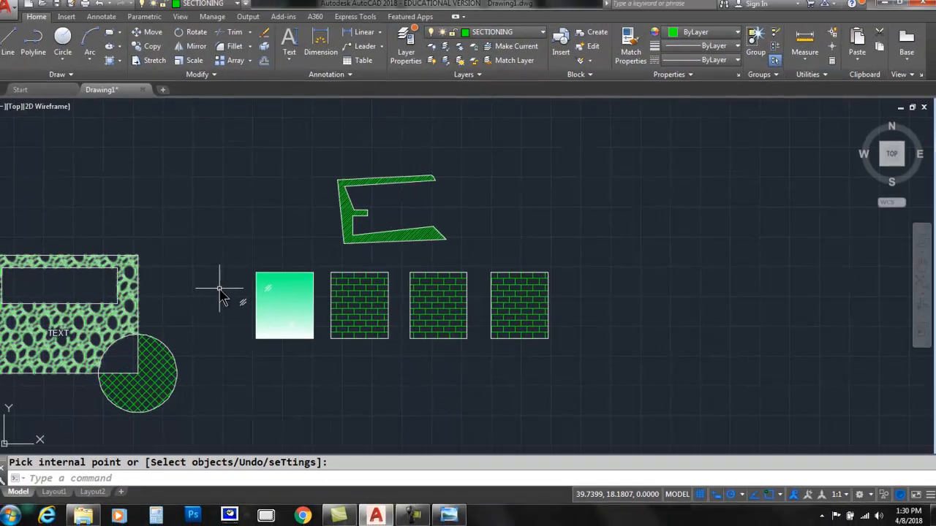
scroll(223, 297, "up", 2)
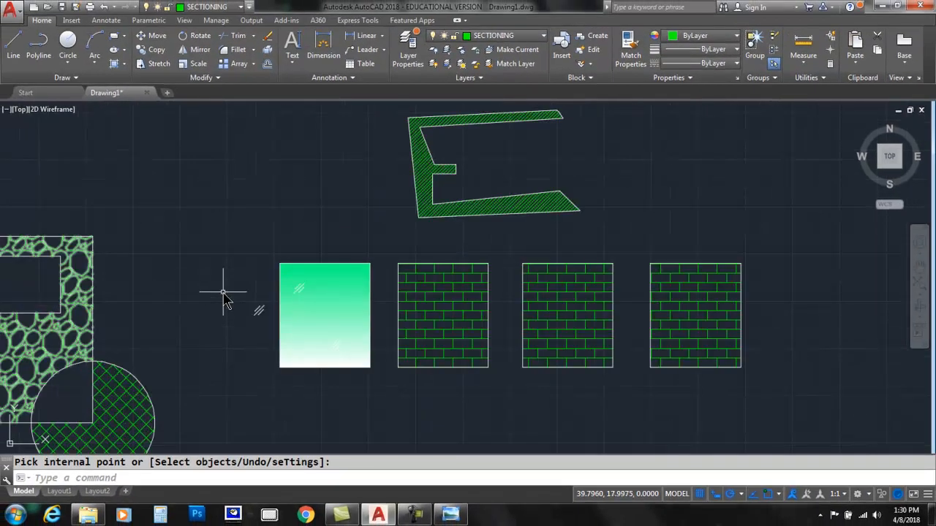
scroll(223, 299, "up", 3)
scroll(256, 296, "down", 3)
scroll(318, 307, "up", 3)
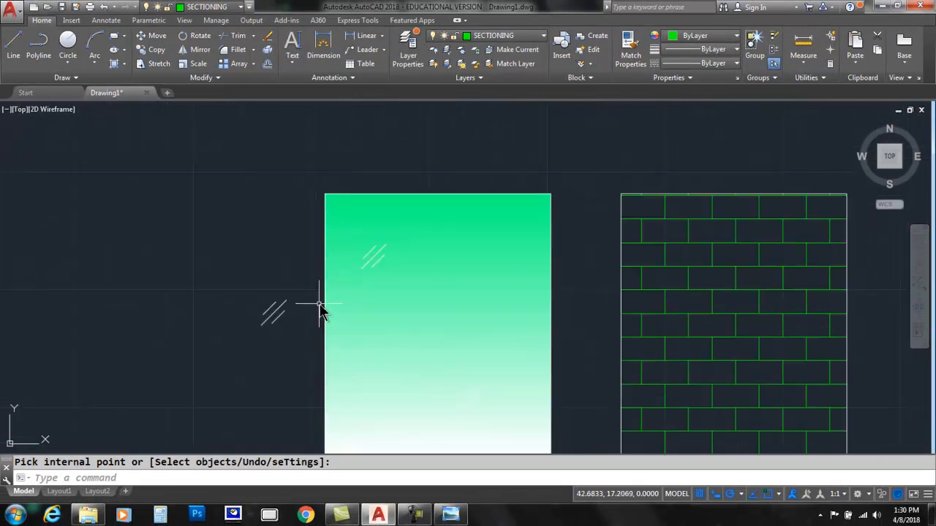
scroll(307, 296, "up", 1)
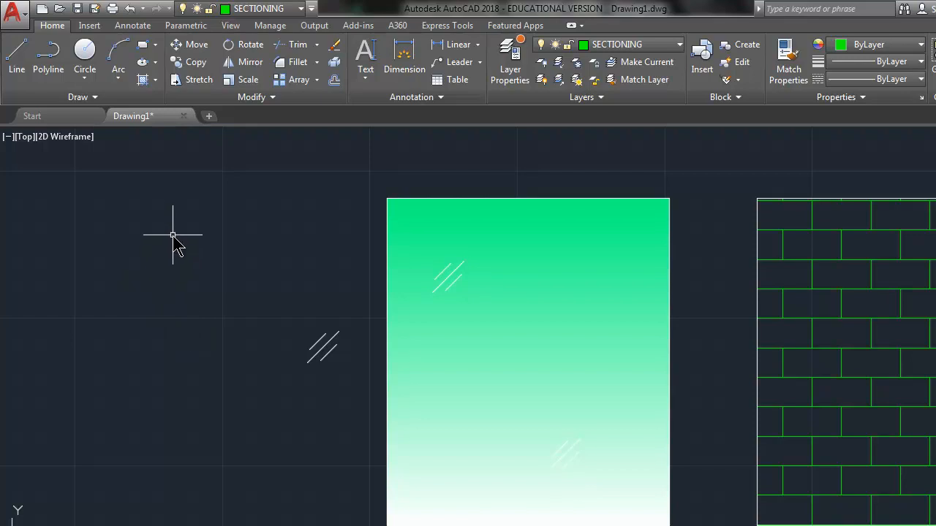
left_click(618, 46)
left_click(616, 63)
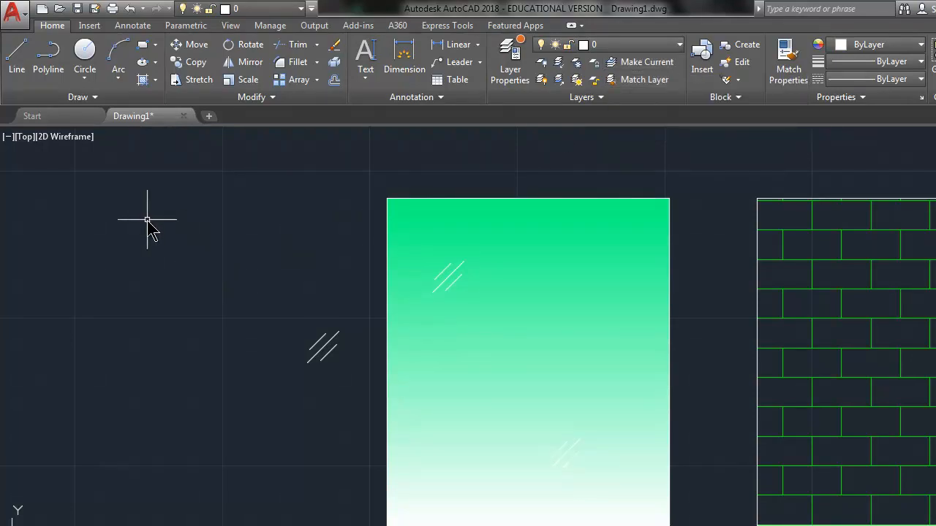
left_click(16, 59)
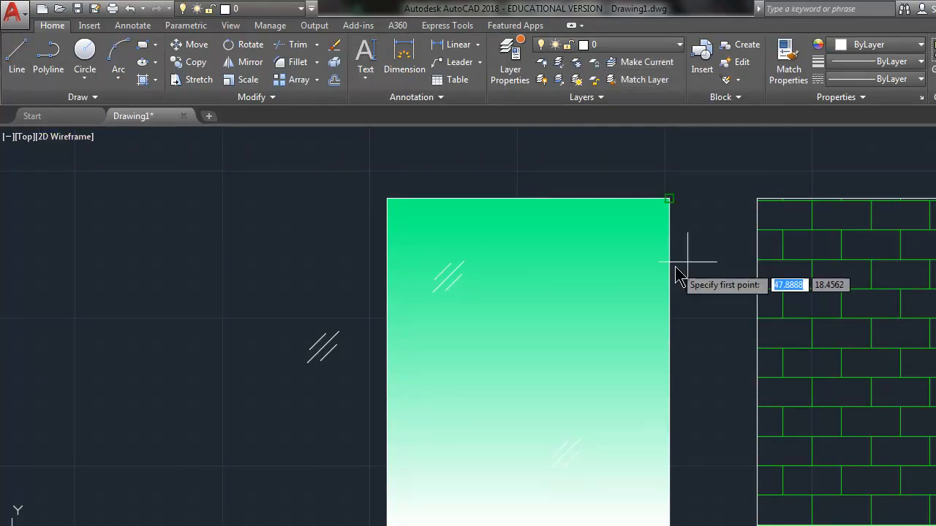
left_click(575, 198)
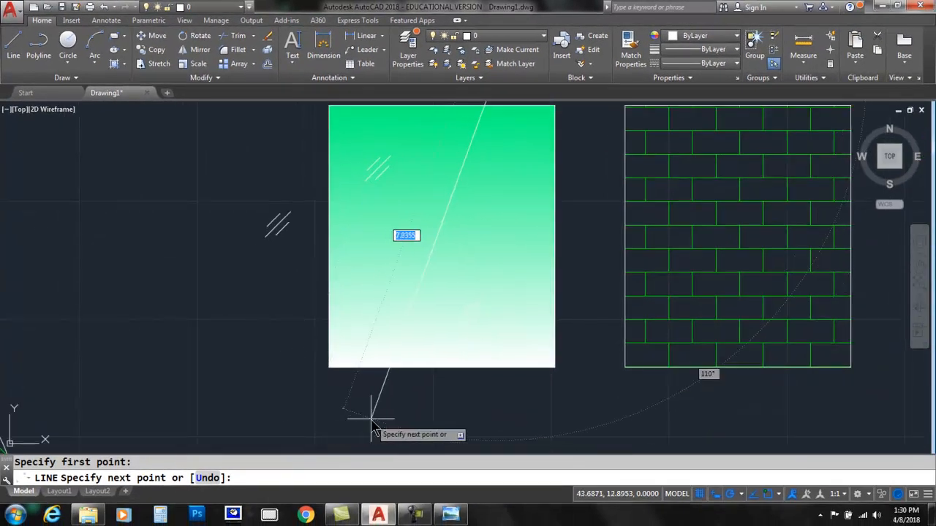
left_click(372, 419)
key("Return")
middle_click_drag(264, 333, 263, 358)
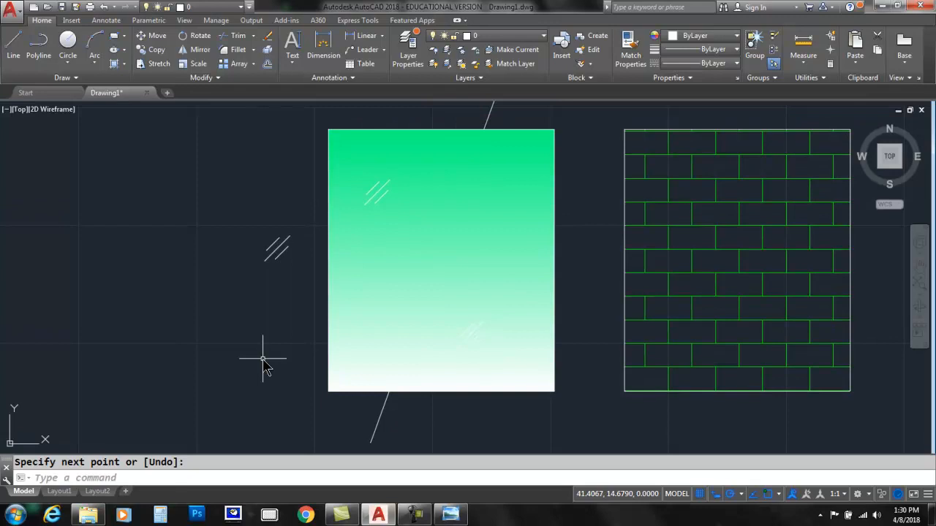
Step: Bring the slanted line to the front of the gradient fill, viewing it in Layout1 before and after the change
left_click(60, 491)
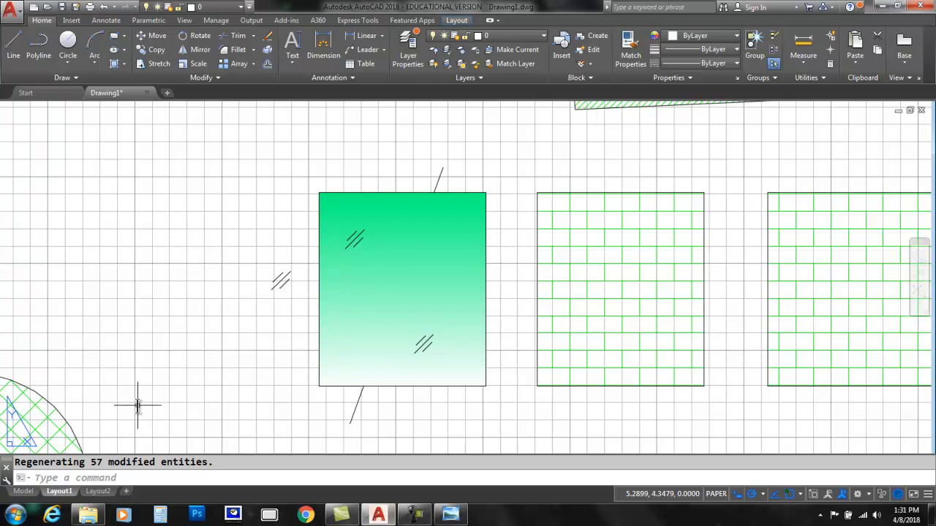
left_click(23, 491)
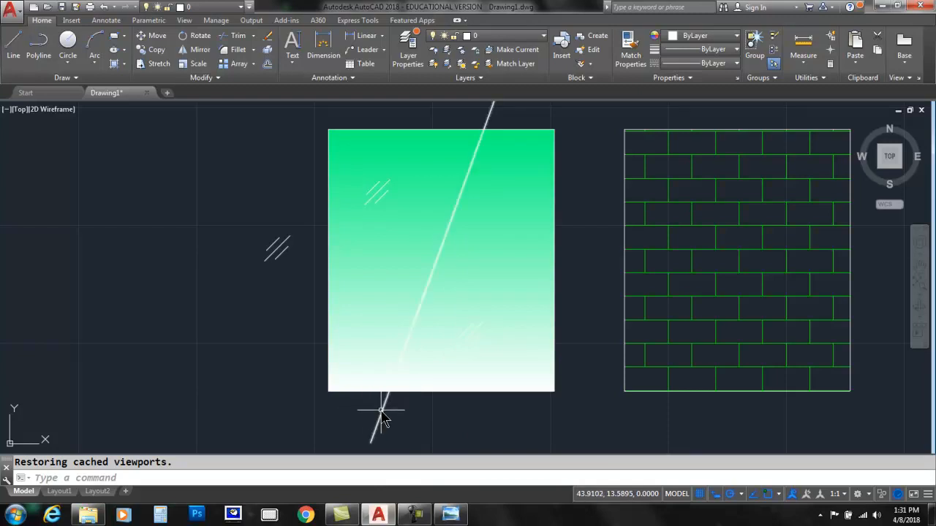
left_click(382, 413)
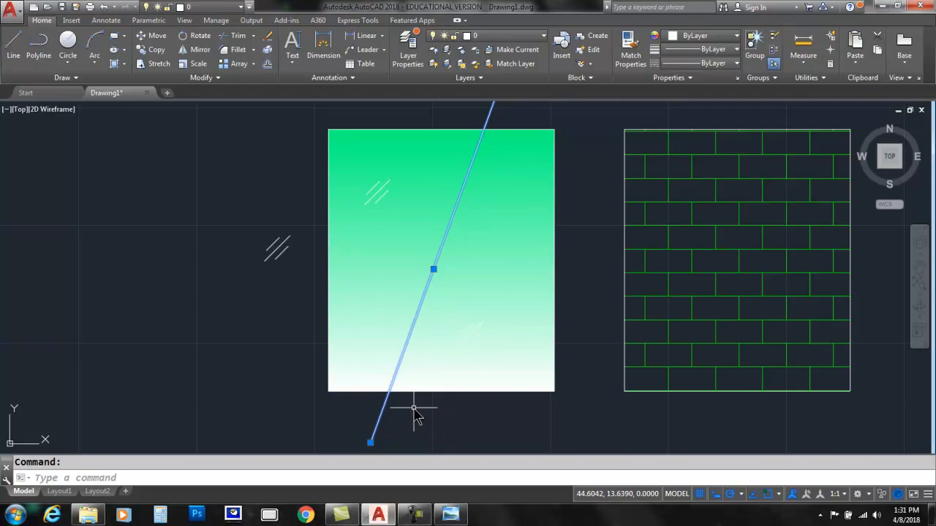
right_click(415, 415)
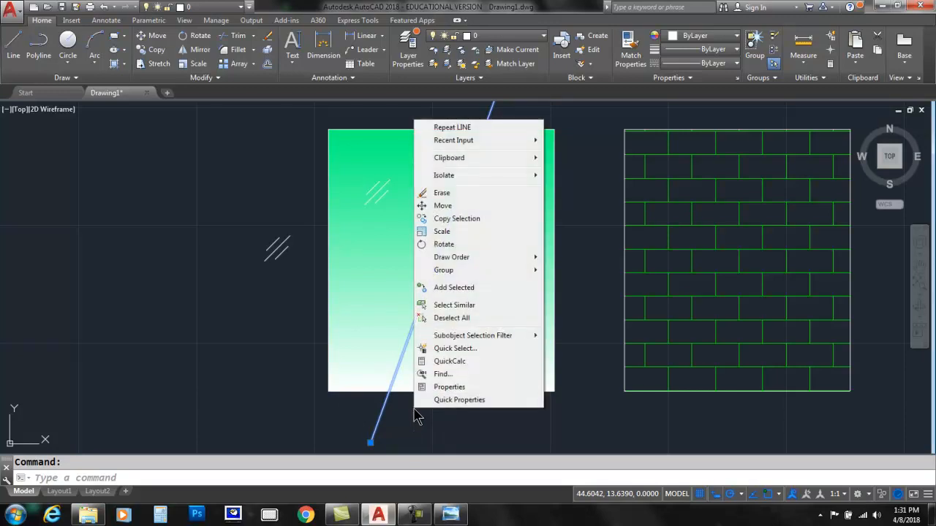
mouse_move(461, 261)
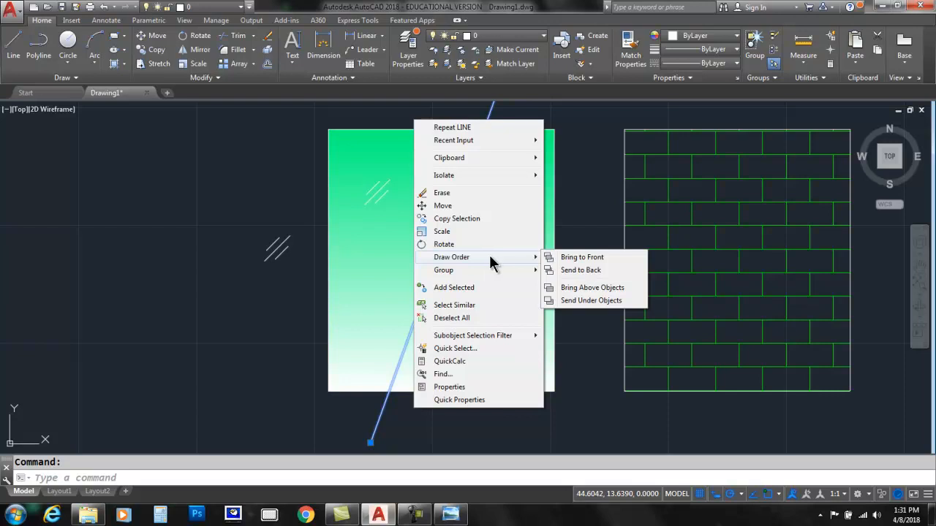
left_click(578, 258)
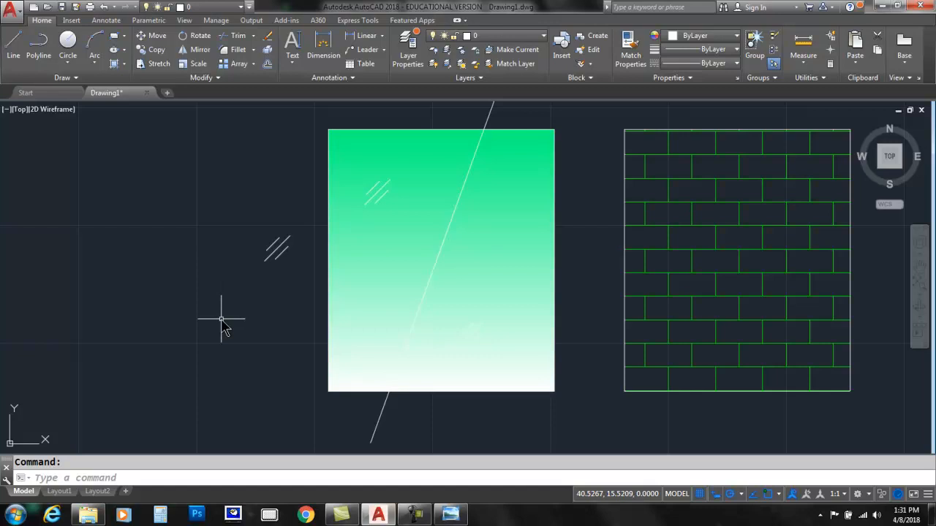
left_click(60, 492)
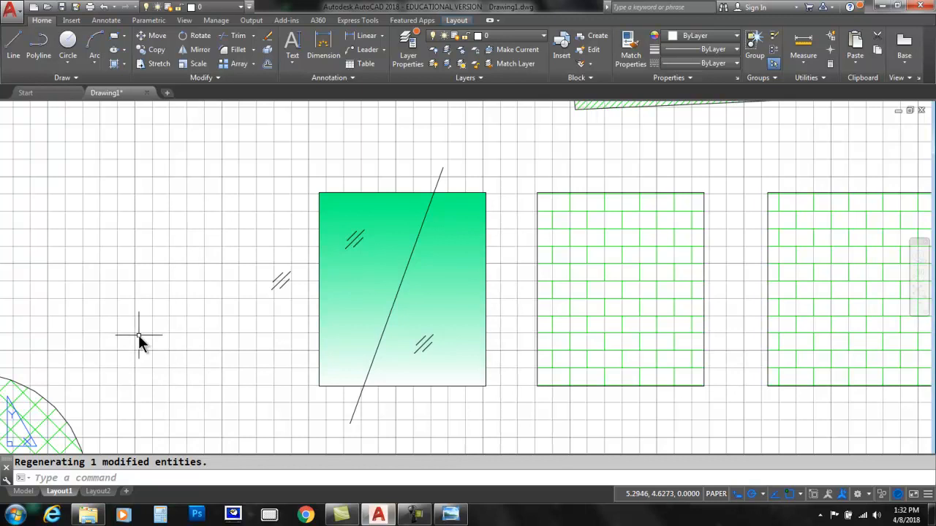
left_click(24, 491)
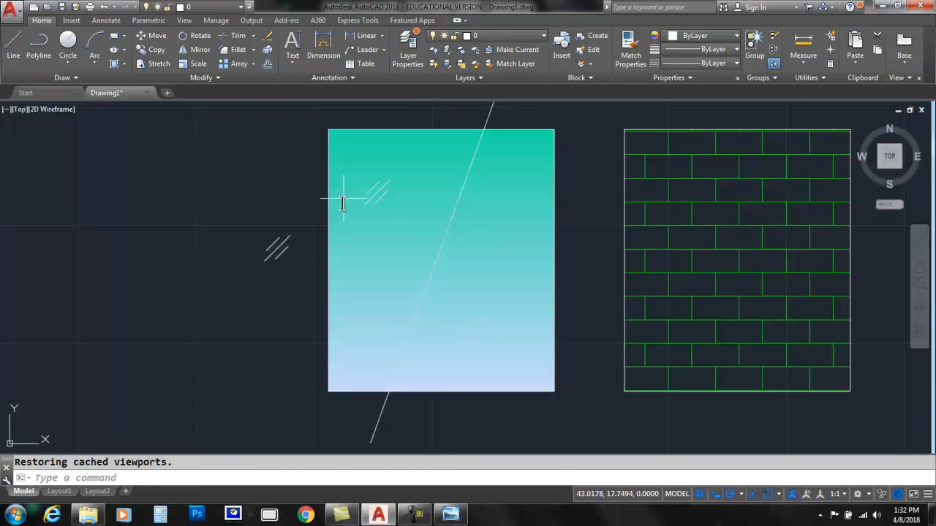
Step: Send the slanted line to the back, check it against the gradient fill in Layout1, and return to model space
left_click(380, 415)
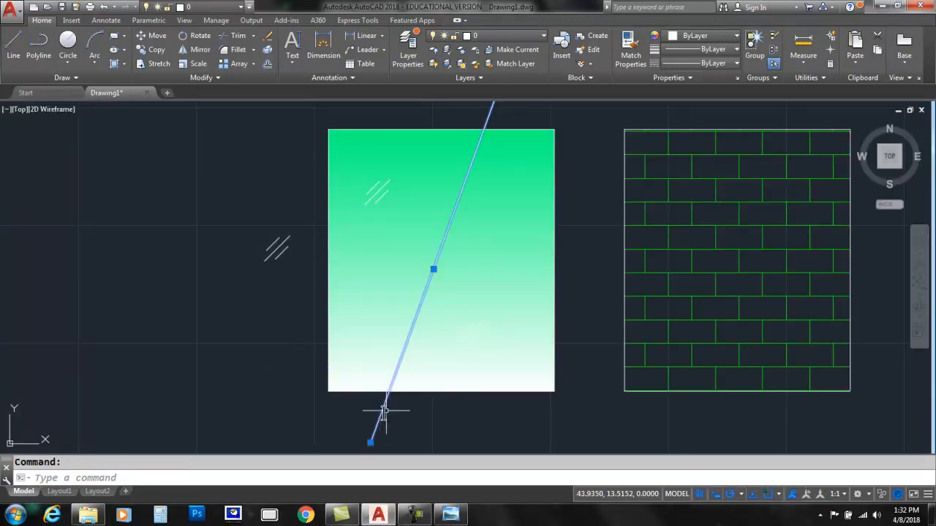
right_click(293, 321)
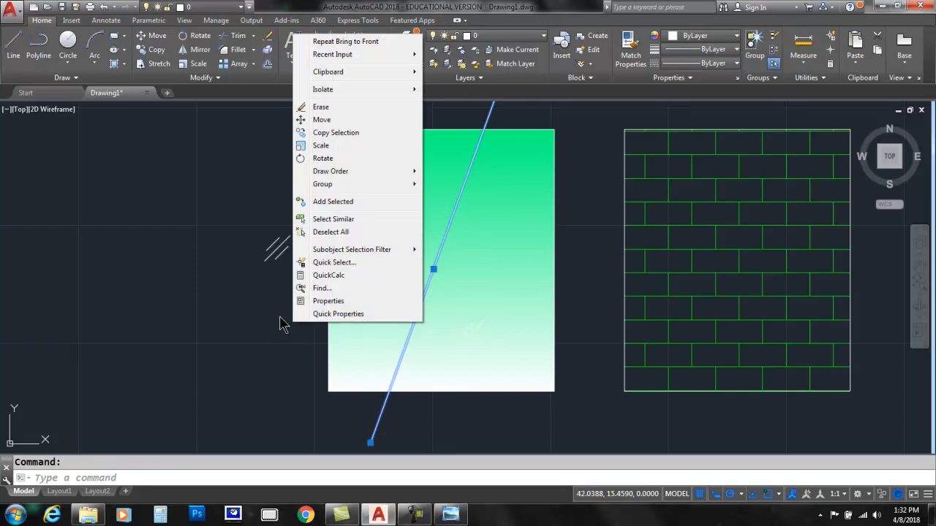
mouse_move(335, 174)
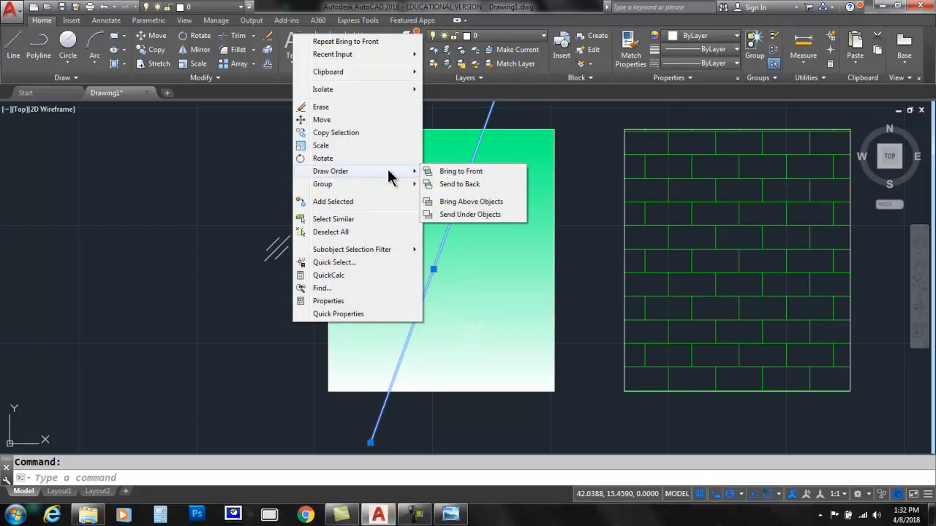
left_click(462, 185)
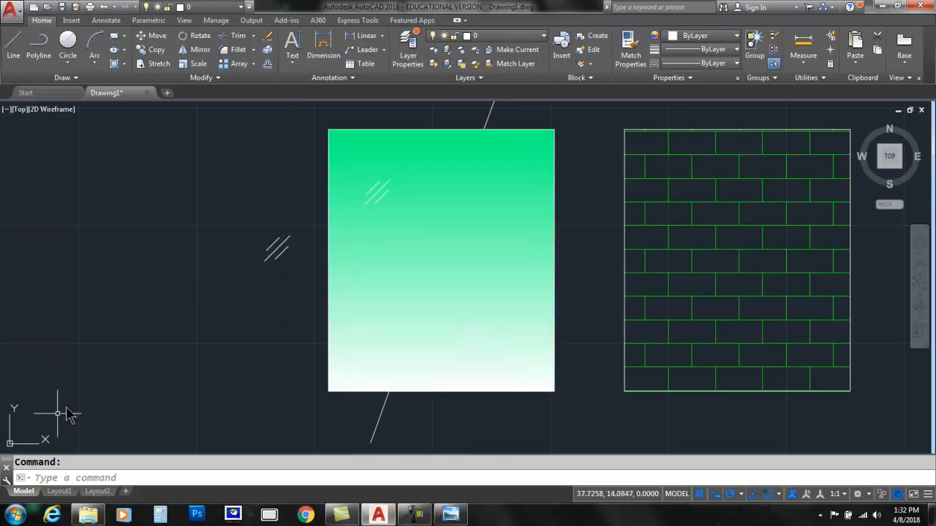
left_click(60, 491)
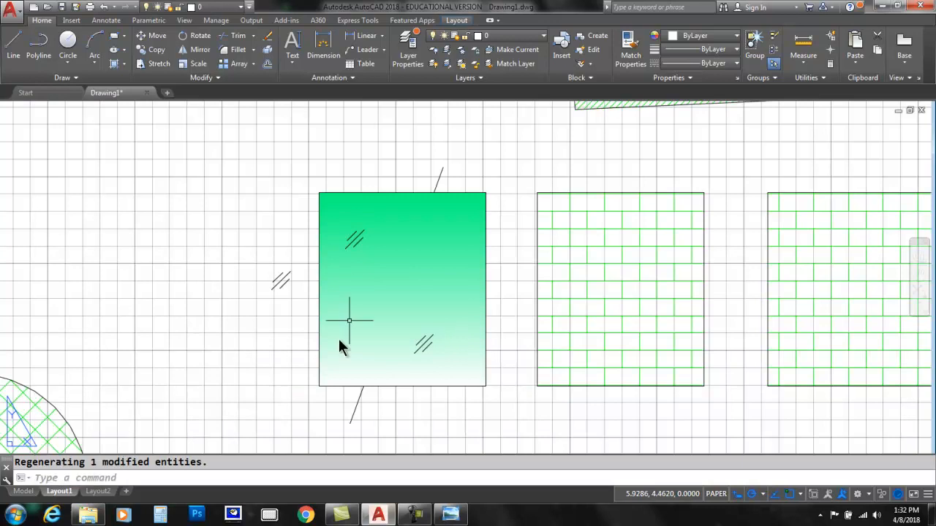
left_click(23, 491)
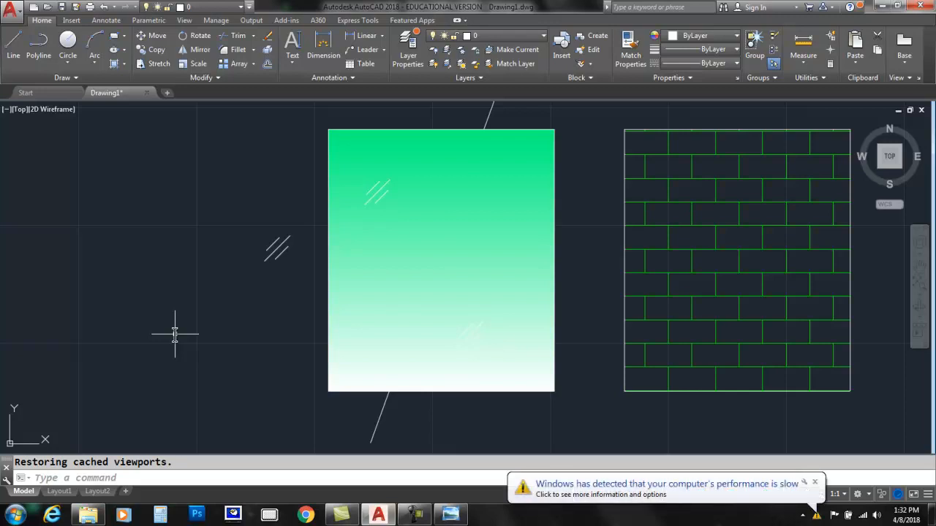
Step: Set the transparency of the gradient fill in the rectangle to 25 and view the result in Layout1
left_click(814, 482)
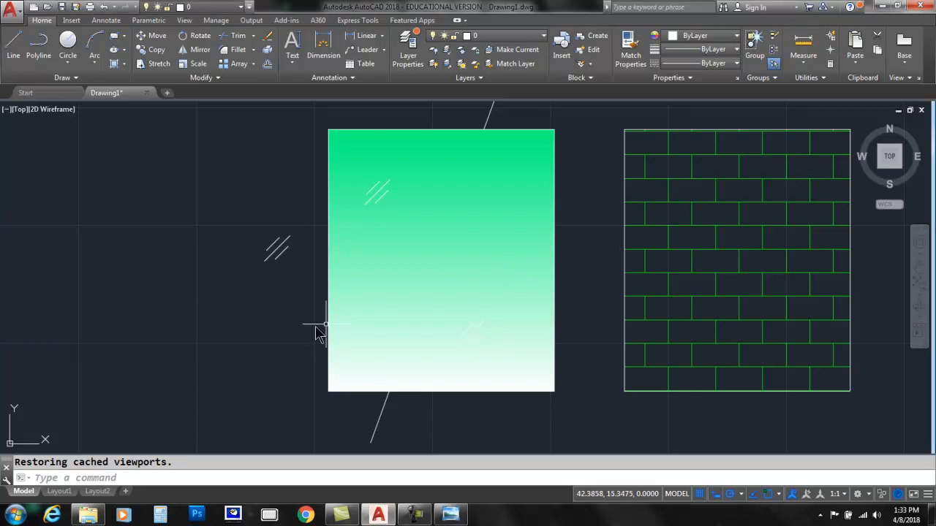
left_click(483, 297)
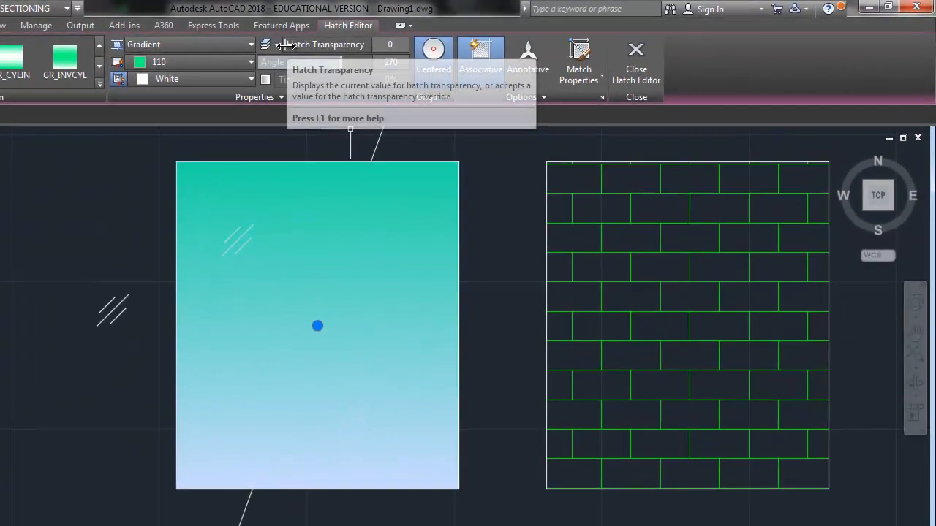
left_click_drag(357, 40, 363, 41)
left_click_drag(299, 45, 318, 45)
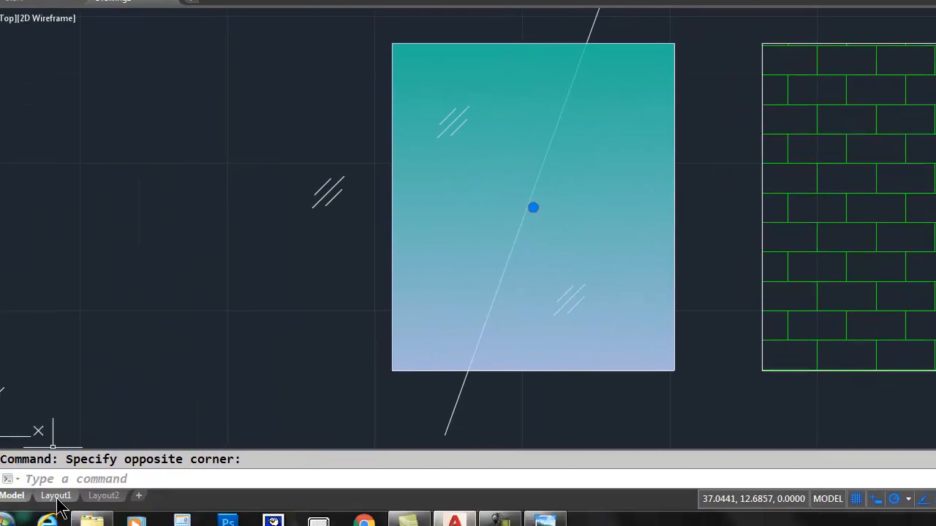
left_click(74, 486)
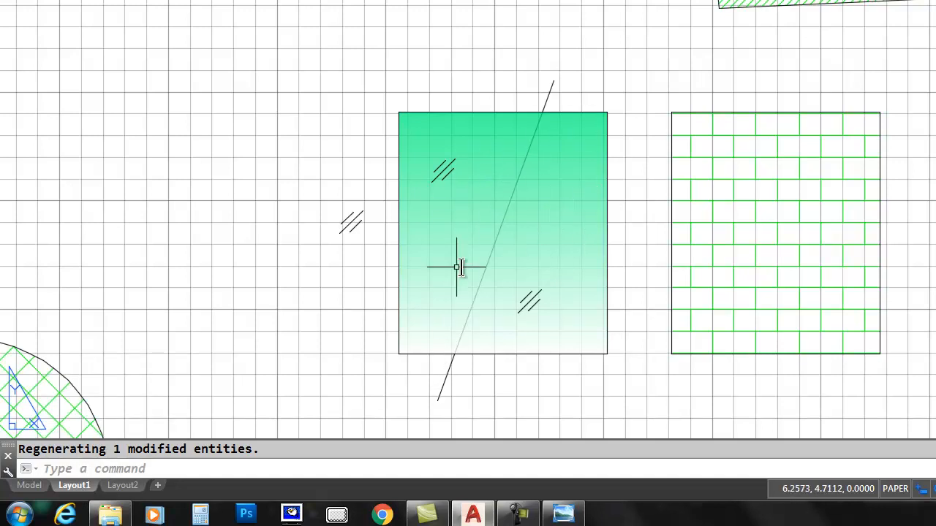
Step: Switch to Windows Photo Viewer, go back to textbook page 690, and examine the graphic patterns on the Figure 23-1 house elevation
left_click(563, 514)
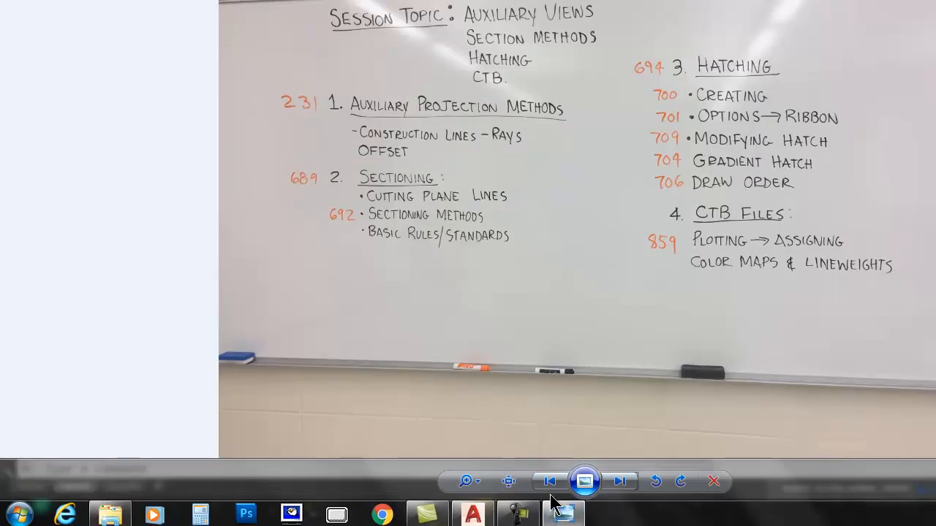
key("Left")
key("Left")
key("Left")
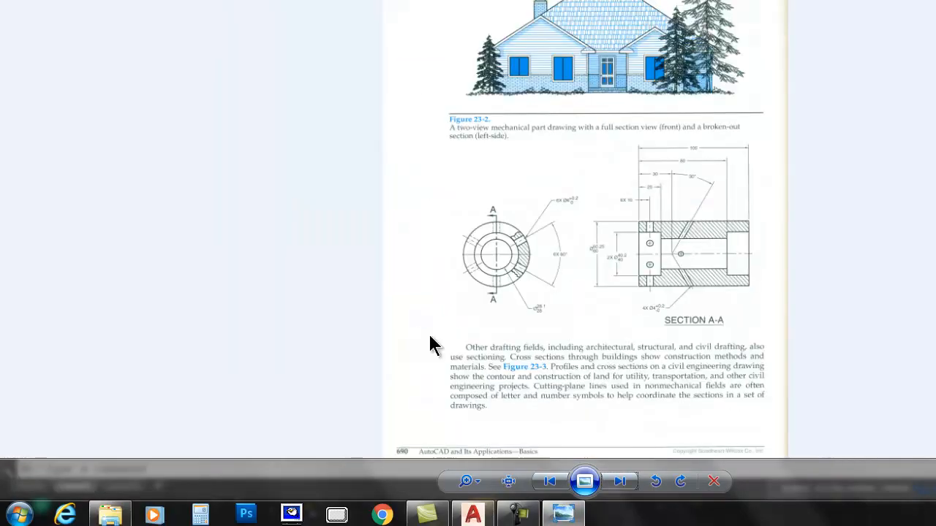
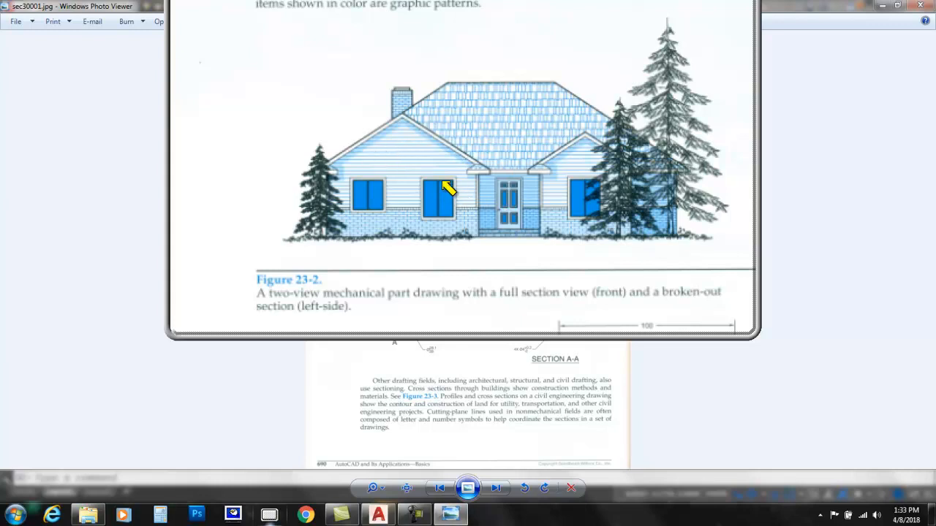
left_click_drag(407, 168, 401, 198)
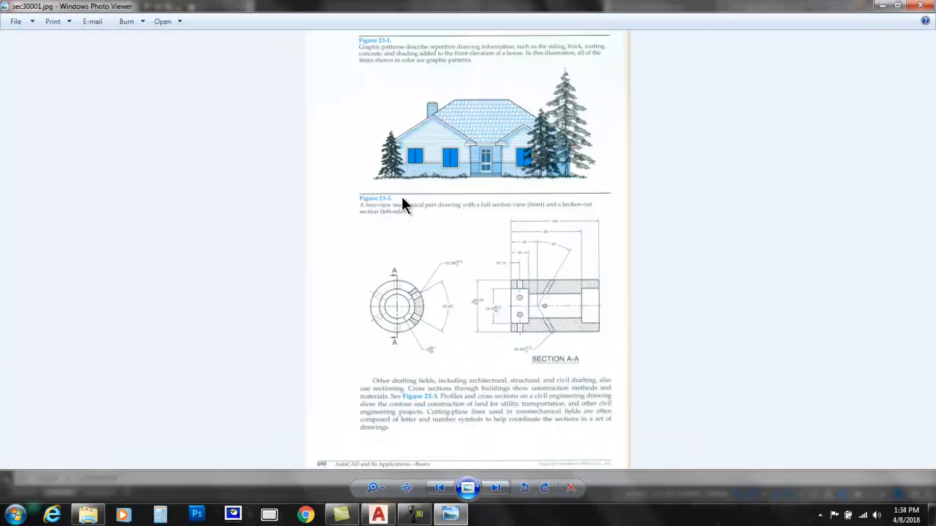
Step: Switch back to AutoCAD, return to model space, and open the rectangle's gradient fill for editing
left_click(377, 514)
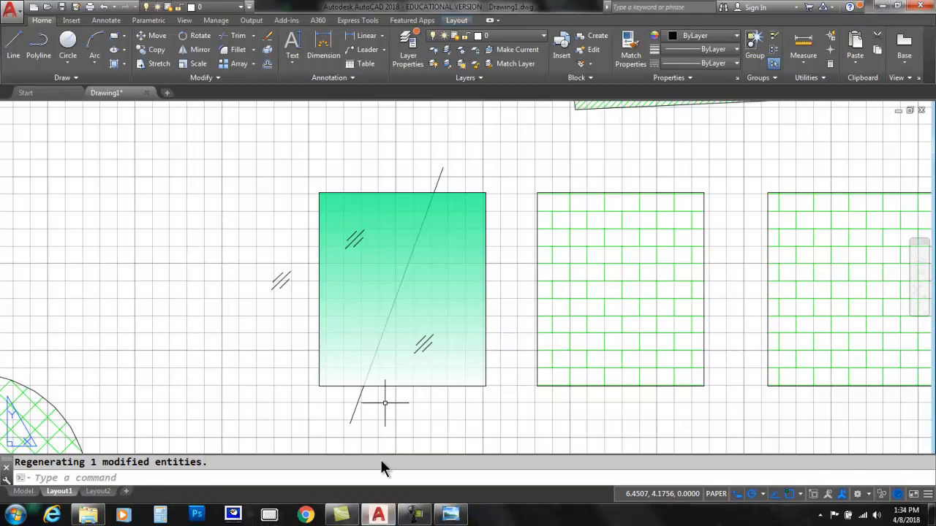
left_click(395, 240)
left_click(379, 229)
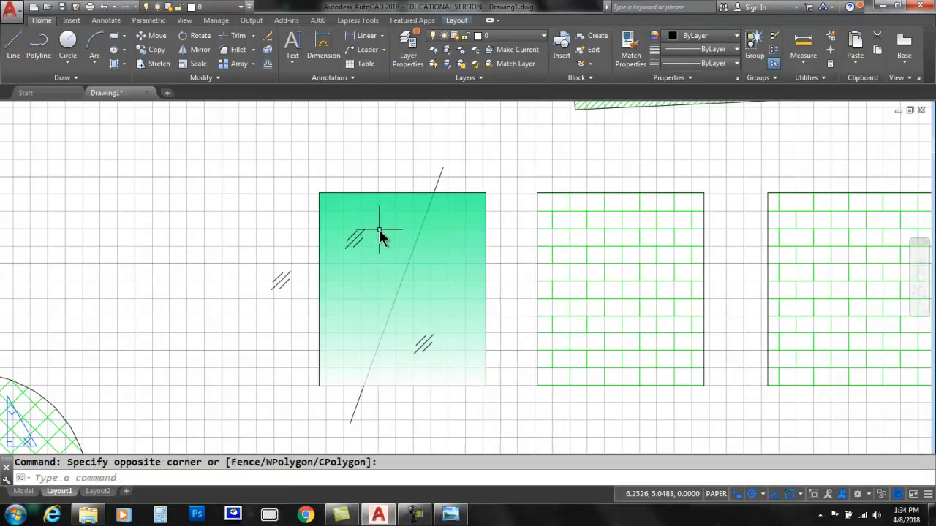
key("Escape")
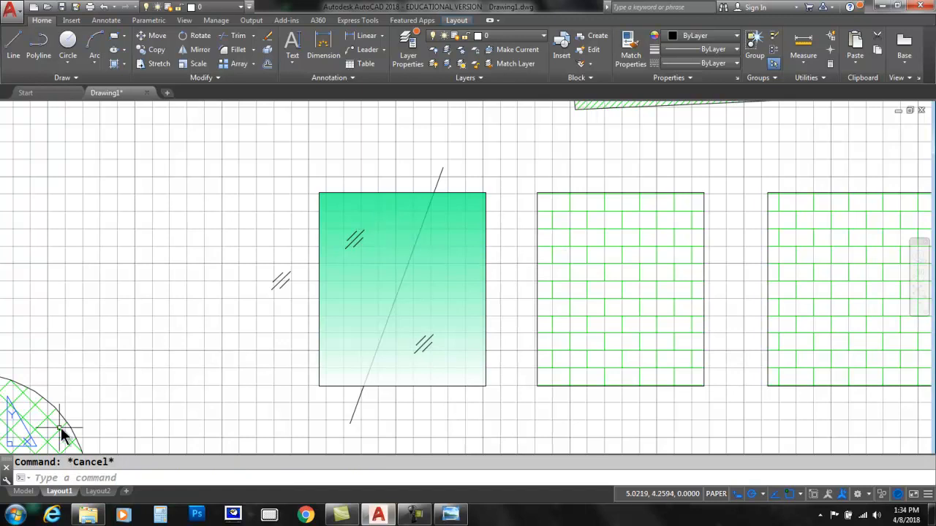
left_click(24, 491)
left_click(369, 247)
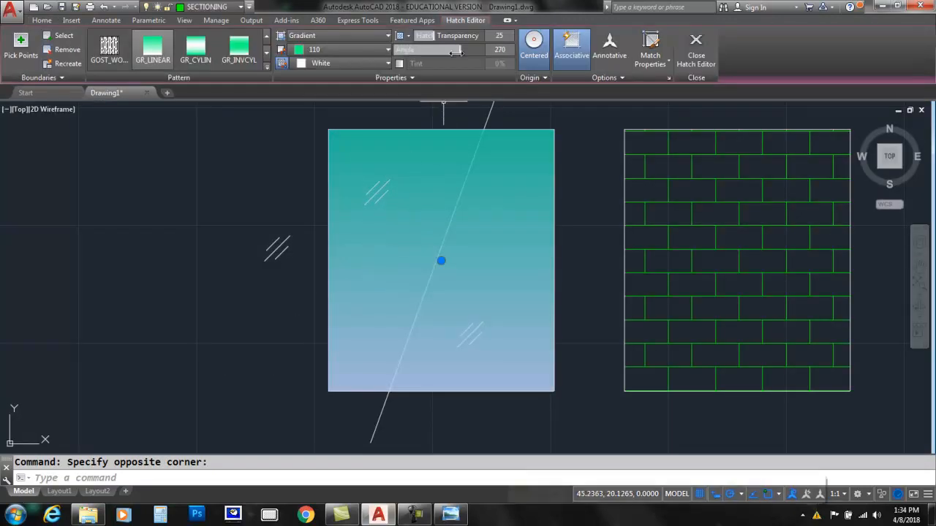
Step: Set the gradient hatch's transparency to 63 and check how it looks in Layout1
left_click_drag(439, 35, 476, 39)
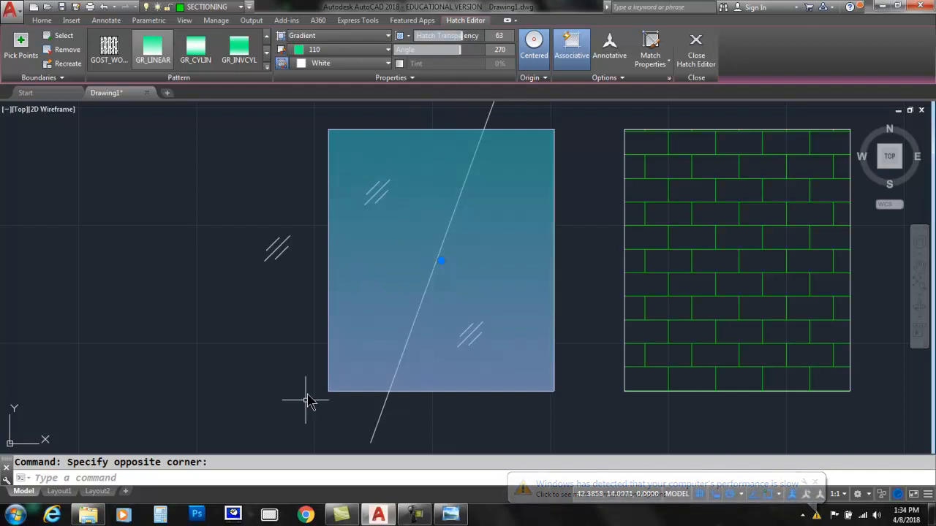
left_click(59, 492)
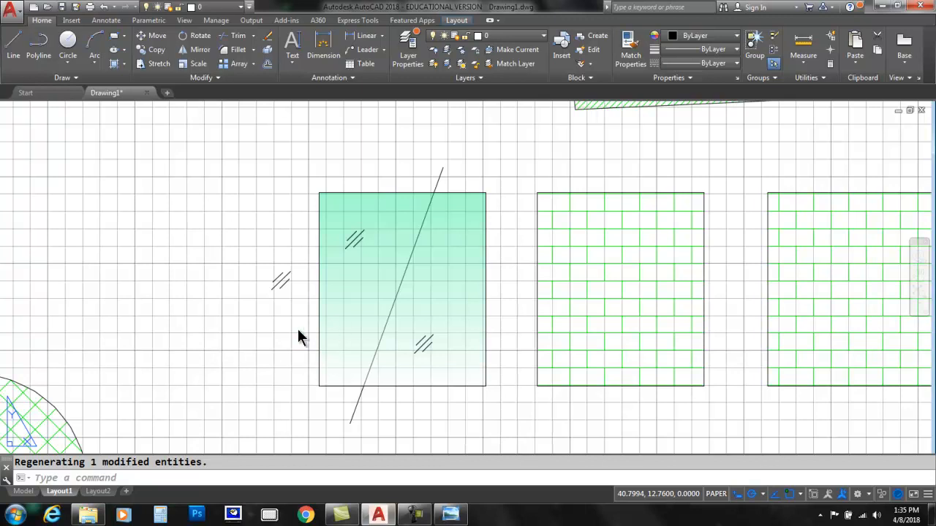
left_click(278, 331)
left_click(139, 416)
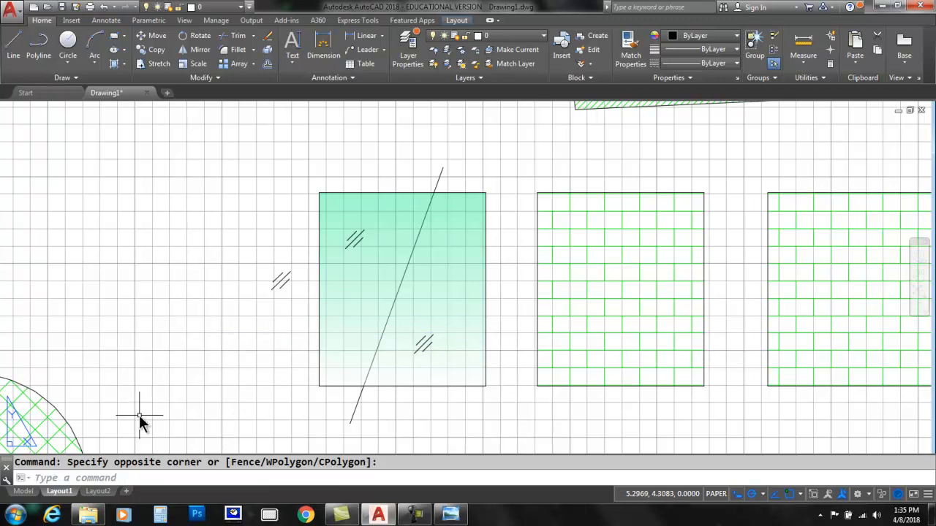
Step: Return to model space and delete the brick hatch from the rectangle beside the gradient-filled one
left_click(23, 491)
scroll(344, 344, "down", 3)
middle_click_drag(439, 334, 348, 342)
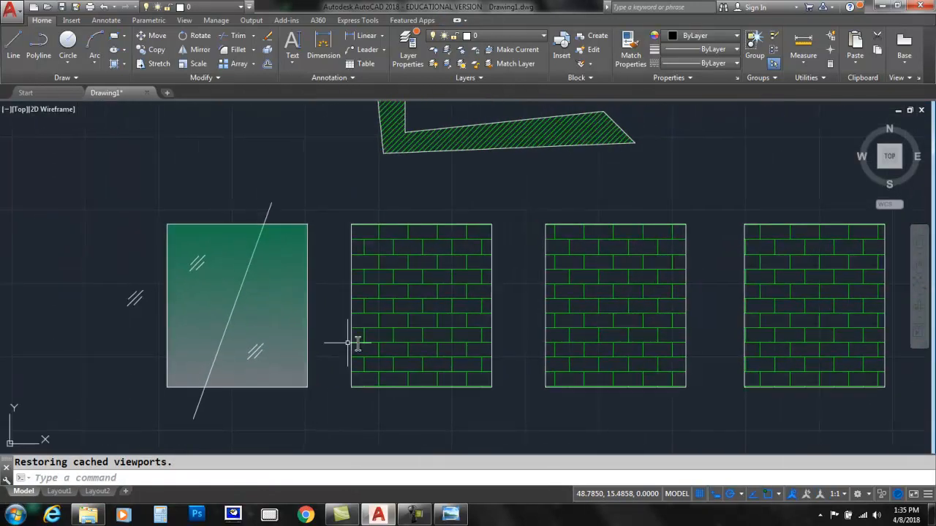
left_click(424, 269)
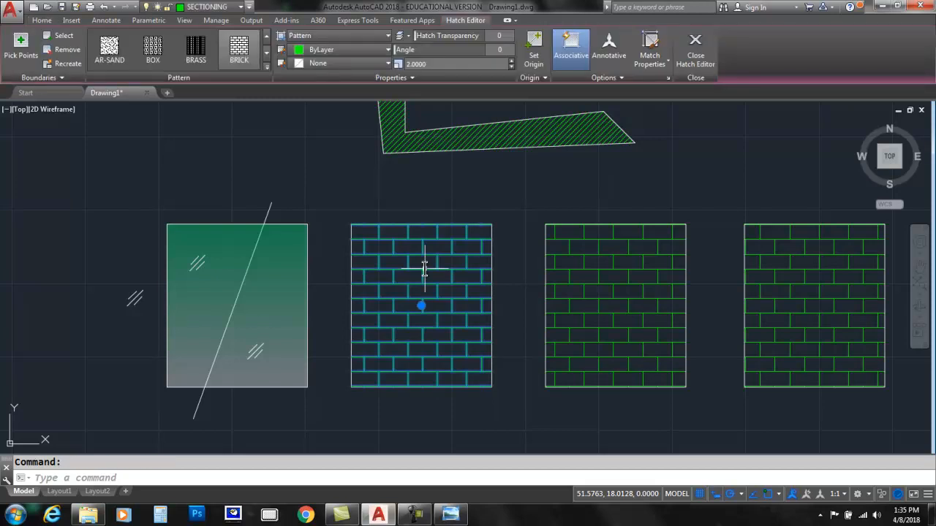
key("Delete")
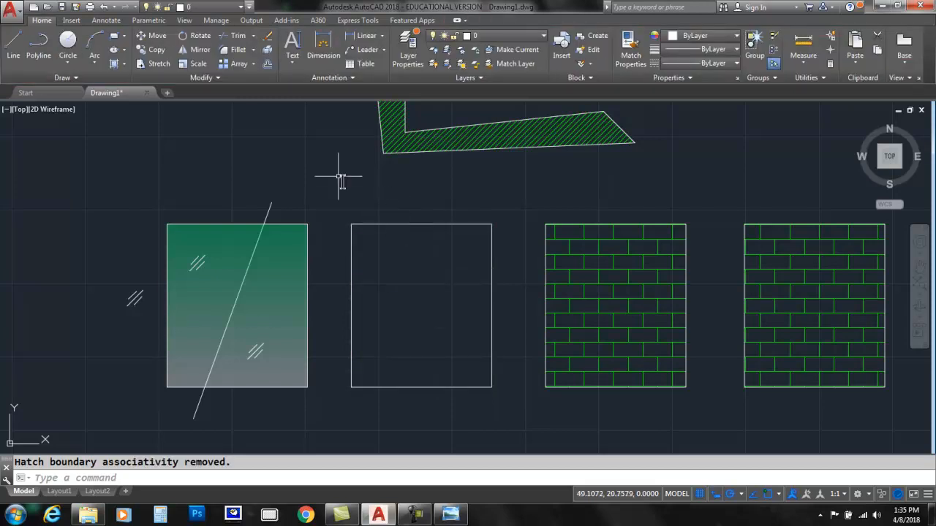
Step: Fill the empty rectangle beside the gradient panel with a SOLID hatch in red 237,31,36
left_click(114, 64)
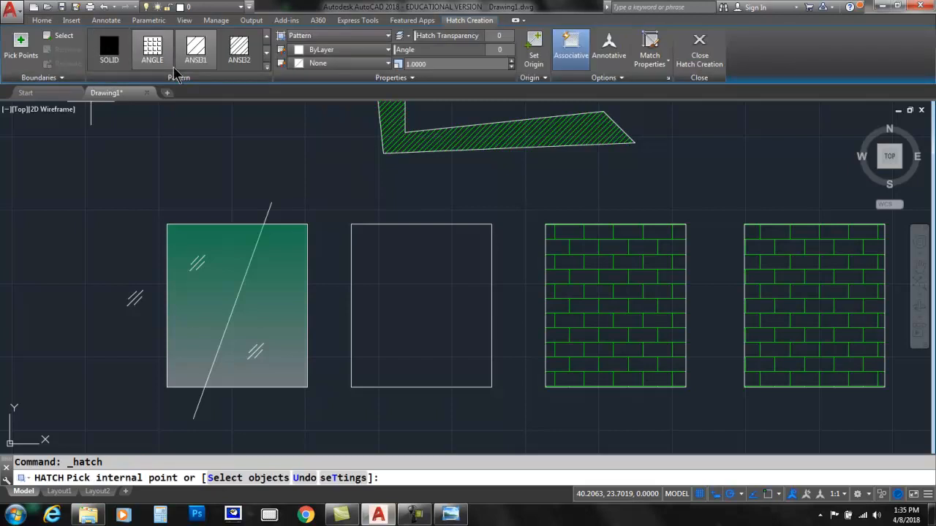
left_click(267, 66)
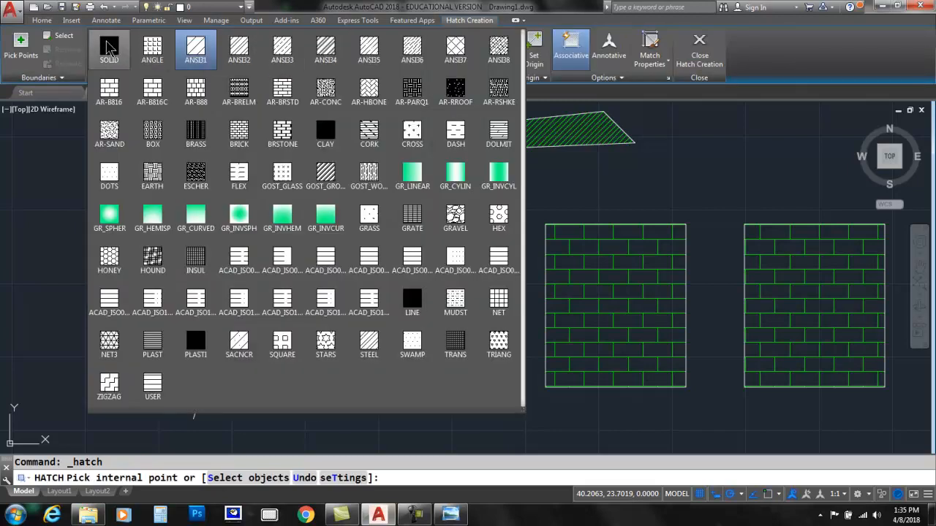
left_click(109, 52)
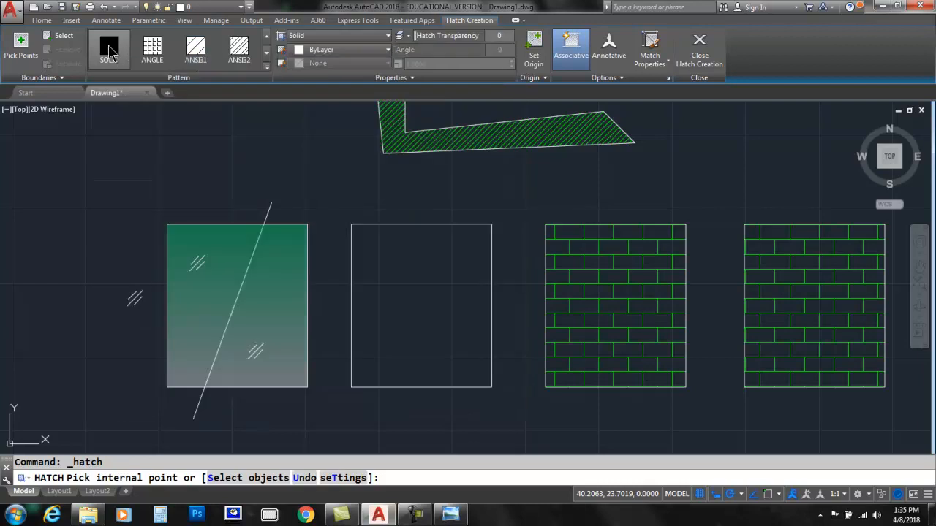
left_click(298, 50)
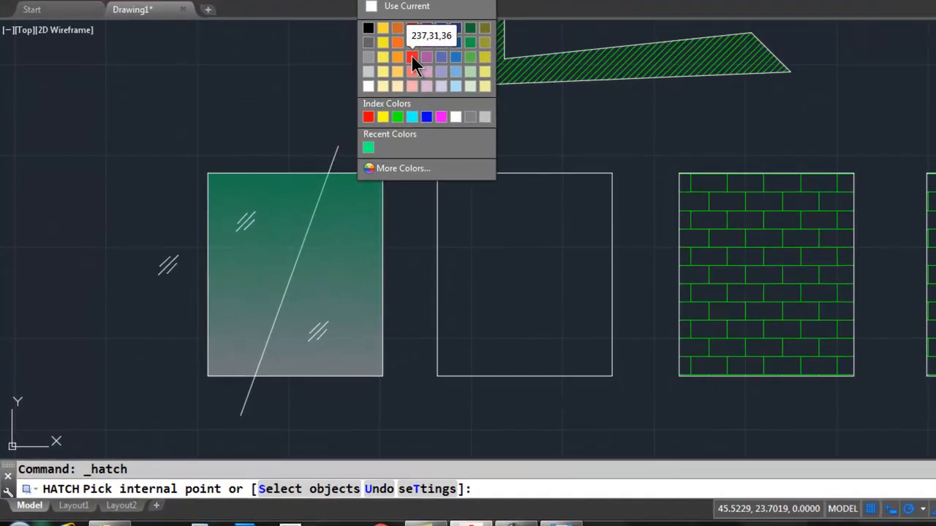
left_click(331, 132)
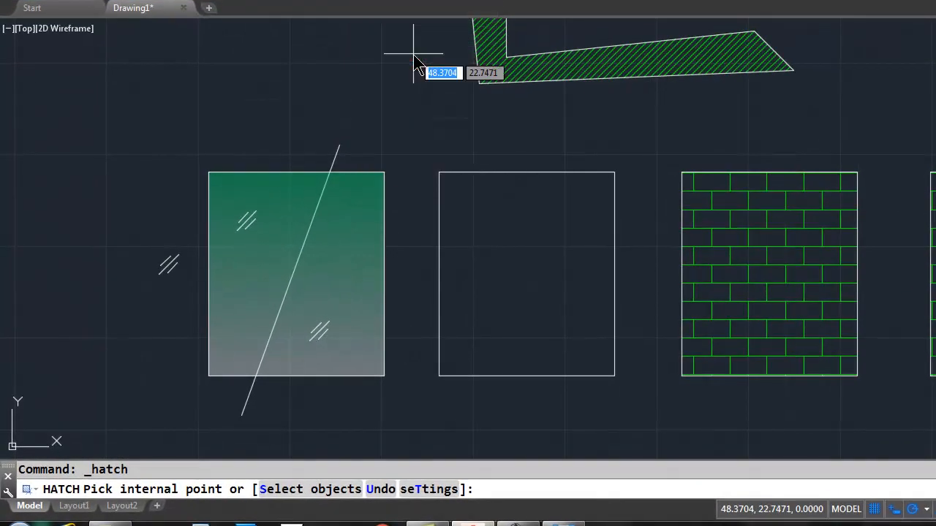
left_click(515, 263)
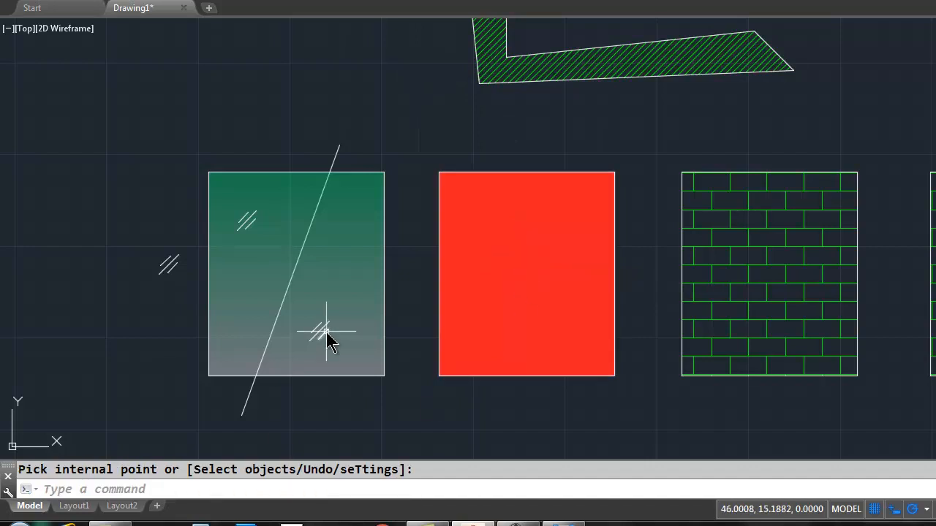
Step: Set the solid red hatch's transparency to 51 and compare its appearance in Layout1
left_click(74, 506)
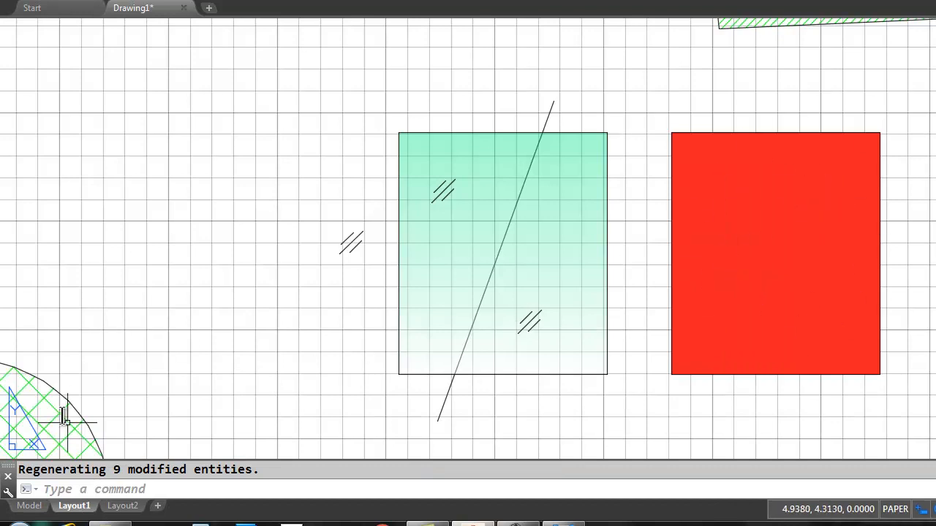
left_click(30, 506)
left_click(522, 240)
left_click(512, 241)
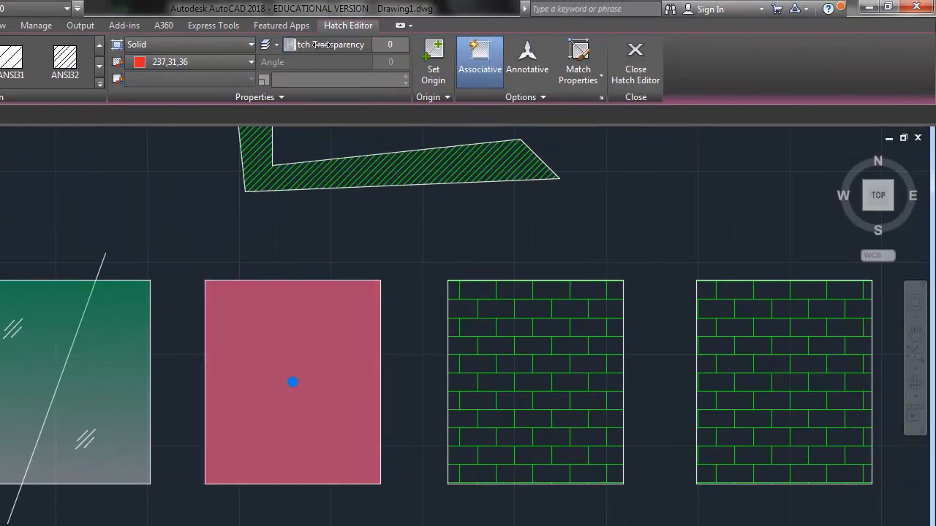
left_click_drag(320, 45, 350, 44)
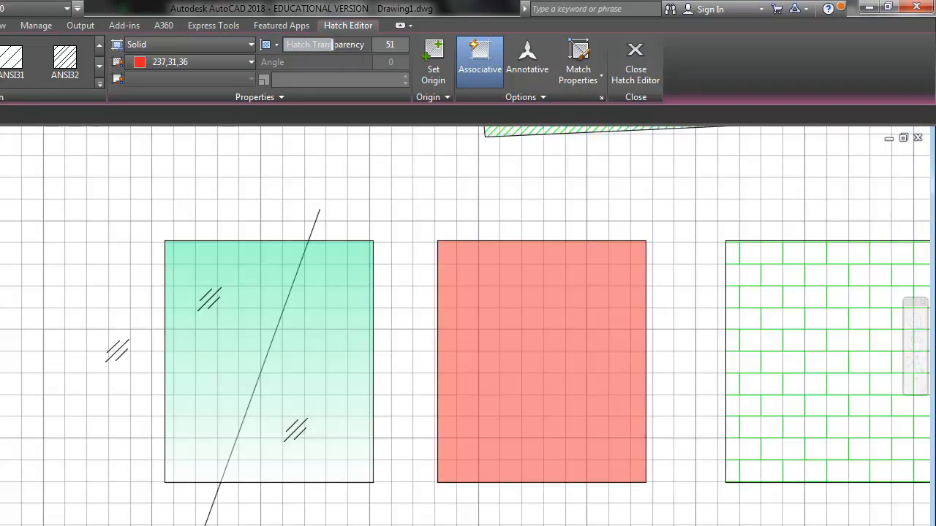
key("Escape")
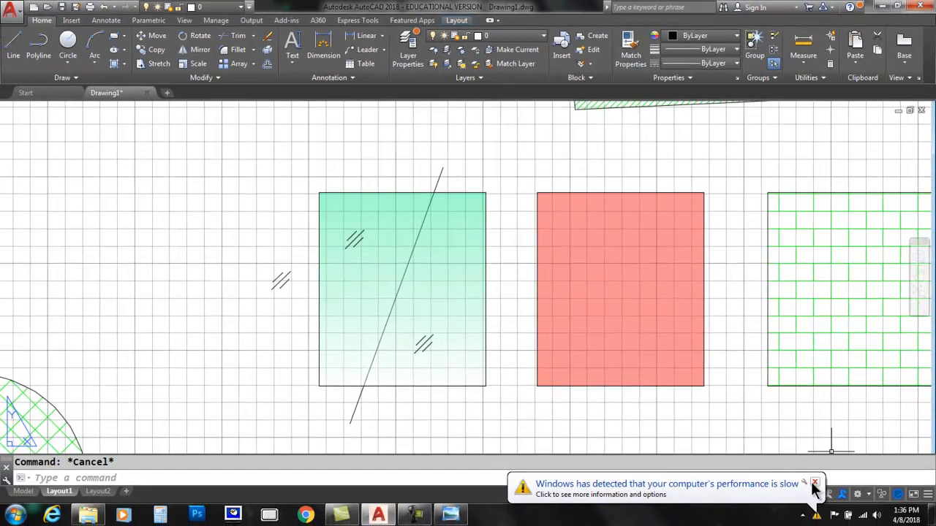
left_click(815, 484)
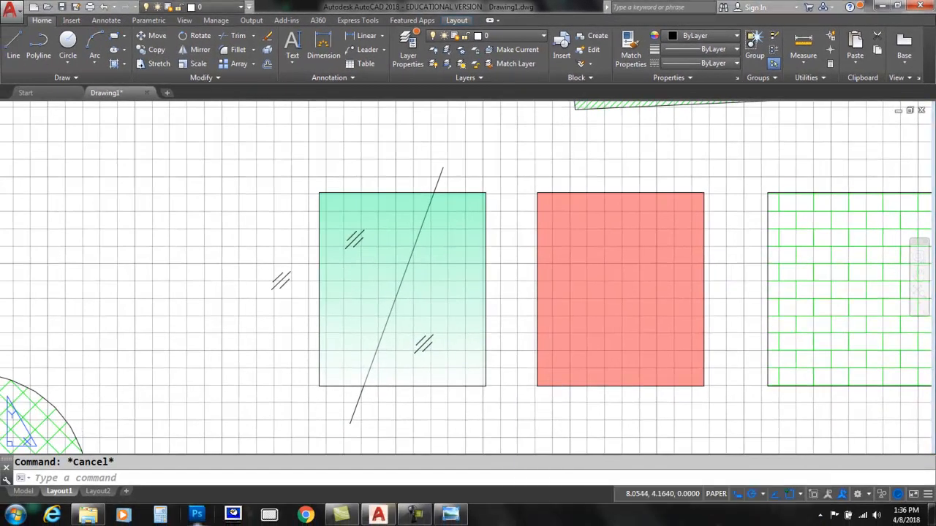
Step: Return to model space and regenerate the whole drawing with REGENALL
left_click(22, 492)
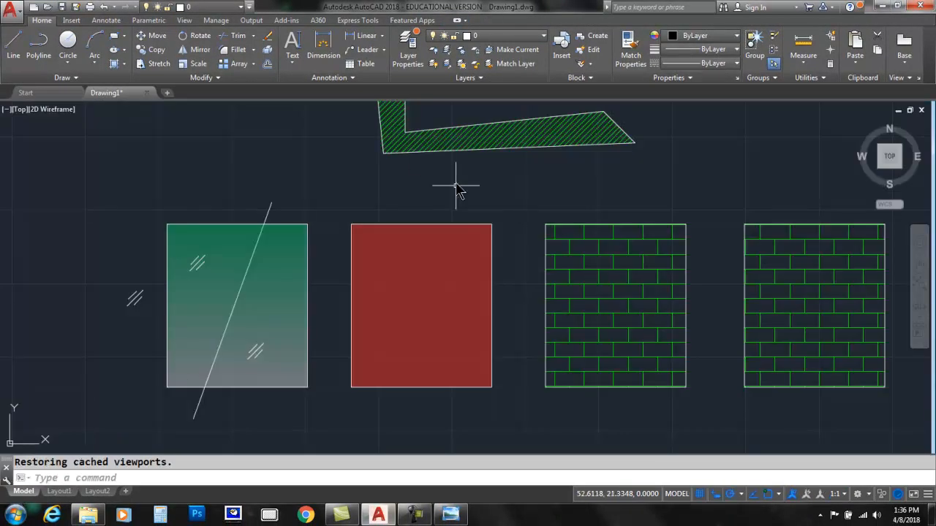
scroll(409, 210, "down", 3)
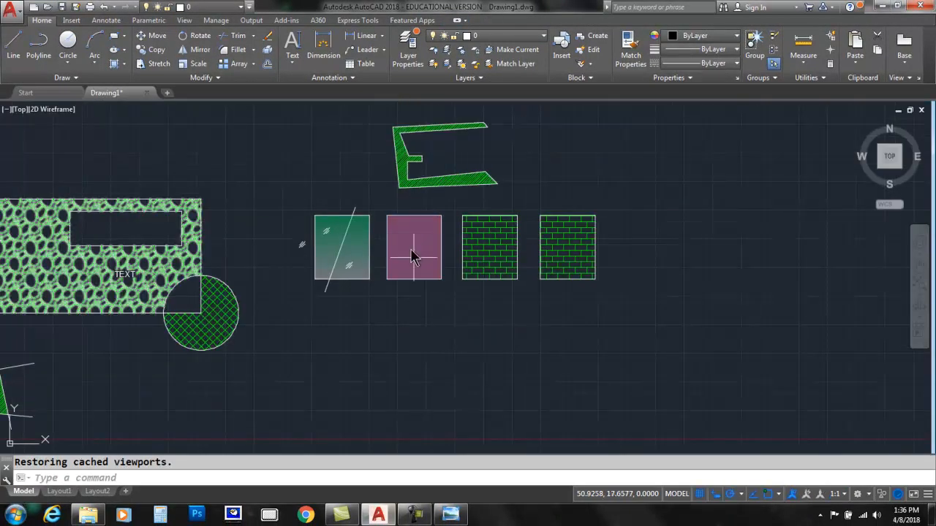
middle_click_drag(450, 337, 427, 323)
key("Escape")
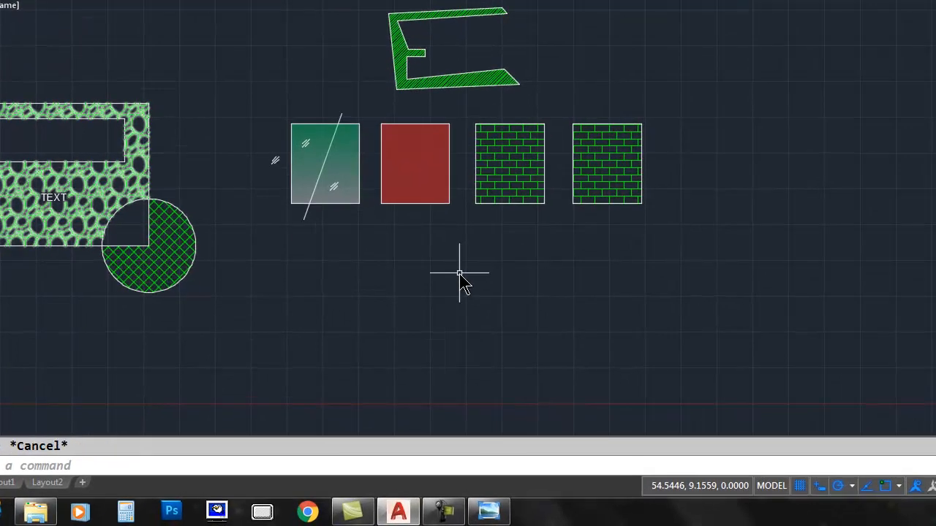
type("rea")
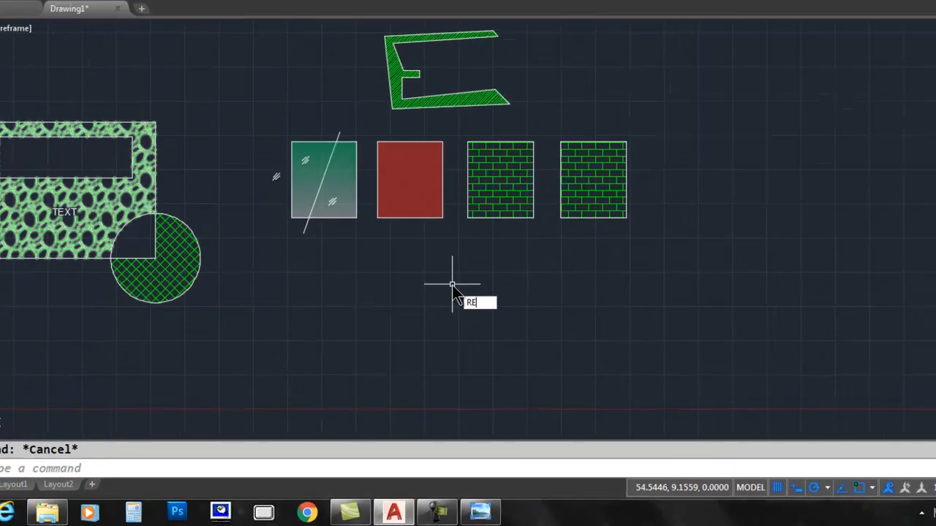
key("Return")
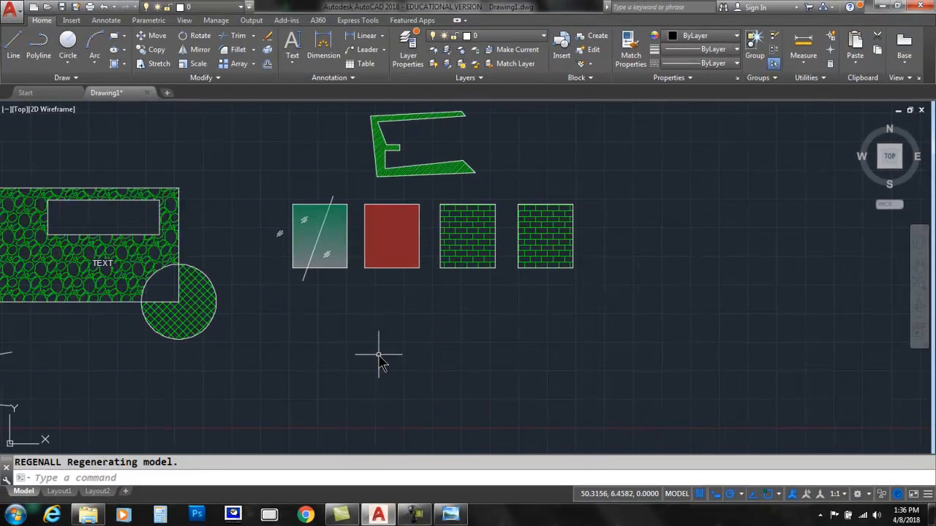
Step: Draw a circle with a diameter of 3 in the empty area below the red-filled rectangle
scroll(371, 394, "up", 2)
scroll(368, 398, "up", 2)
mouse_move(368, 368)
middle_mouse_down()
mouse_move(344, 324)
mouse_move(351, 343)
middle_mouse_up()
scroll(349, 343, "down", 4)
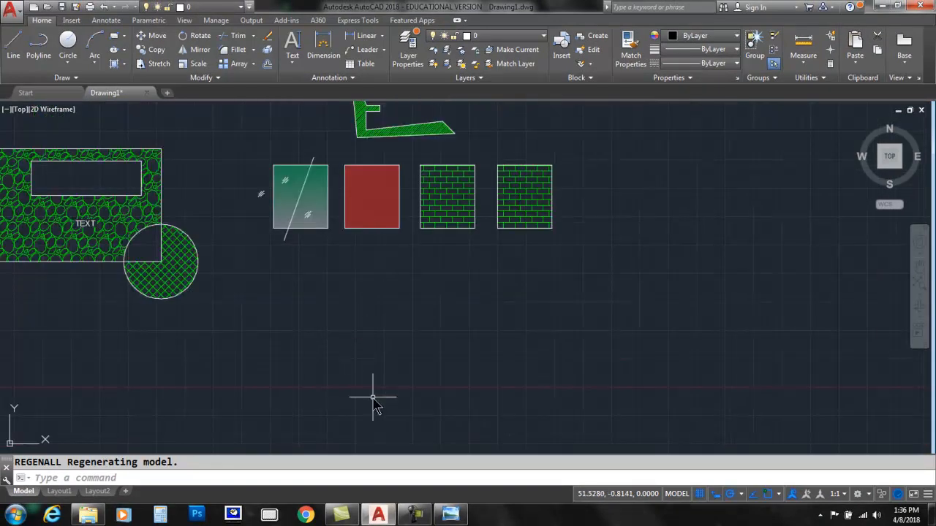
scroll(374, 395, "up", 2)
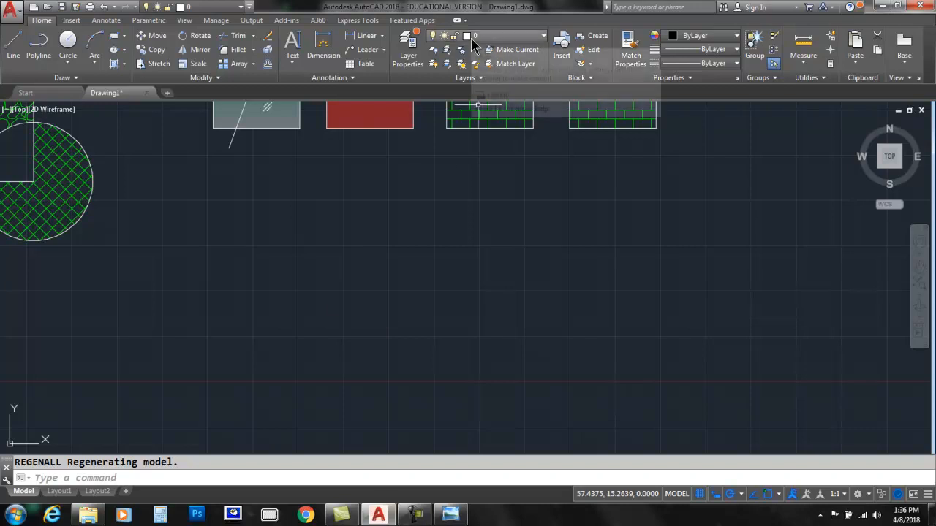
left_click(66, 44)
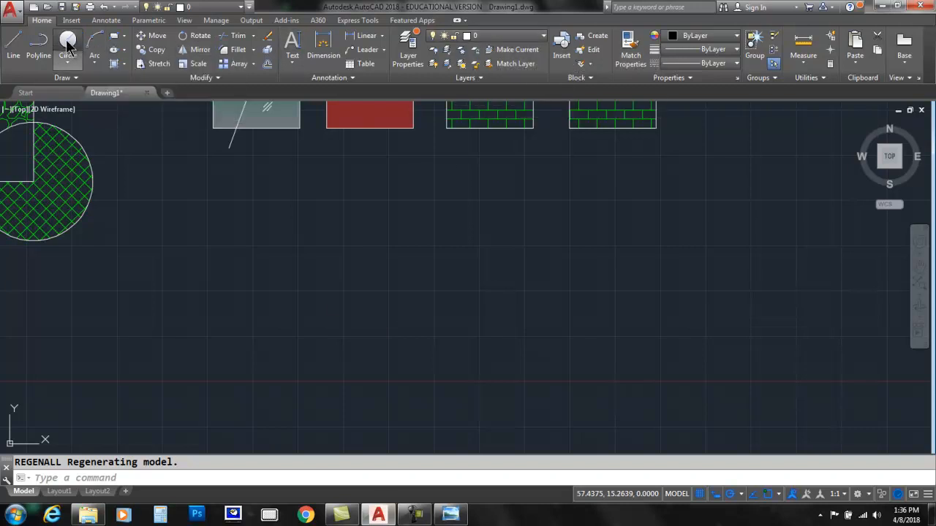
left_click(359, 261)
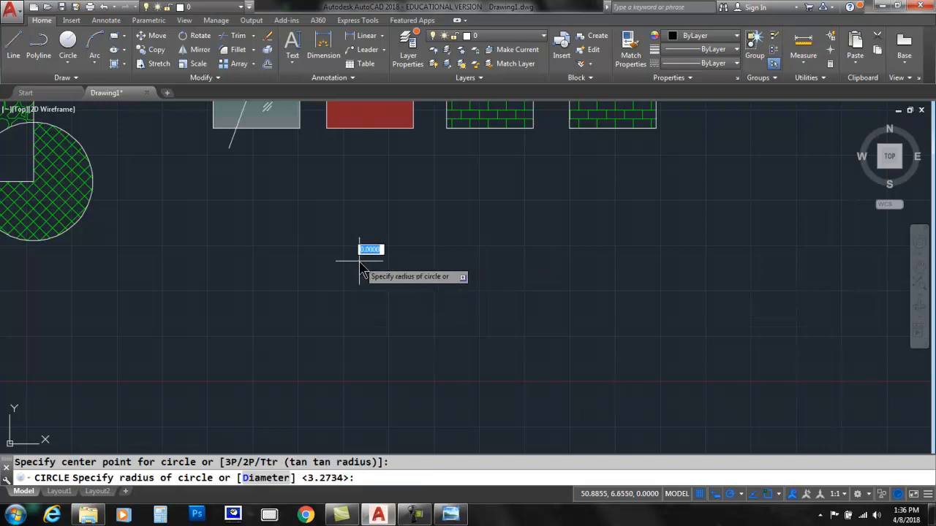
right_click(402, 267)
left_click(426, 314)
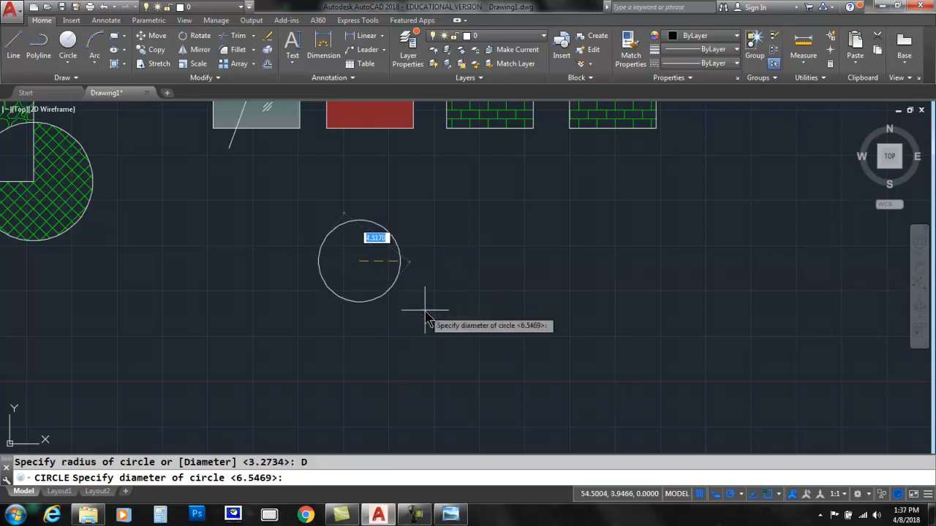
type("3")
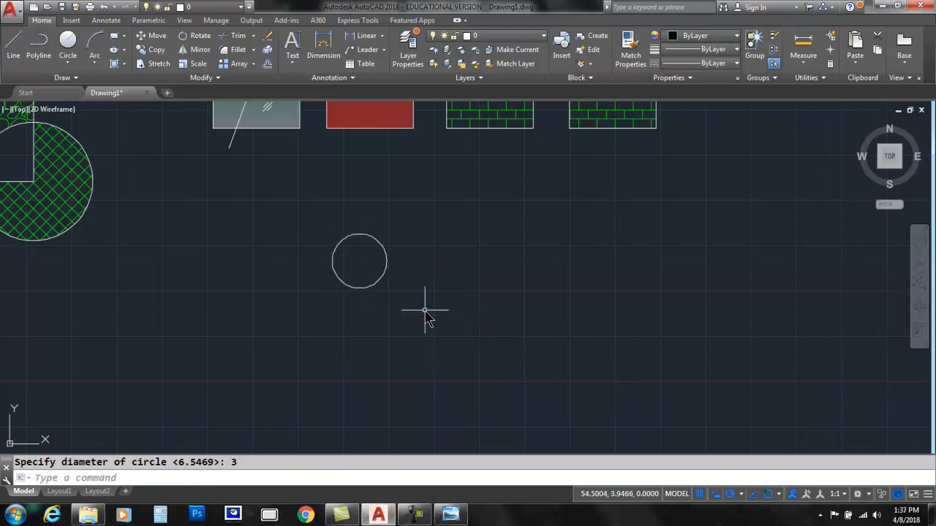
scroll(359, 268, "up", 4)
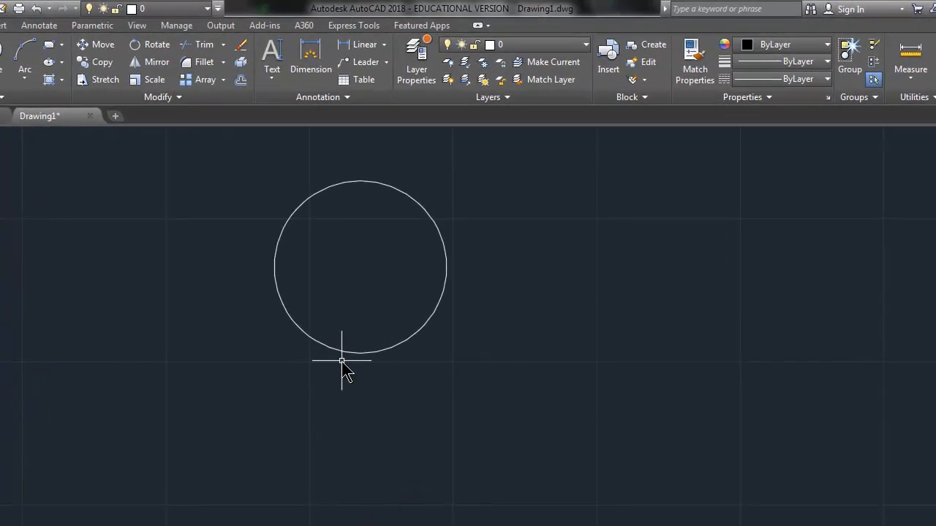
left_click(49, 49)
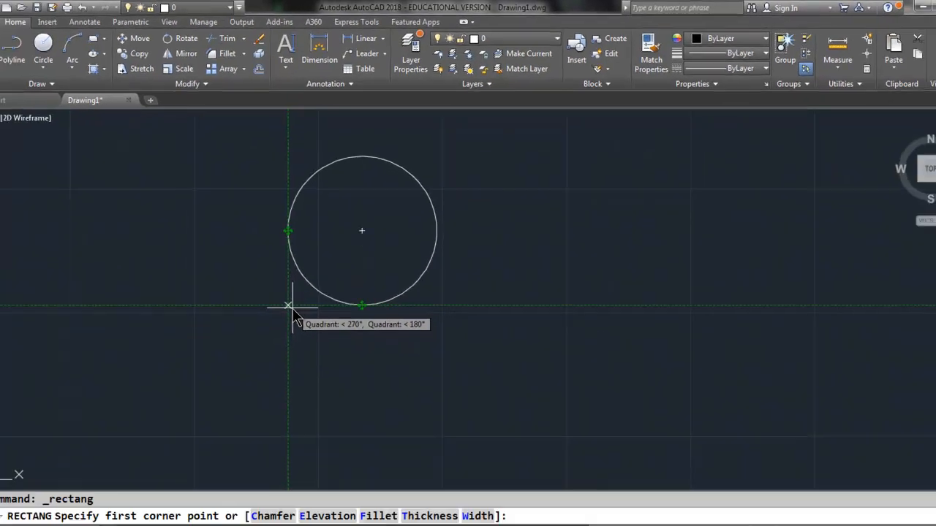
type("5.5")
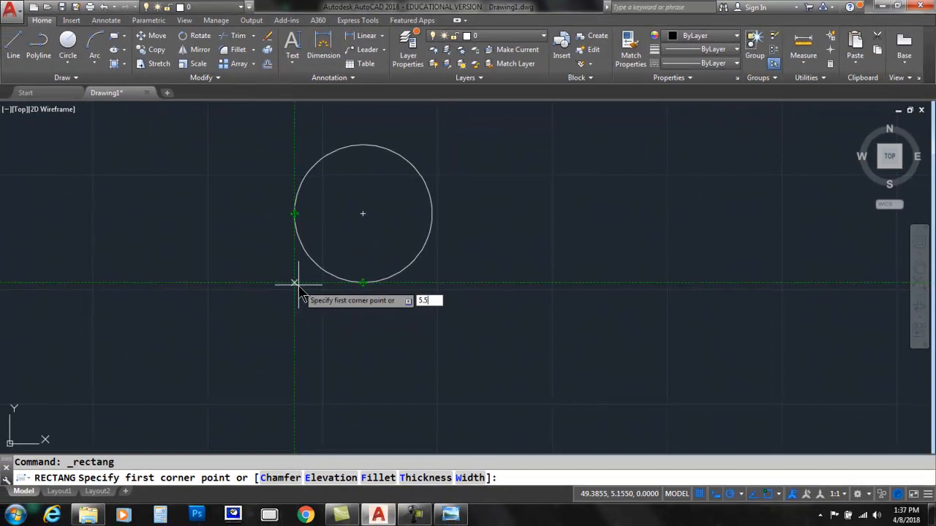
key("Return")
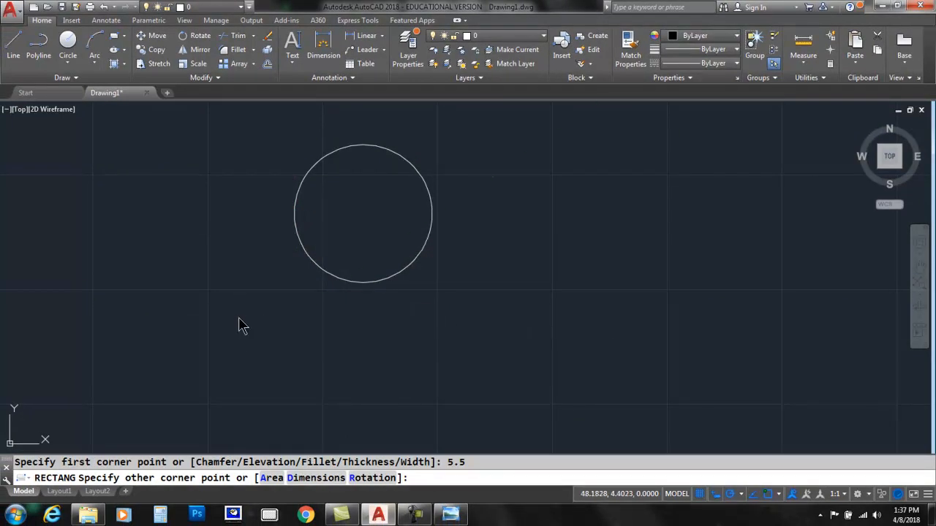
key("Escape")
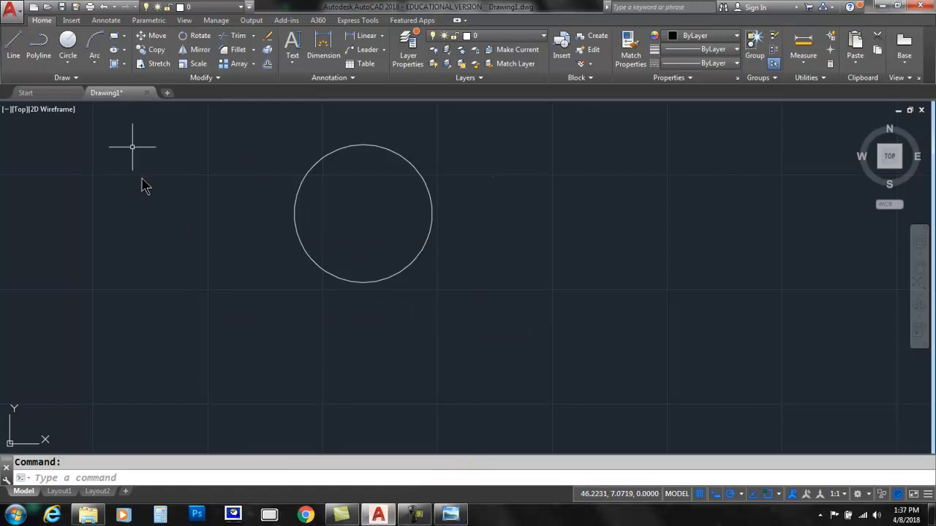
Step: Draw a rectangle 3 wide and 2 high, starting its lower-left corner 5.5 straight below the circle's left quadrant
left_click(114, 36)
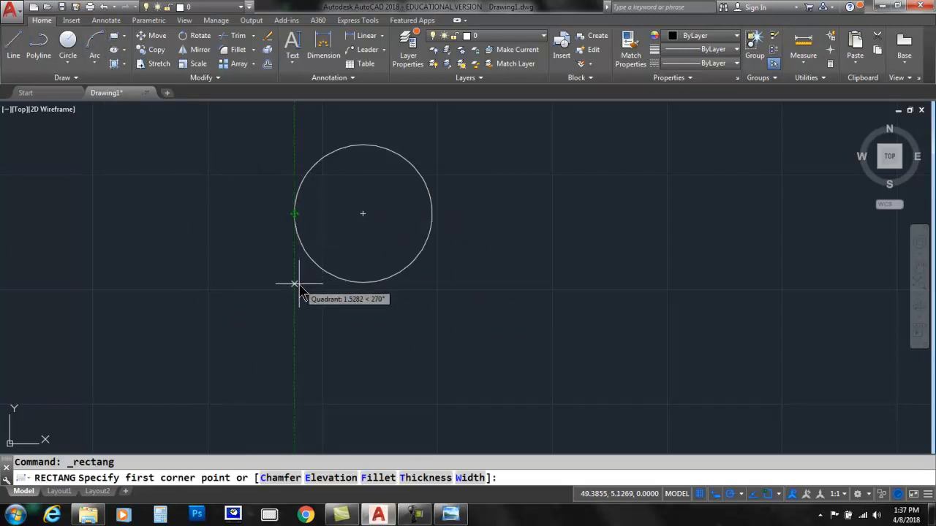
type("5")
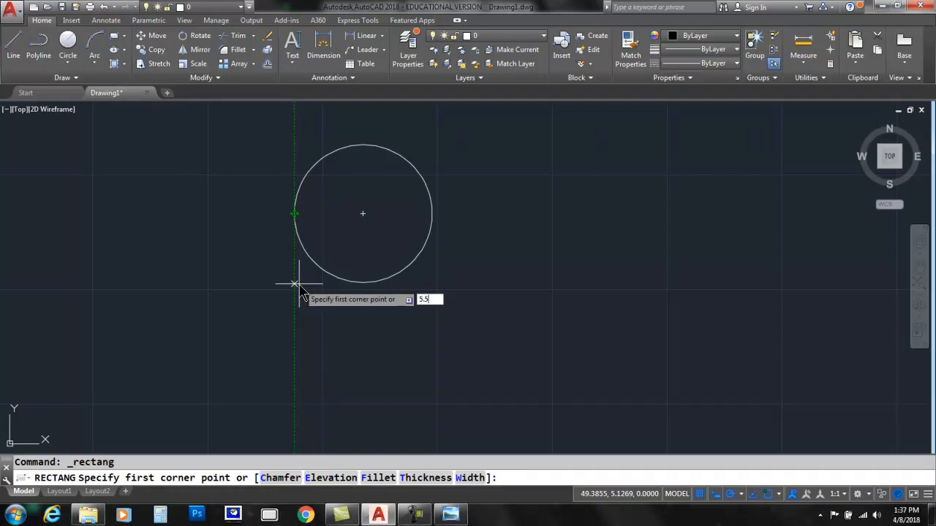
type(".5")
key("Return")
middle_click_drag(406, 326, 443, 261)
scroll(443, 260, "down", 2)
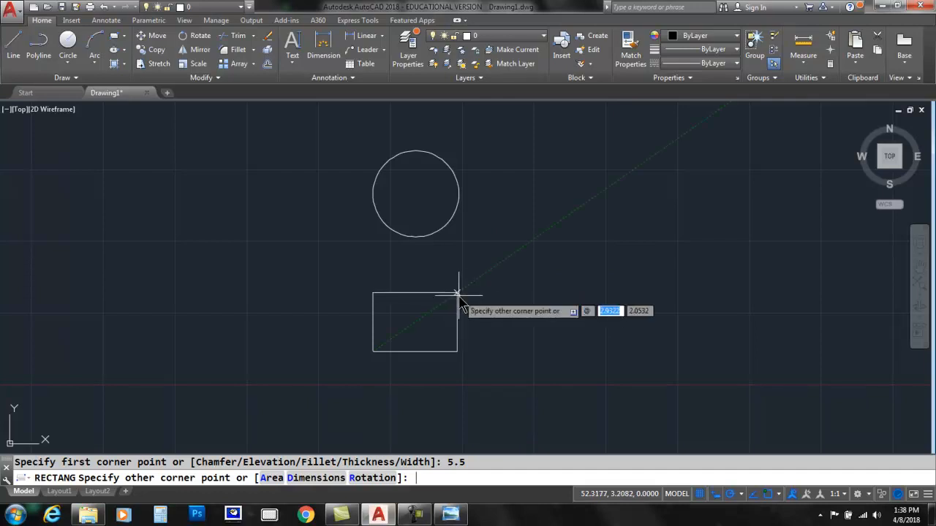
key("Tab")
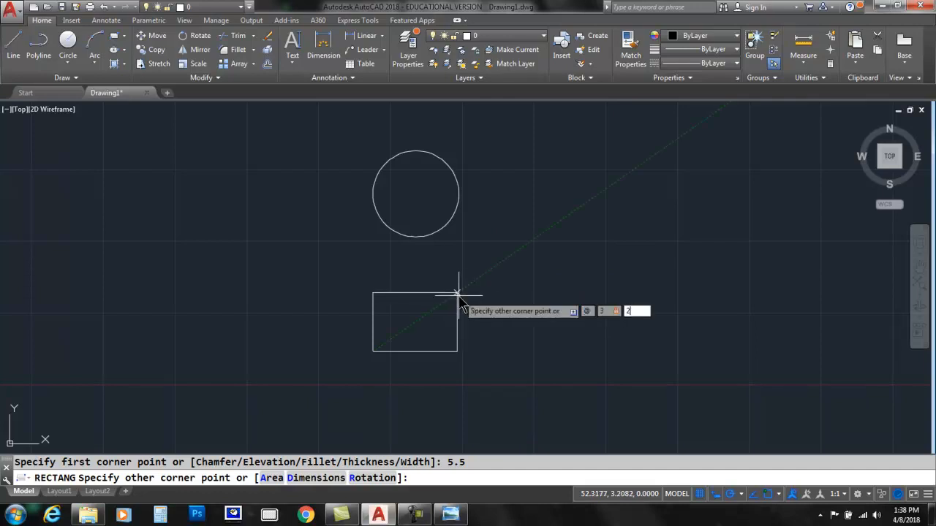
key("Return")
Step: Add a diameter dimension to the circle, placing its text outside at the lower right
scroll(373, 301, "up", 2)
middle_click_drag(369, 251, 351, 296)
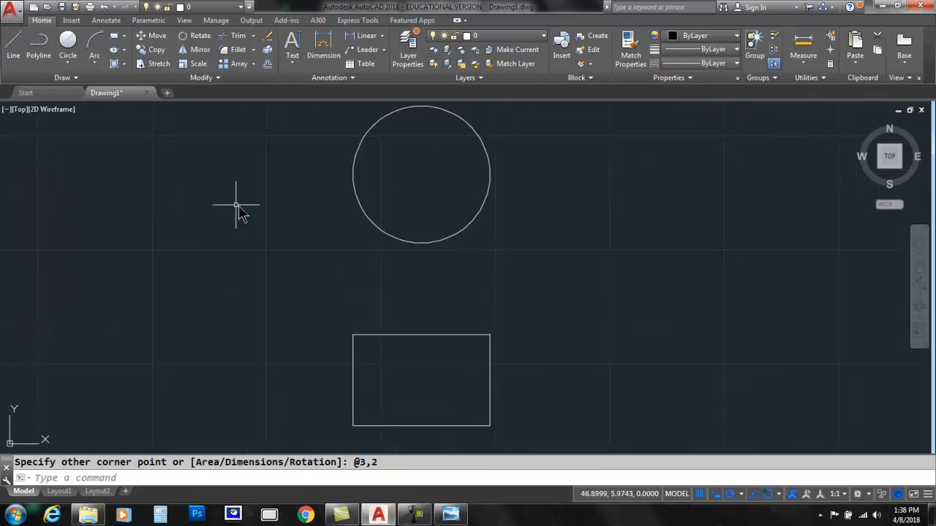
left_click(381, 35)
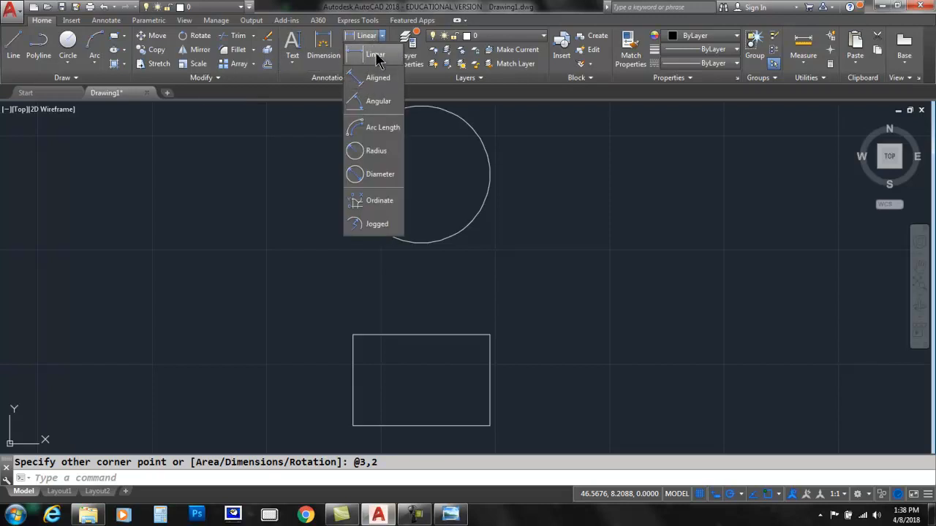
left_click(490, 200)
left_click(546, 219)
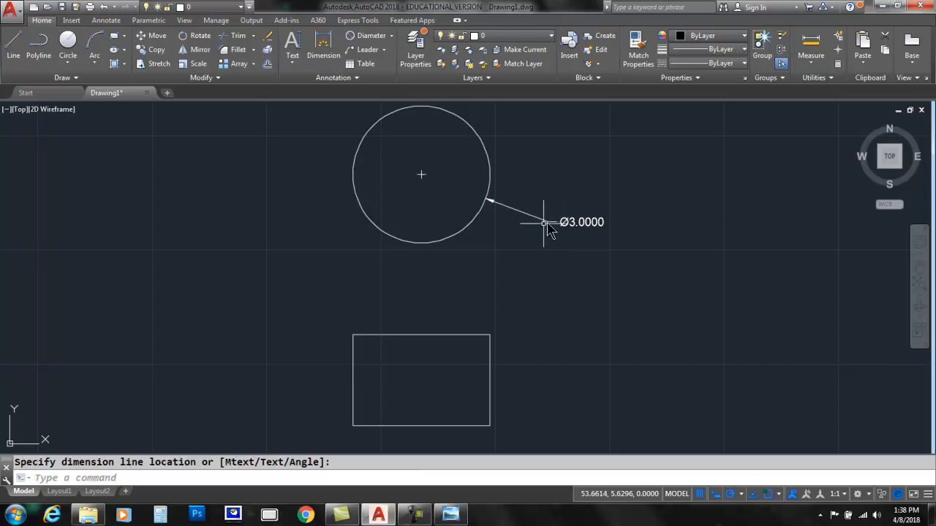
Step: Dimension the rectangle's height between its two left corners, placing the dimension line to the left of the shape
left_click(323, 45)
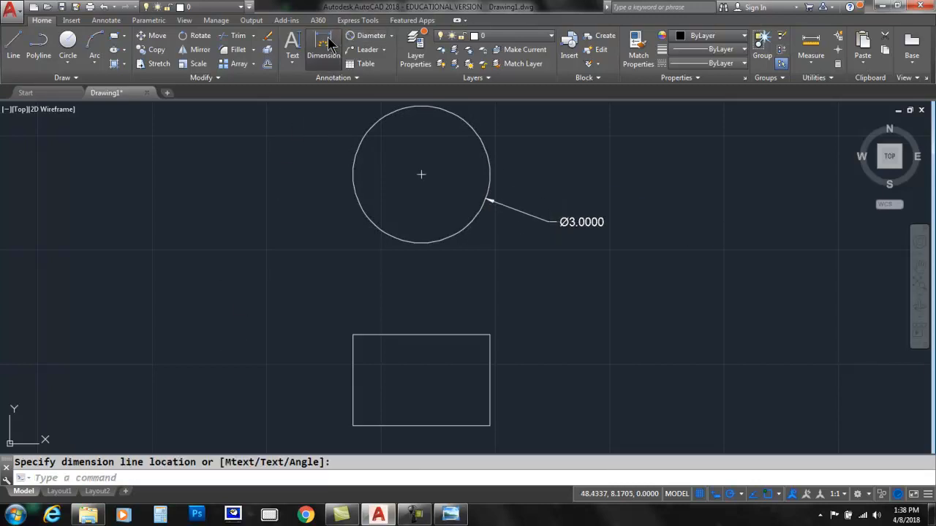
left_click(352, 335)
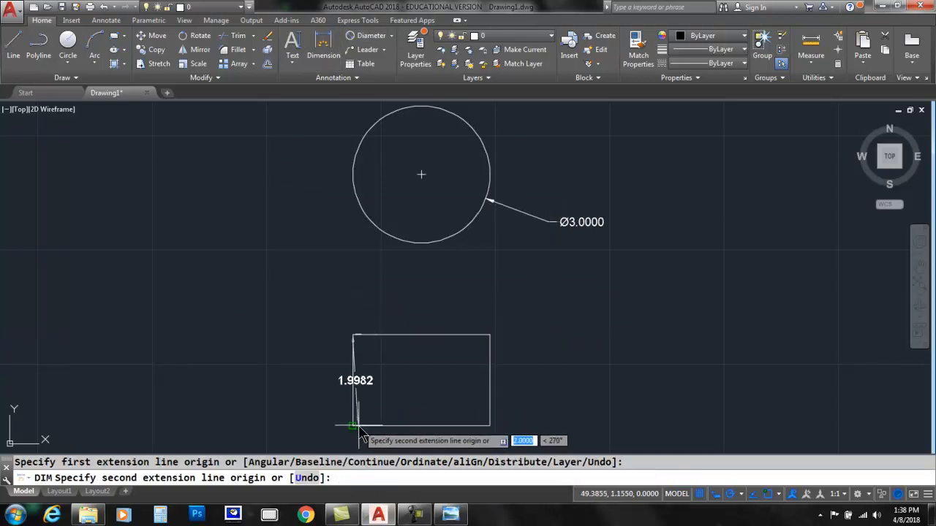
left_click(352, 424)
left_click(289, 419)
key("Return")
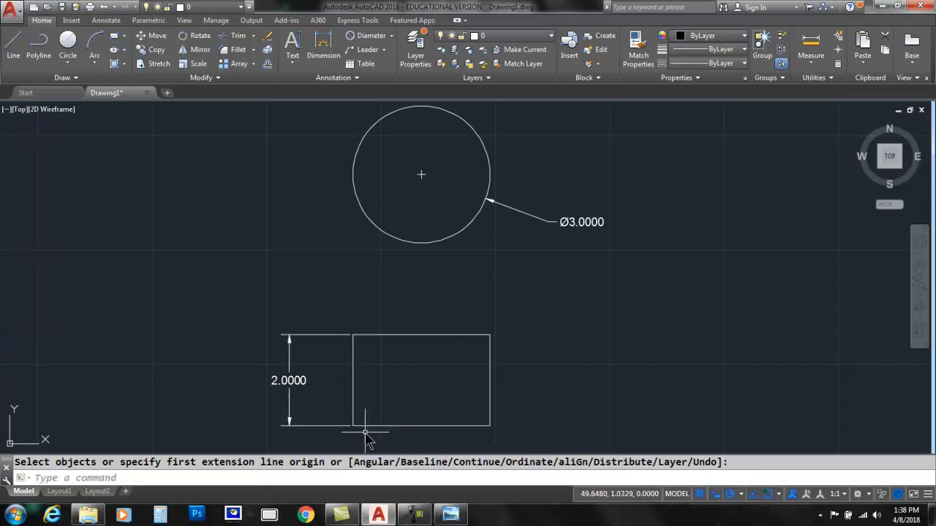
Step: Dimension the rectangle's width between its two bottom corners, placing the dimension line just below the shape
key("Return")
left_click(353, 426)
left_click(489, 425)
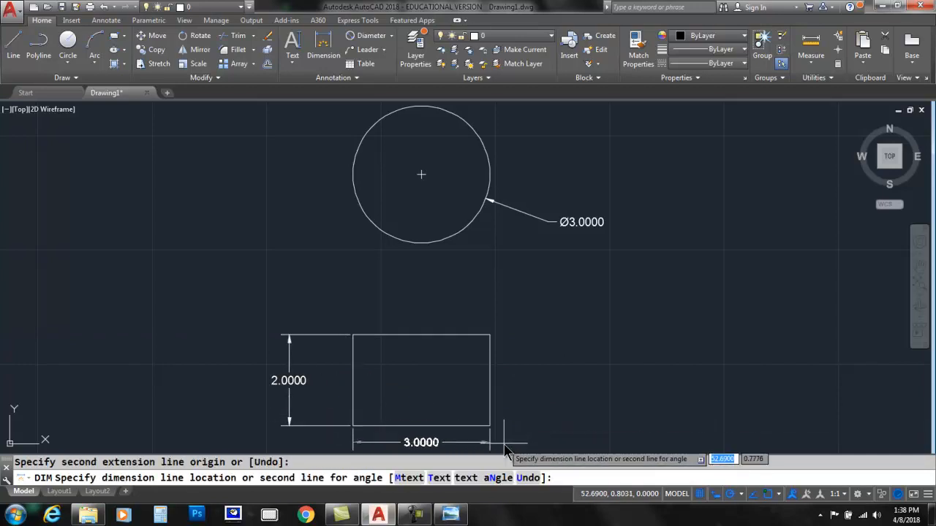
left_click(496, 444)
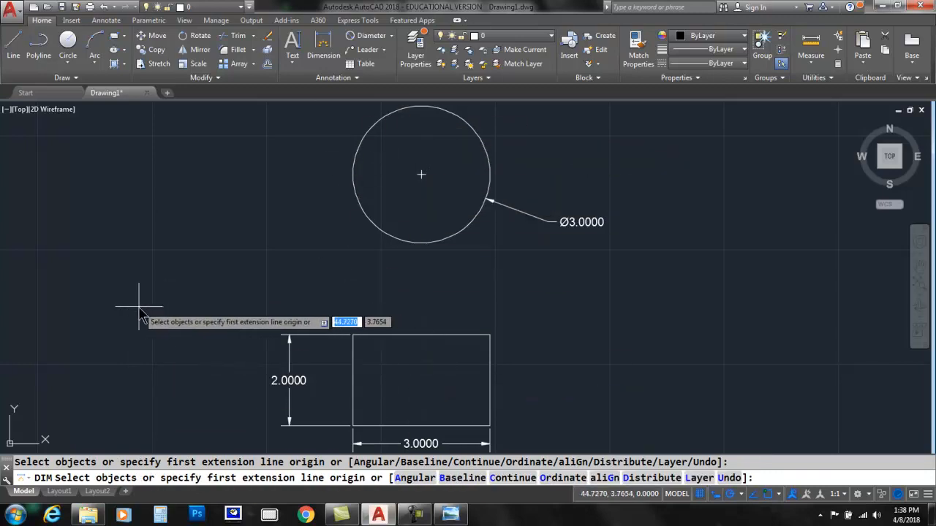
key("Escape")
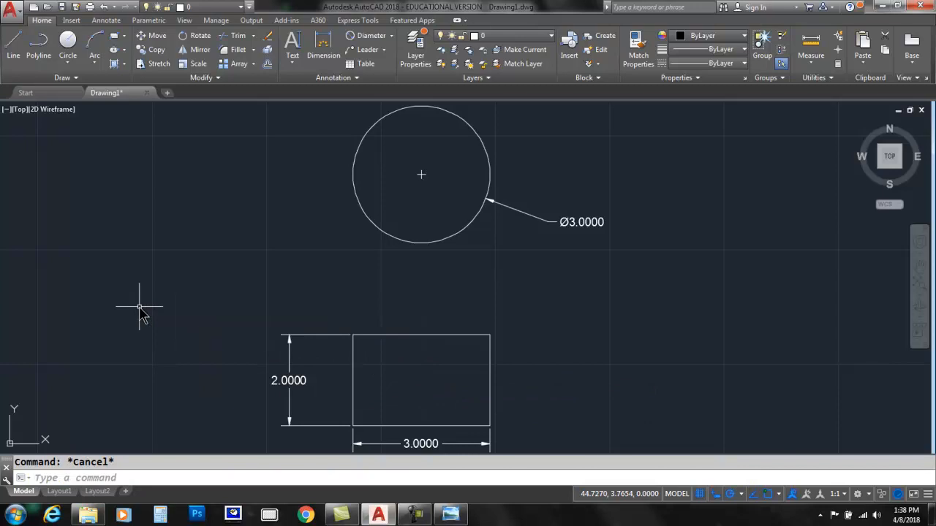
Step: Draw a circle with a diameter of 2 concentric with the dimensioned circle
left_click(67, 45)
left_click(421, 174)
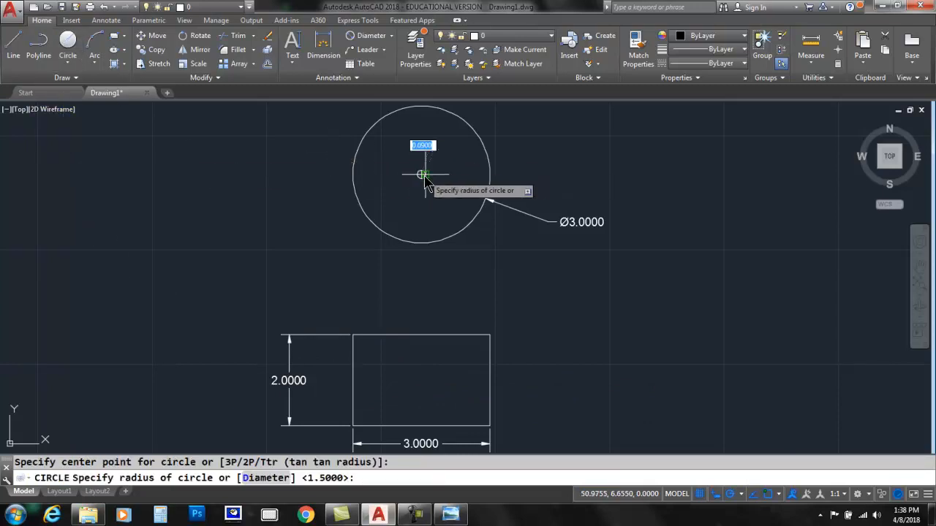
right_click(421, 196)
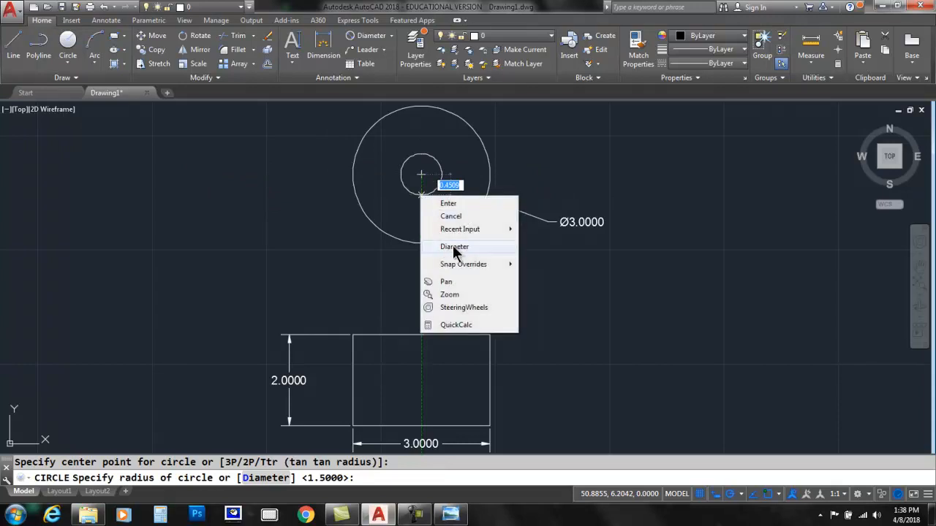
left_click(454, 248)
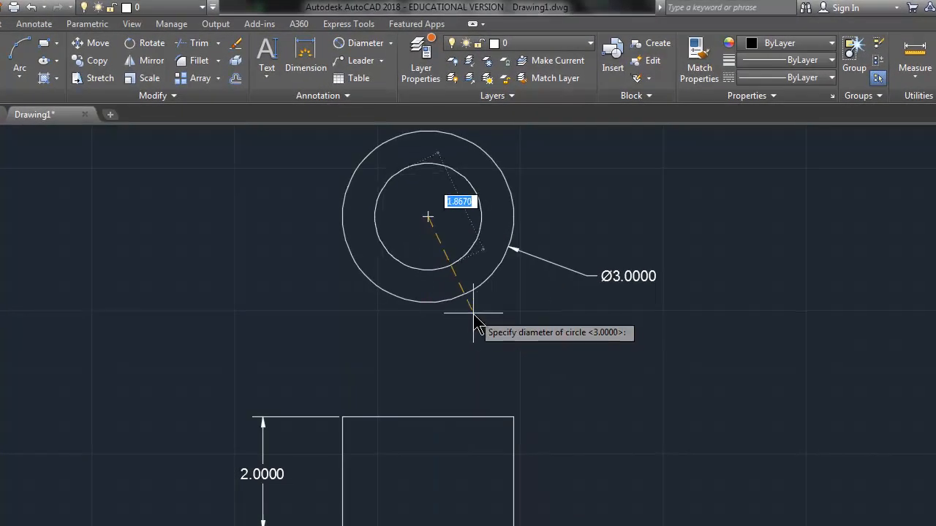
type("2")
key("Return")
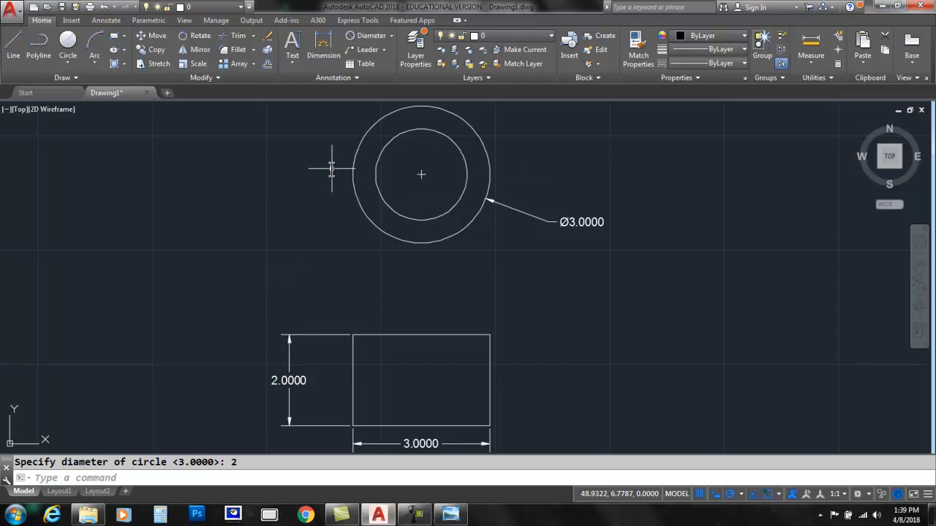
Step: Switch to sec30001.jpg in Windows Photo Viewer, magnify Figure 23-2 and temporarily mark a horizontal cutting plane with downward arrows on its circular view
left_click(451, 515)
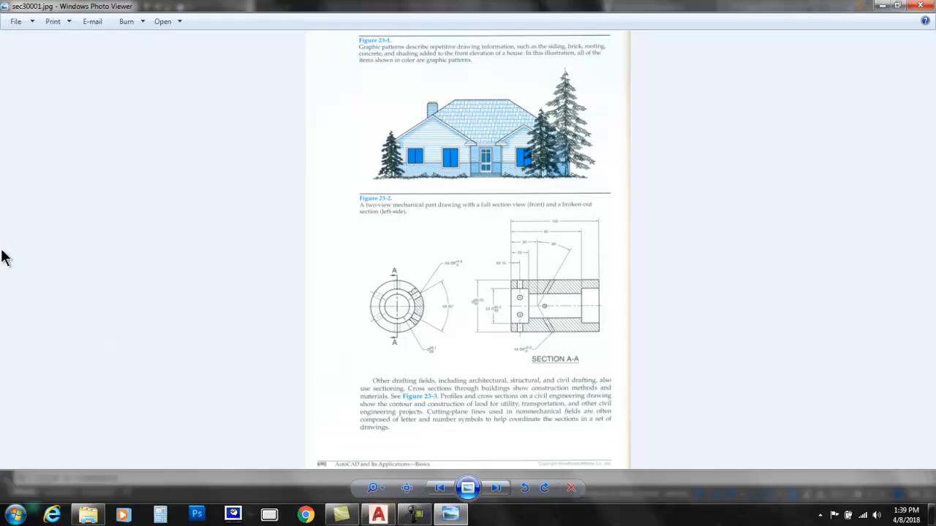
right_click(233, 514)
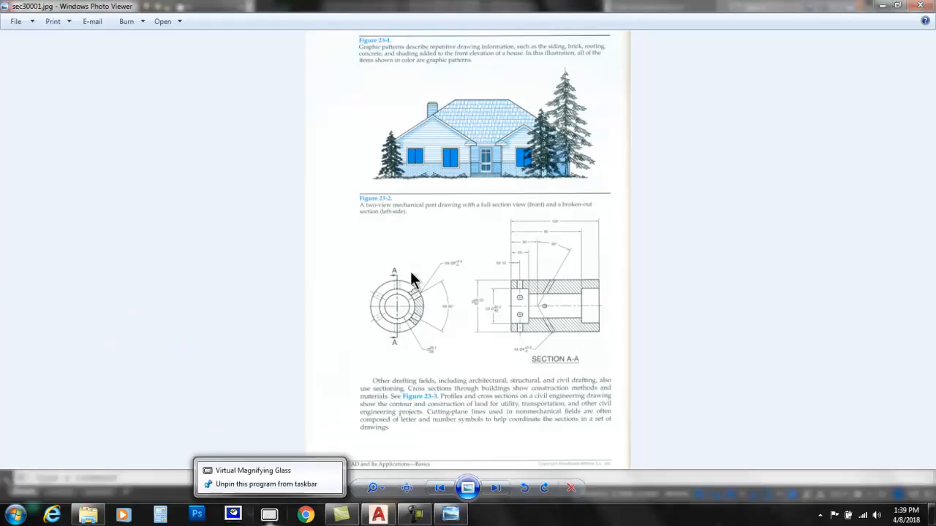
left_click(271, 468)
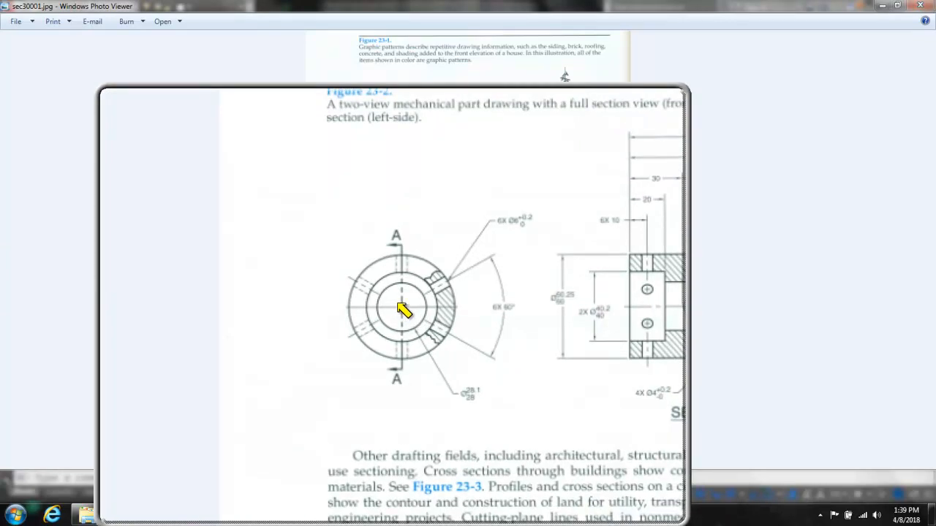
mouse_move(461, 308)
left_mouse_down()
mouse_move(329, 310)
mouse_move(326, 338)
left_mouse_up()
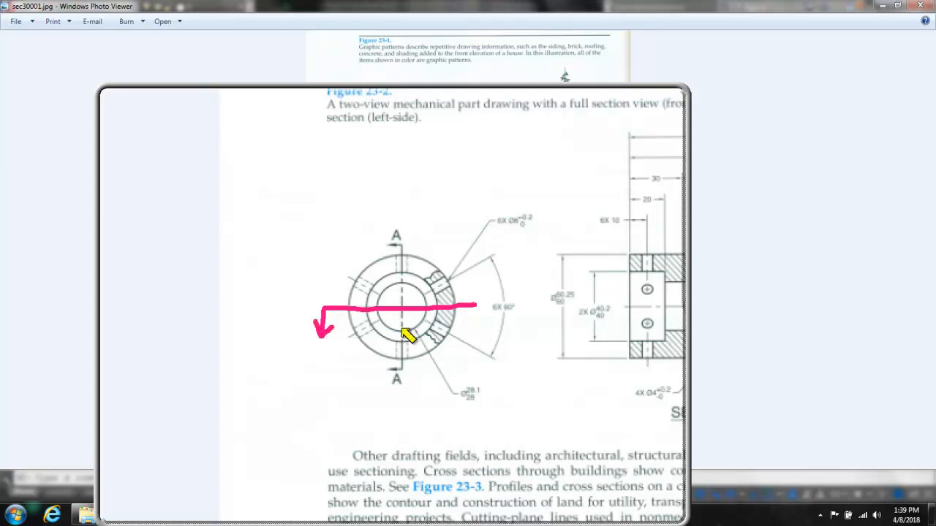
left_click_drag(473, 307, 471, 338)
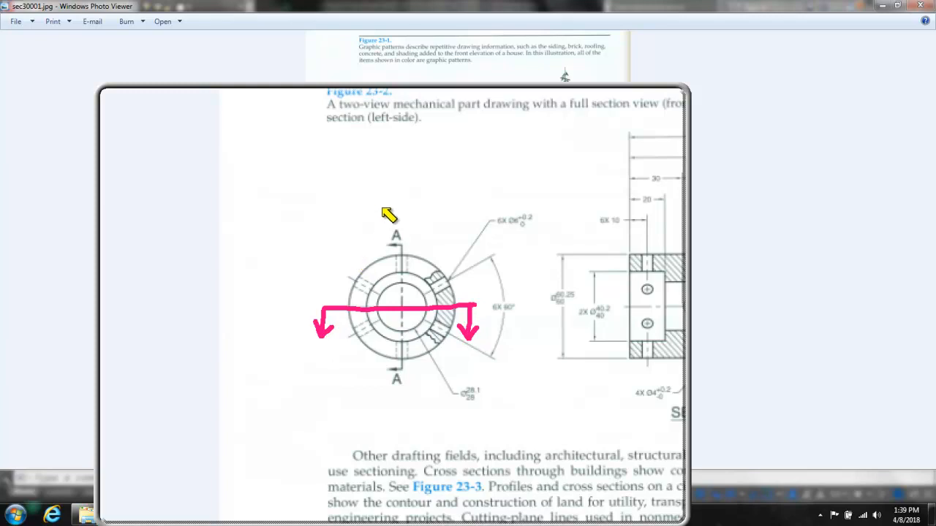
left_click_drag(375, 199, 380, 257)
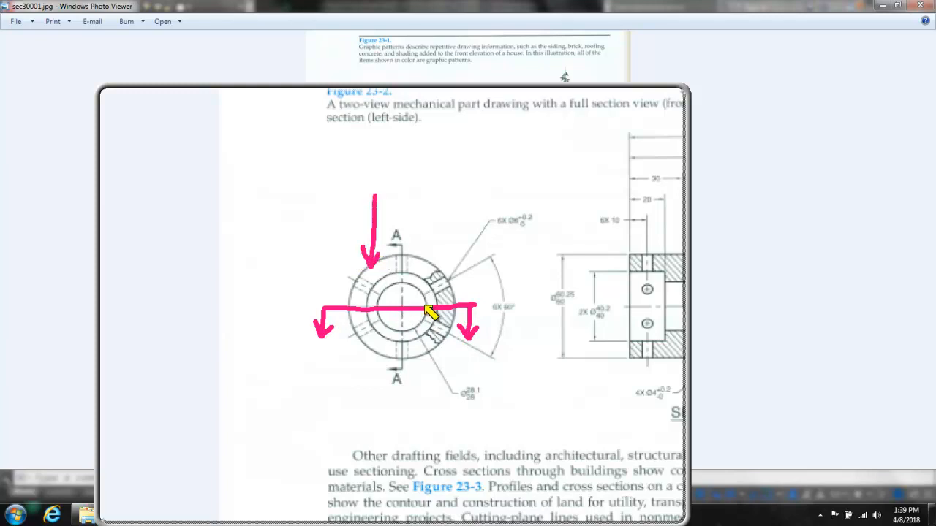
key("Escape")
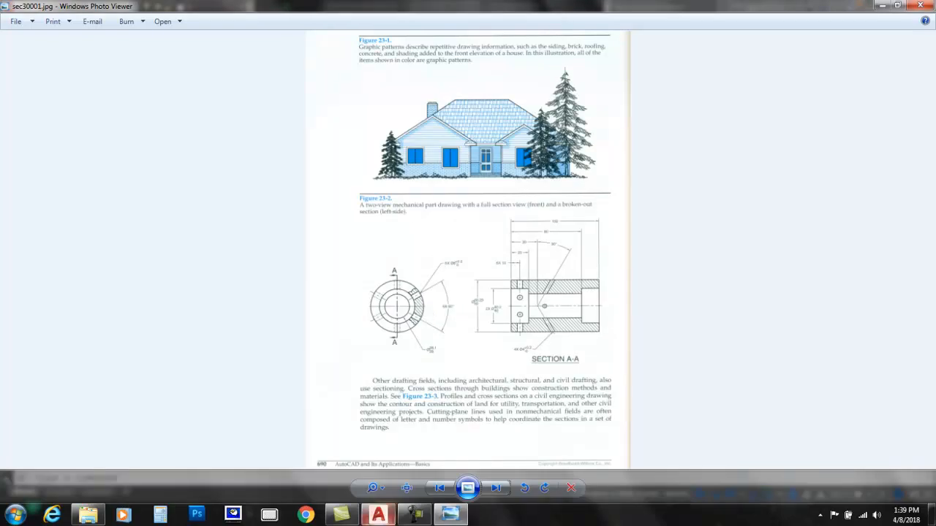
Step: Switch to AutoCAD and temporarily mark a horizontal cutting plane with upward arrows and a viewing-direction arrow over the concentric circles
left_click(378, 514)
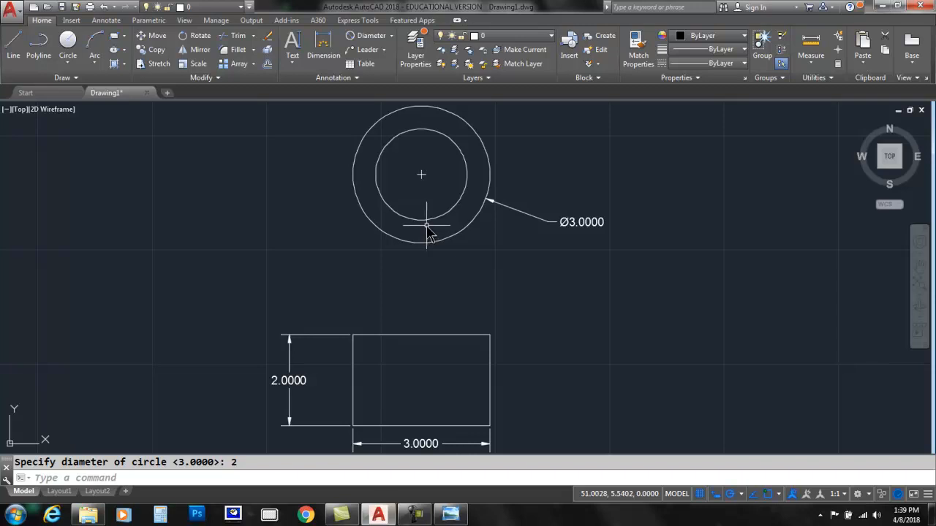
key("ctrl+2")
mouse_move(547, 177)
left_mouse_down()
mouse_move(319, 177)
mouse_move(314, 144)
left_mouse_up()
mouse_move(200, 171)
left_mouse_down()
mouse_move(187, 171)
mouse_move(196, 155)
mouse_move(207, 167)
left_mouse_up()
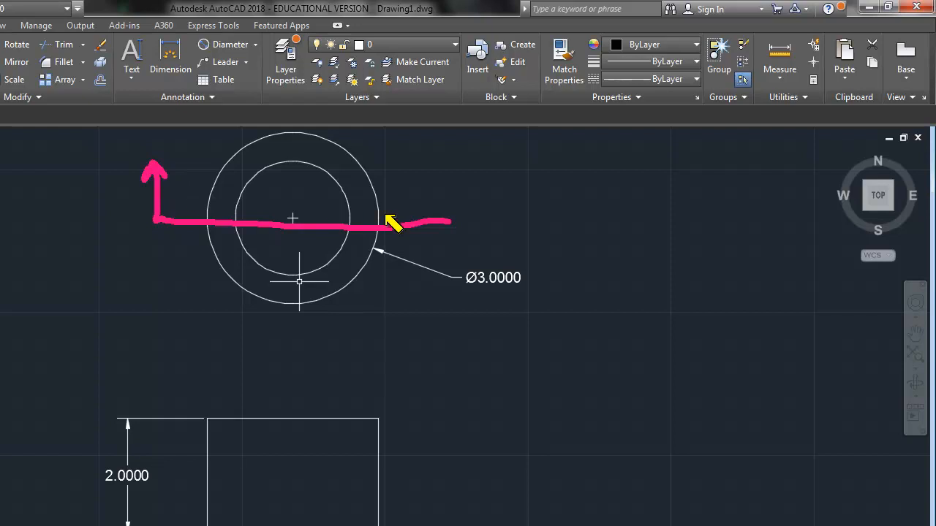
mouse_move(449, 220)
left_mouse_down()
mouse_move(443, 170)
mouse_move(426, 184)
mouse_move(445, 167)
mouse_move(468, 178)
left_mouse_up()
mouse_move(298, 379)
left_mouse_down()
mouse_move(306, 263)
mouse_move(296, 268)
mouse_move(327, 269)
left_mouse_up()
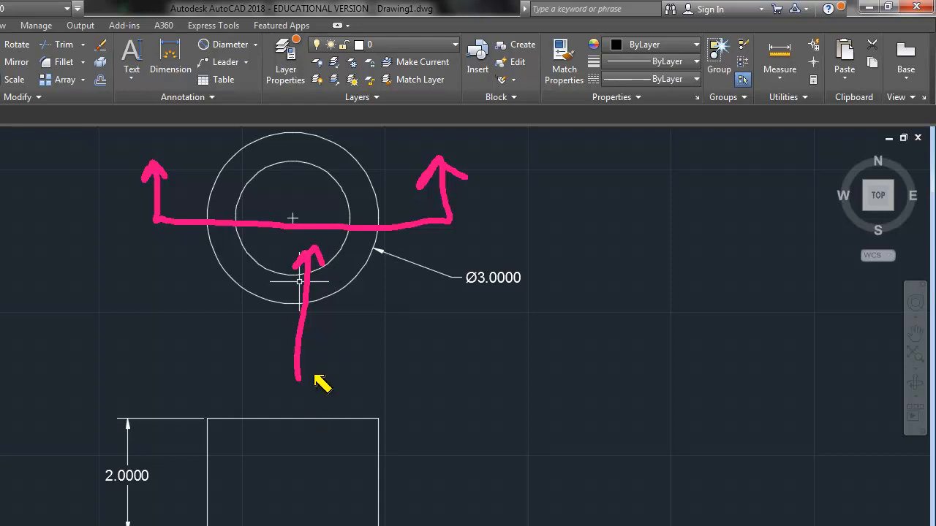
key("Escape")
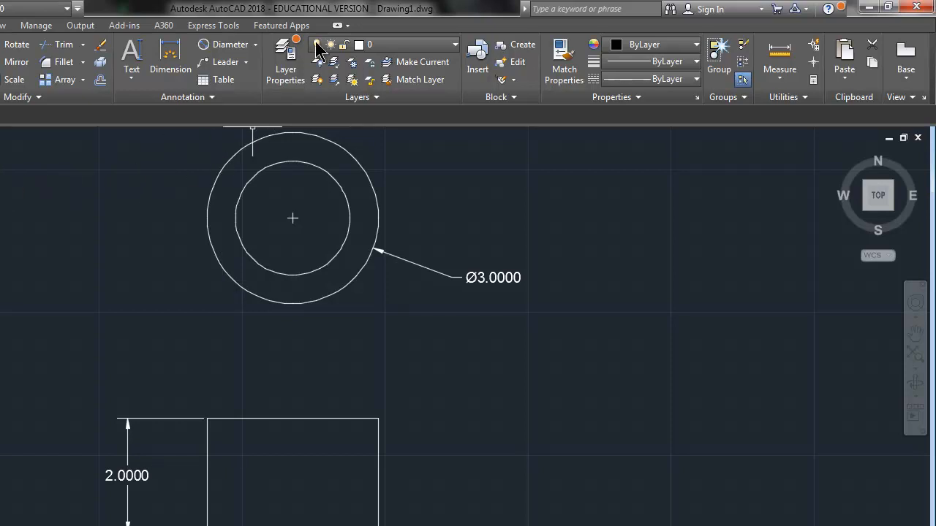
Step: Create a layer named CUTTING PLANE LINE and set its color to cyan
left_click(285, 71)
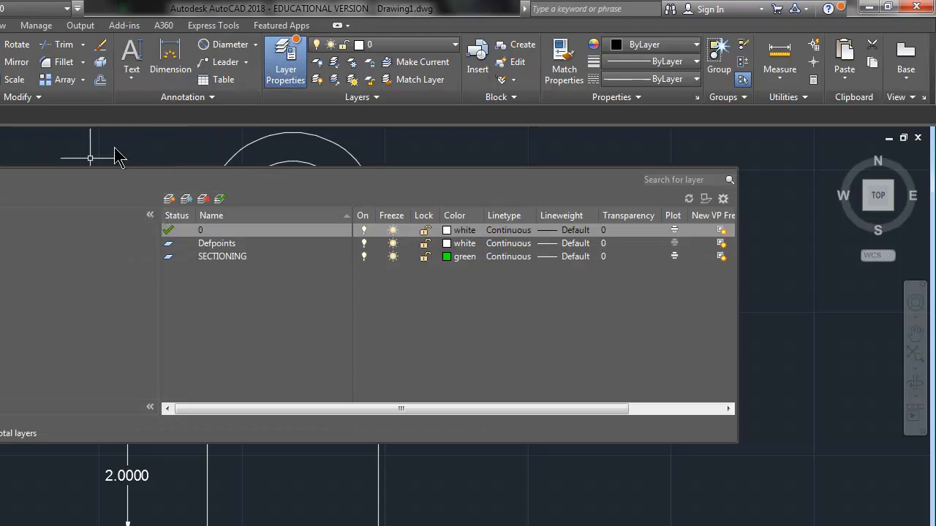
left_click(169, 198)
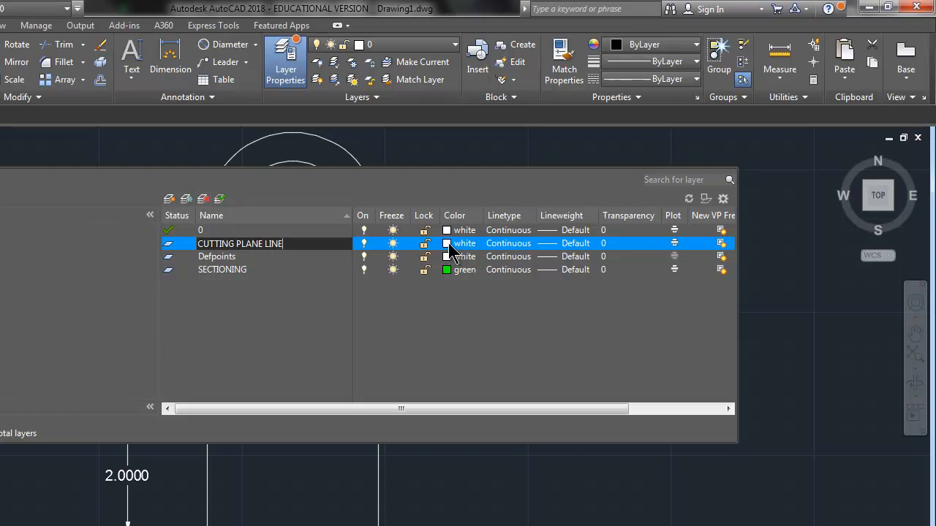
left_click(447, 244)
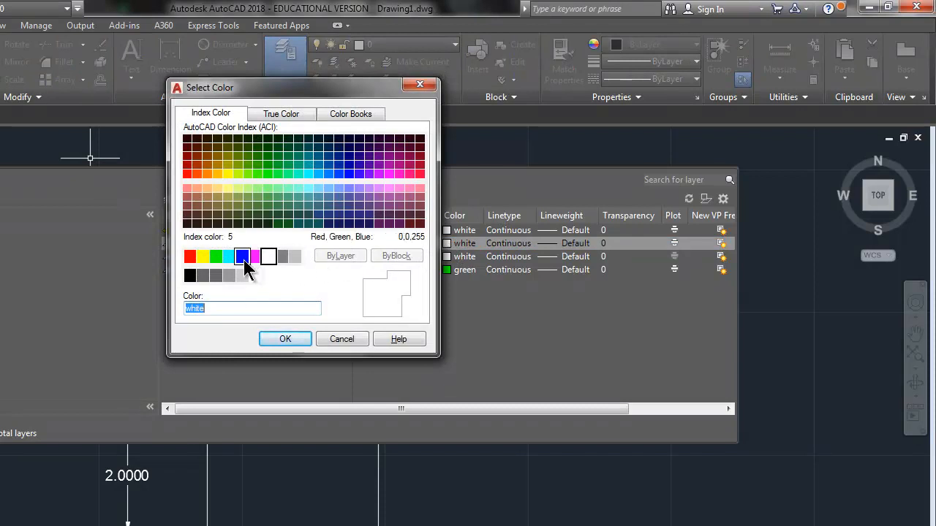
left_click(228, 258)
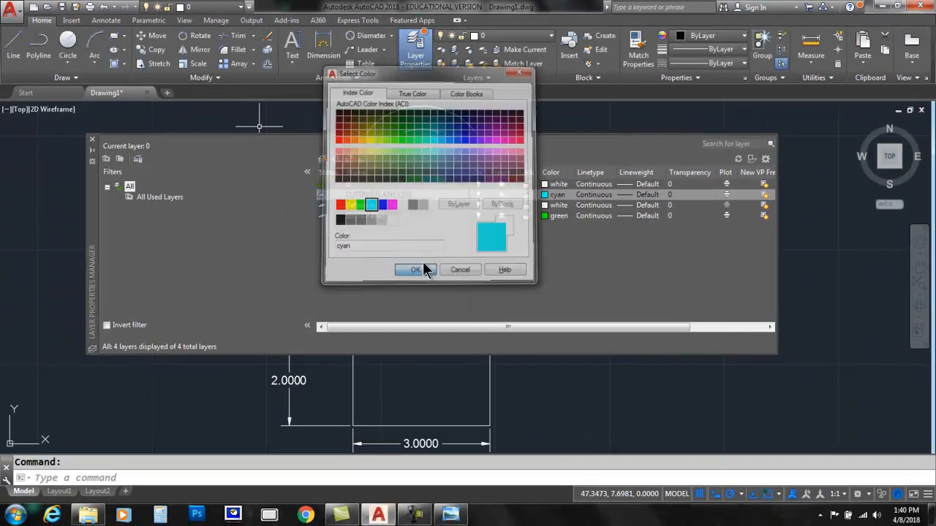
left_click(417, 271)
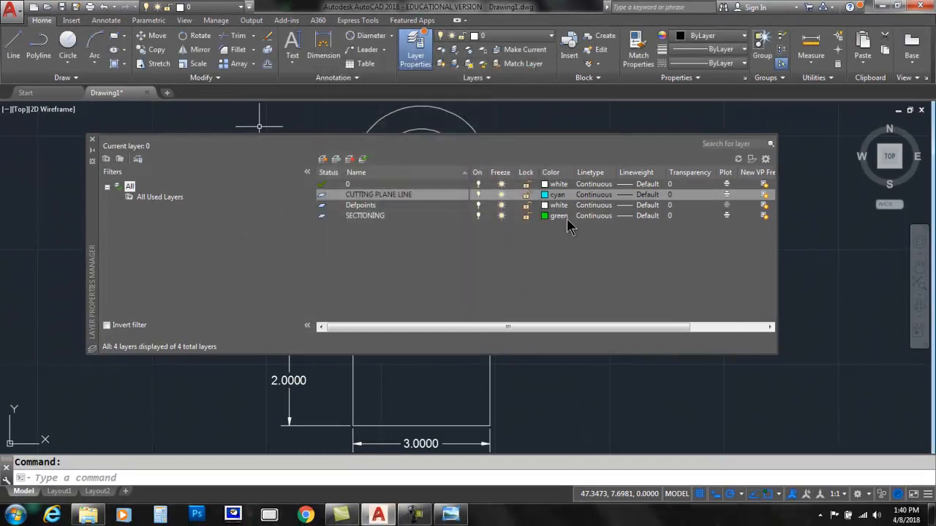
Step: Switch to sec30001.jpg in Windows Photo Viewer, magnify Figure 23-2 and temporarily sketch a long-dash, two-short-dash line above its circular view
left_click(448, 517)
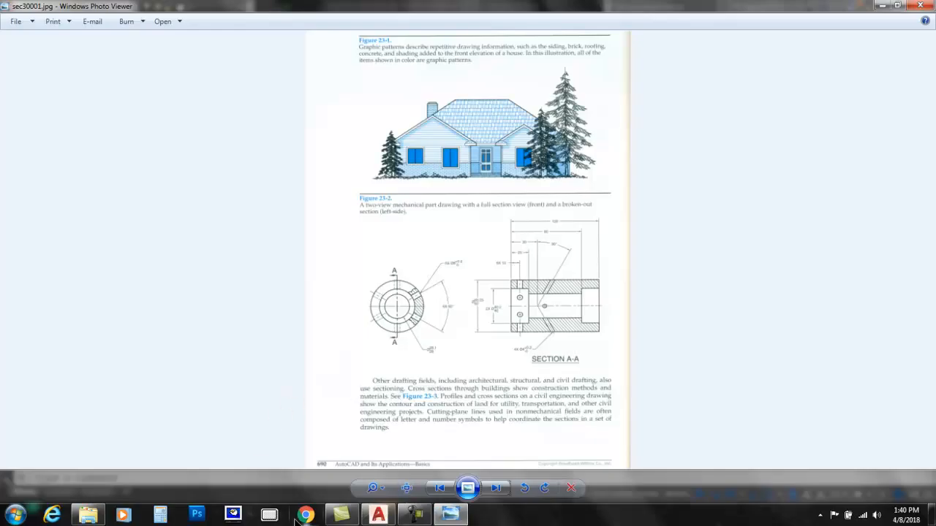
left_click(269, 514)
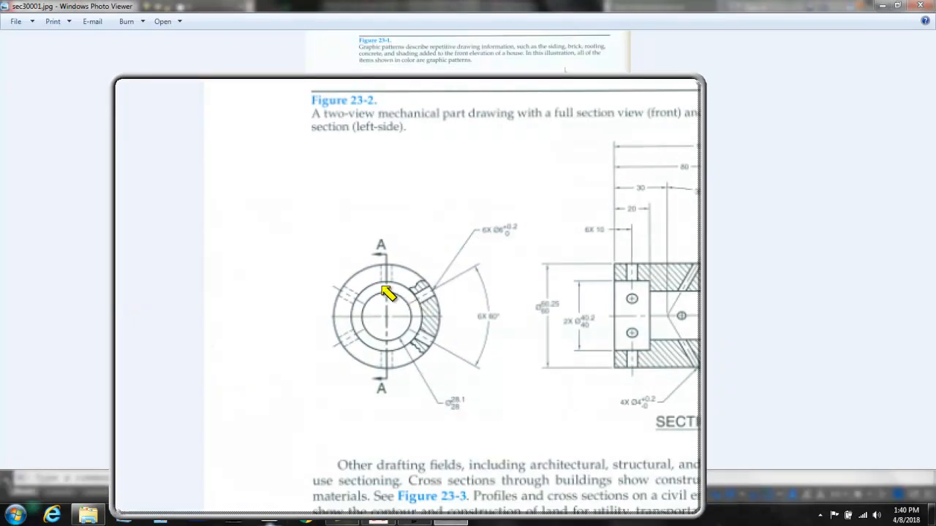
left_click_drag(213, 185, 436, 184)
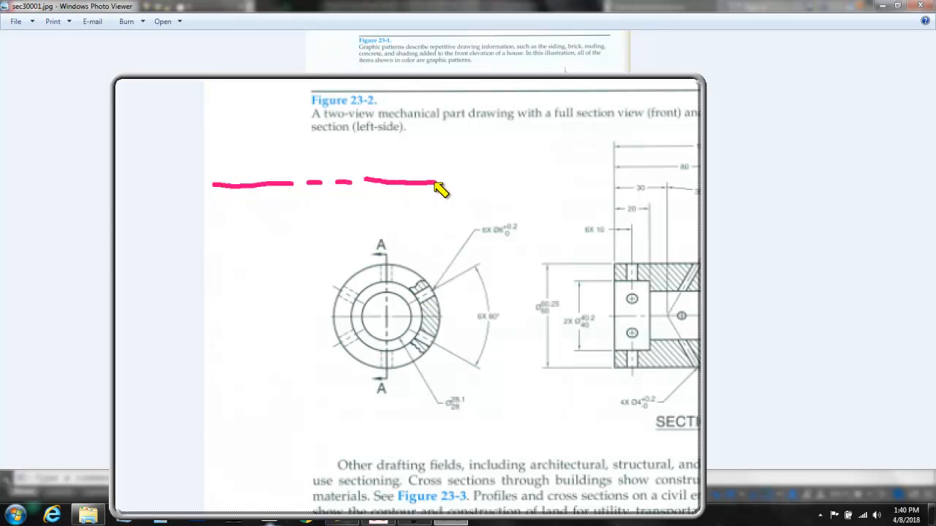
key("Escape")
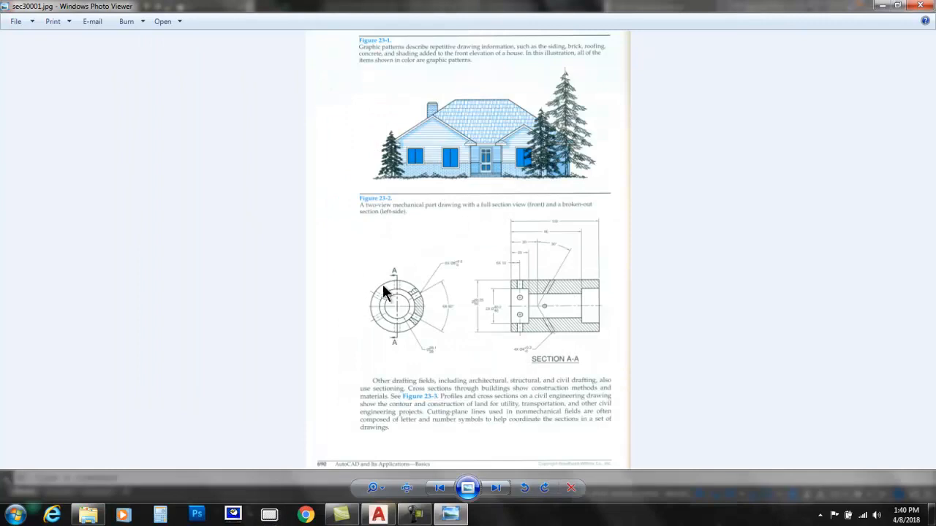
Step: Switch to AutoCAD and load the PHANTOM linetype from acad.lin for the CUTTING PLANE LINE layer
key("alt+Tab")
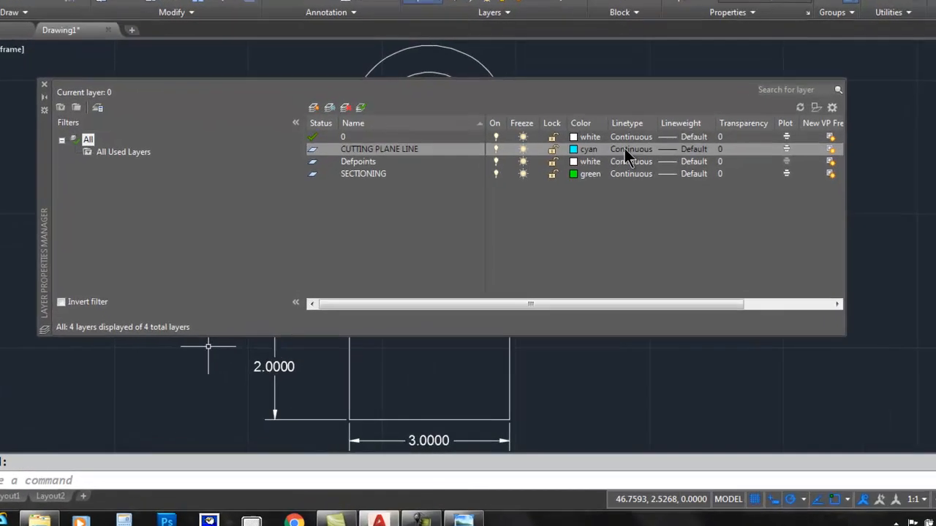
left_click(593, 194)
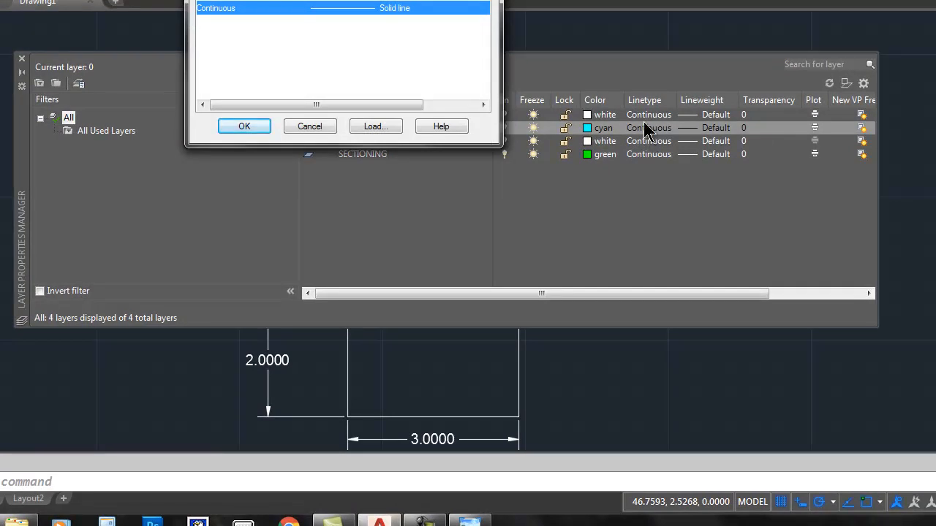
left_click_drag(395, 3, 487, 178)
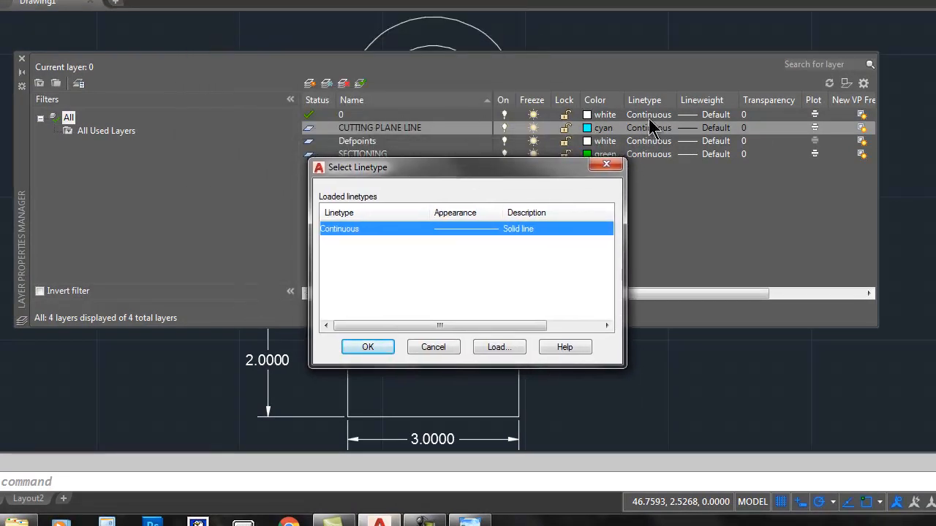
left_click(500, 347)
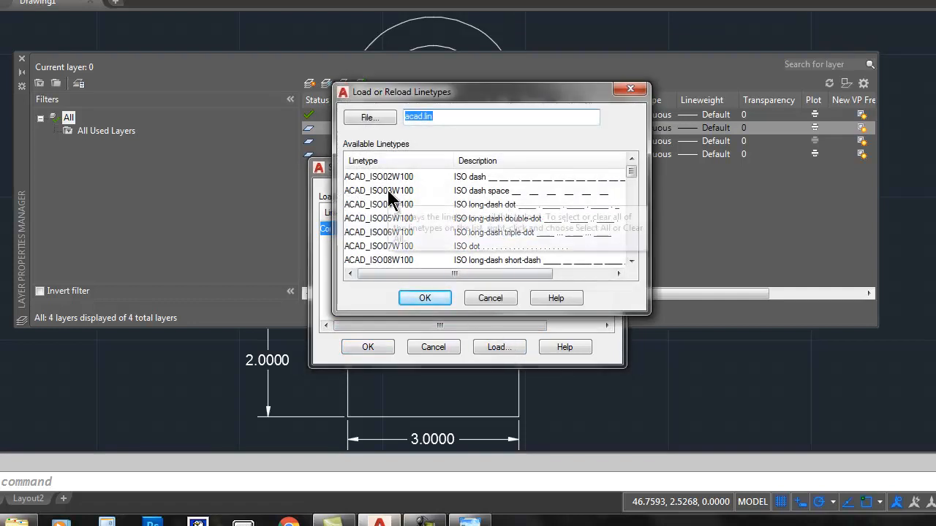
left_click(387, 190)
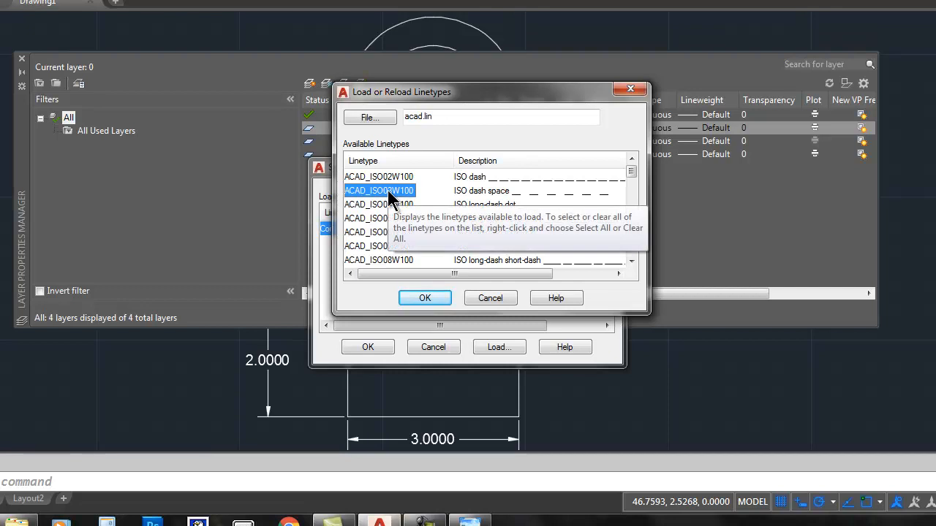
key("p")
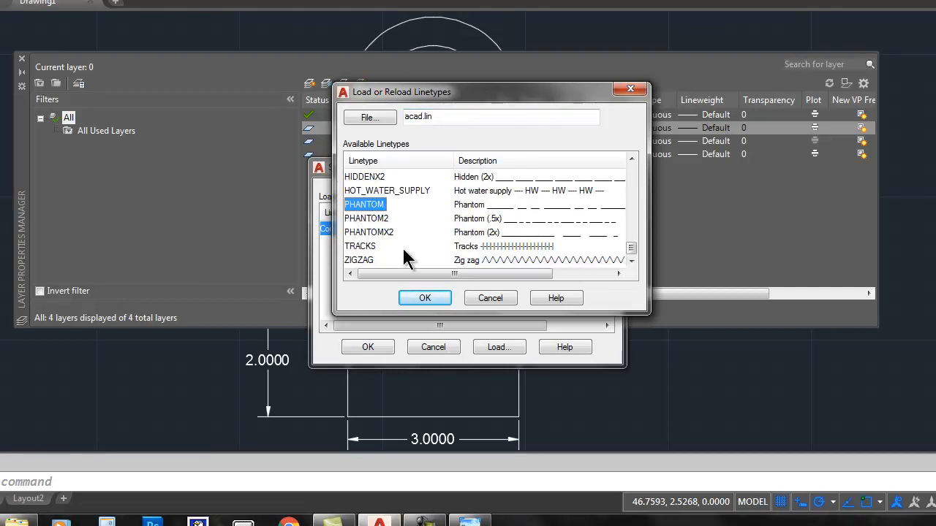
left_click(431, 296)
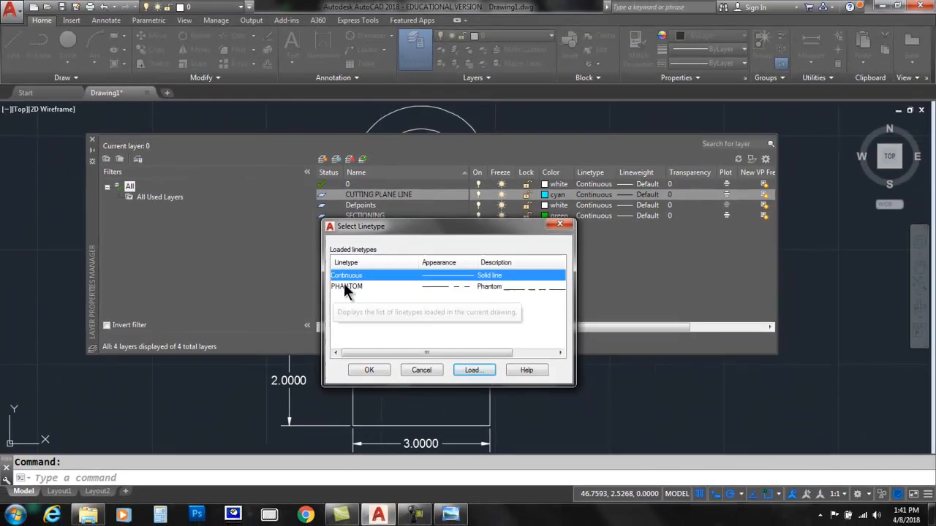
Step: Assign the PHANTOM linetype to the CUTTING PLANE LINE layer, make that layer current and close the layer manager
left_click(337, 244)
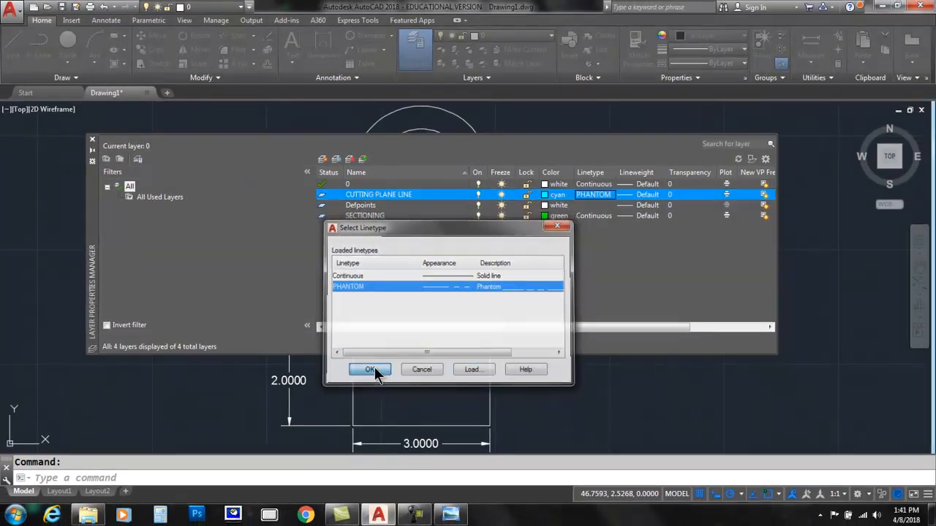
left_click(373, 369)
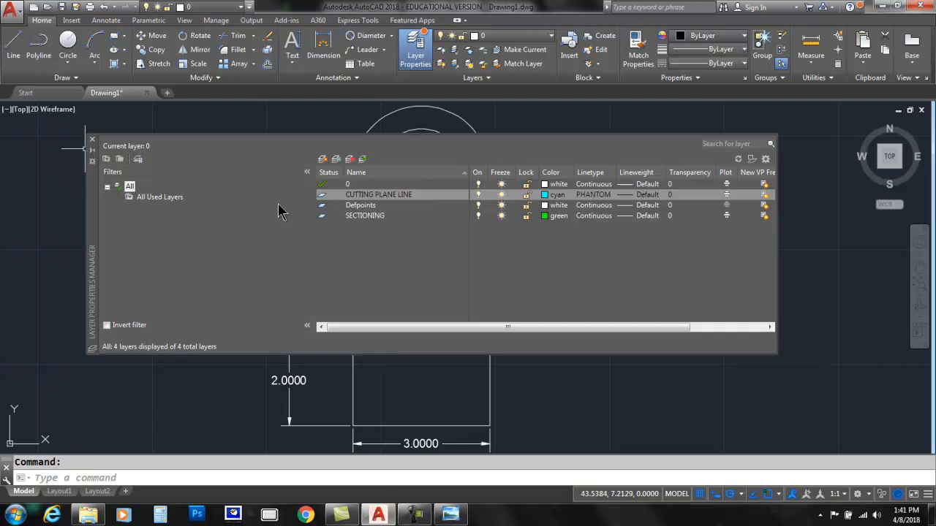
double_click(326, 196)
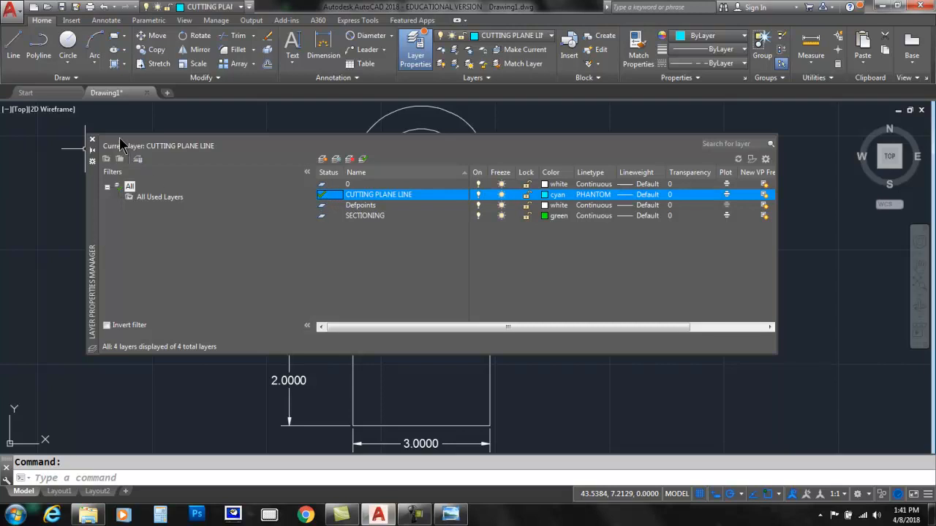
left_click(92, 139)
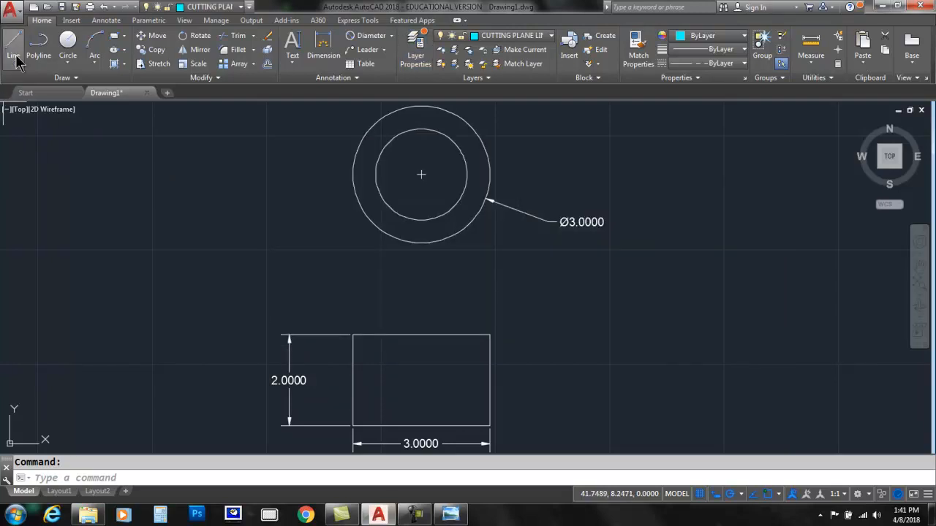
Step: Draw a trial horizontal line between the concentric circles and the rectangle, and erase it
left_click(13, 48)
left_click(191, 272)
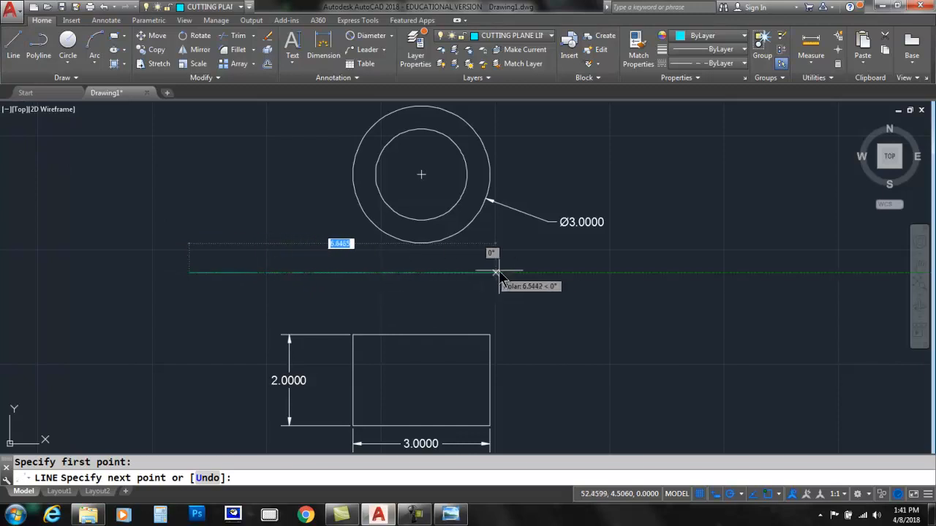
left_click(542, 273)
key("Return")
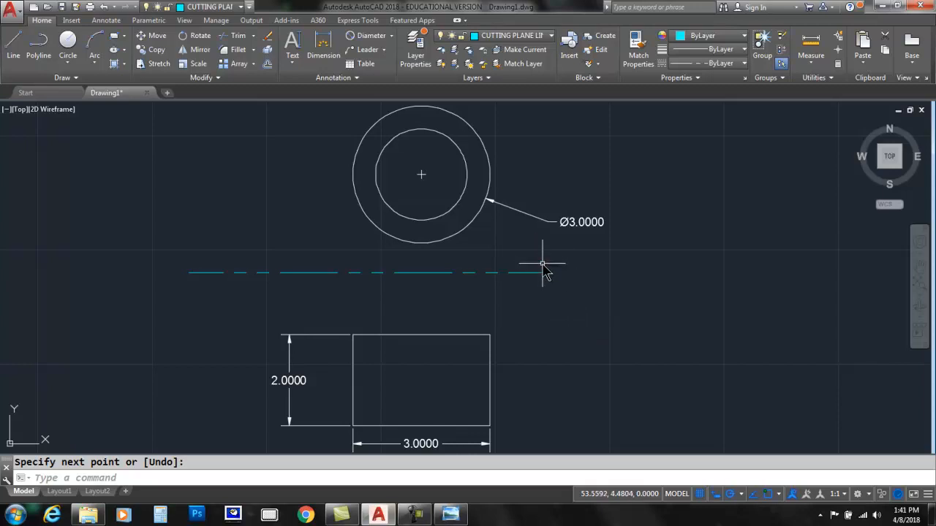
left_click(438, 274)
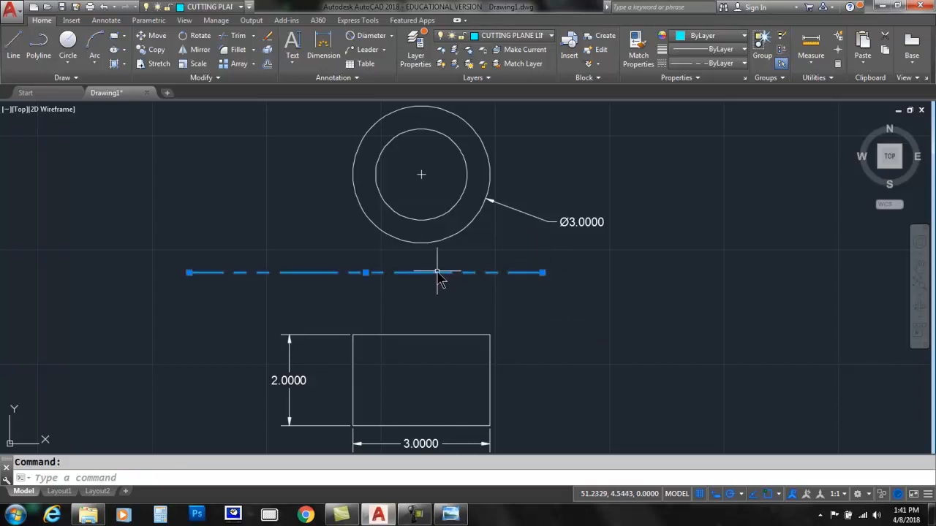
key("Delete")
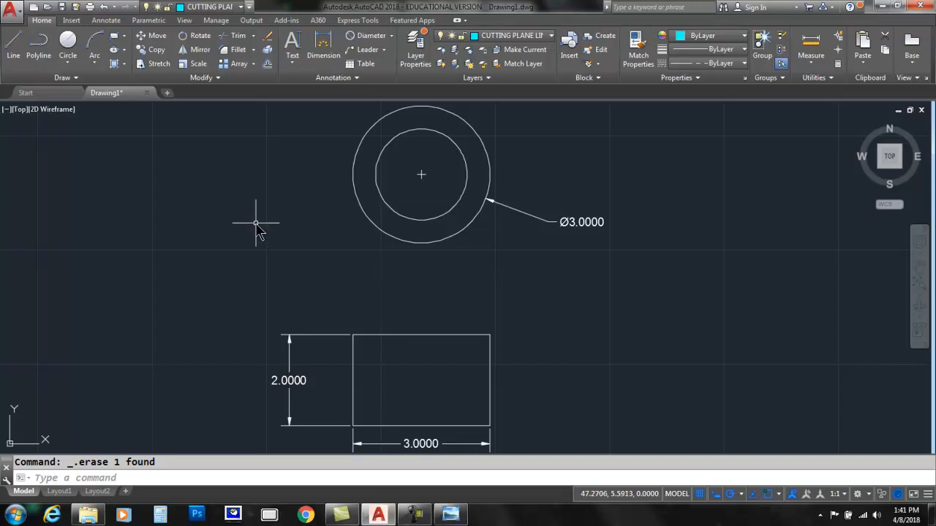
Step: Draw a trial QLEADER beside the circles with a leftward arrow segment about 0.8 long and a downward segment about 2.9 long, without text
type("QLE")
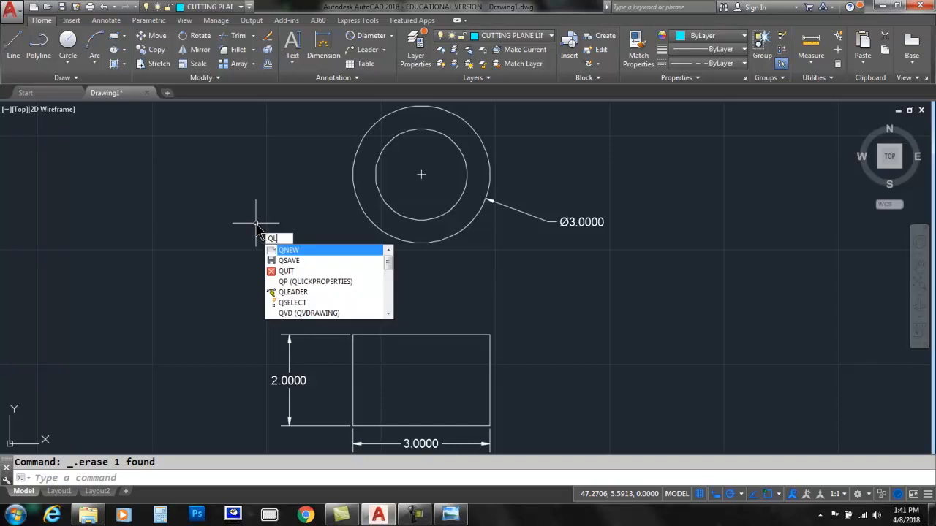
key("Return")
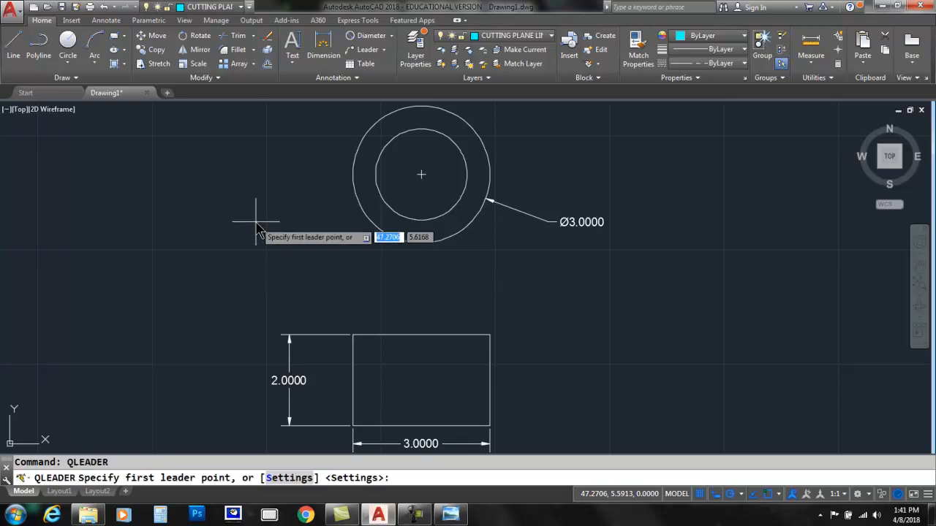
scroll(256, 214, "up", 3)
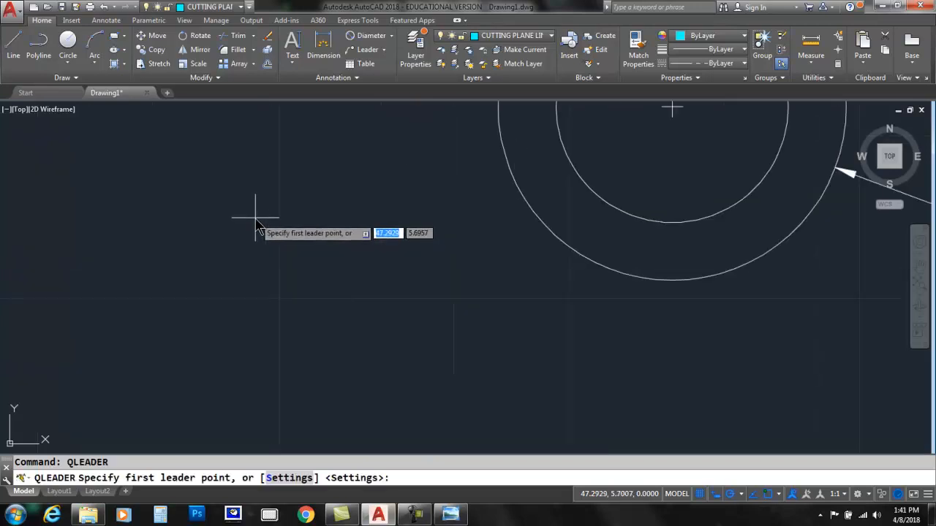
left_click(212, 198)
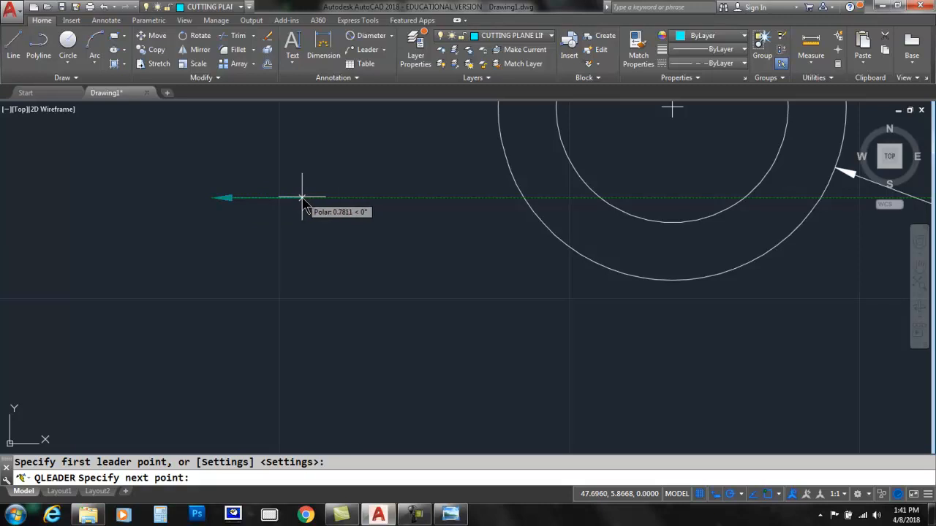
left_click(300, 198)
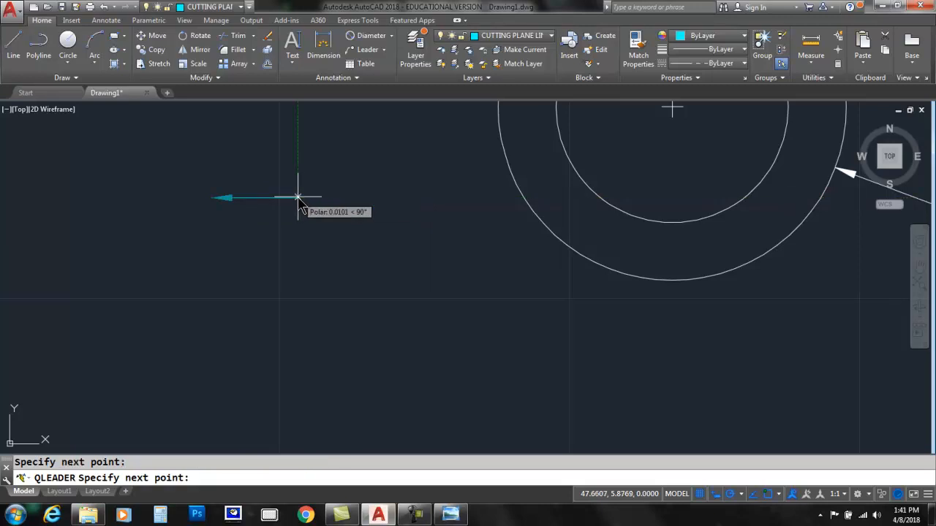
scroll(309, 277, "down", 4)
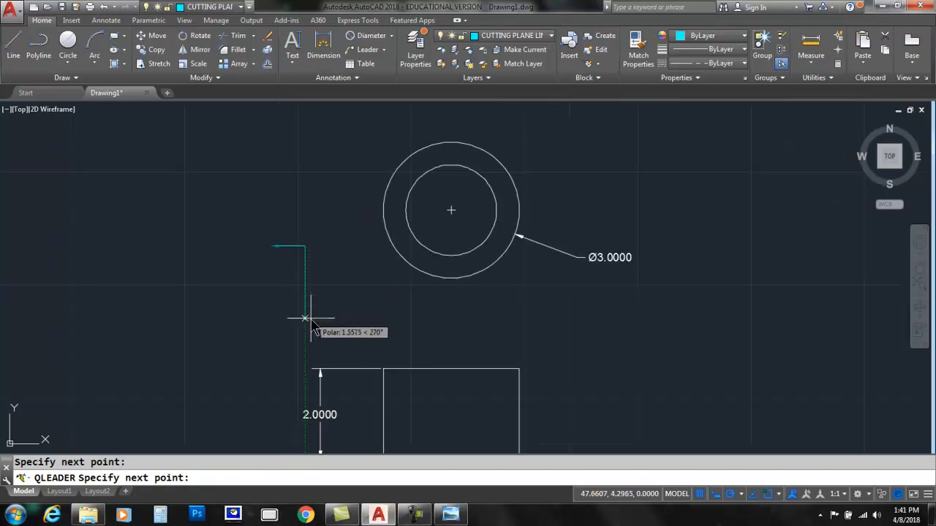
left_click(305, 378)
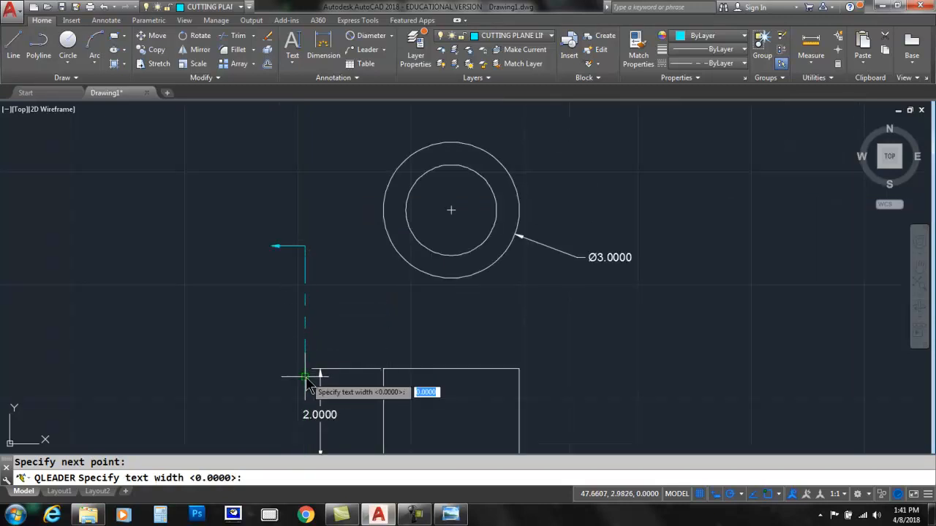
key("Return")
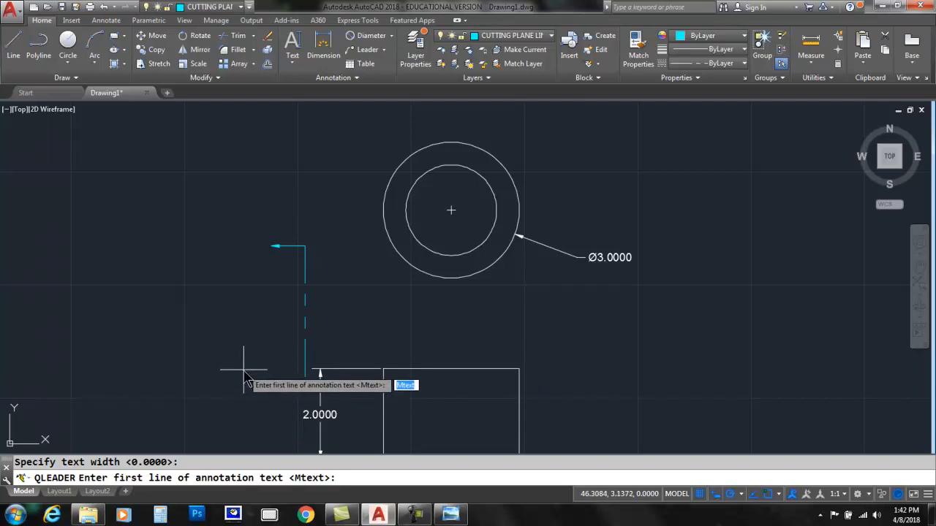
key("Escape")
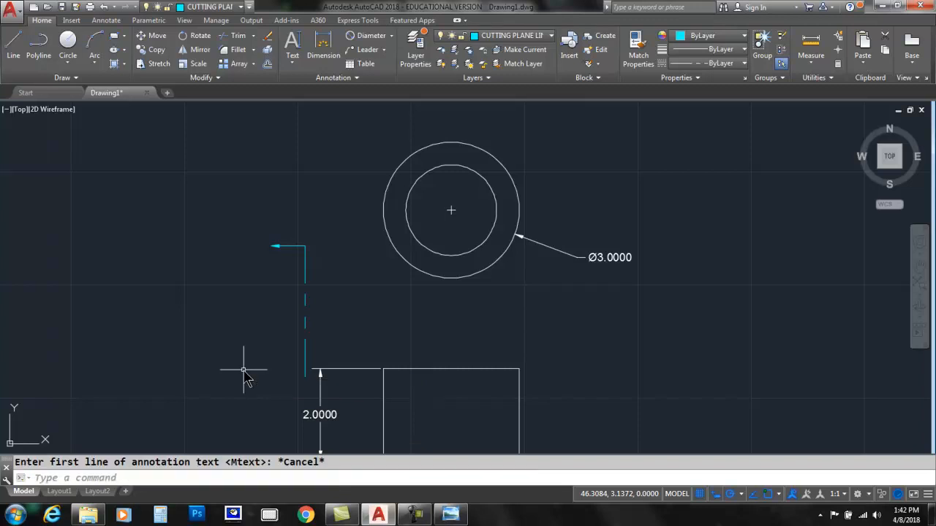
Step: Temporarily circle the leader's arrow corner and mark a horizontal cutting-plane line with an upward arrow from the circles' center
key("ctrl+2")
mouse_move(336, 230)
left_mouse_down()
mouse_move(259, 246)
mouse_move(319, 230)
left_mouse_up()
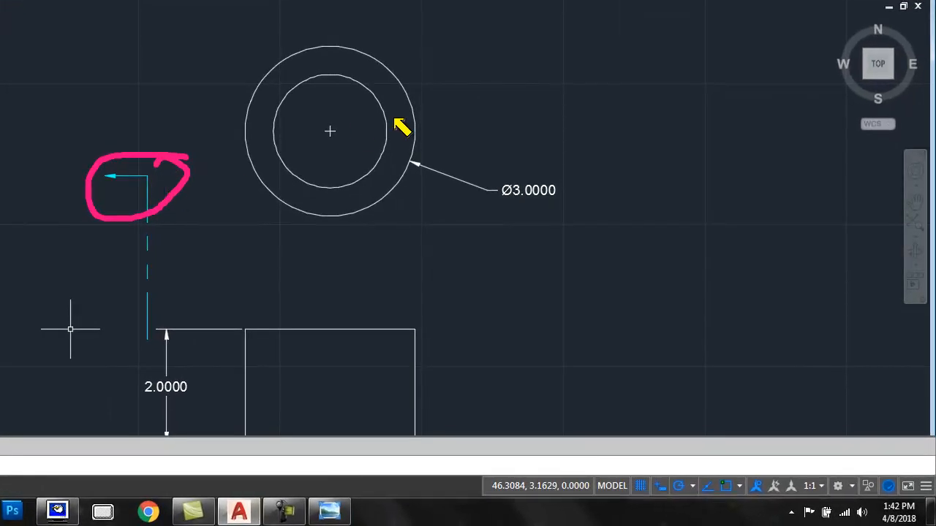
mouse_move(440, 85)
left_mouse_down()
mouse_move(442, 132)
mouse_move(333, 130)
left_mouse_up()
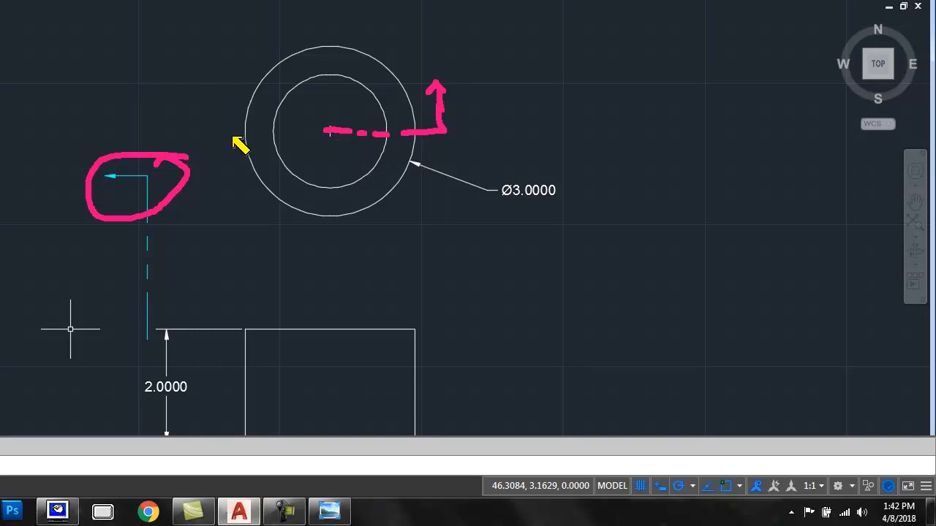
key("Escape")
Step: Erase the trial leader beside the concentric circles
left_click(176, 159)
left_click(124, 201)
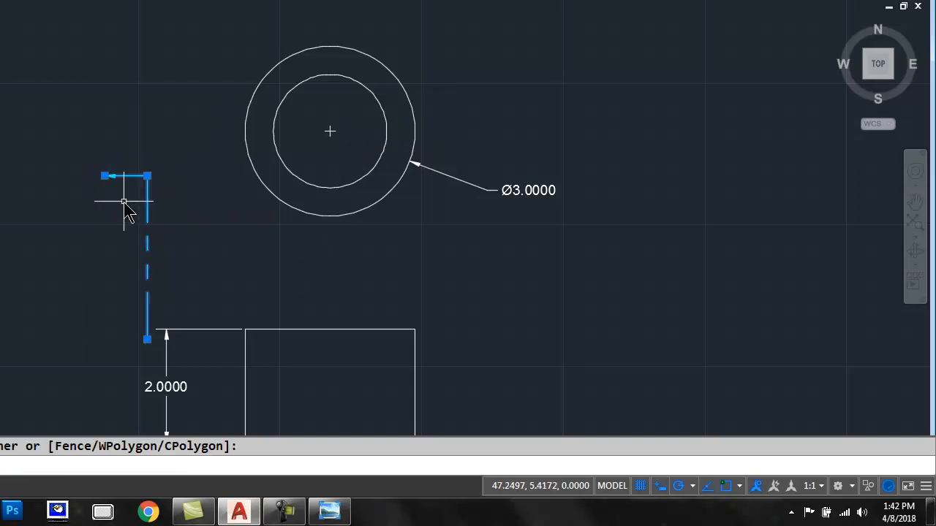
key("Delete")
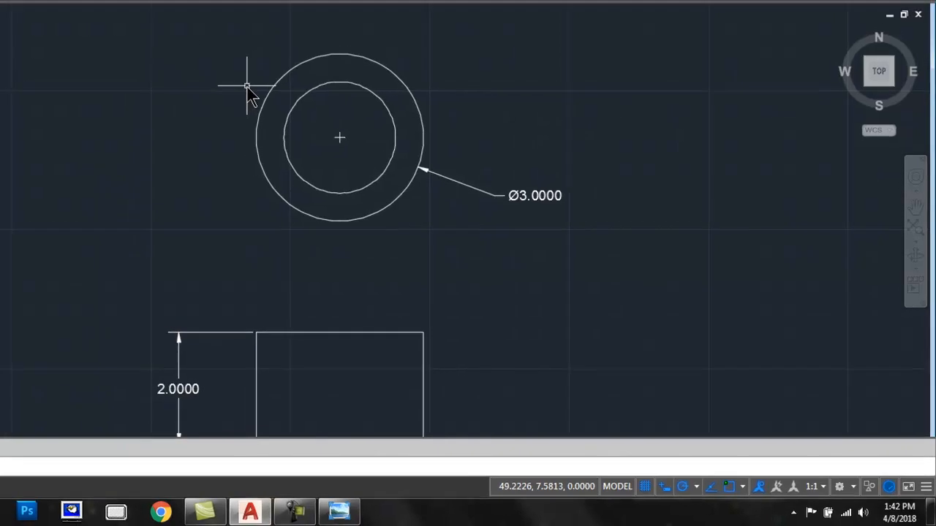
Step: Draw a textless QLEADER with an upward arrow segment about 0.5 long outside the outer circle's east side, running about 1.8 horizontally to the circles' center
scroll(351, 38, "up", 4)
middle_click_drag(295, 240, 295, 233)
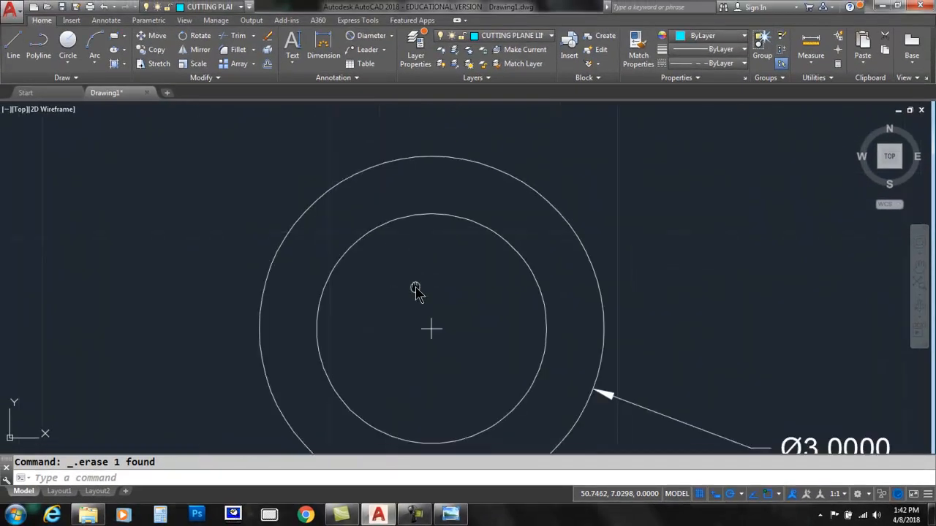
middle_click_drag(414, 290, 386, 251)
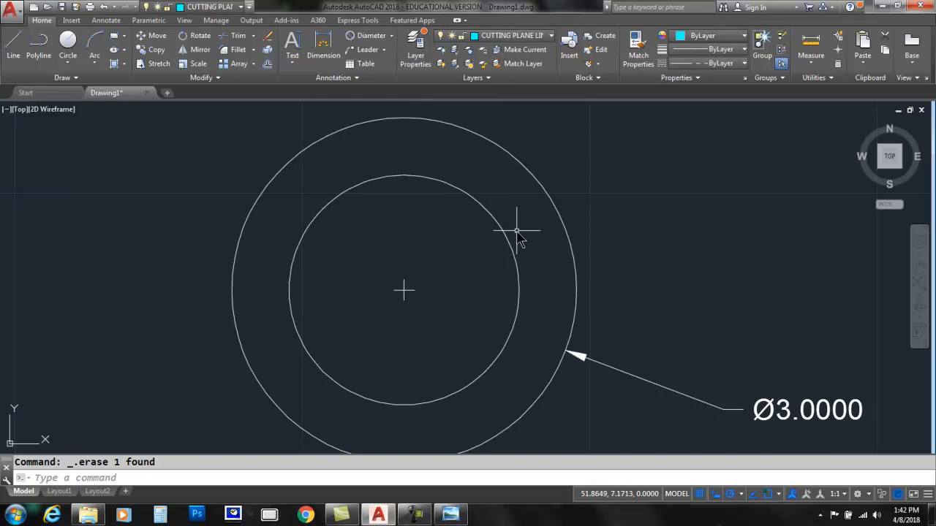
type("QLEADER")
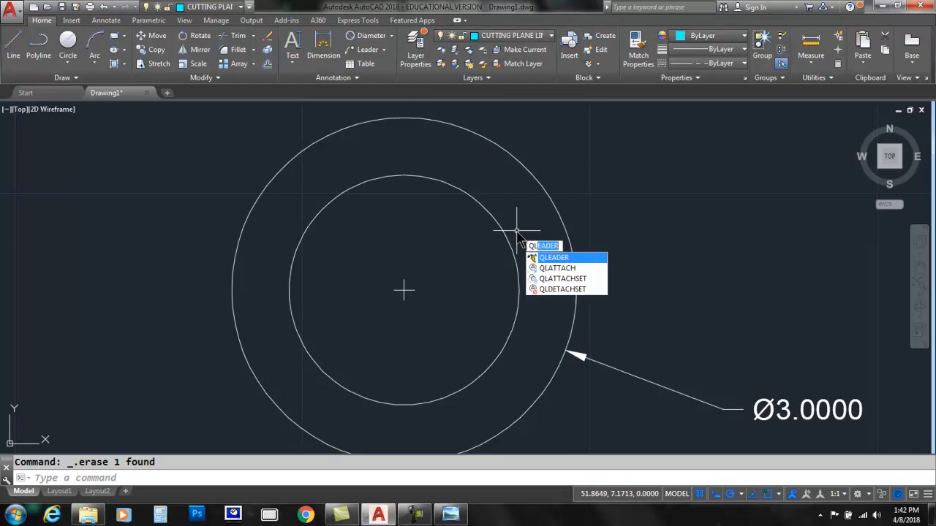
key("Return")
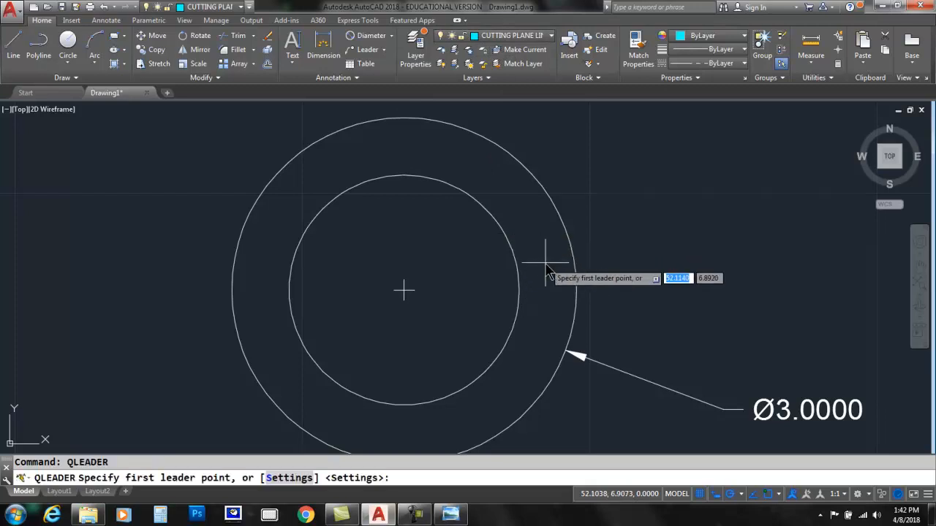
left_click(613, 242)
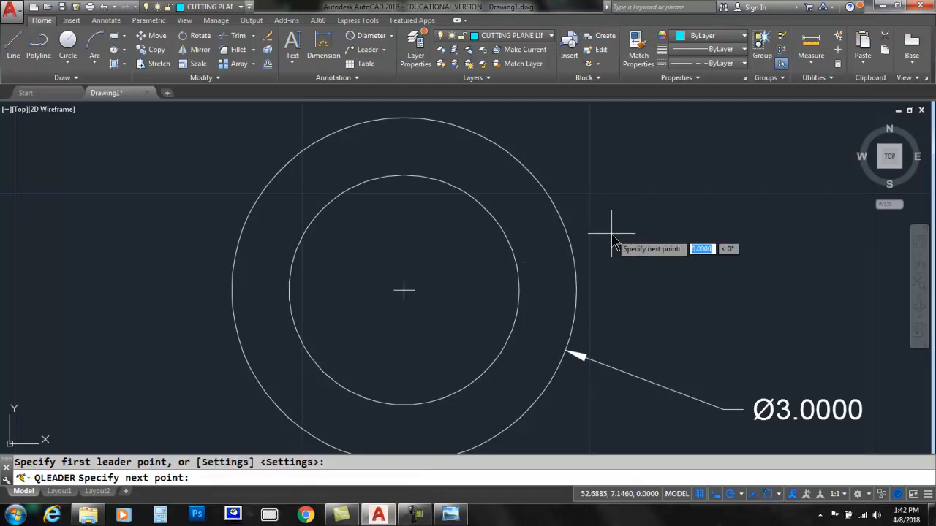
left_click(611, 290)
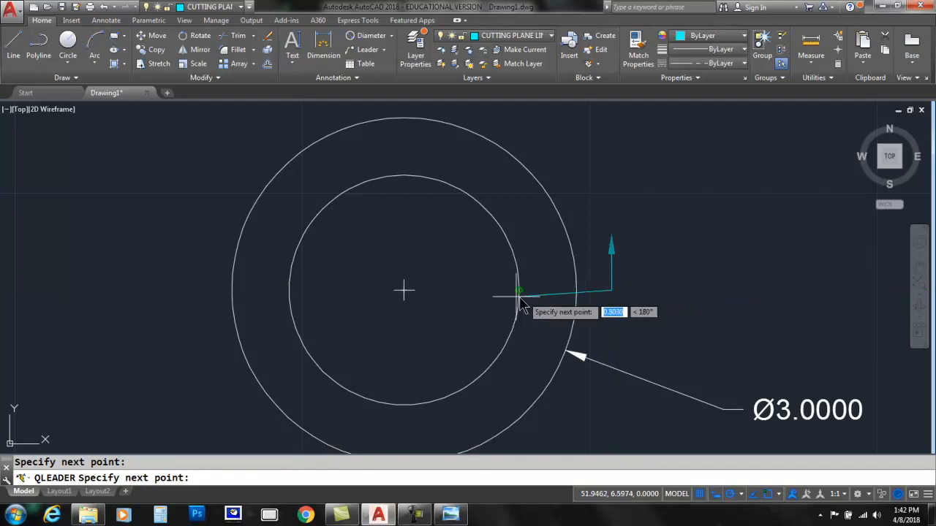
left_click(404, 290)
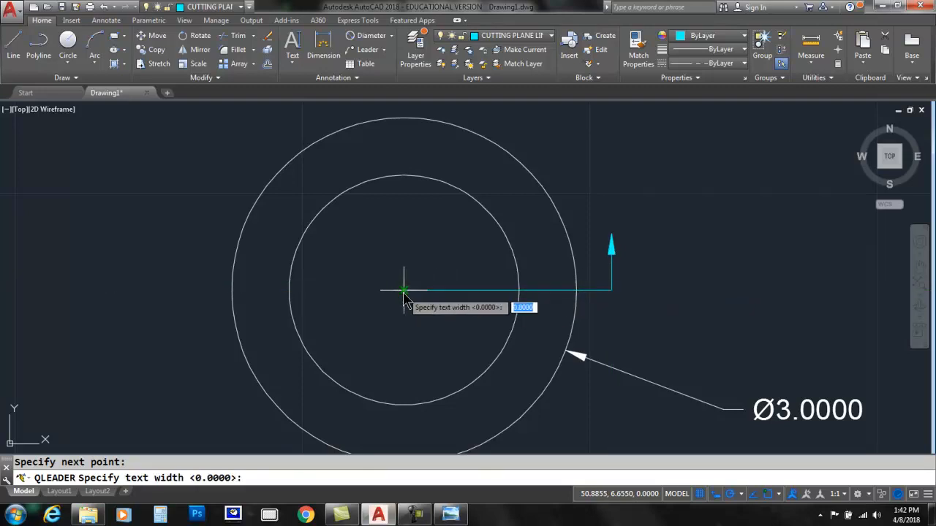
key("Return")
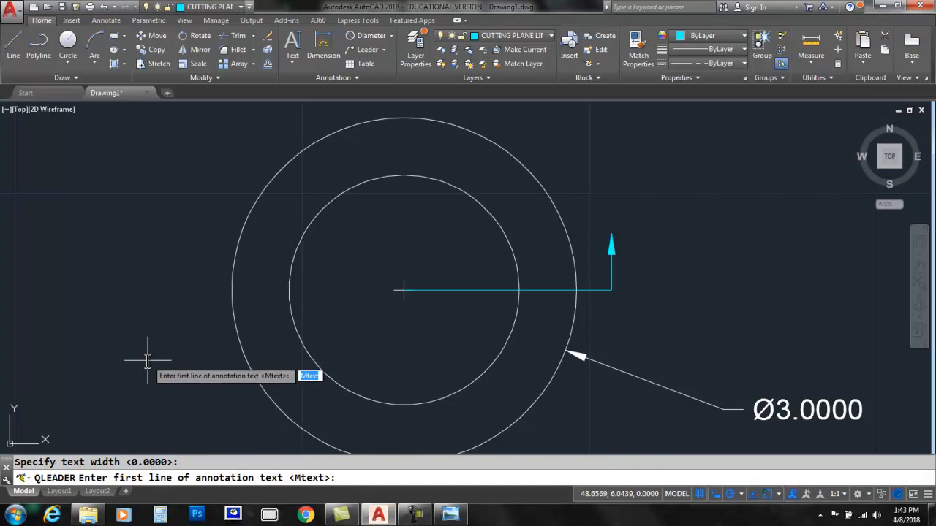
key("Escape")
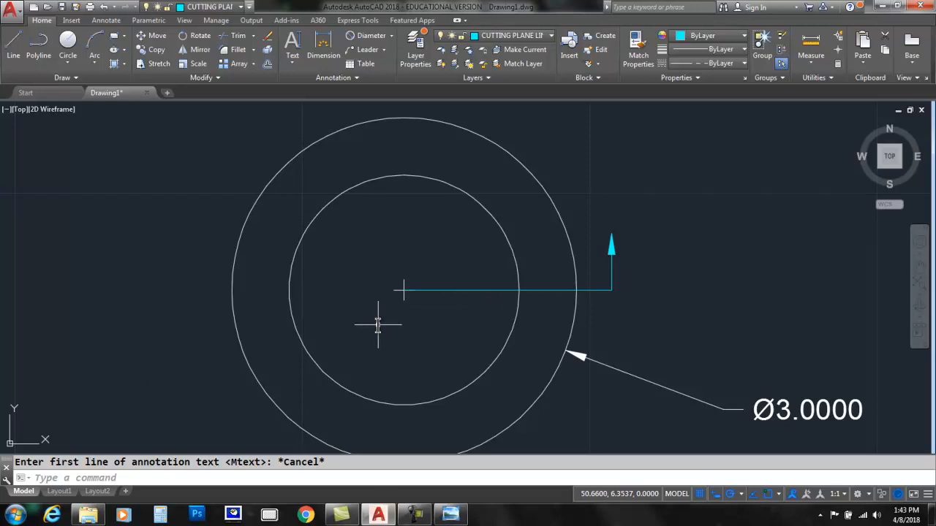
Step: Set the global linetype scale (LTSCALE) to 0.5
type("ltsca")
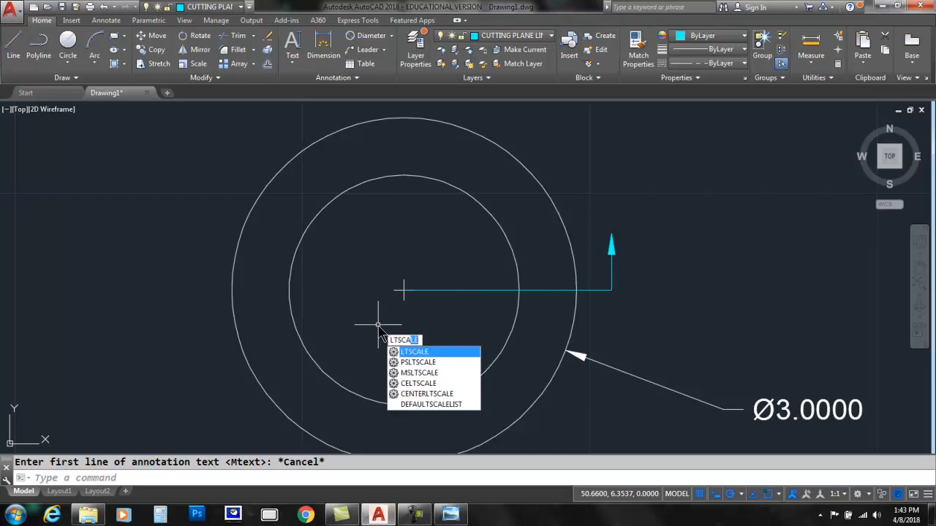
key("Return")
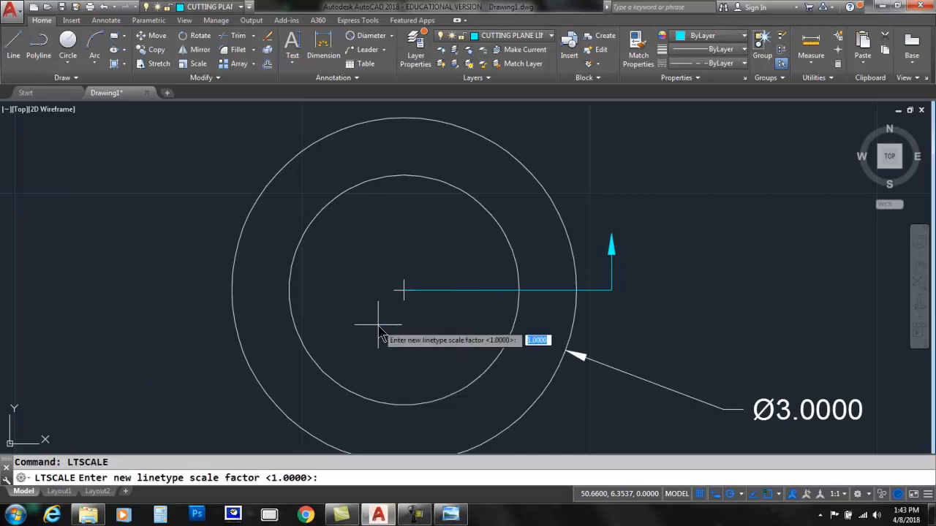
type(".5")
key("Return")
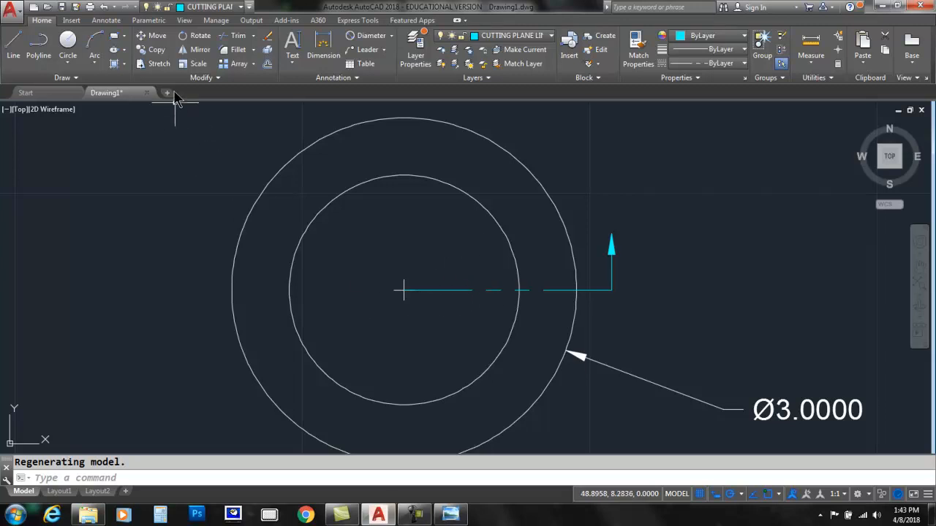
Step: Mirror the cutting-plane leader about a vertical line through the circles' center, keeping the source object
left_click(194, 49)
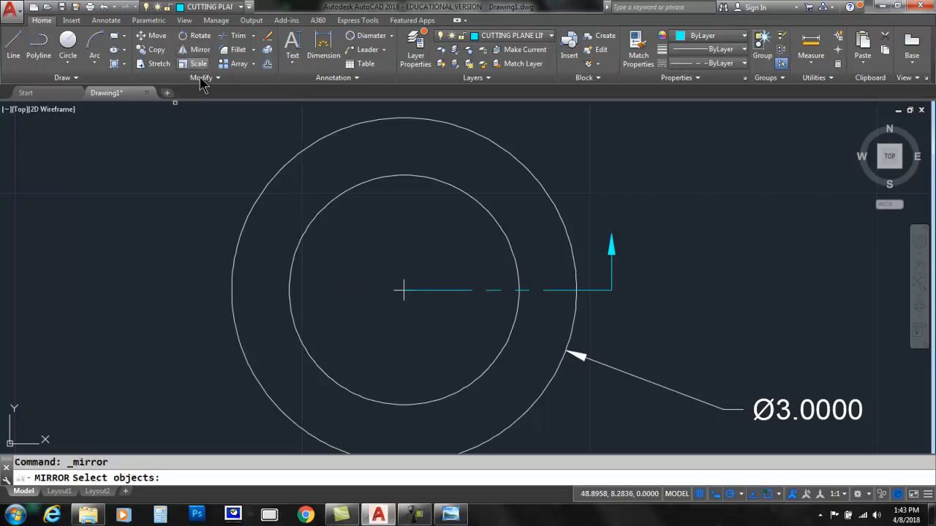
left_click(442, 293)
key("Return")
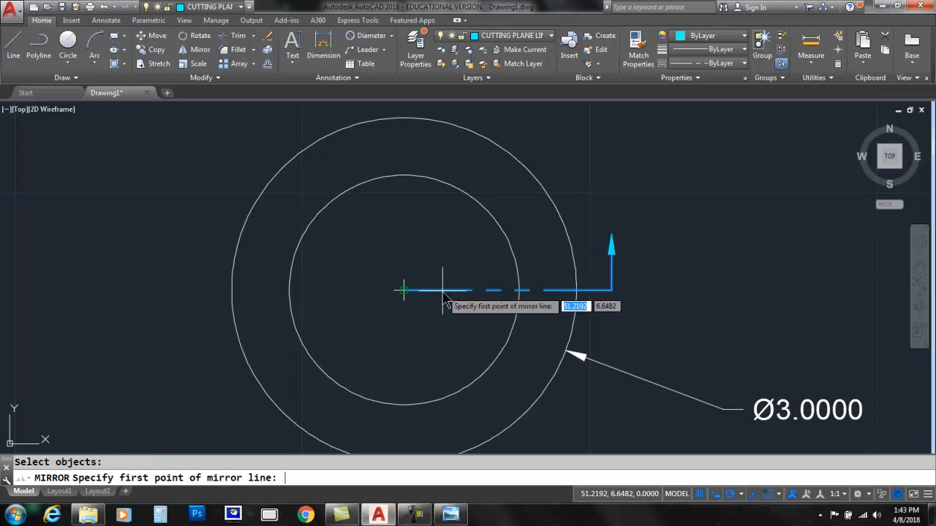
left_click(403, 290)
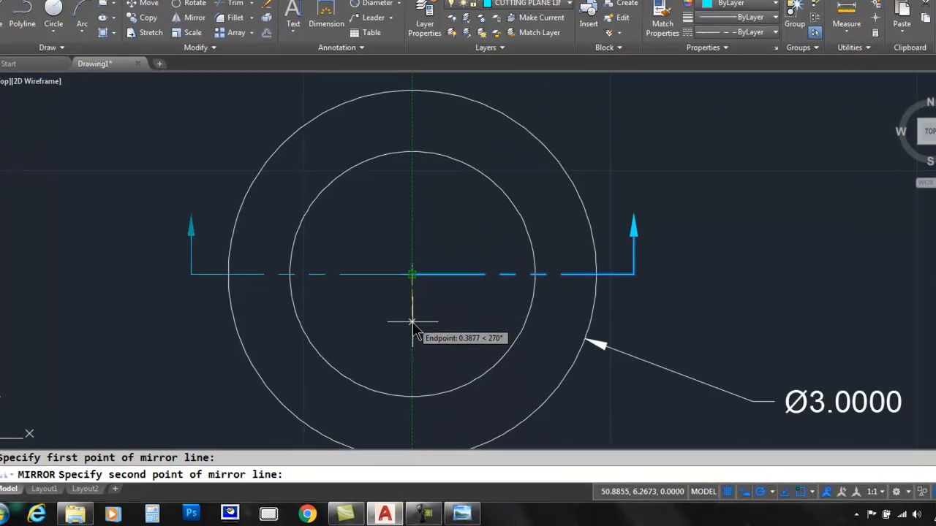
left_click(413, 322)
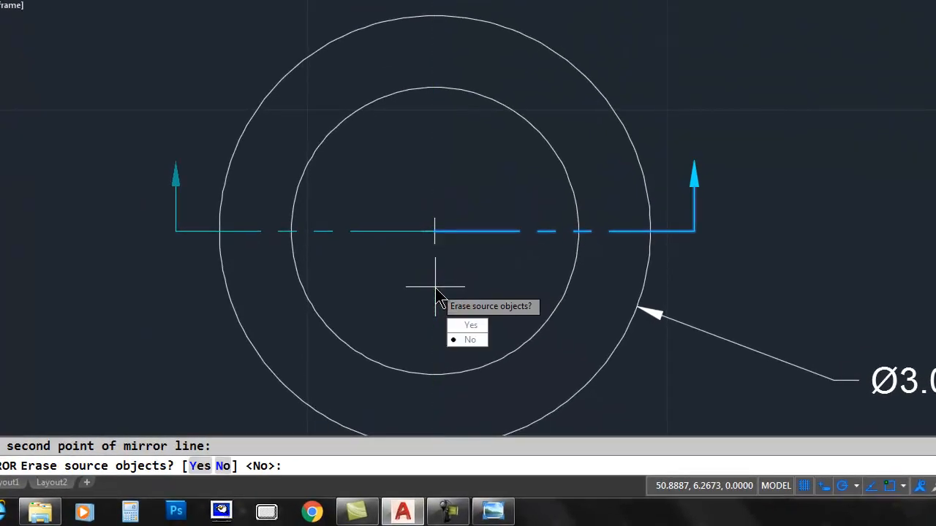
key("Return")
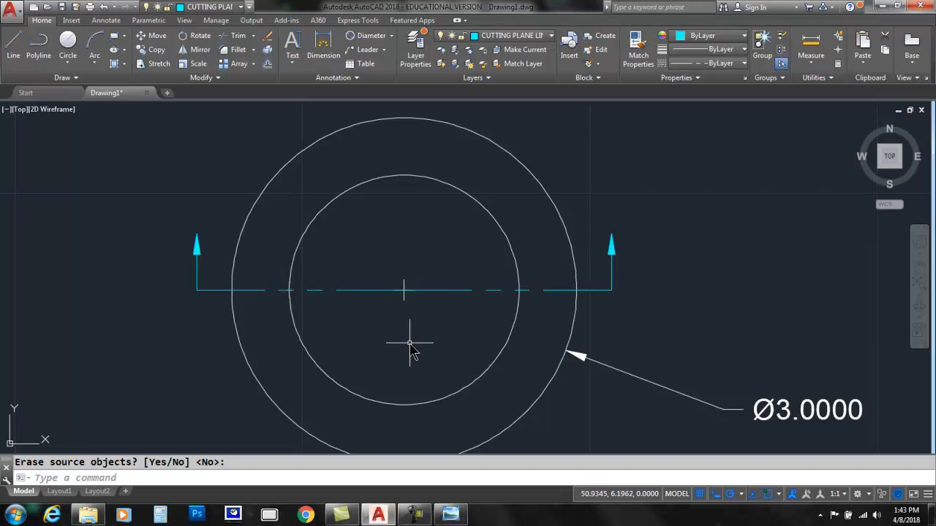
Step: Make layer 0 the current layer
scroll(418, 320, "down", 3)
middle_click_drag(409, 361, 404, 297)
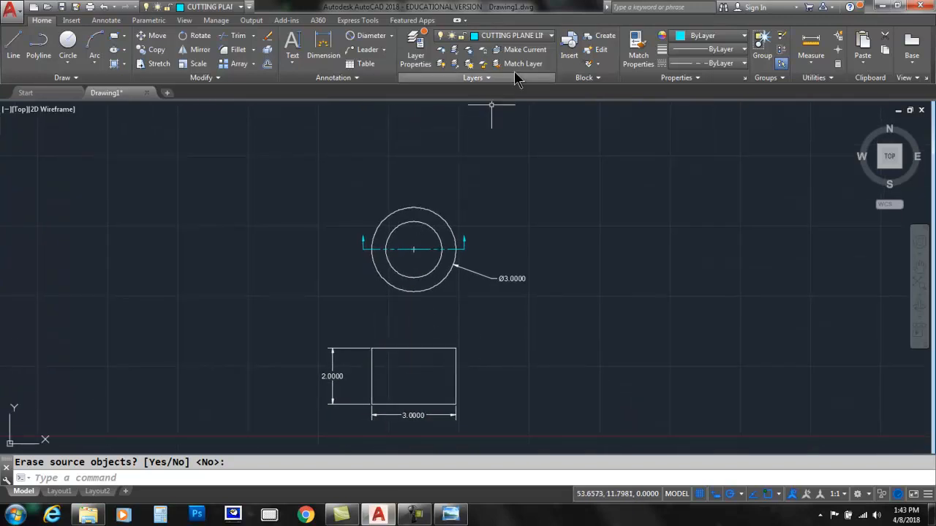
left_click(549, 35)
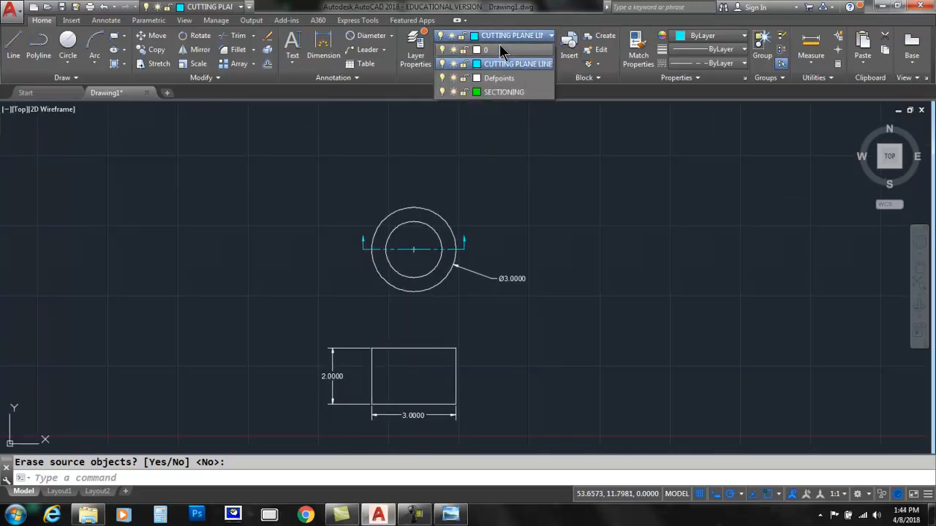
left_click(501, 49)
Step: Temporarily mark two dashed vertical hole edges in the rectangle and an upward viewing arrow toward the circles
scroll(406, 369, "up", 2)
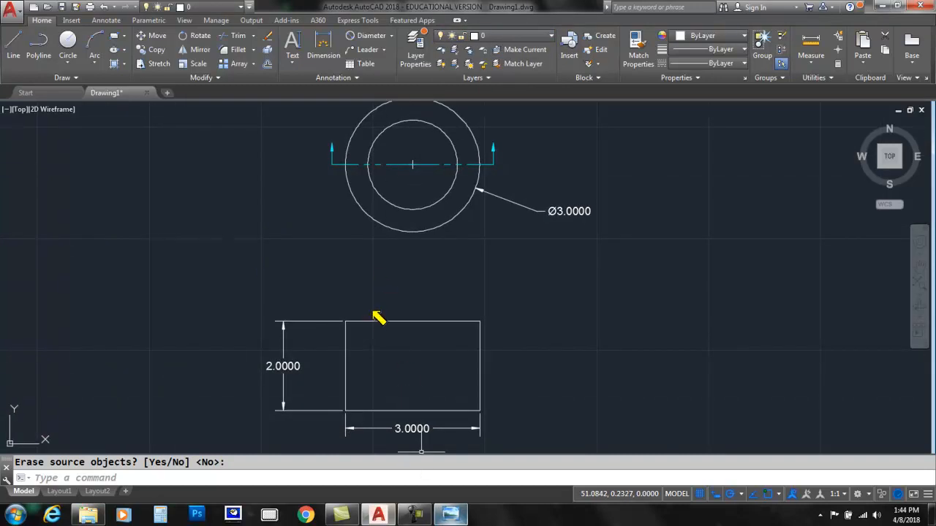
left_click_drag(374, 338, 374, 411)
left_click_drag(448, 324, 457, 408)
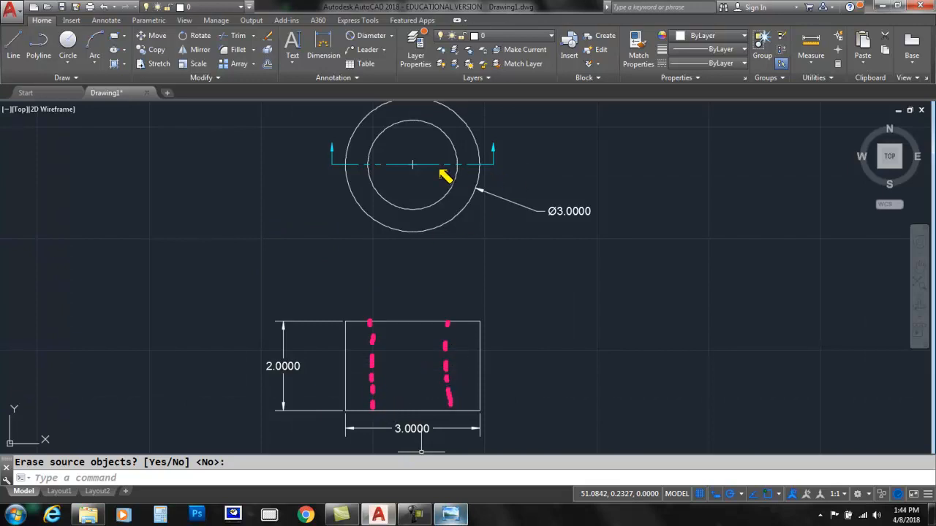
mouse_move(417, 278)
left_mouse_down()
mouse_move(417, 189)
mouse_move(433, 199)
left_mouse_up()
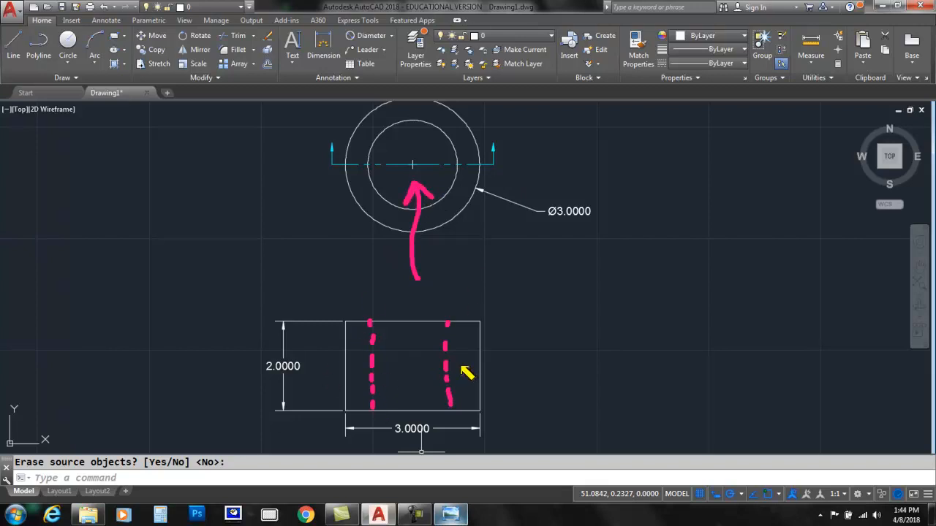
key("Escape")
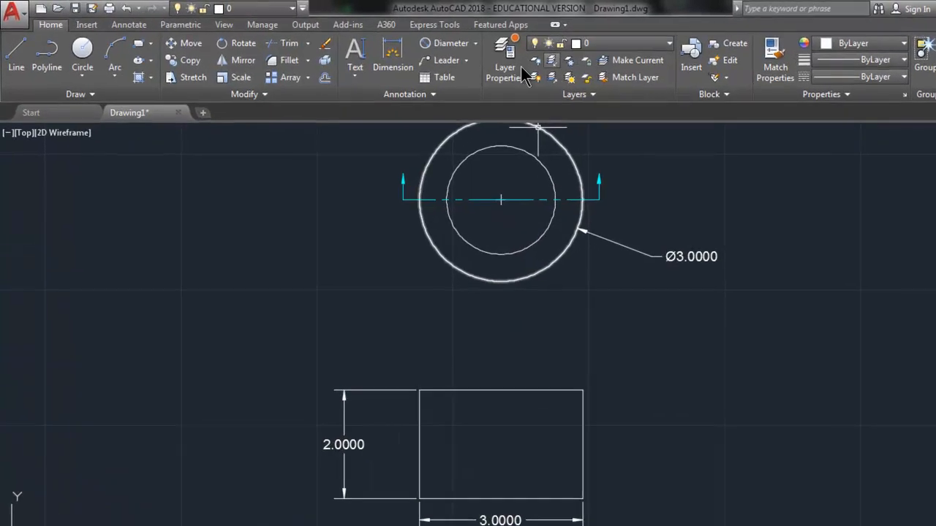
Step: Draw two vertical lines across the rectangle's full height, aligned with the inner circle's intersections with the cutting-plane line
left_click(16, 53)
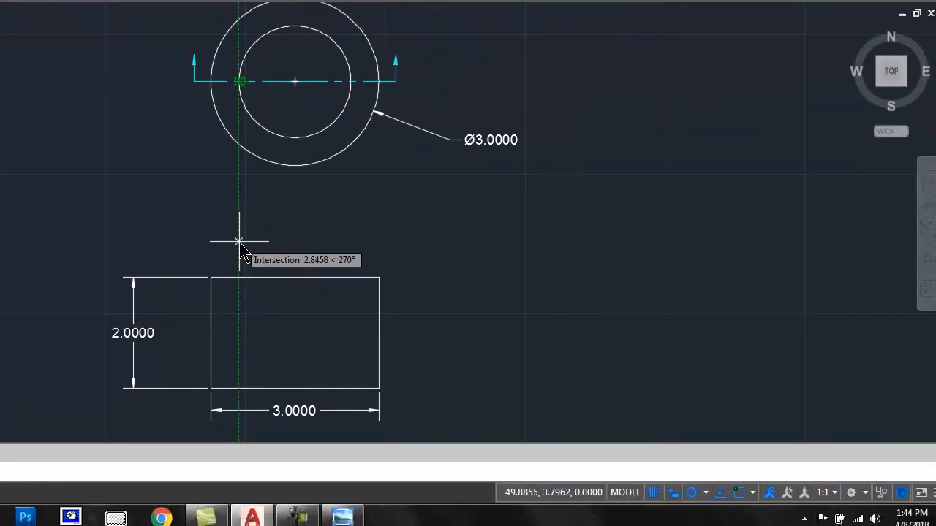
left_click(239, 278)
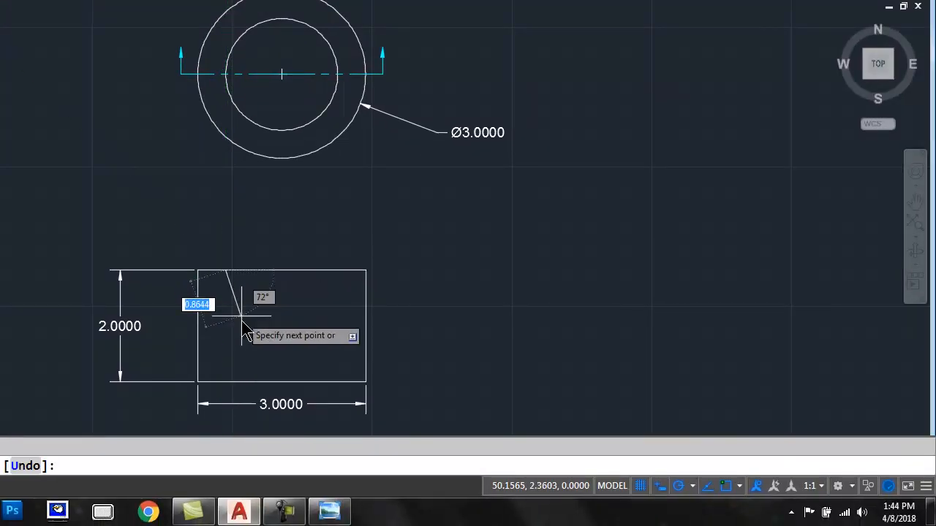
left_click(225, 381)
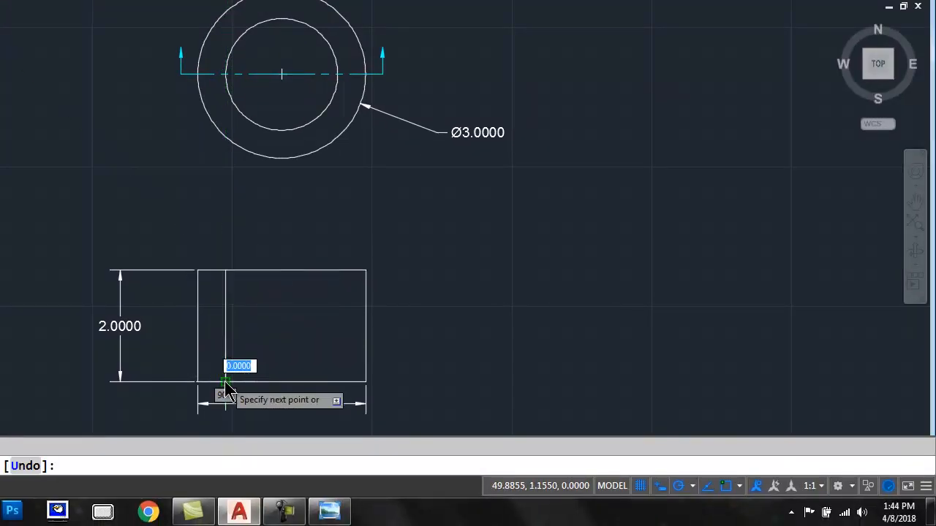
key("Return")
key("Return")
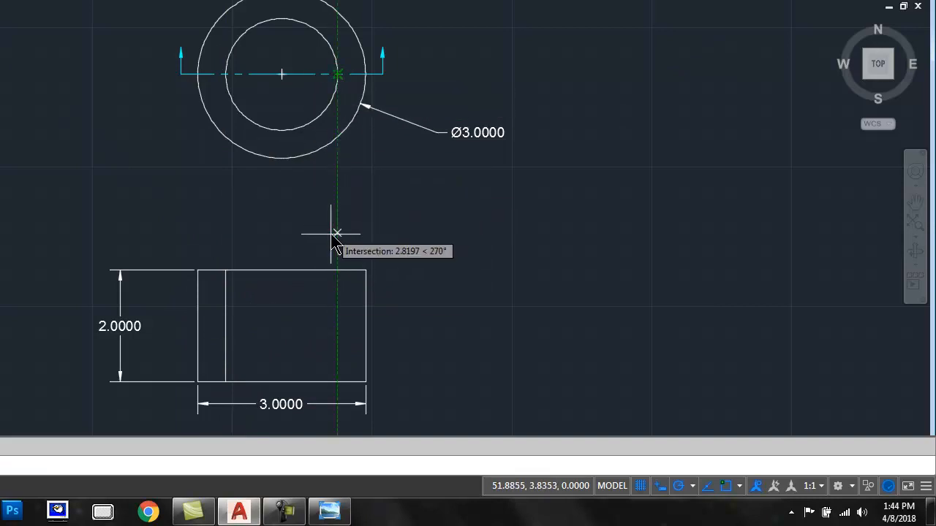
left_click(337, 270)
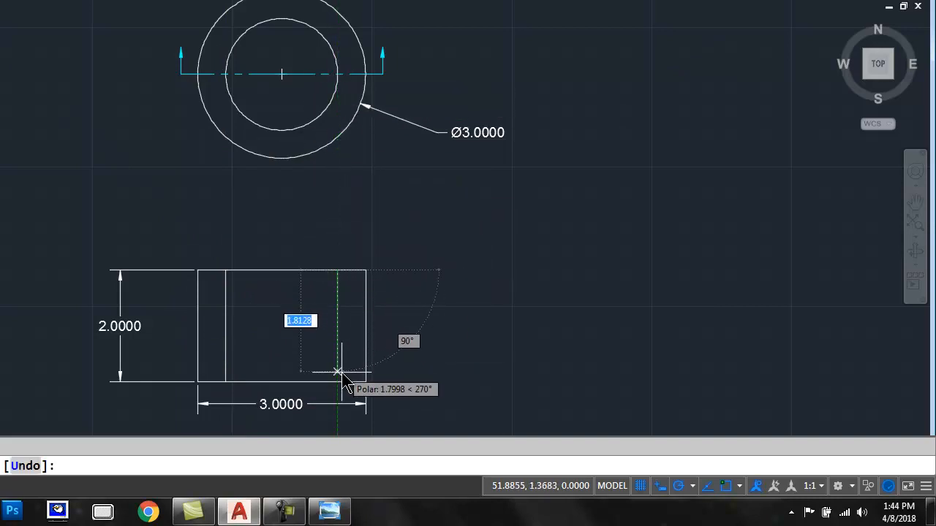
left_click(337, 380)
key("Return")
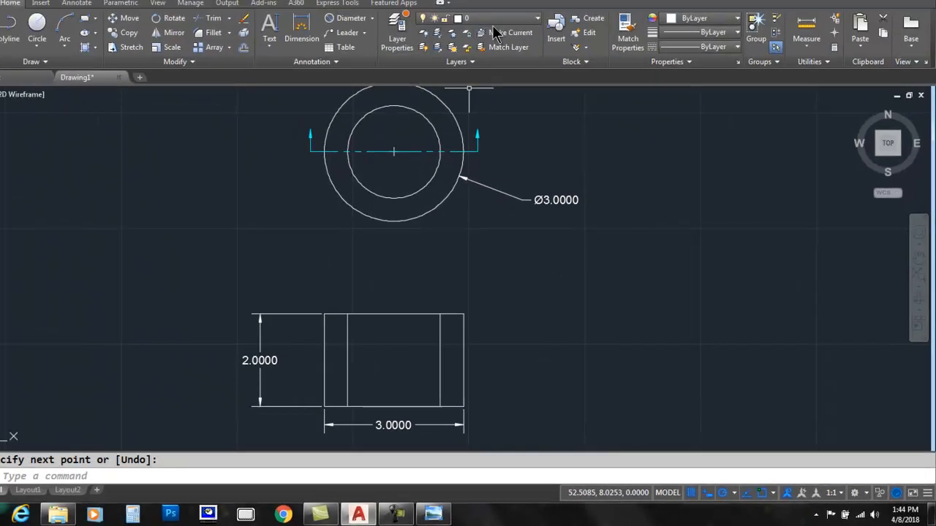
Step: Hatch the two outer strips of the rectangle on the SECTIONING layer, using the ANSI31 pattern and ByLayer color
left_click(506, 36)
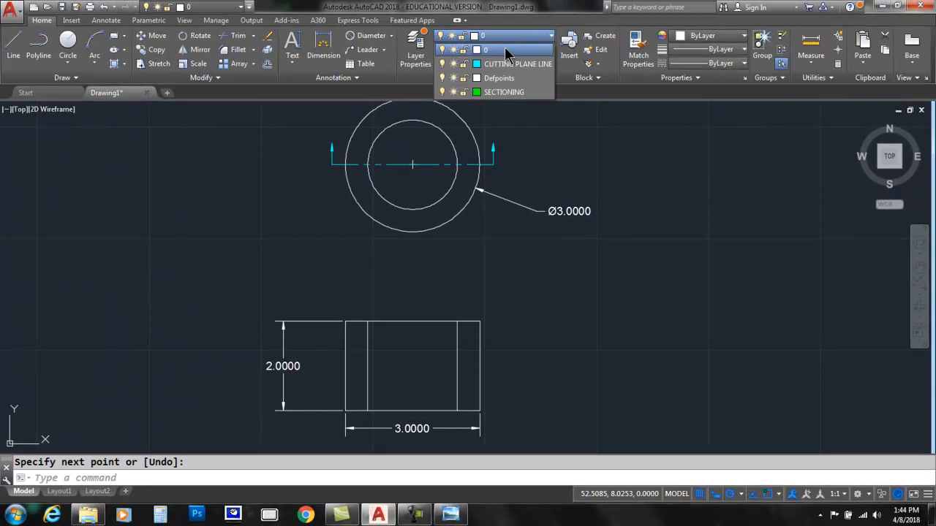
left_click(505, 92)
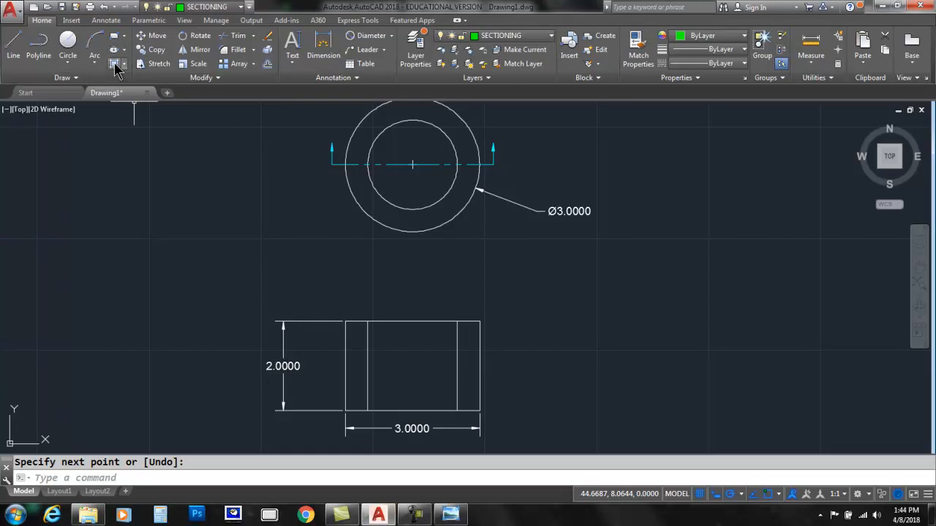
left_click(114, 49)
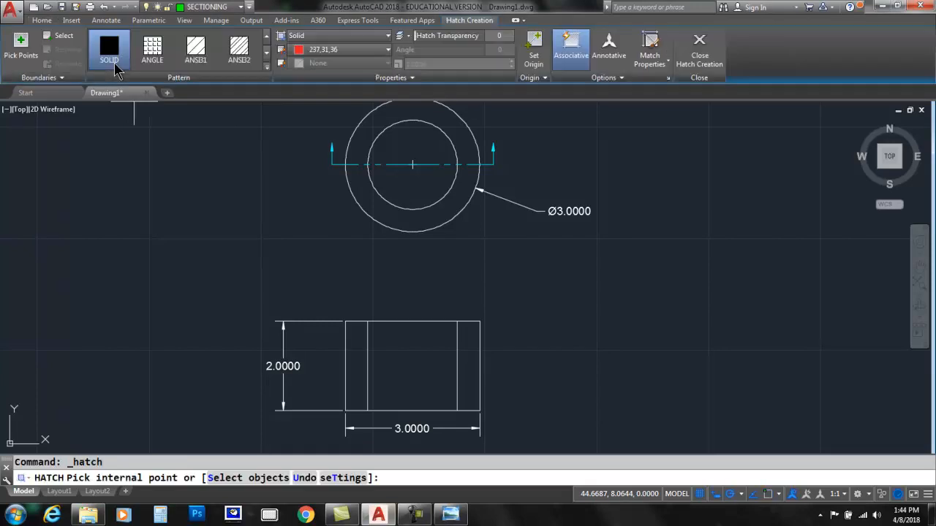
left_click(194, 50)
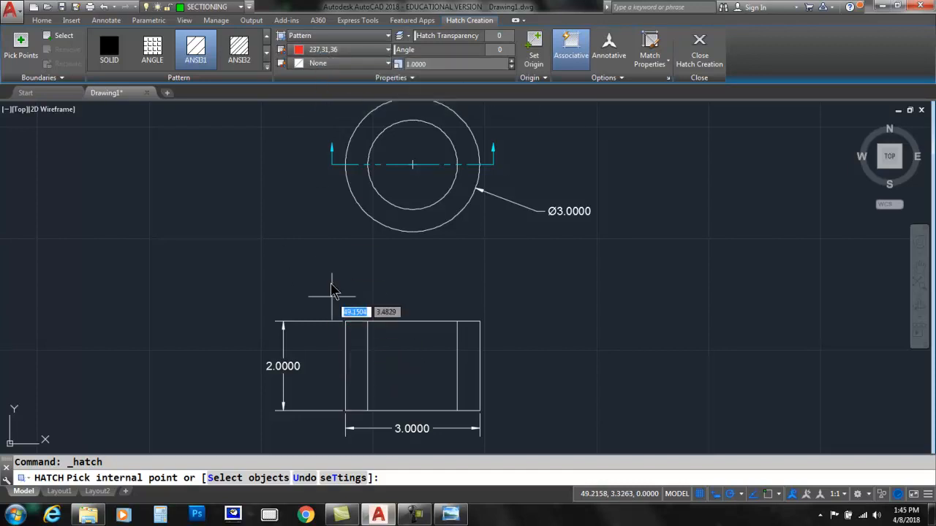
left_click(368, 52)
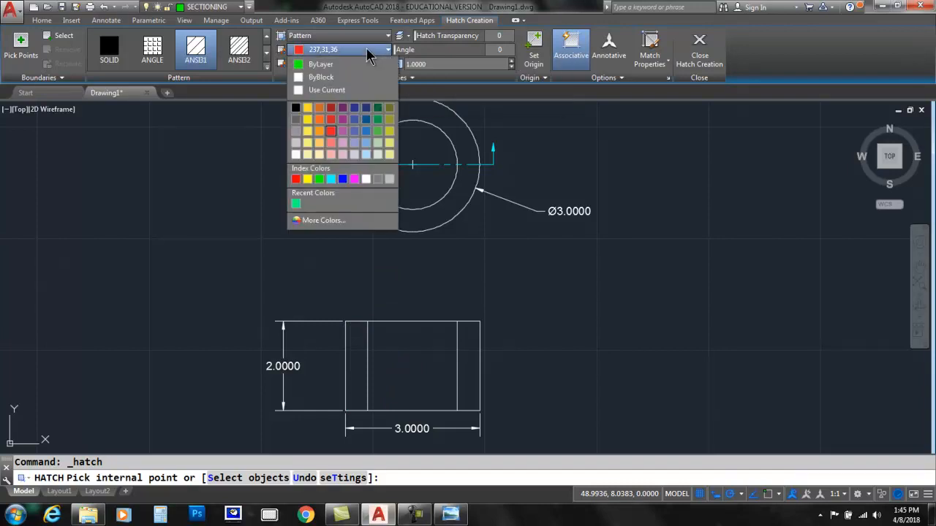
left_click(325, 67)
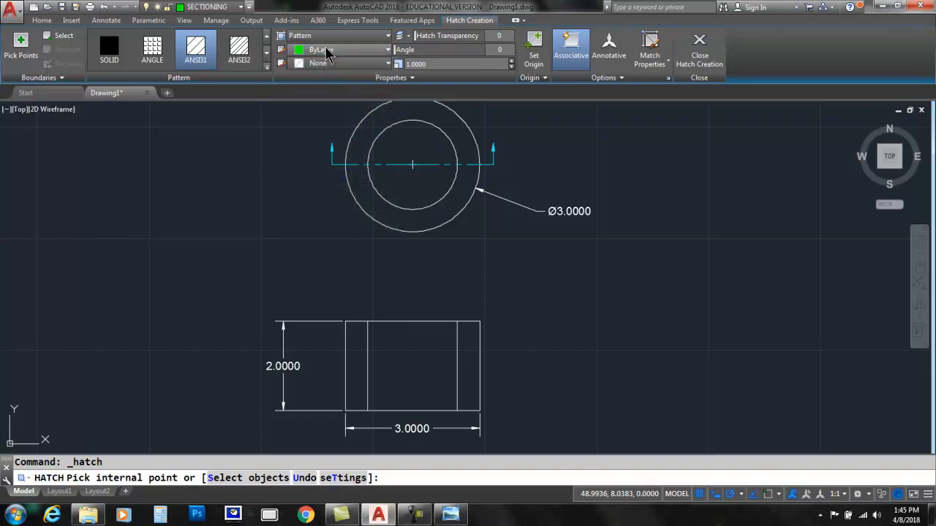
left_click(358, 370)
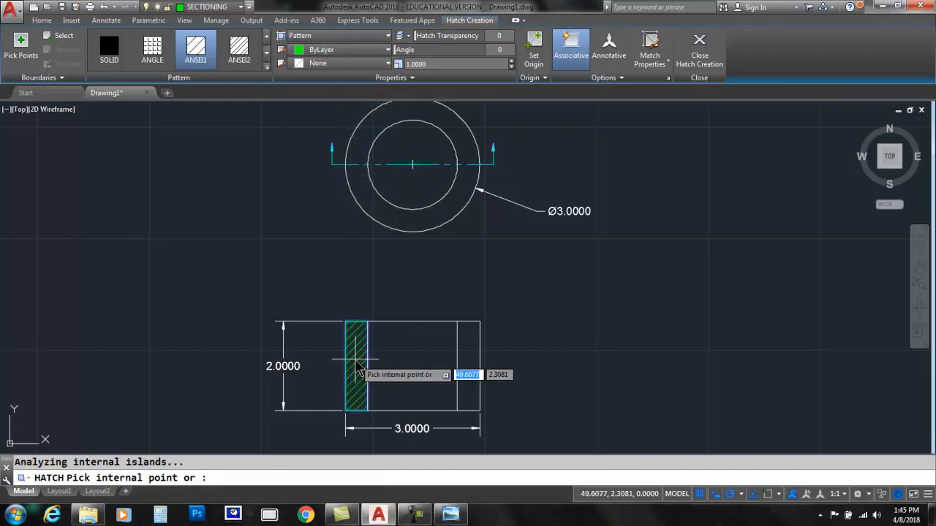
left_click(469, 351)
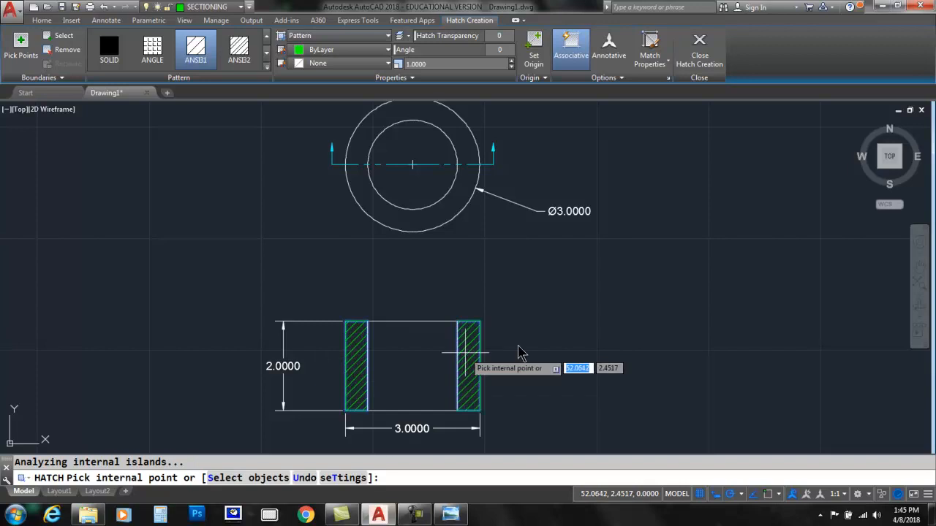
key("Return")
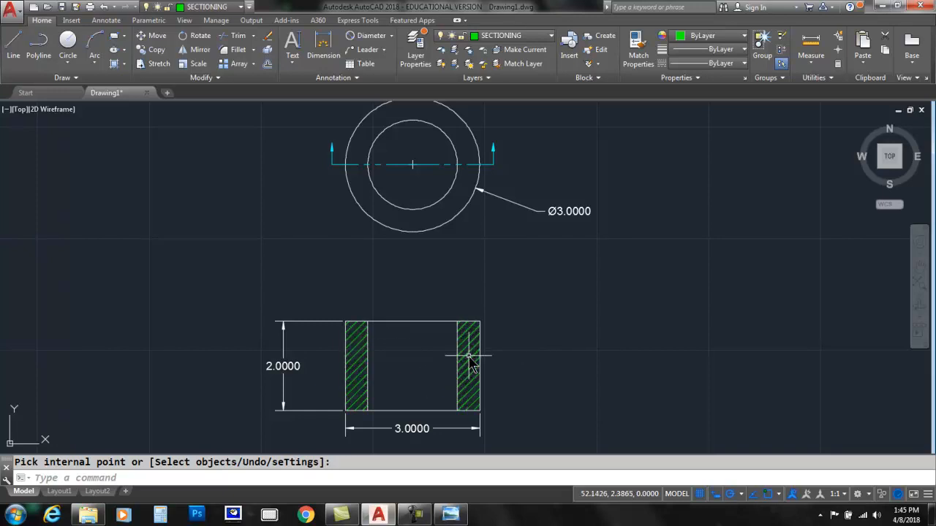
left_click(113, 64)
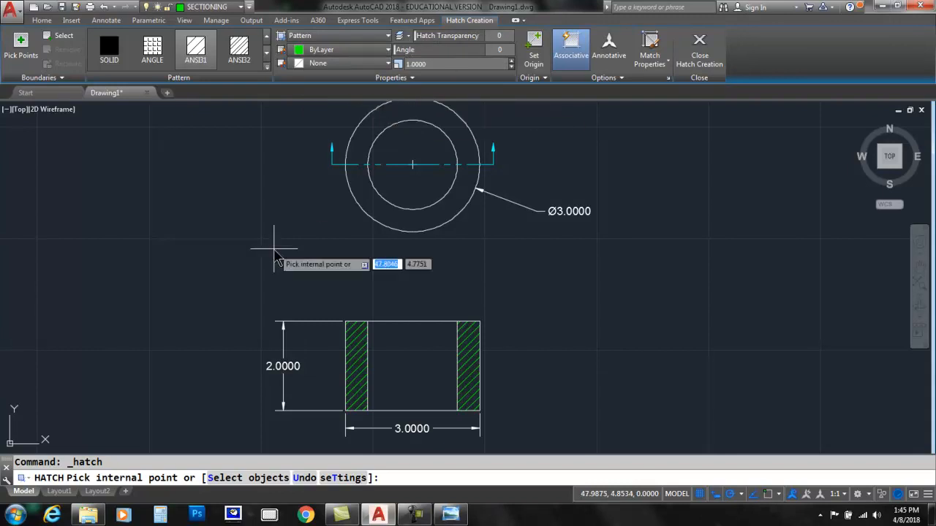
middle_click_drag(336, 411, 332, 382)
scroll(408, 382, "up", 2)
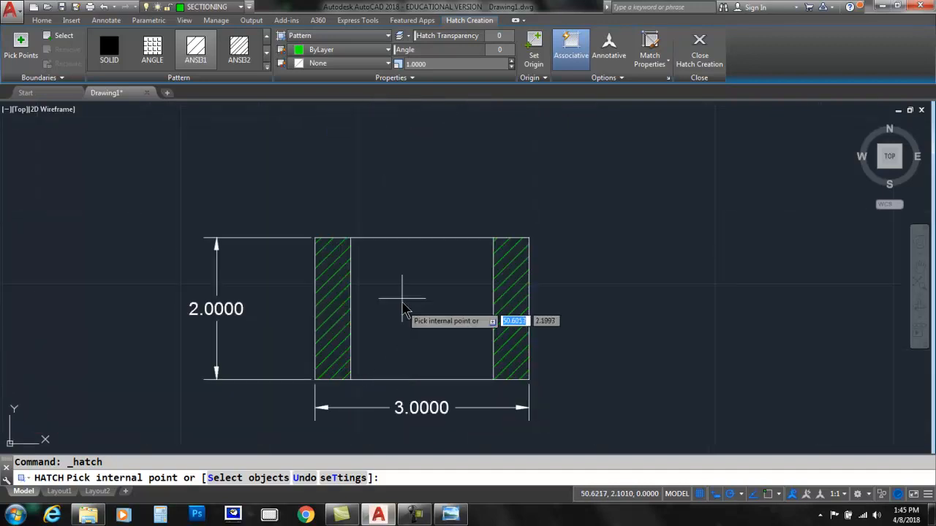
scroll(430, 343, "down", 6)
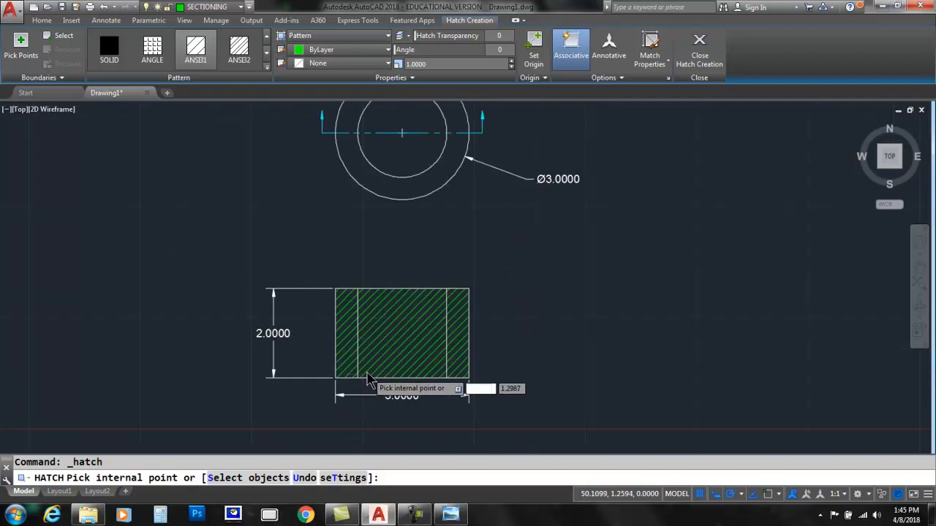
scroll(386, 165, "up", 4)
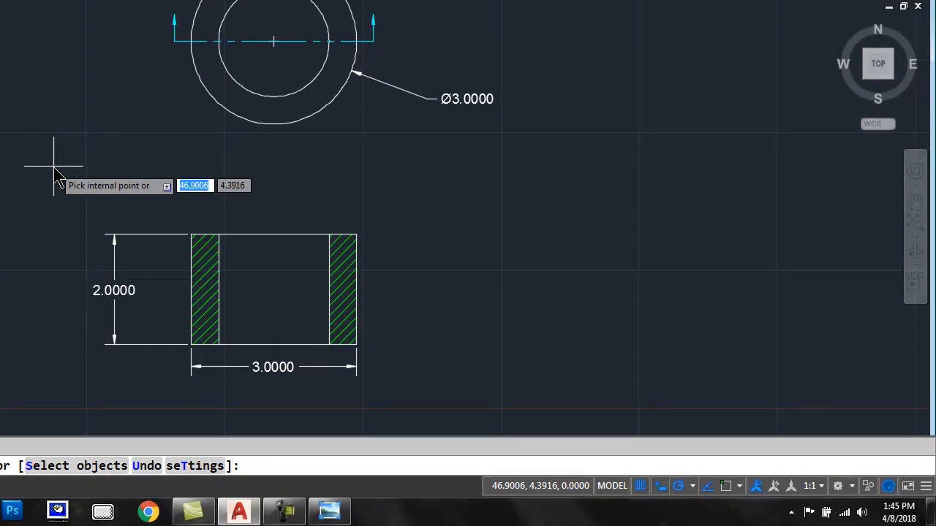
middle_click_drag(109, 116, 83, 180)
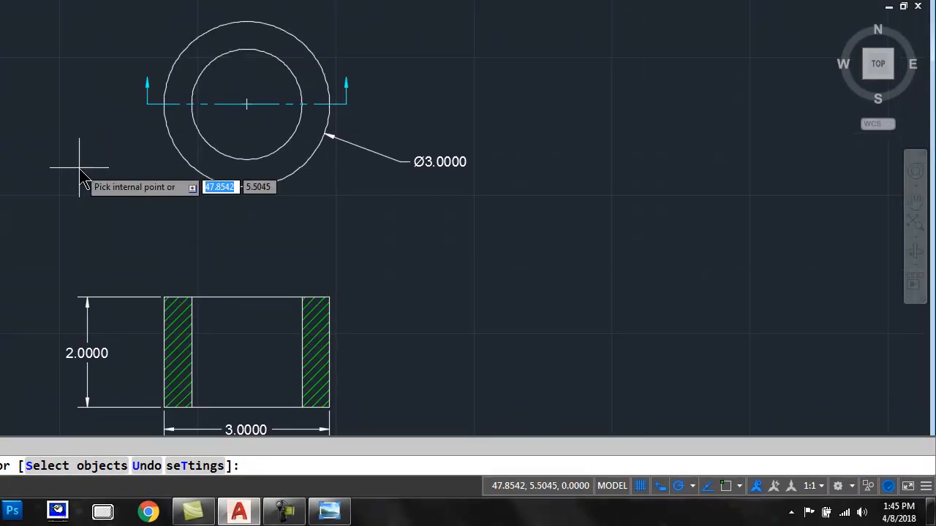
mouse_move(94, 79)
left_mouse_down()
mouse_move(367, 65)
mouse_move(261, 120)
mouse_move(121, 112)
mouse_move(111, 70)
left_mouse_up()
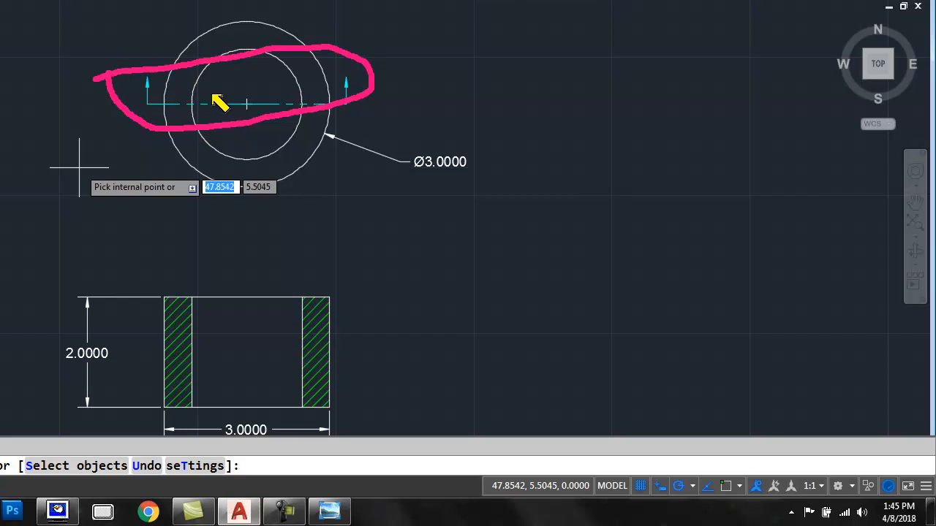
key("Escape")
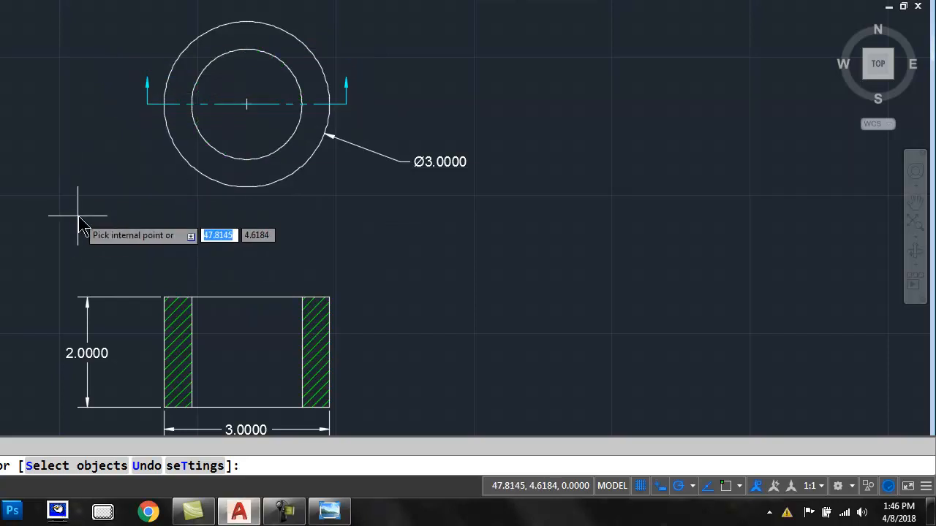
key("Escape")
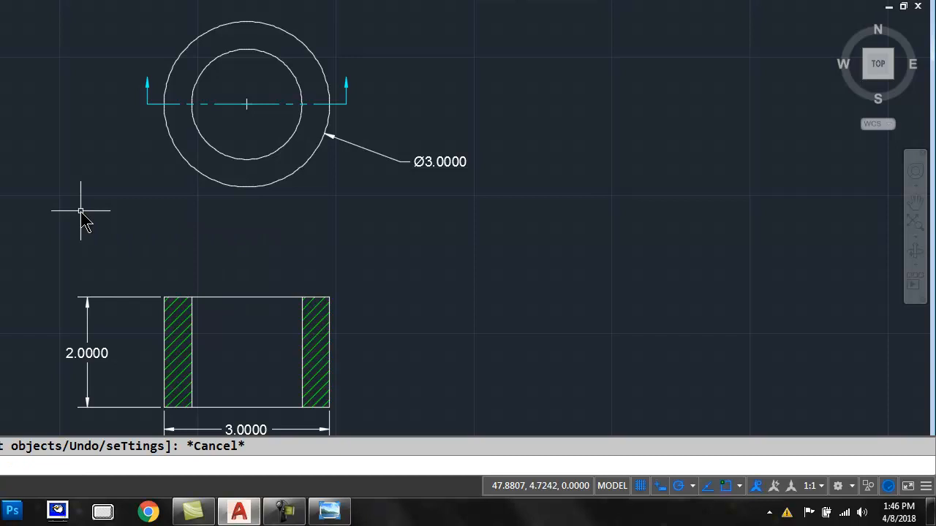
Step: Switch to Windows Photo Viewer and review the CTB Files topic in the whiteboard session outline
scroll(80, 270, "down", 3)
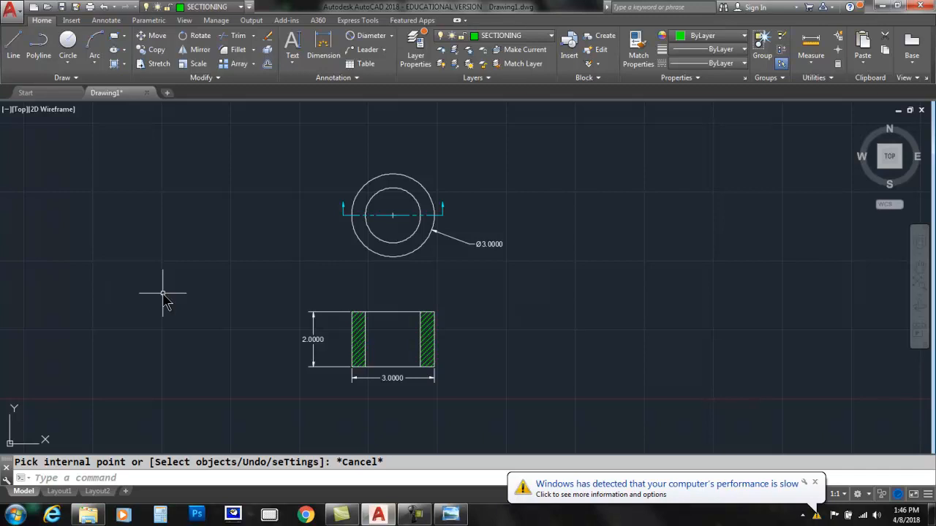
left_click(457, 516)
key("Left")
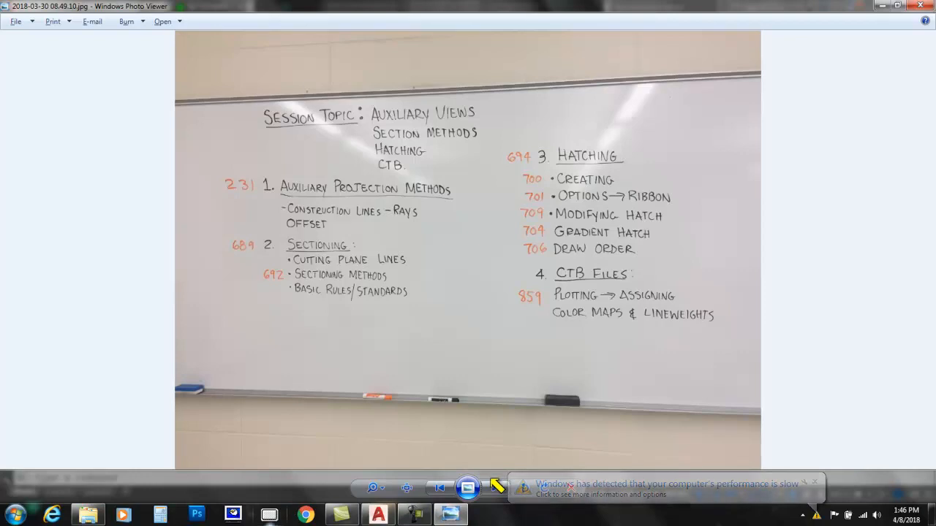
mouse_move(673, 335)
left_mouse_down()
mouse_move(605, 356)
mouse_move(488, 317)
mouse_move(616, 244)
mouse_move(739, 306)
mouse_move(649, 346)
left_mouse_up()
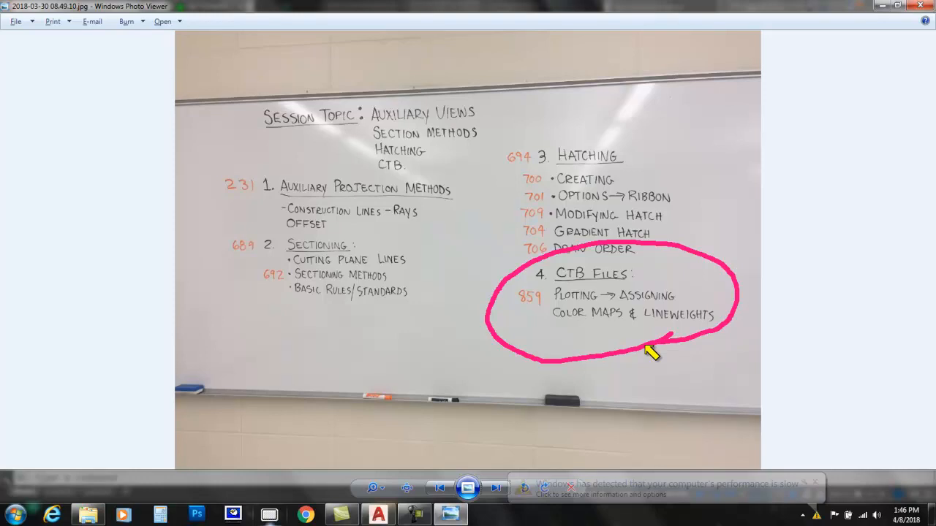
key("Escape")
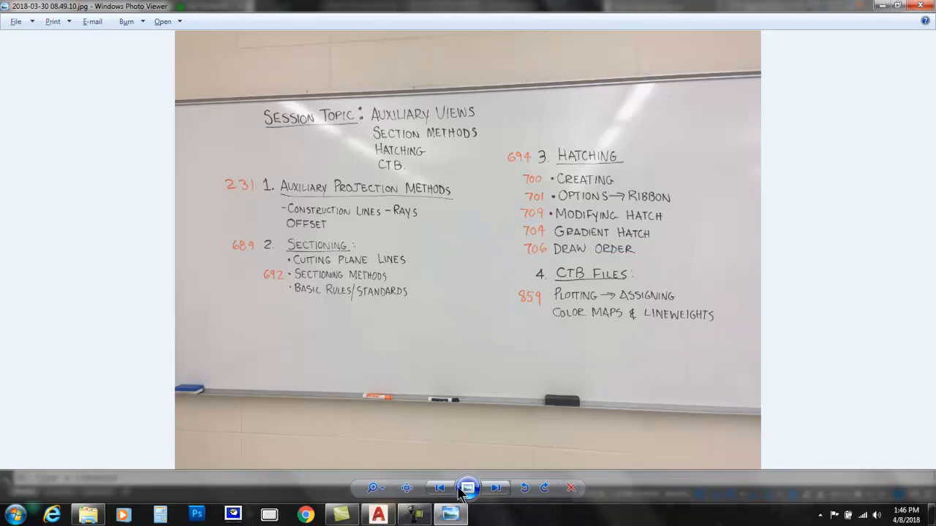
Step: Return to AutoCAD and open Layout1 to show the hatched examples on the sheet
left_click(378, 515)
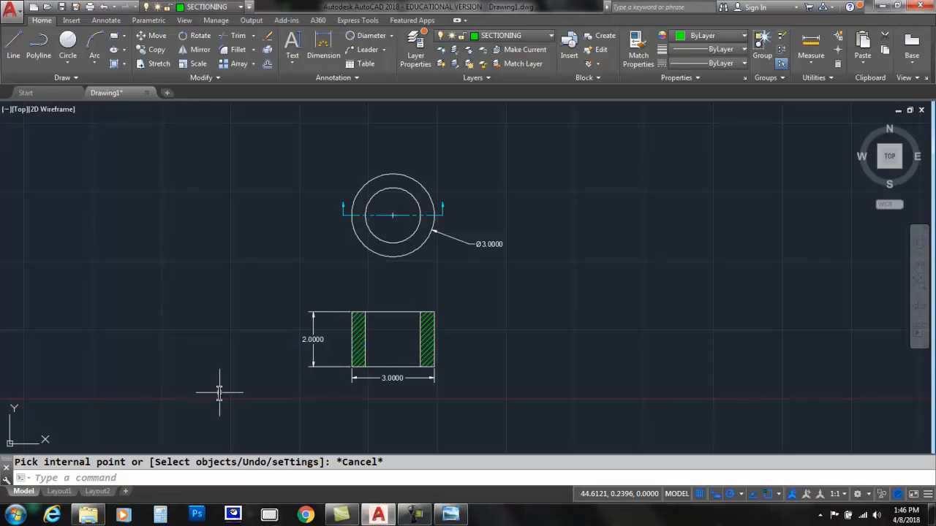
scroll(196, 334, "down", 4)
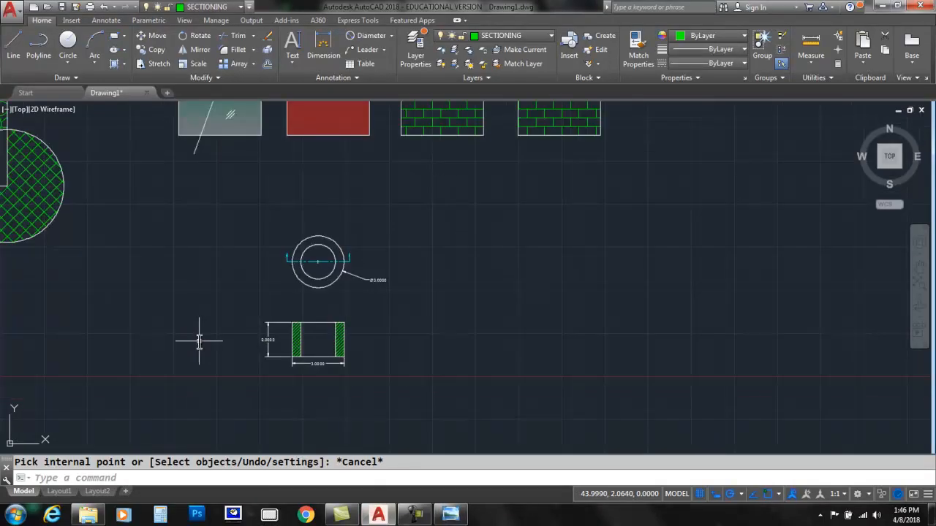
scroll(215, 138, "up", 4)
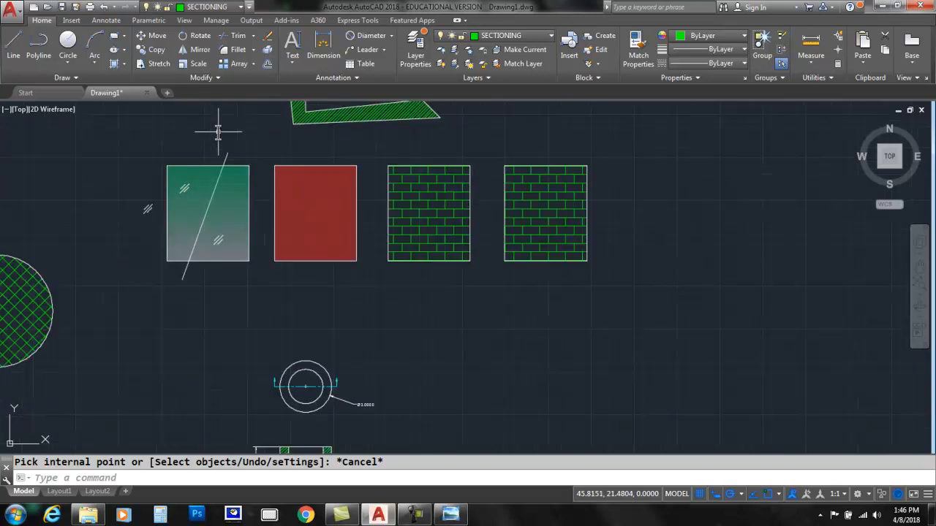
middle_click_drag(217, 134, 214, 150)
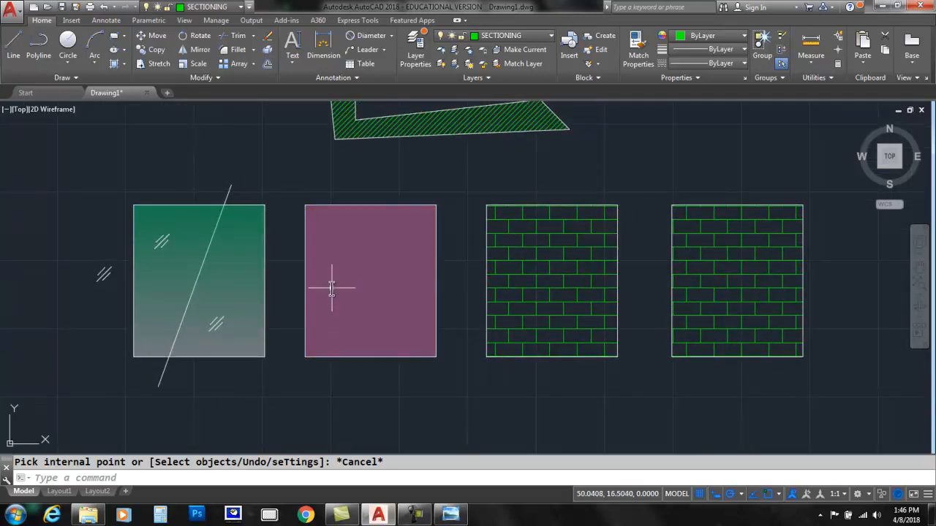
left_click(60, 491)
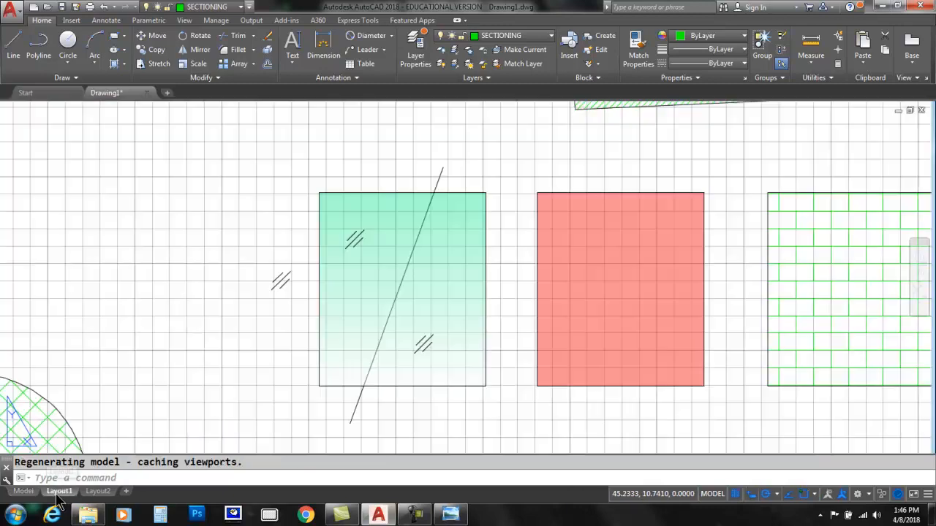
scroll(189, 375, "down", 4)
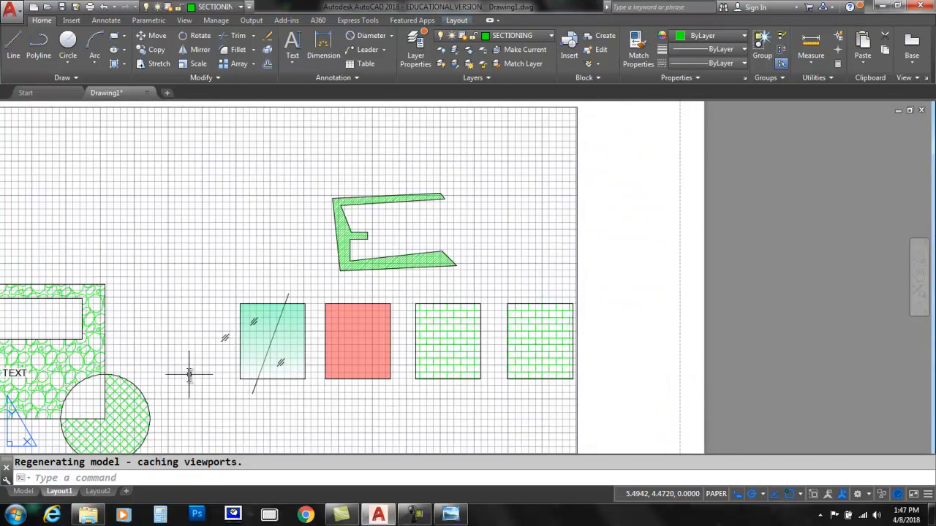
middle_click_drag(356, 300, 417, 287)
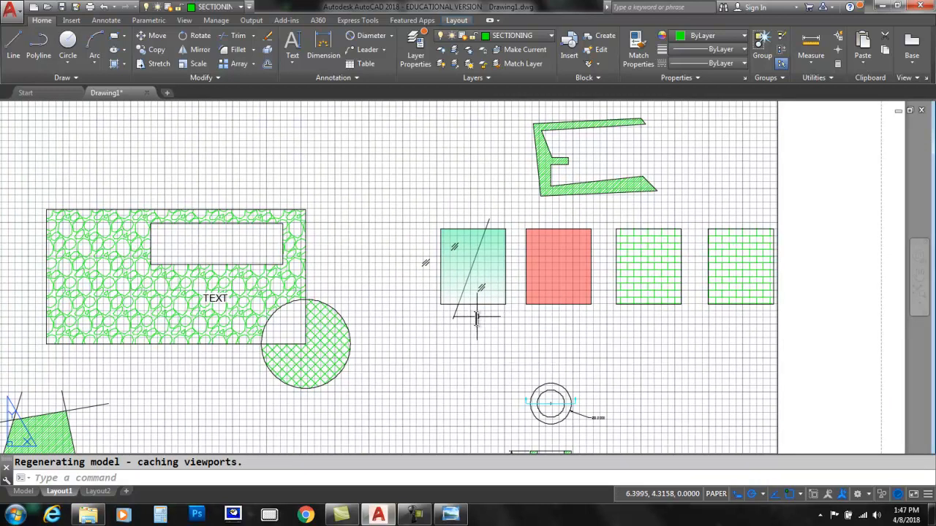
Step: Activate the Layout1 viewport's model space, turn off its grid, and return to paper space
double_click(433, 367)
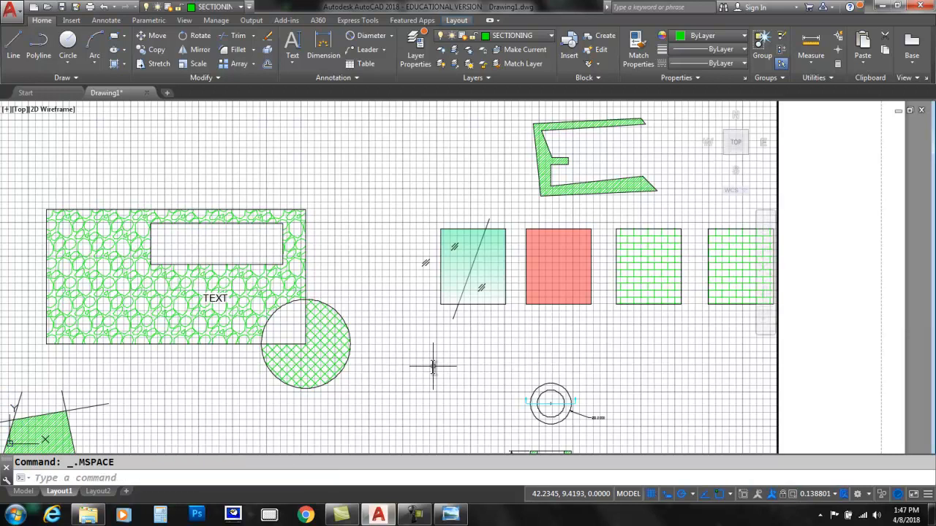
key("alt")
left_click(651, 494)
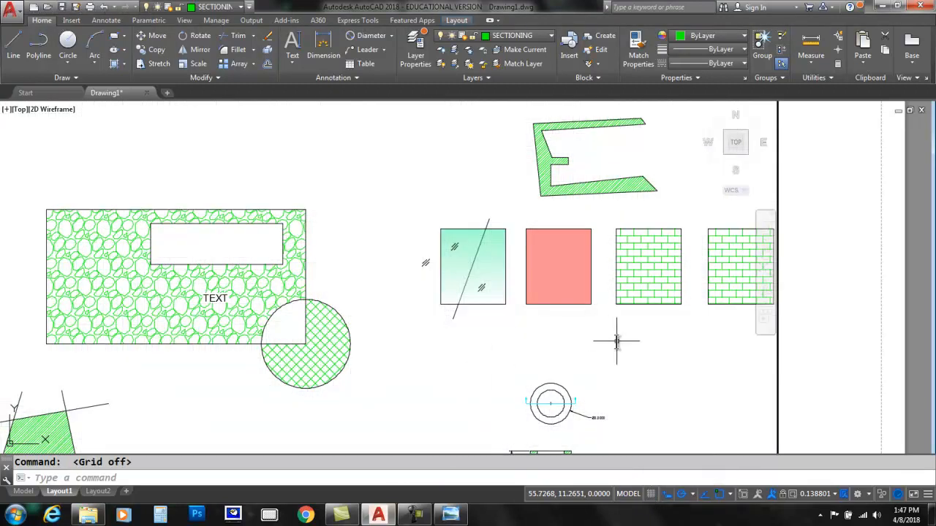
double_click(817, 281)
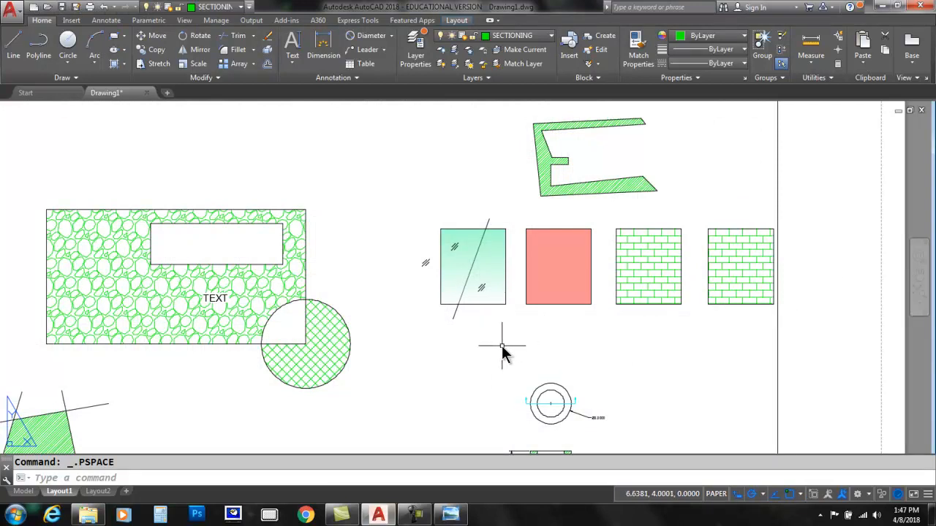
Step: Start plotting Layout1 and choose DWF6 ePlot.pc3 as the plotter
scroll(459, 354, "down", 2)
middle_click_drag(526, 303, 495, 249)
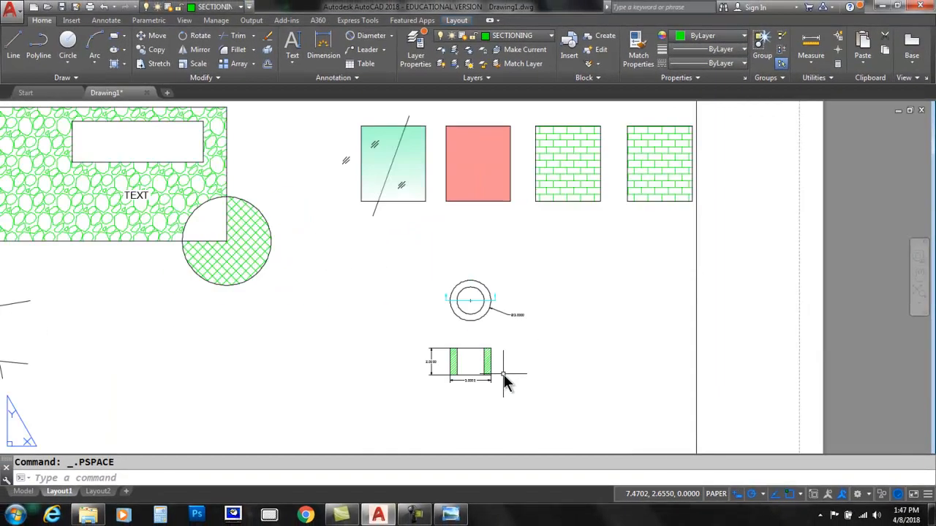
scroll(376, 253, "up", 2)
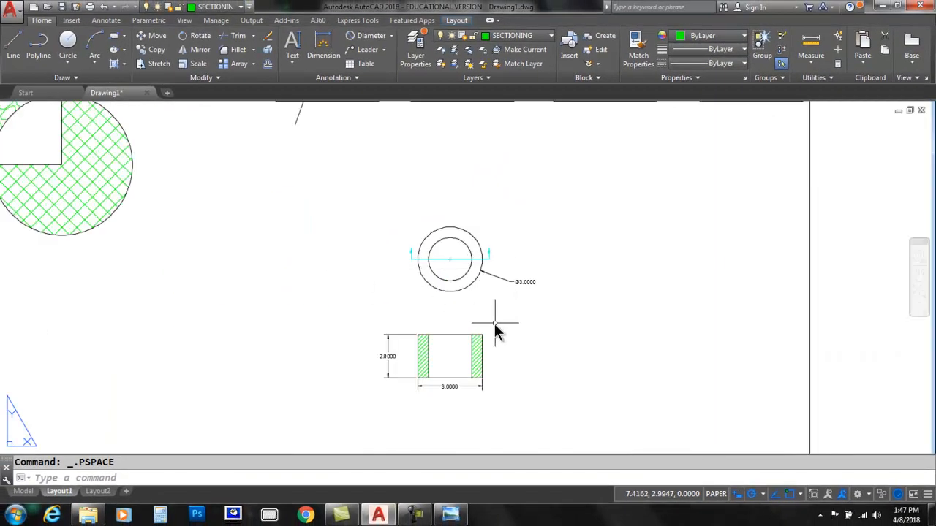
scroll(490, 252, "down", 2)
middle_click_drag(529, 203, 518, 277)
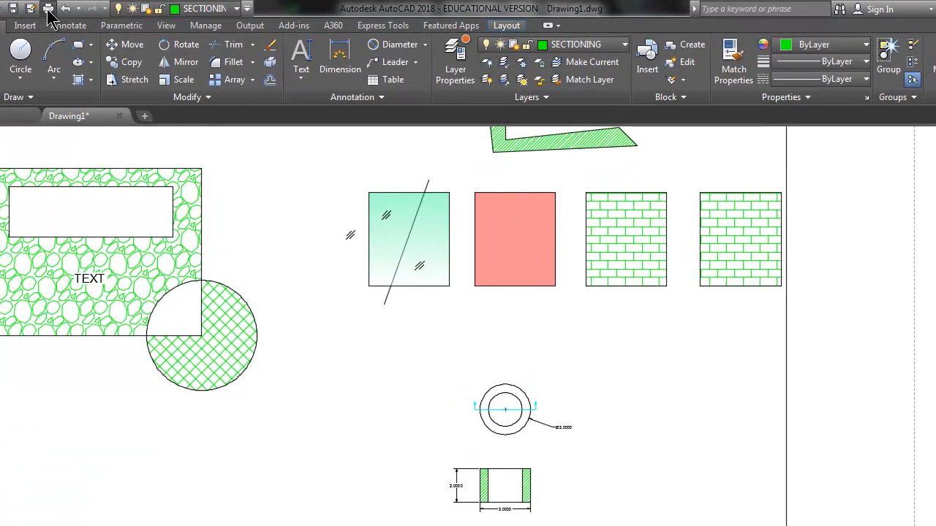
left_click(48, 9)
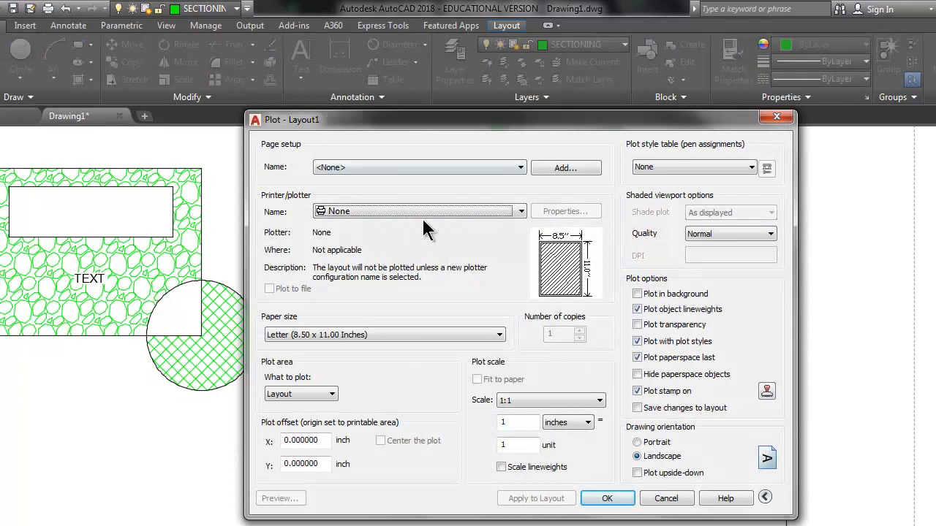
left_click(398, 214)
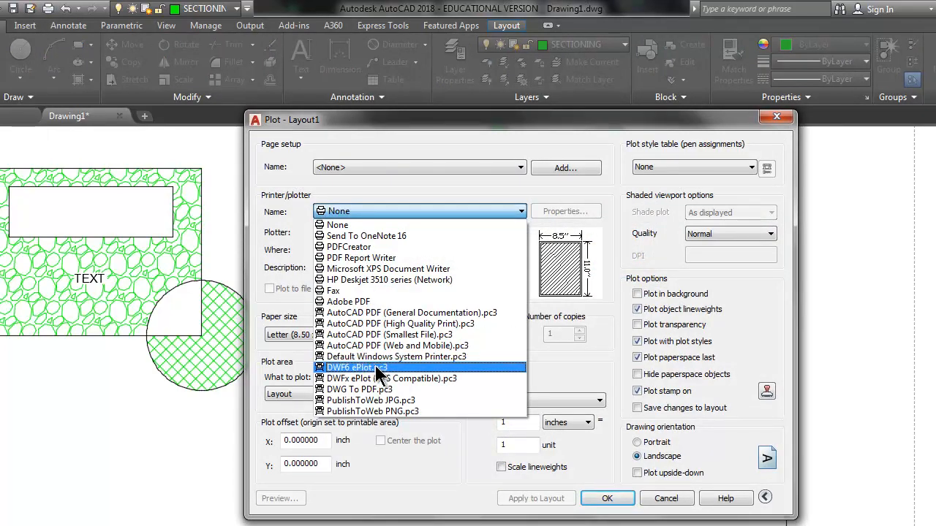
left_click(396, 368)
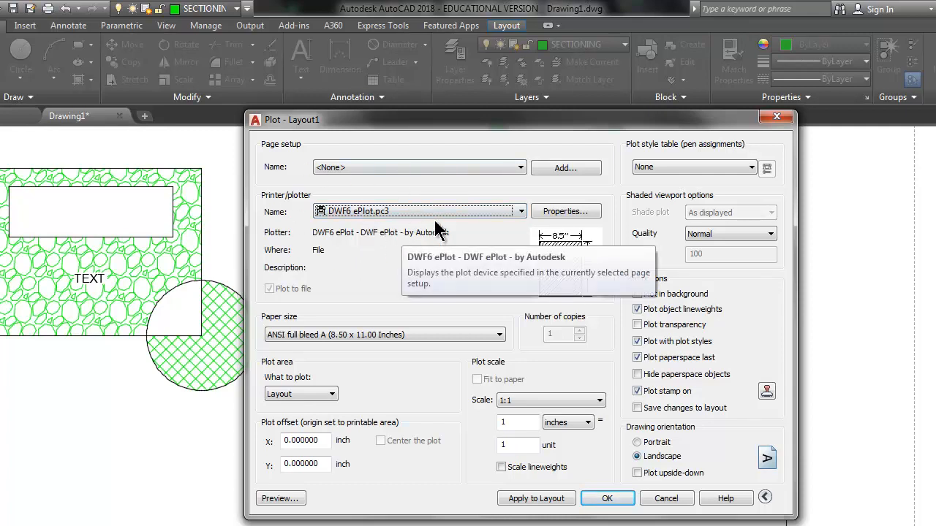
Step: Set the plotter to None to check whether a preview is offered, and reselect DWF6 ePlot.pc3
left_click(512, 211)
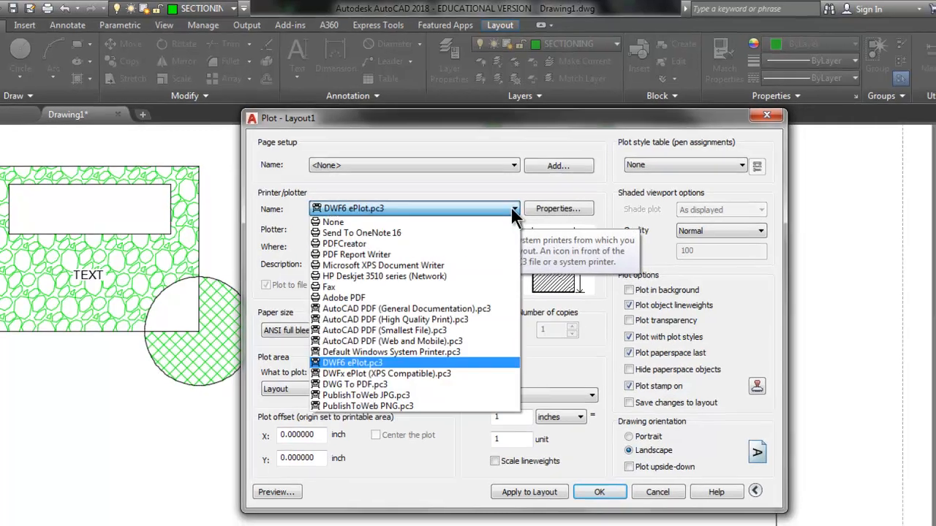
left_click(379, 222)
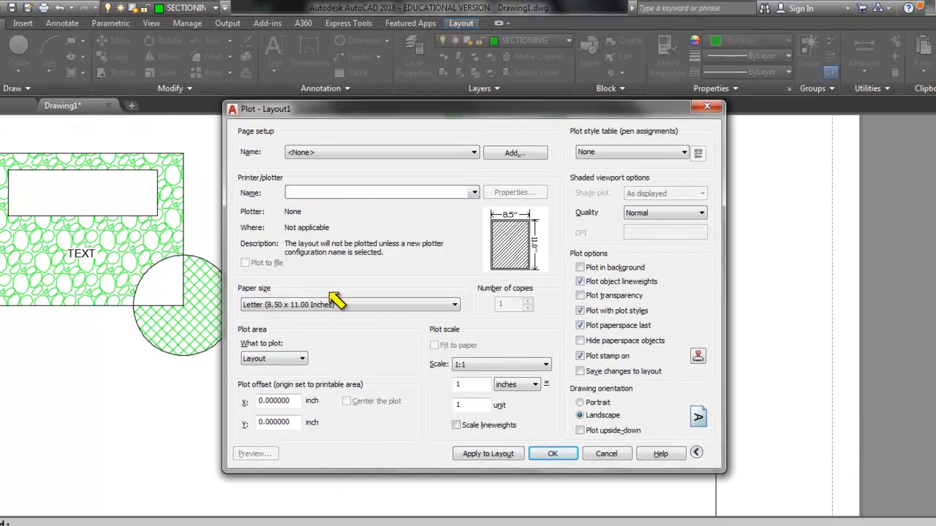
left_click_drag(217, 439, 280, 493)
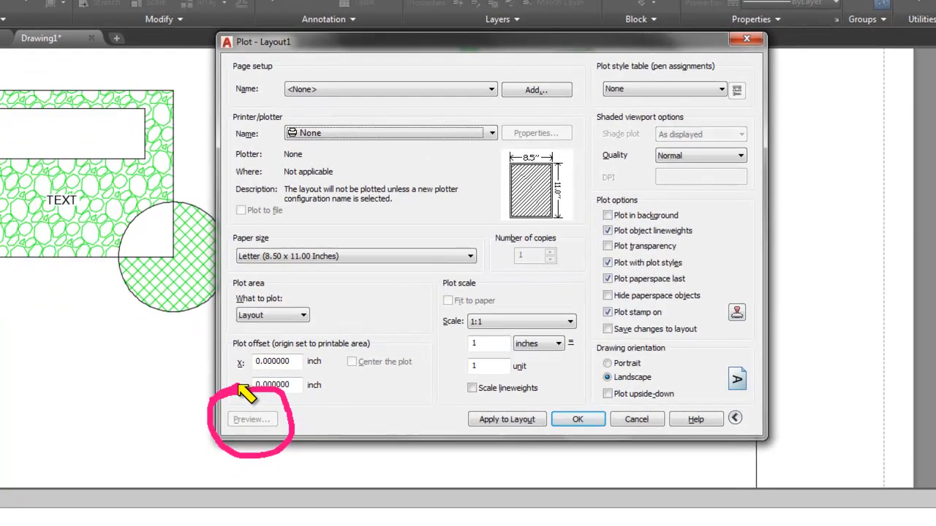
left_click(384, 130)
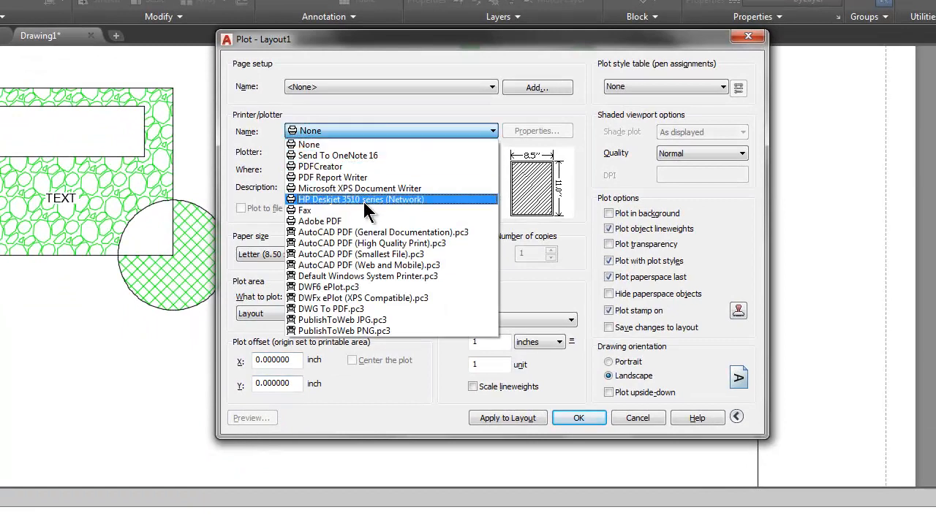
left_click(364, 287)
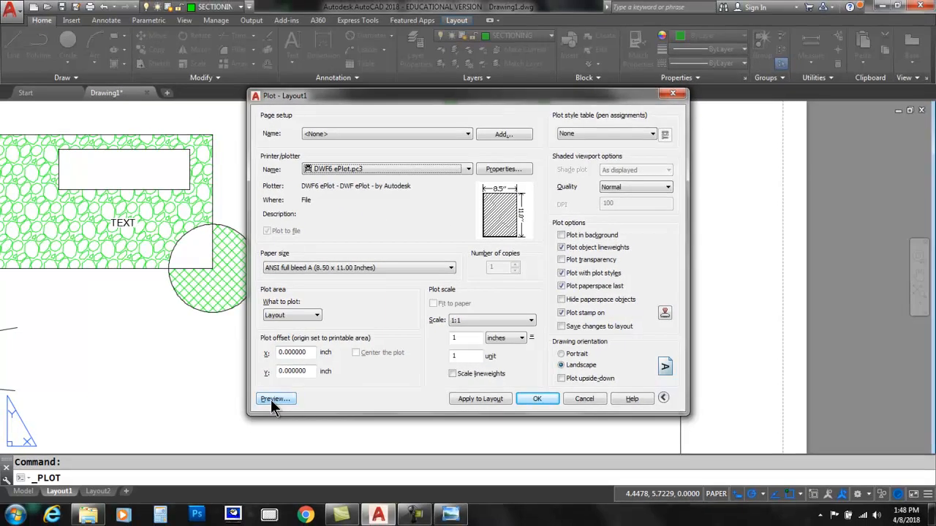
Step: Preview the Layout1 plot, examine the colors and lineweights of the hatched objects, and exit the preview
left_click(252, 417)
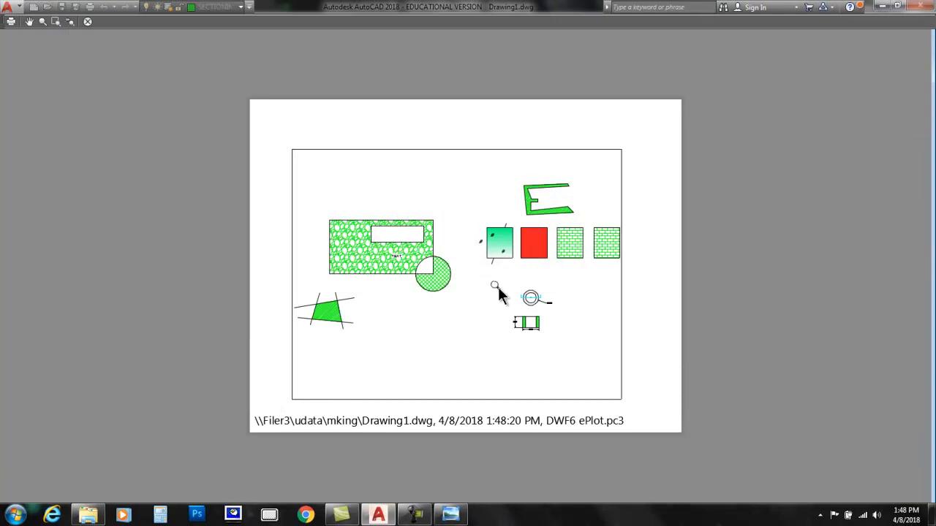
scroll(514, 259, "up", 4)
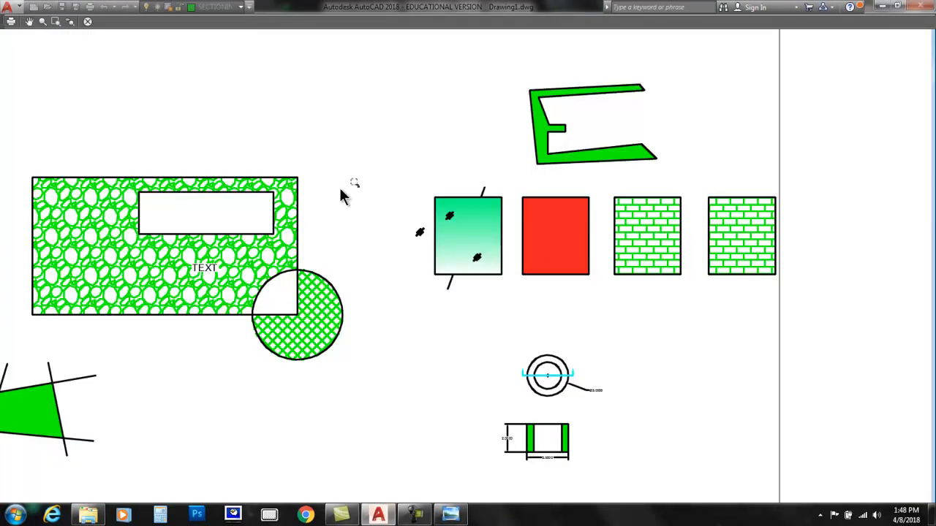
scroll(359, 308, "down", 2)
right_click(338, 388)
left_click(351, 395)
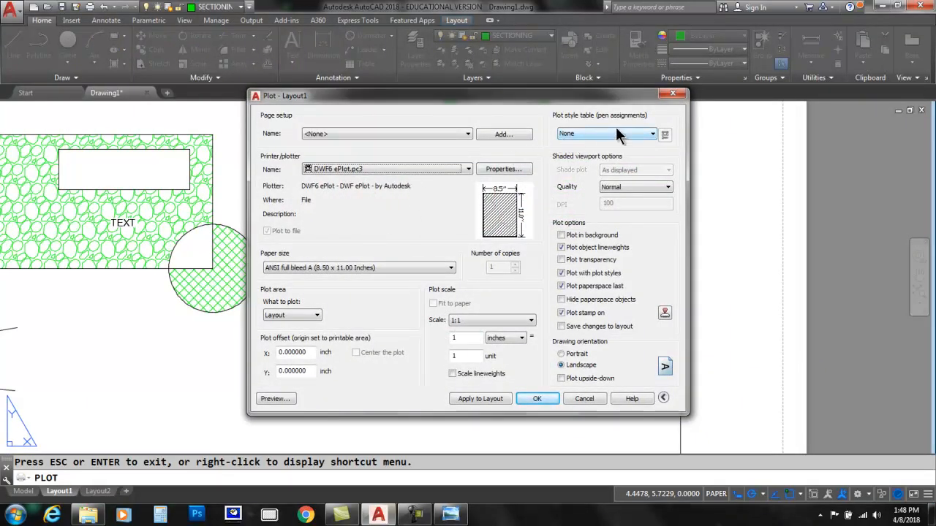
Step: Compare the gradient and solid red squares on the sheet with their appearance in the plot preview
mouse_move(530, 107)
left_mouse_down()
mouse_move(601, 96)
mouse_move(685, 130)
mouse_move(552, 155)
mouse_move(547, 104)
left_mouse_up()
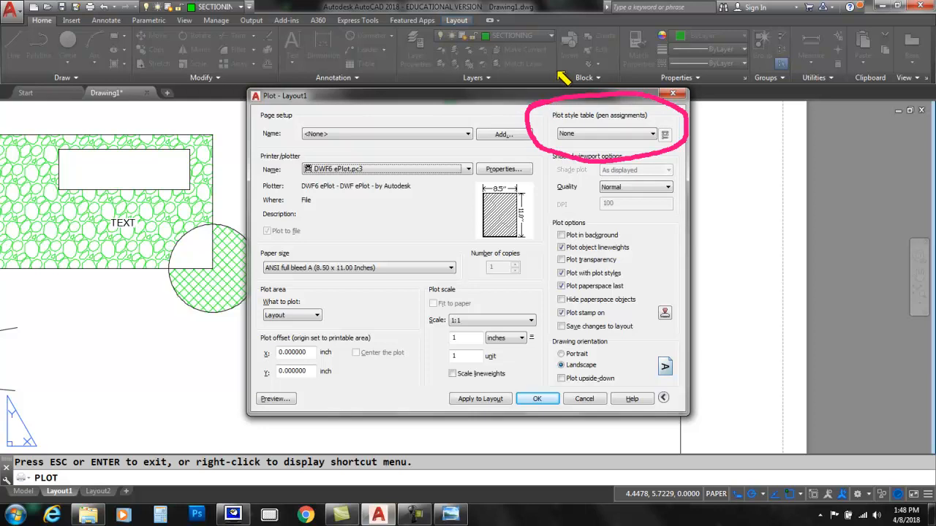
key("Escape")
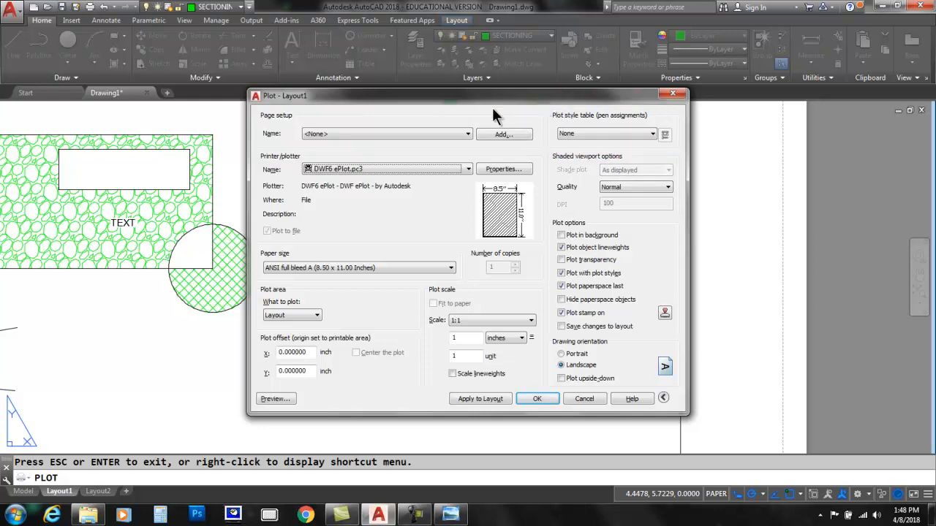
mouse_move(481, 94)
left_mouse_down()
mouse_move(590, 118)
mouse_move(640, 238)
mouse_move(500, 256)
left_mouse_up()
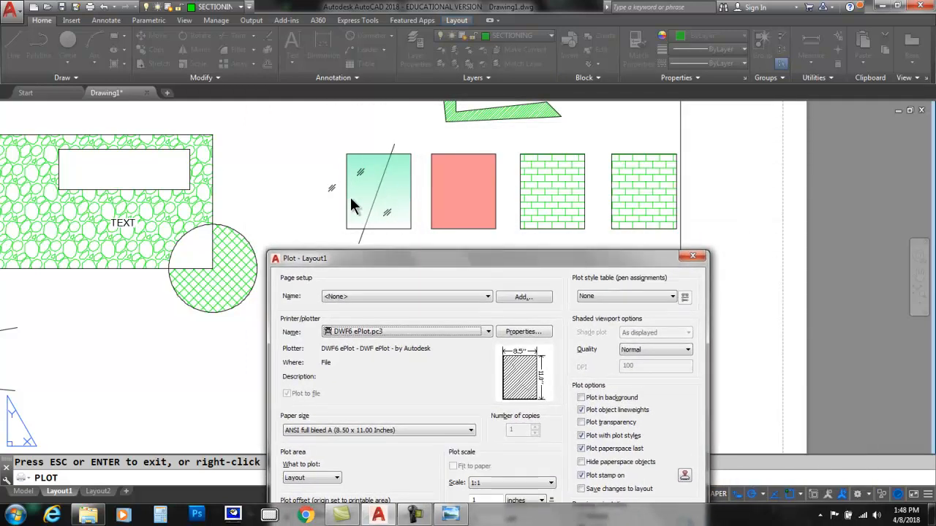
left_click_drag(449, 256, 655, 124)
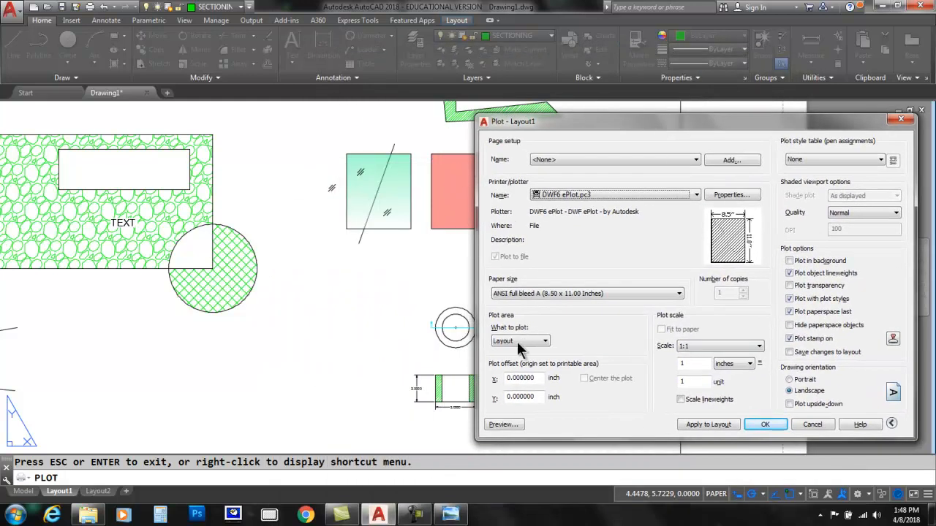
left_click(502, 424)
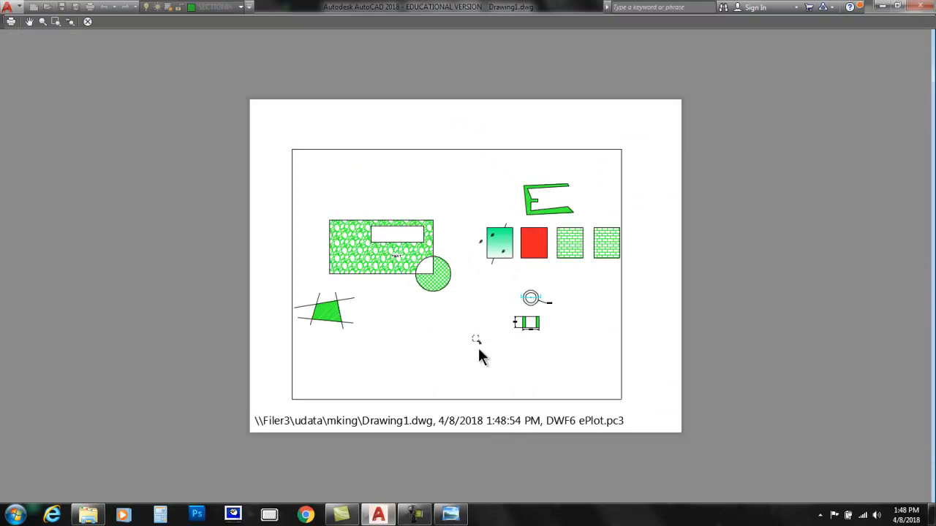
scroll(522, 241, "up", 5)
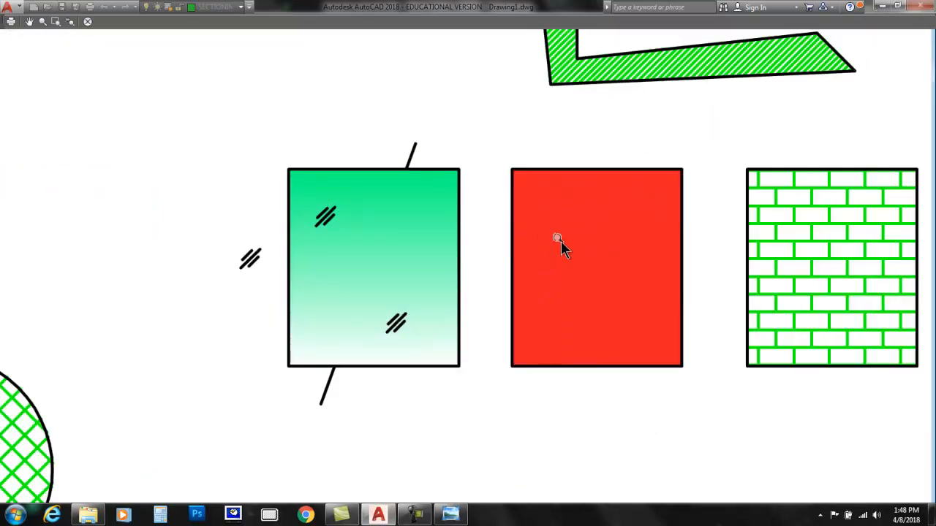
scroll(388, 261, "down", 5)
right_click(381, 256)
left_click(411, 264)
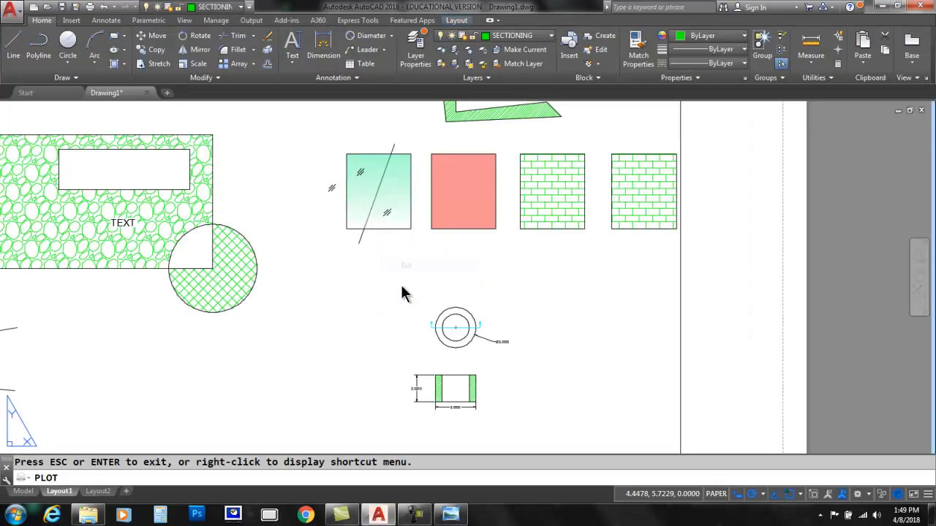
Step: Enable Plot transparency for Layout1 and check the transparent fills in the plot preview
mouse_move(395, 99)
left_mouse_down()
mouse_move(616, 266)
mouse_move(406, 97)
left_mouse_up()
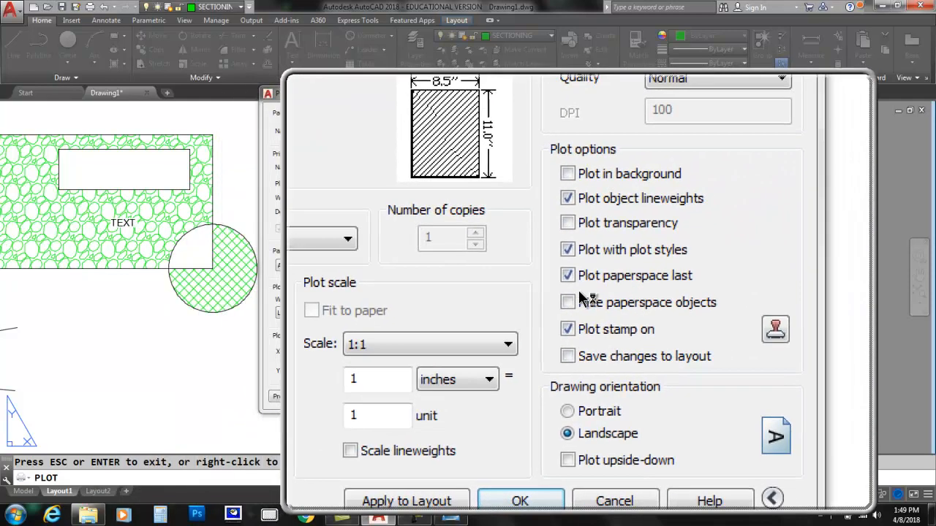
mouse_move(526, 239)
left_mouse_down()
mouse_move(684, 221)
mouse_move(567, 221)
mouse_move(547, 240)
left_mouse_up()
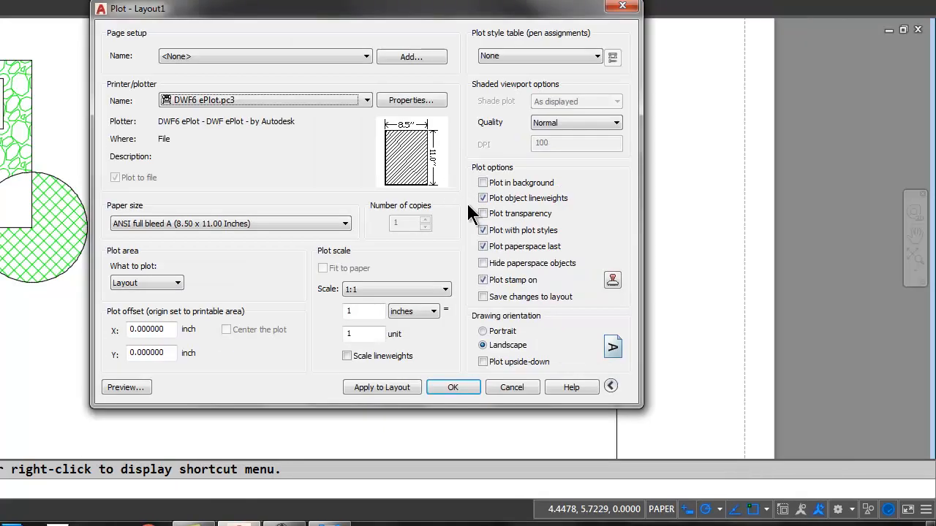
left_click(485, 214)
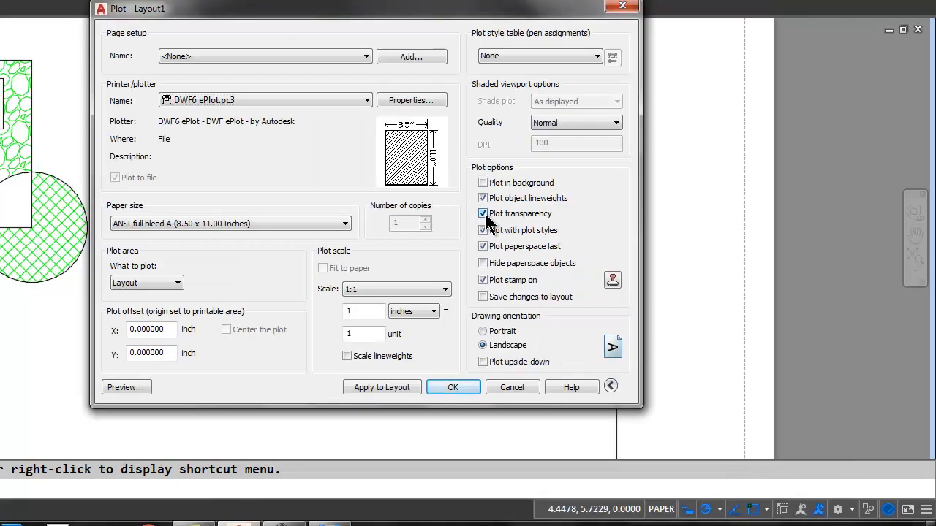
left_click(126, 387)
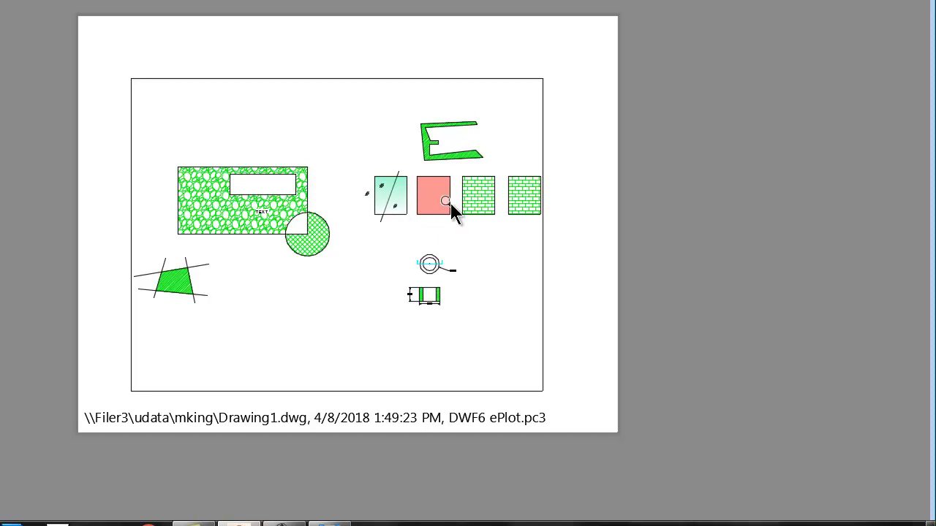
right_click(363, 261)
left_click(390, 267)
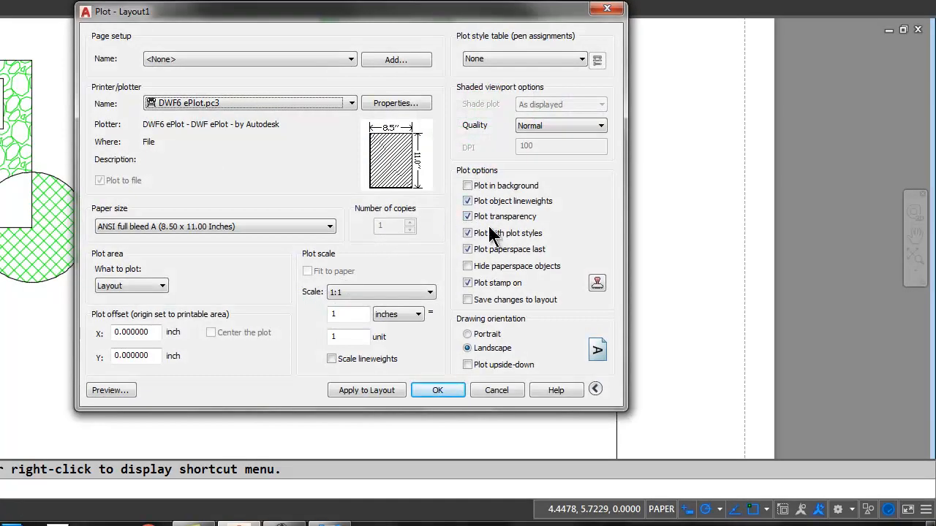
left_click(529, 63)
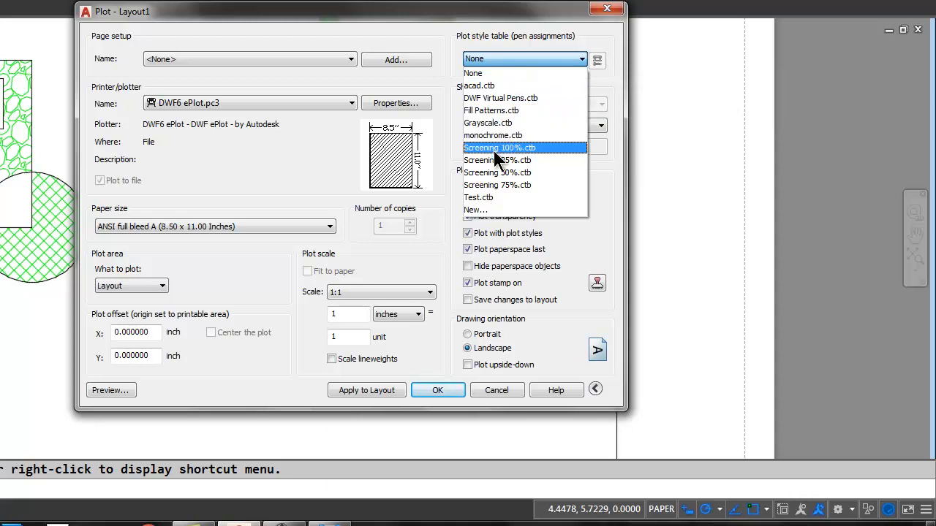
left_click(478, 208)
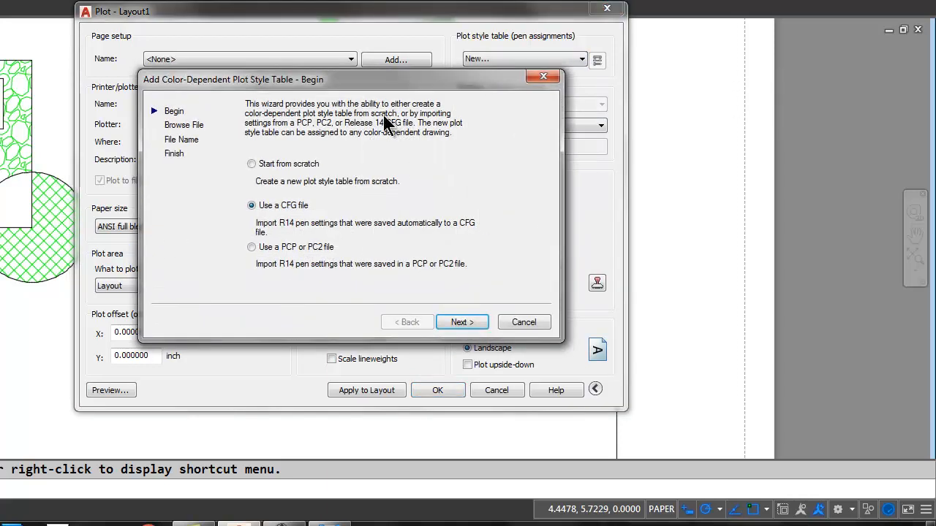
left_click_drag(371, 79, 346, 11)
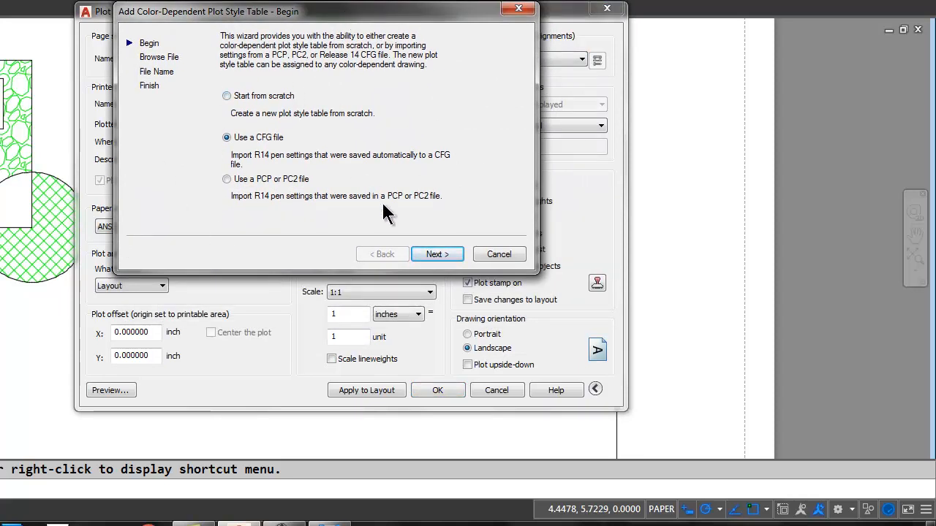
left_click(492, 253)
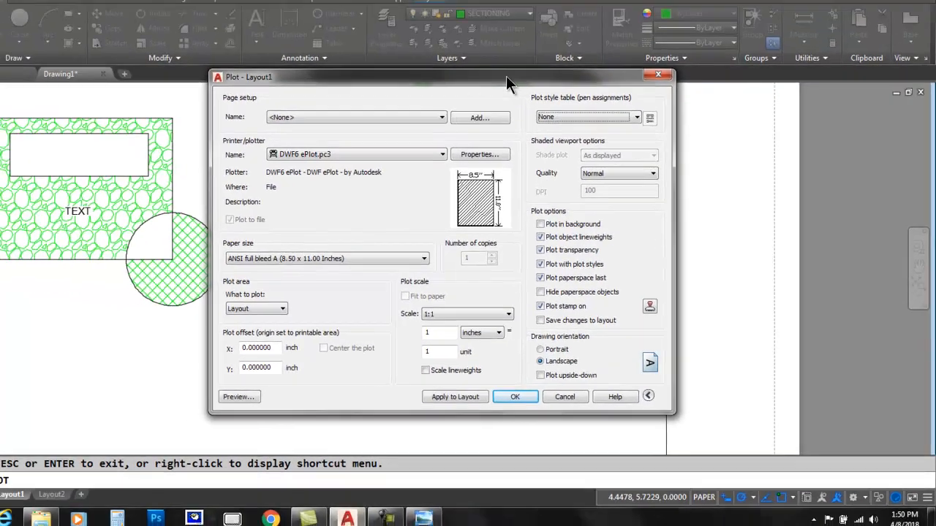
Step: Begin a new color-dependent plot style table from scratch and proceed to its file name
mouse_move(506, 76)
left_mouse_down()
mouse_move(502, 106)
mouse_move(325, 166)
mouse_move(103, 218)
mouse_move(14, 258)
left_mouse_up()
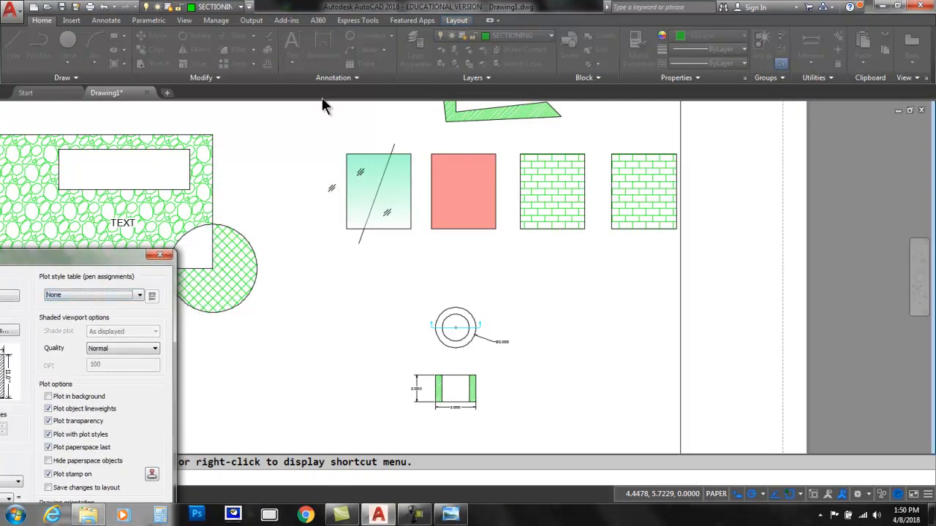
left_click(139, 295)
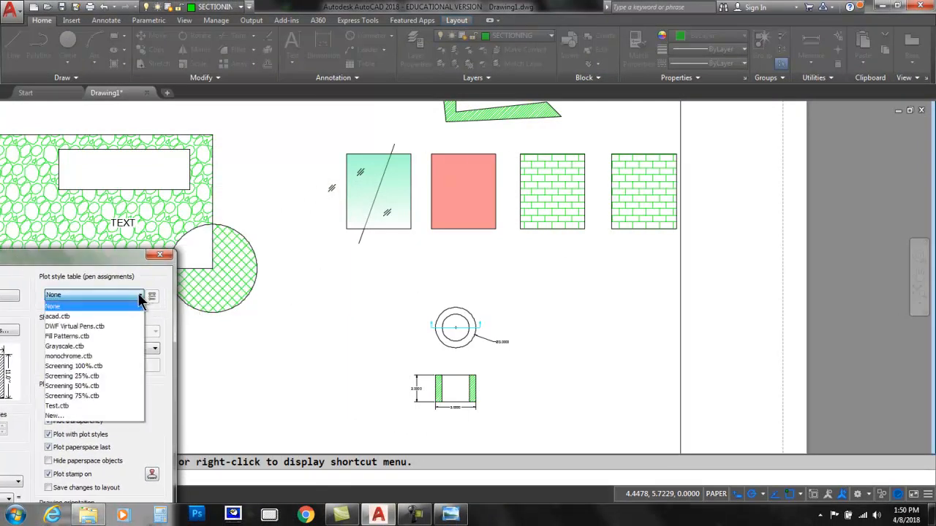
left_click(54, 417)
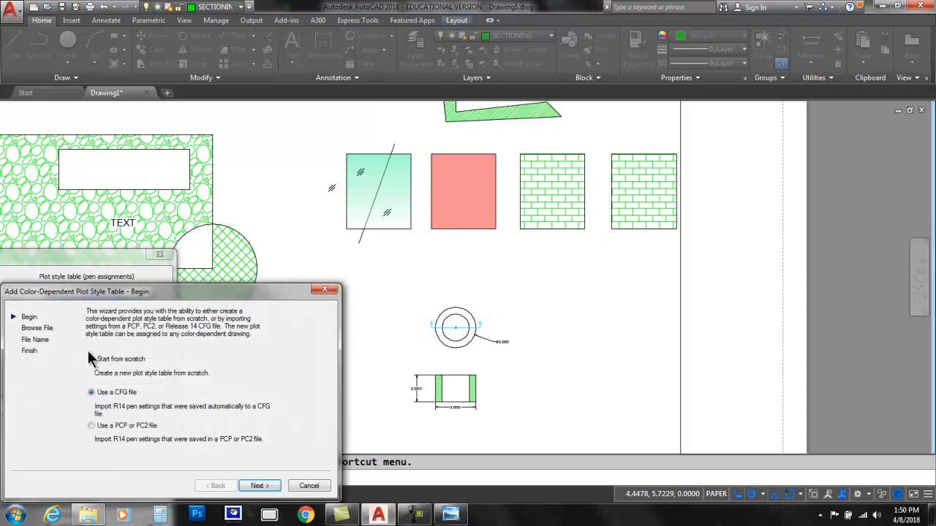
left_click_drag(105, 297, 63, 192)
left_click(54, 254)
left_click(212, 380)
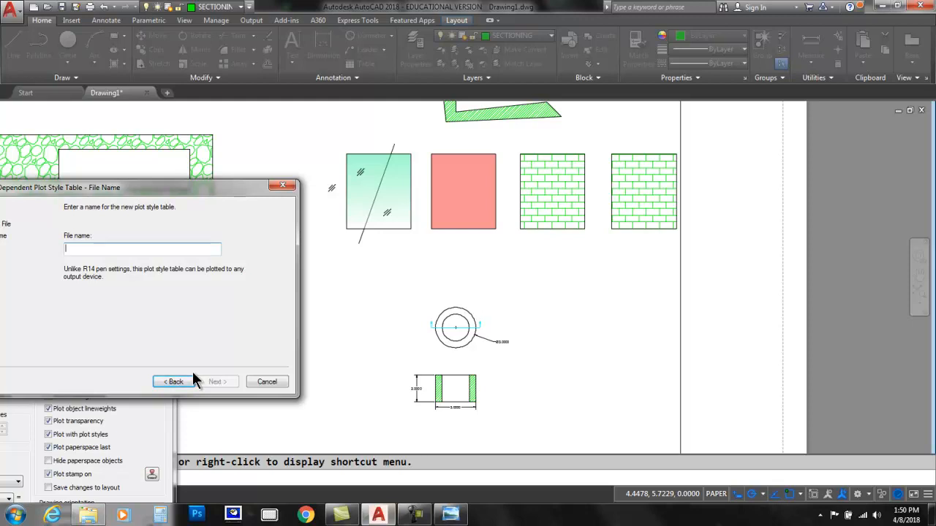
Step: Name the new plot style table House Elevation
type("hO")
key("BackSpace")
key("BackSpace")
key("BackSpace")
key("BackSpace")
key("BackSpace")
type("House Elevation")
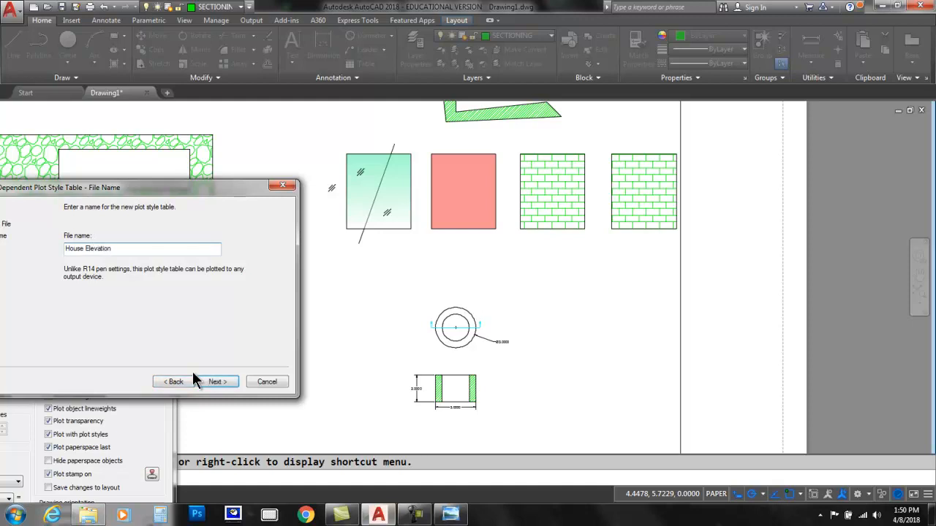
Step: Finish creating the House Elevation plot style table, apply it to the current drawing, and open it for editing
left_click(210, 380)
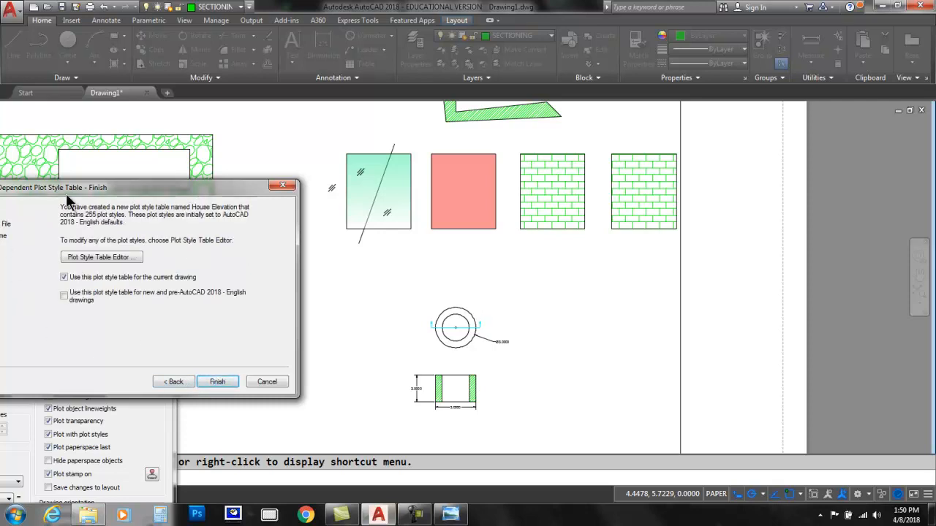
left_click(219, 382)
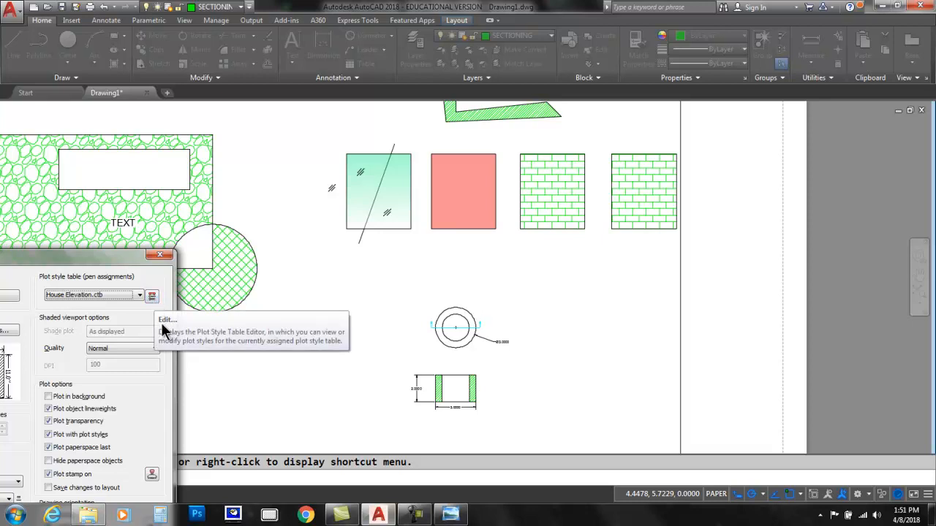
left_click(151, 297)
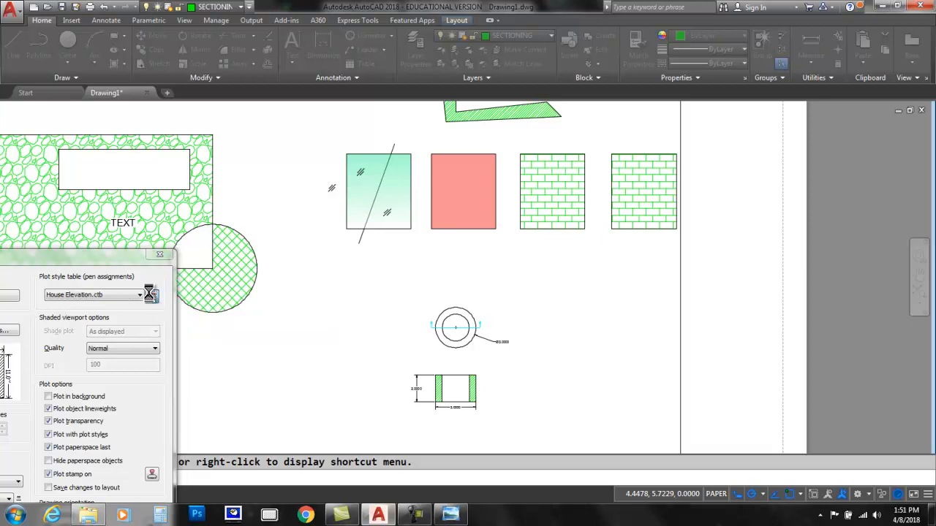
left_click_drag(293, 43, 644, 130)
left_click_drag(754, 155, 851, 122)
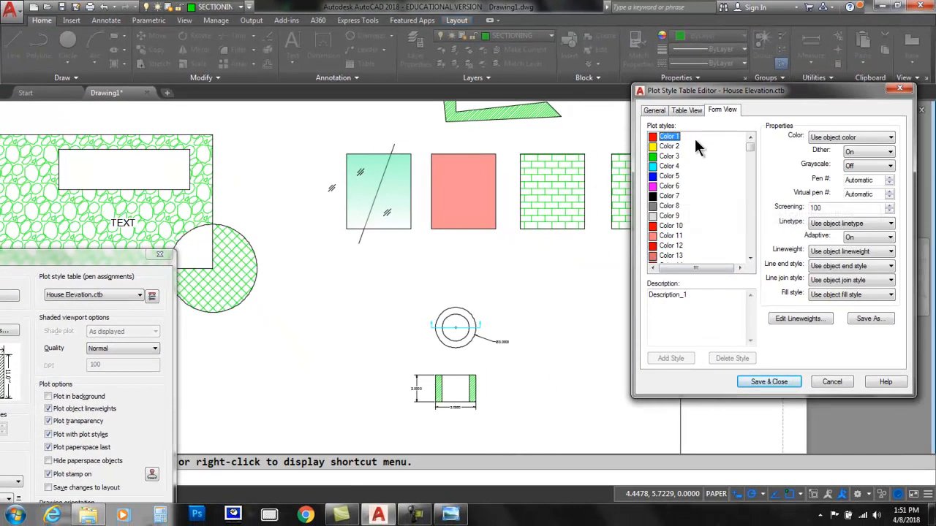
Step: Set the plotted color of Color 4 to Blue in the House Elevation table and save the table
key("F9")
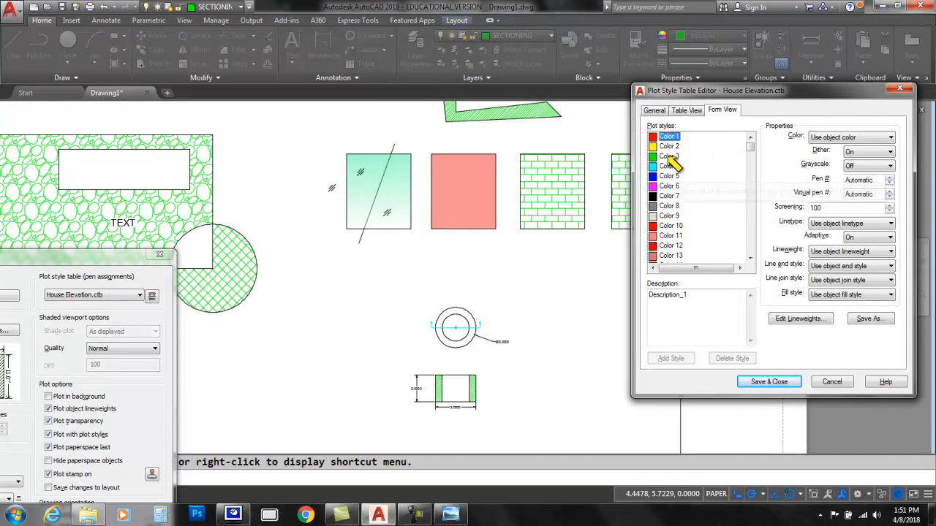
left_click_drag(794, 147, 858, 145)
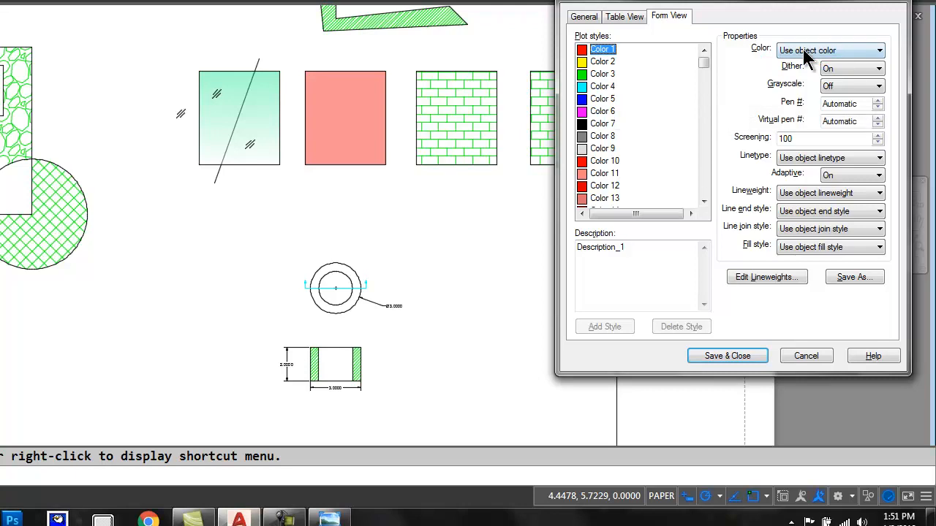
left_click(601, 87)
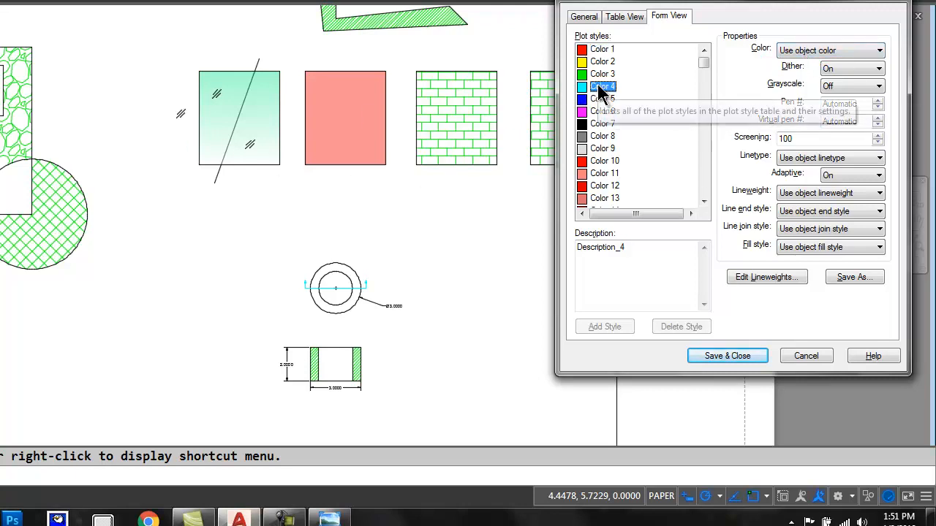
left_click(806, 53)
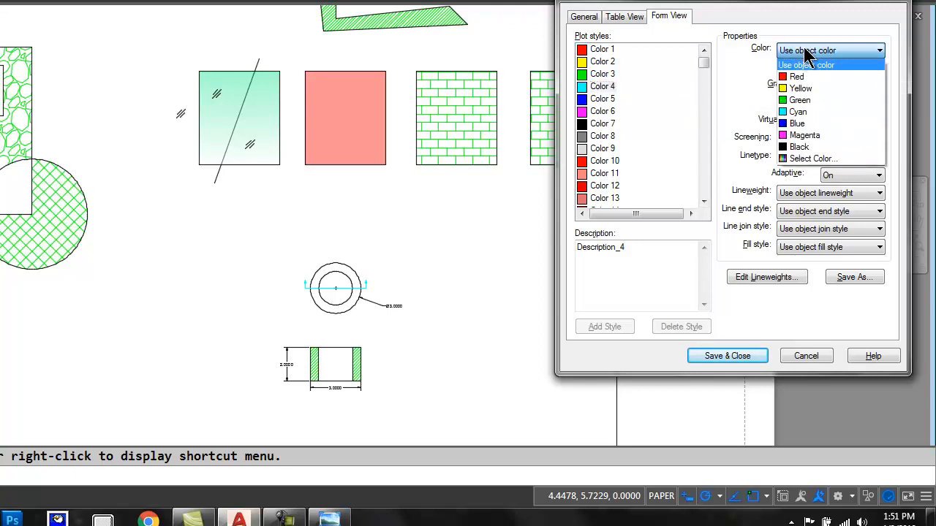
left_click(802, 125)
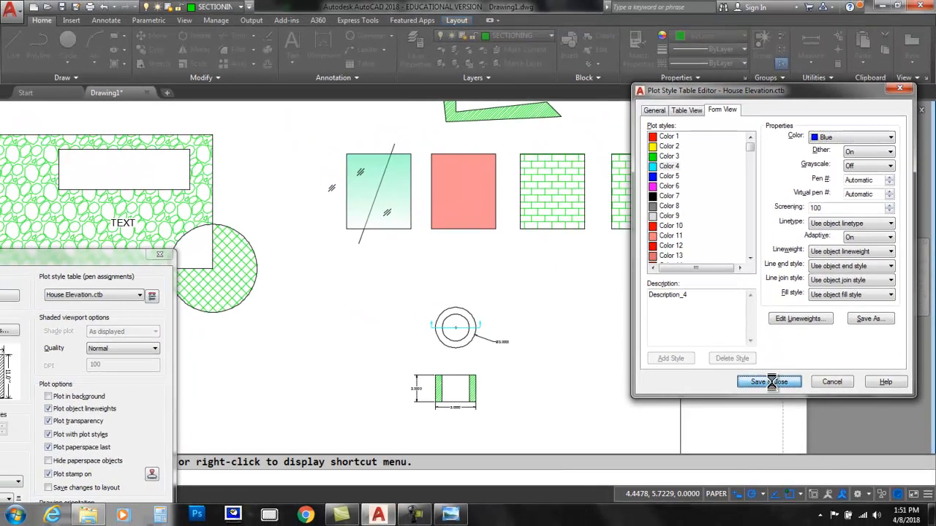
left_click(727, 356)
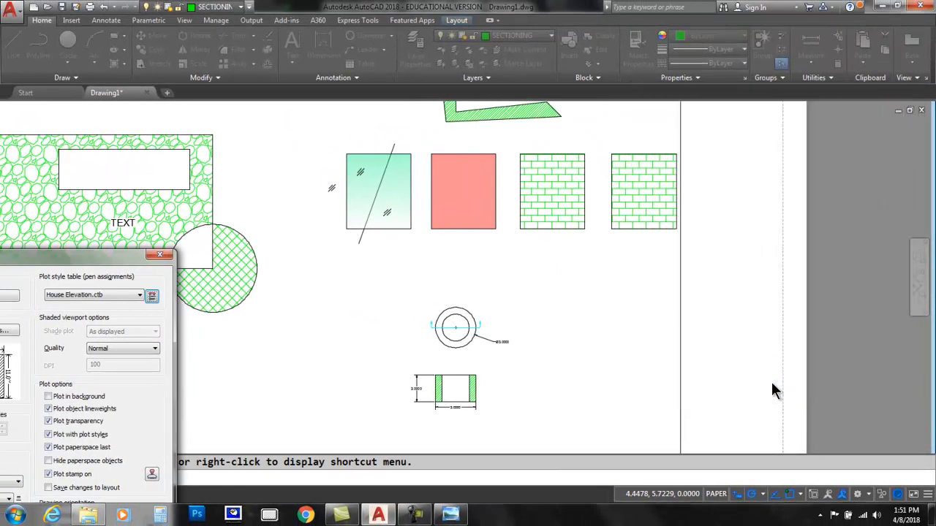
Step: Preview Layout1's plot, examine the color of the section line through the circles up close, and exit the preview
left_click_drag(81, 260, 367, 107)
left_click(48, 407)
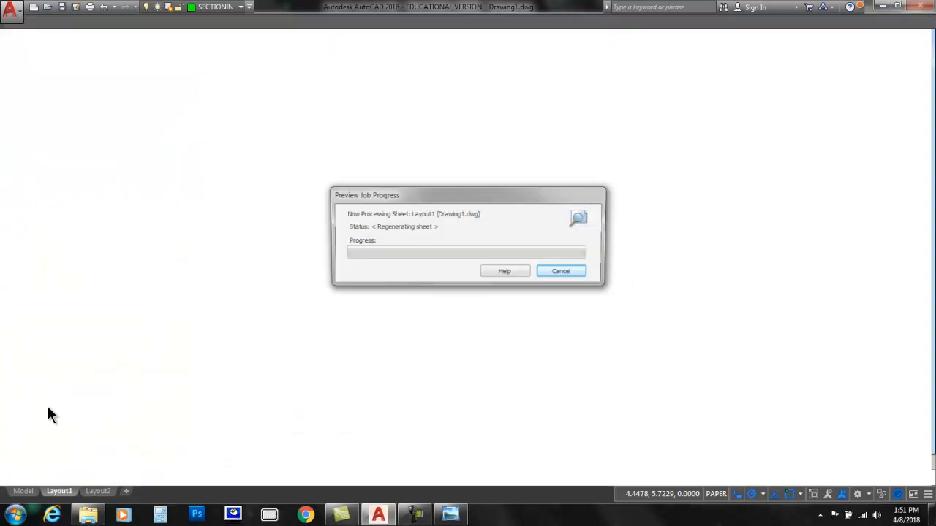
left_click_drag(526, 313, 410, 58)
left_click_drag(535, 362, 442, 132)
left_click_drag(621, 387, 495, 181)
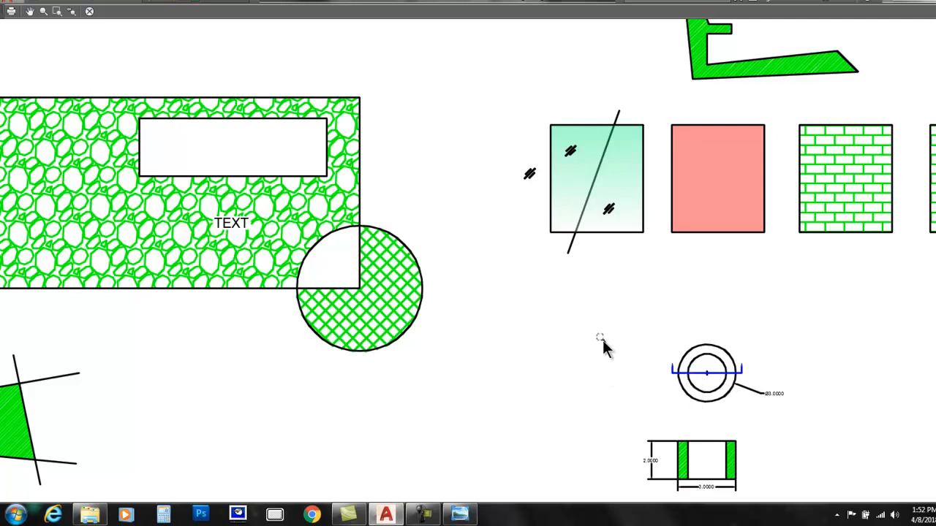
scroll(511, 268, "down", 3)
scroll(482, 438, "down", 3)
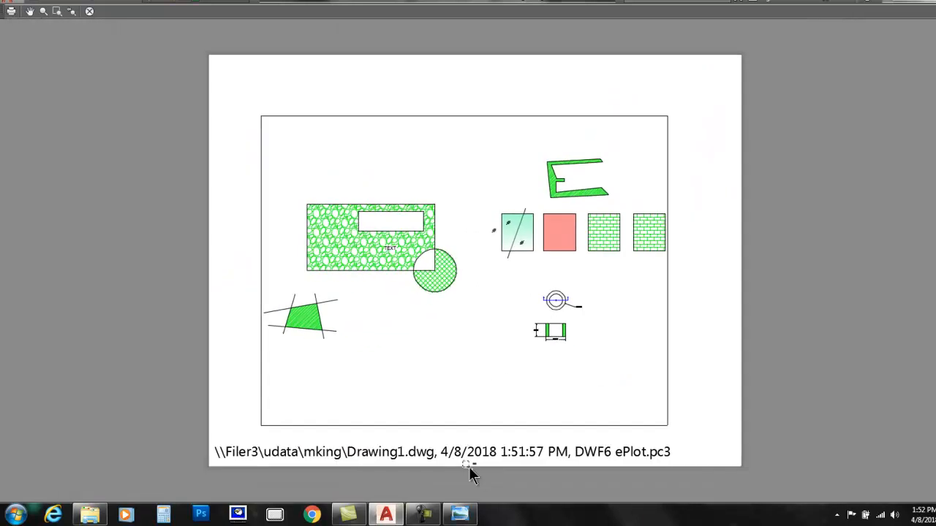
scroll(494, 268, "down", 3)
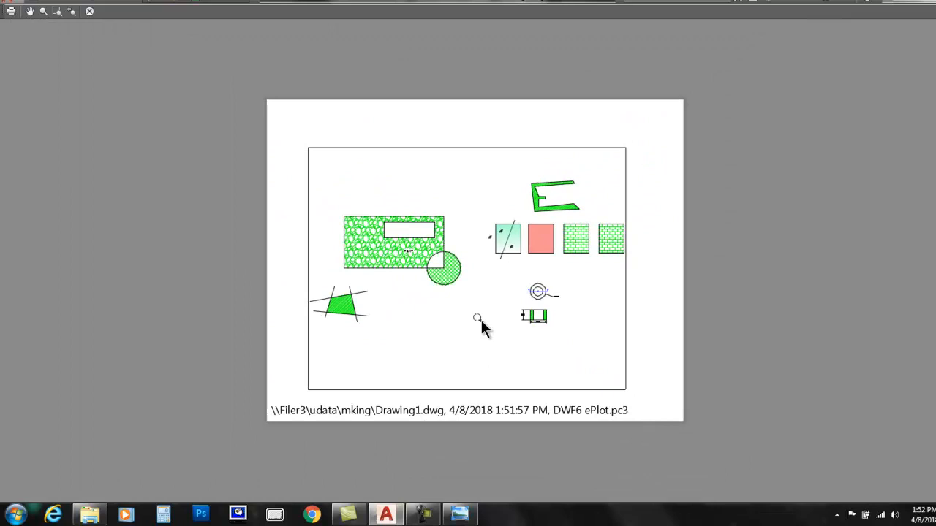
right_click(481, 321)
left_click(514, 324)
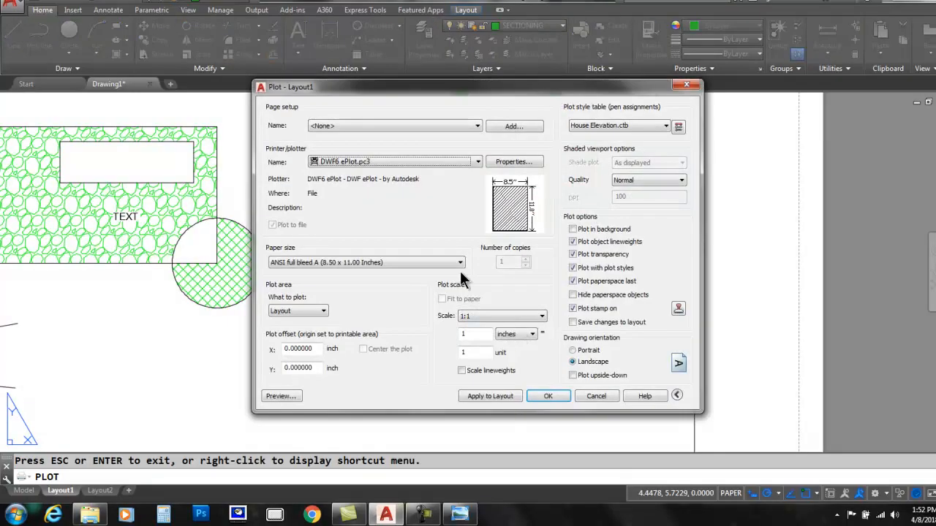
Step: Reopen the House Elevation plot style table for editing, keeping the drawing in view, and select Color 7
left_click_drag(481, 92, 562, 388)
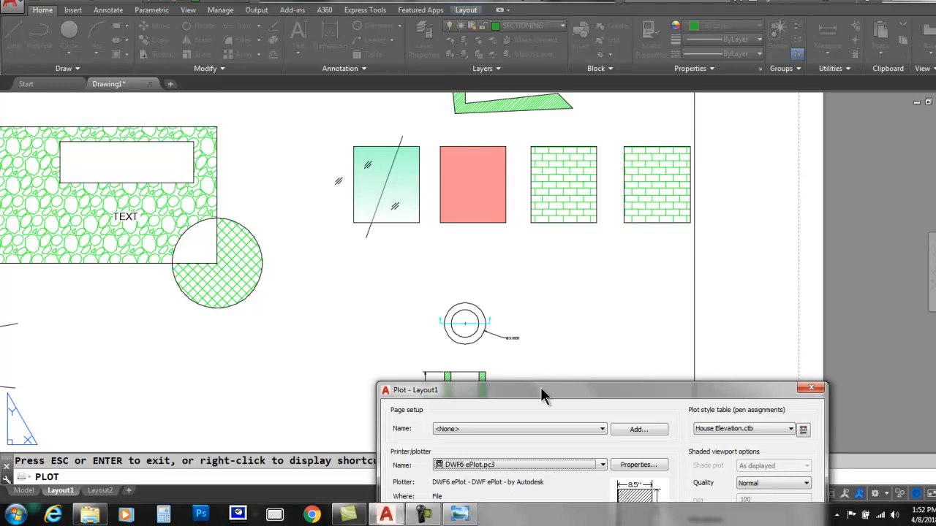
mouse_move(542, 395)
left_mouse_down()
mouse_move(439, 320)
mouse_move(458, 373)
mouse_move(322, 252)
mouse_move(117, 21)
mouse_move(12, 139)
mouse_move(5, 132)
left_mouse_up()
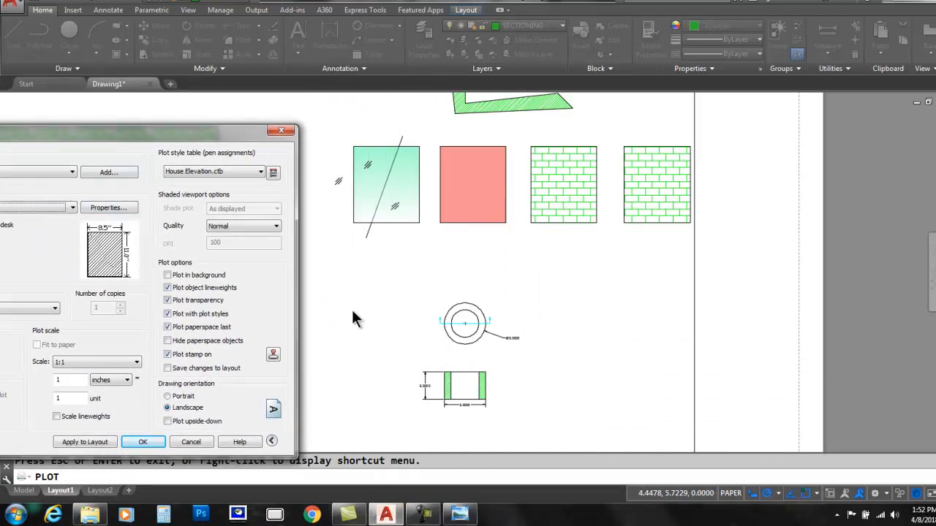
mouse_move(167, 131)
left_mouse_down()
mouse_move(156, 78)
mouse_move(167, 118)
left_mouse_up()
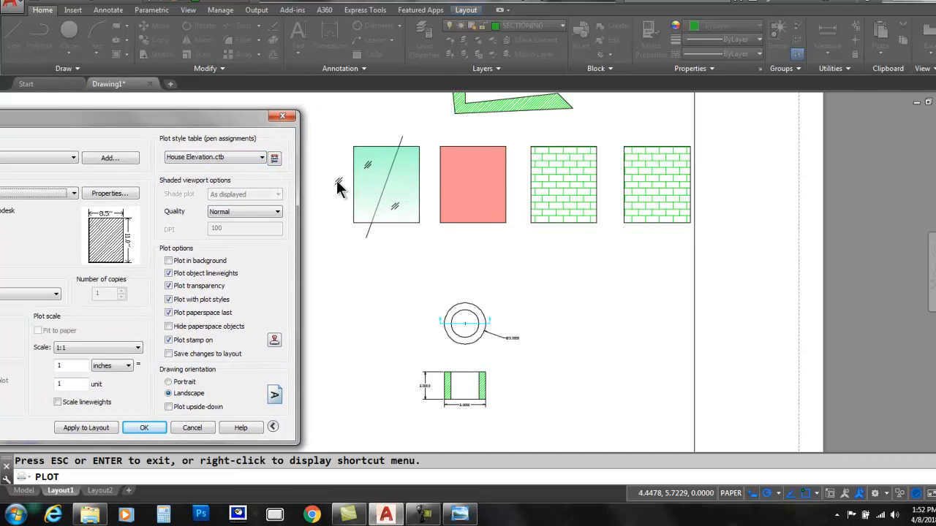
left_click(274, 159)
left_click_drag(732, 90, 108, 112)
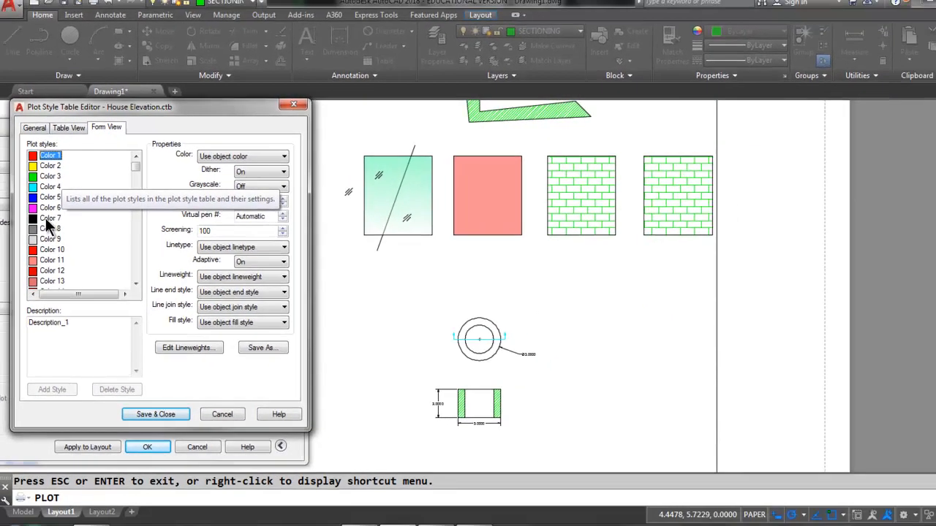
left_click(48, 237)
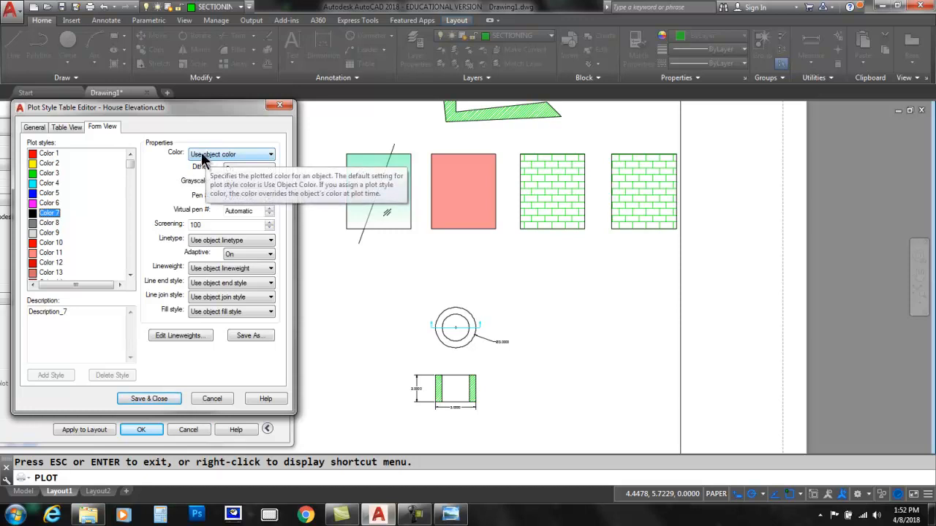
Step: Review the available millimeter lineweights for Color 7 without choosing one
mouse_move(137, 271)
left_mouse_down()
mouse_move(203, 278)
mouse_move(271, 269)
mouse_move(203, 257)
mouse_move(130, 270)
left_mouse_up()
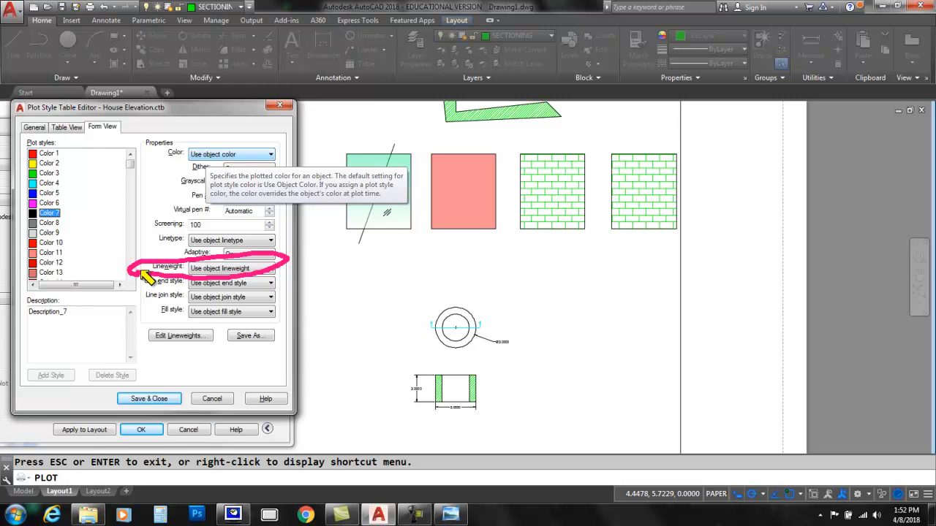
key("Escape")
left_click(215, 268)
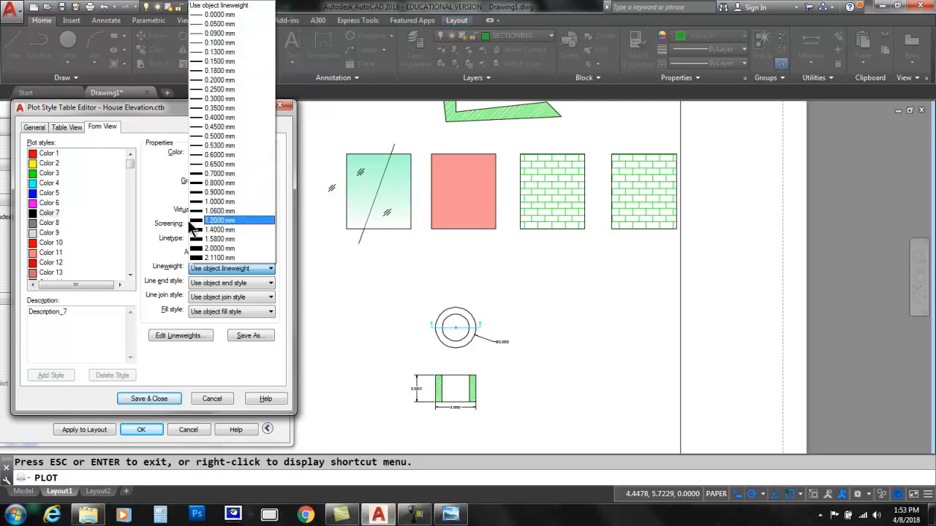
left_click(162, 198)
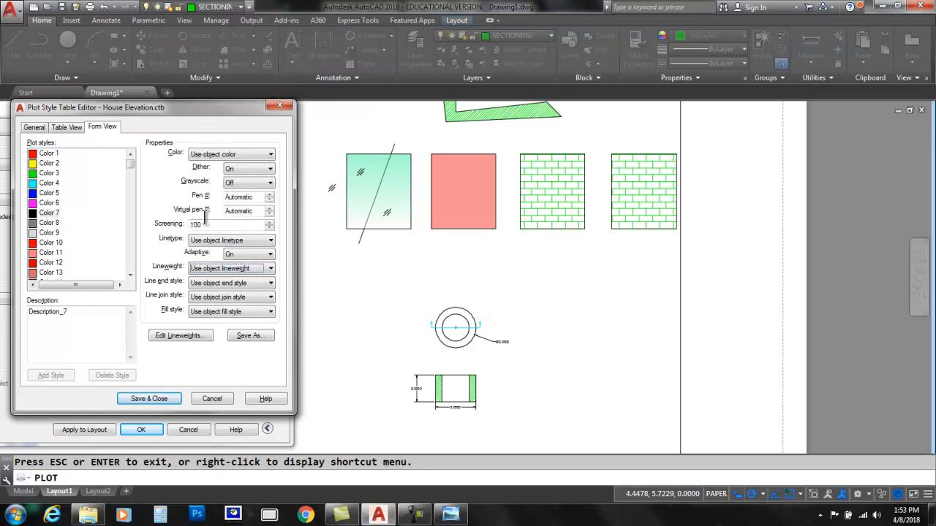
Step: Change the plot style table's lineweight listing units to inches
mouse_move(142, 347)
left_mouse_down()
mouse_move(203, 352)
mouse_move(198, 312)
mouse_move(140, 351)
mouse_move(160, 356)
left_mouse_up()
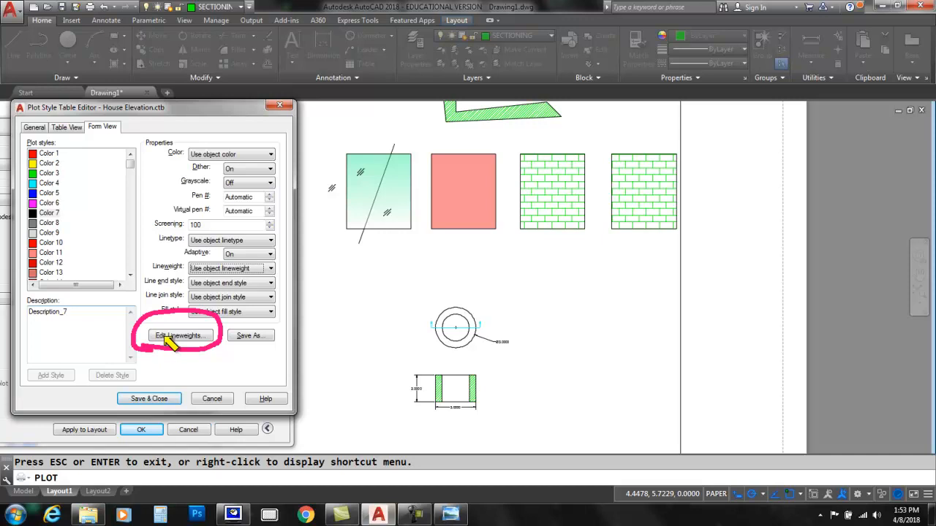
key("Escape")
left_click(169, 335)
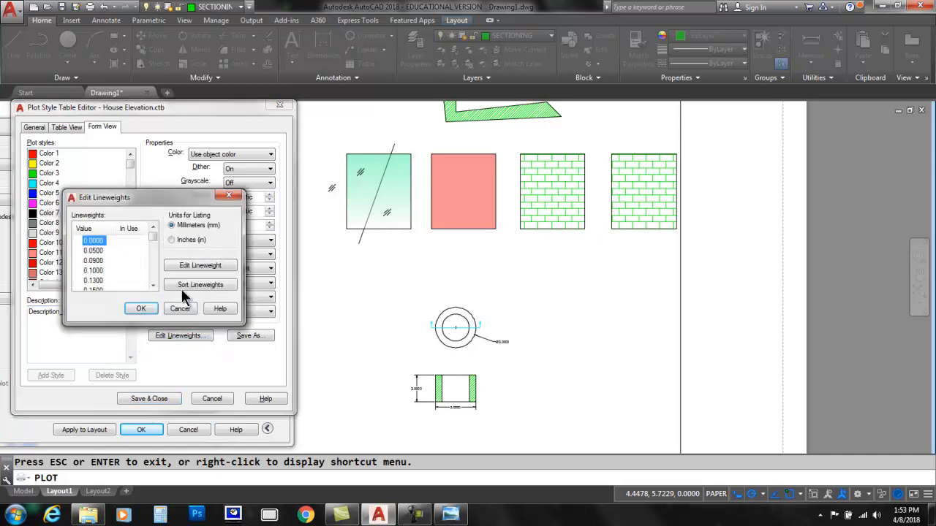
key("ctrl+2")
mouse_move(204, 254)
left_mouse_down()
mouse_move(158, 245)
mouse_move(210, 244)
left_mouse_up()
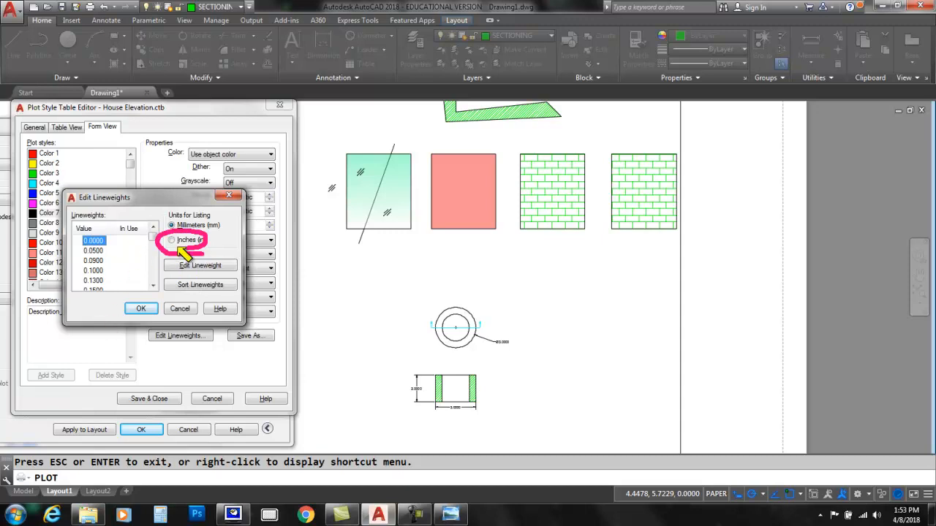
key("Escape")
left_click(172, 241)
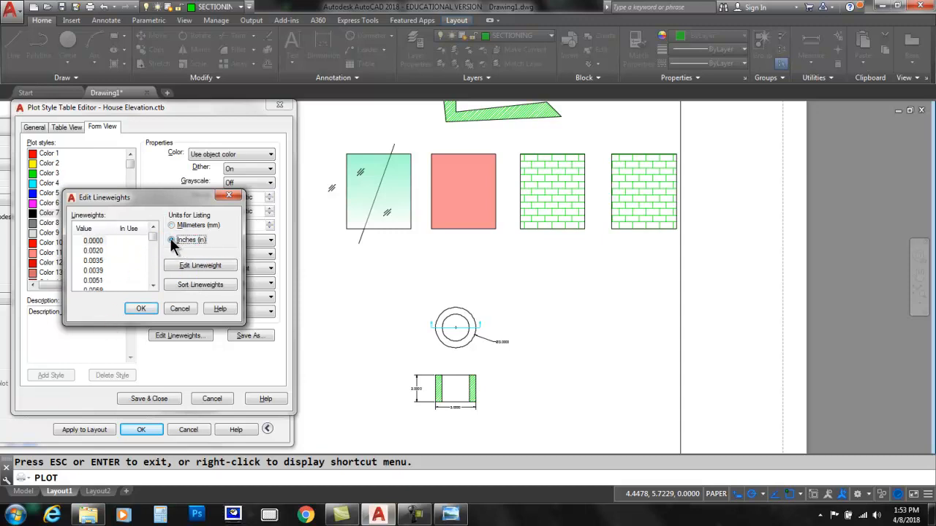
left_click(140, 308)
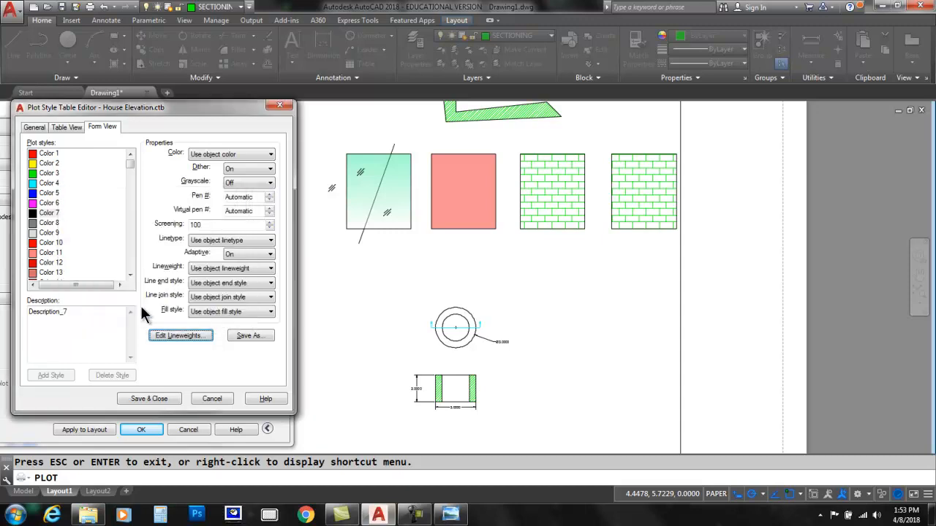
Step: Assign Color 7 a lineweight of 0.0209" and save the House Elevation table
left_click(48, 213)
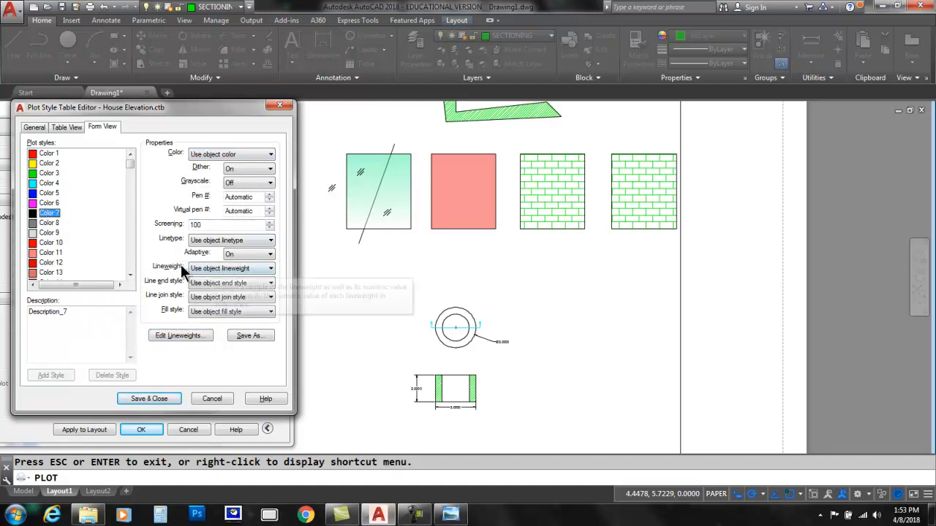
left_click(229, 268)
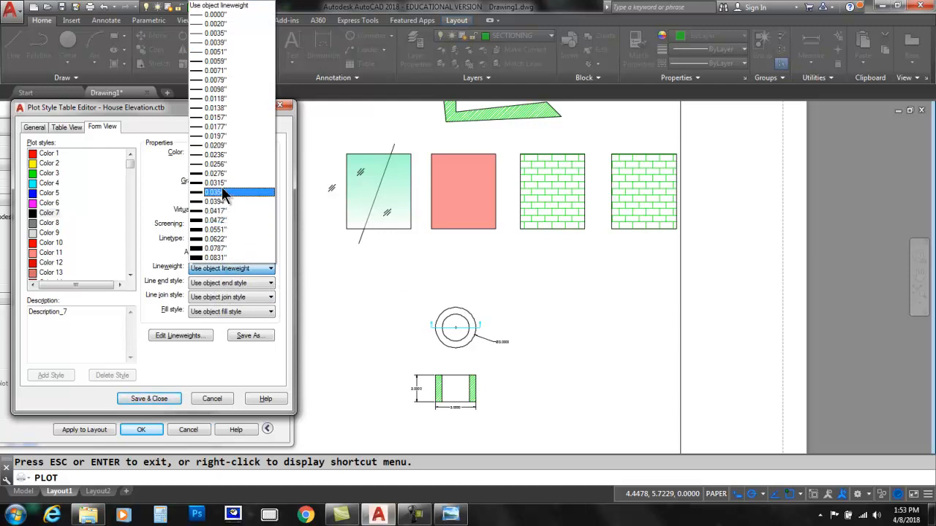
left_click(211, 144)
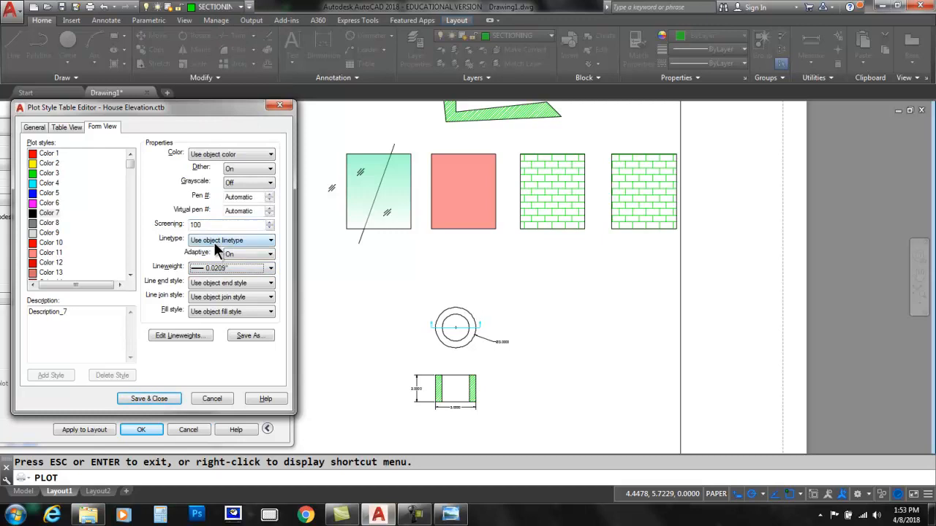
left_click(148, 399)
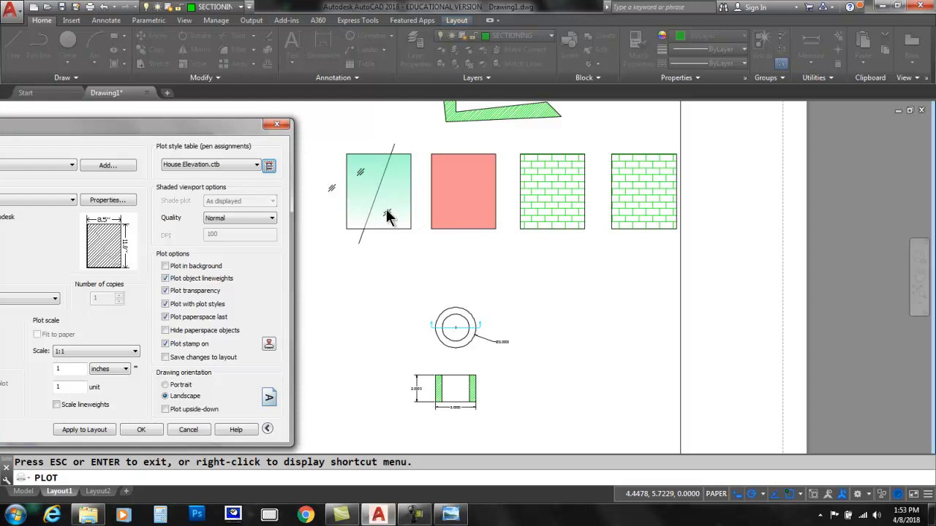
Step: Preview Layout1's plot again and examine the thickness of the black outlines up close
left_click_drag(182, 125, 804, 81)
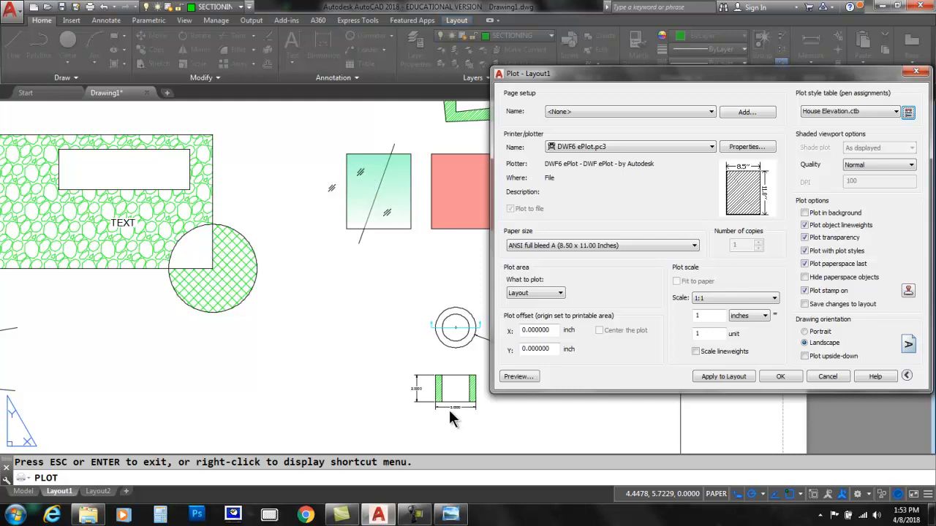
left_click(520, 377)
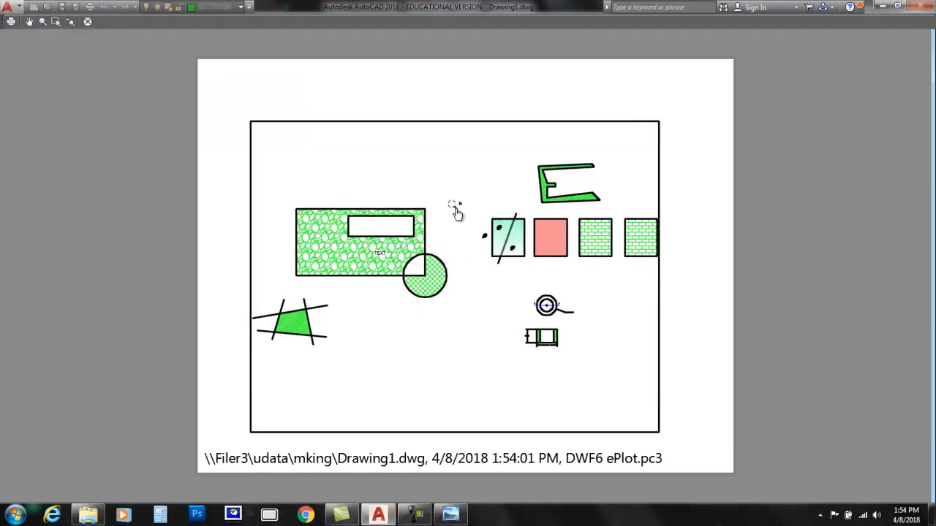
left_click_drag(455, 212, 417, 172)
left_click_drag(479, 439, 440, 68)
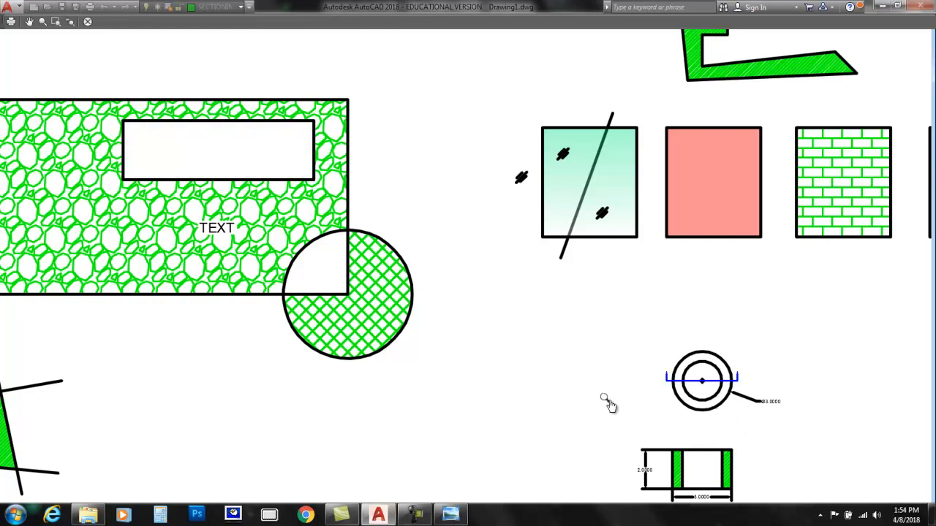
Step: Look over the full Layout1 sheet in the plot preview, exit the preview, and cancel the plot without printing
scroll(545, 410, "down", 4)
scroll(544, 415, "up", 1)
left_click_drag(468, 393, 463, 309)
scroll(457, 311, "up", 2)
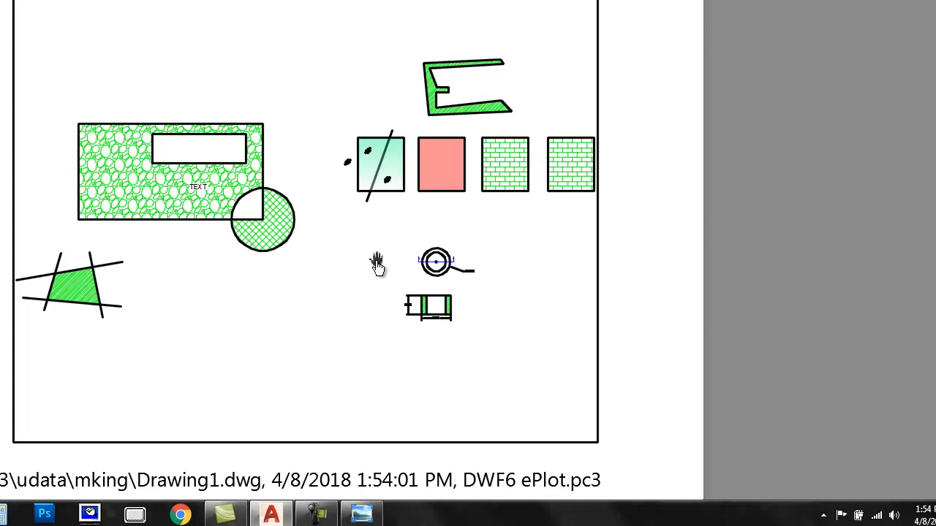
right_click(288, 322)
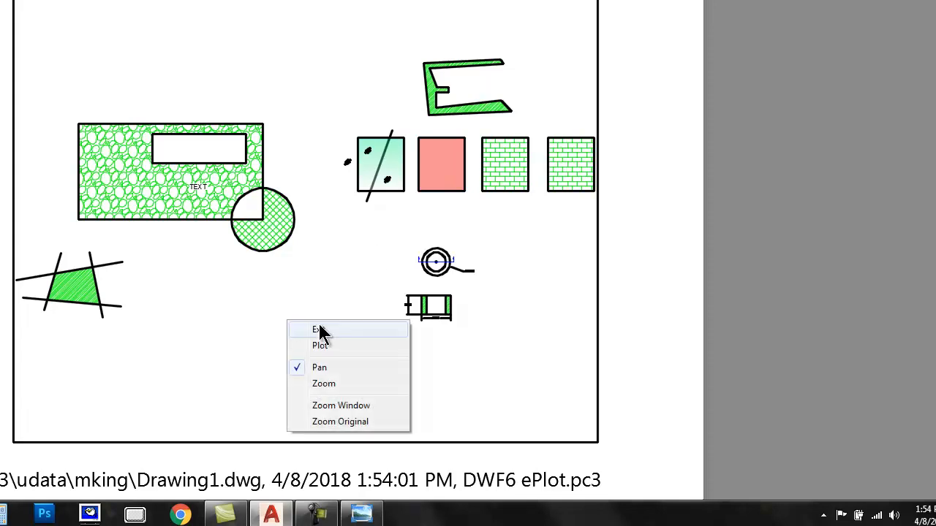
left_click(319, 327)
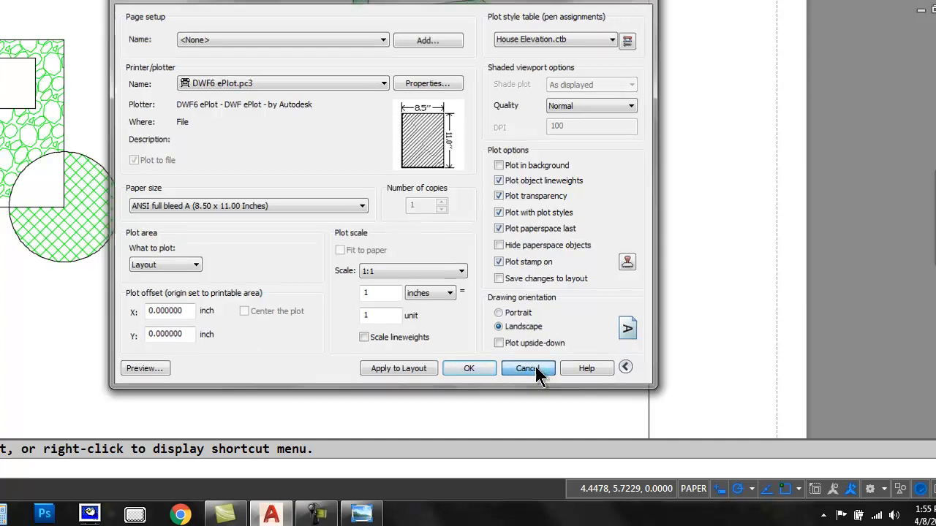
left_click(529, 370)
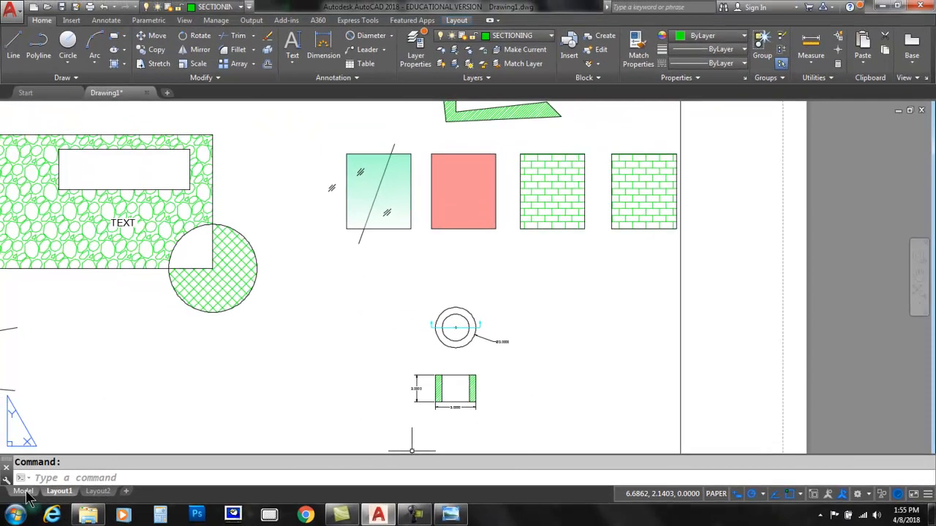
Step: In model space, copy the solid red square and the two brick-hatched squares to the clipboard, and clear the selection
left_click(23, 492)
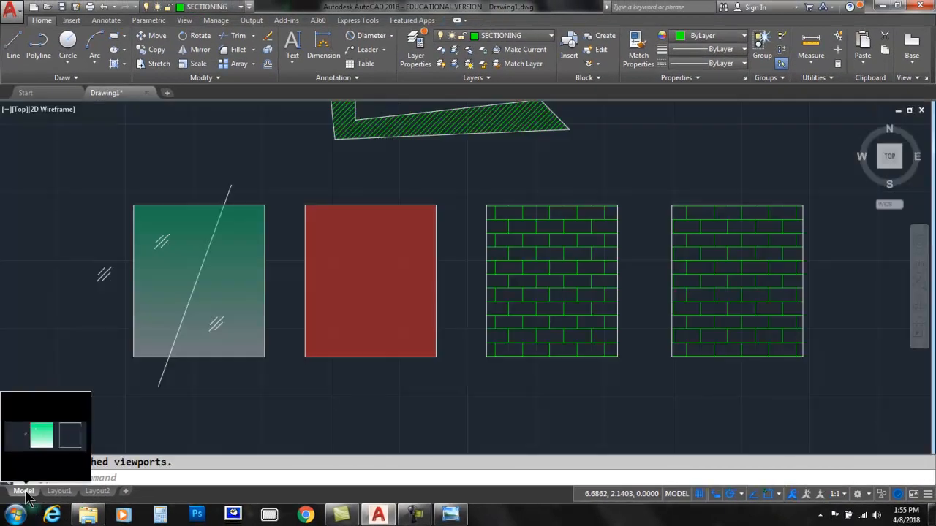
left_click(286, 176)
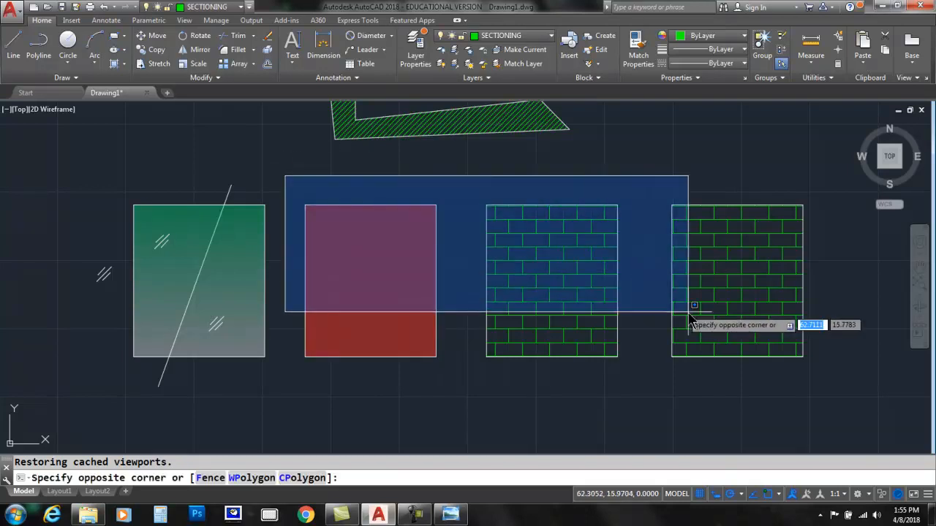
left_click(830, 399)
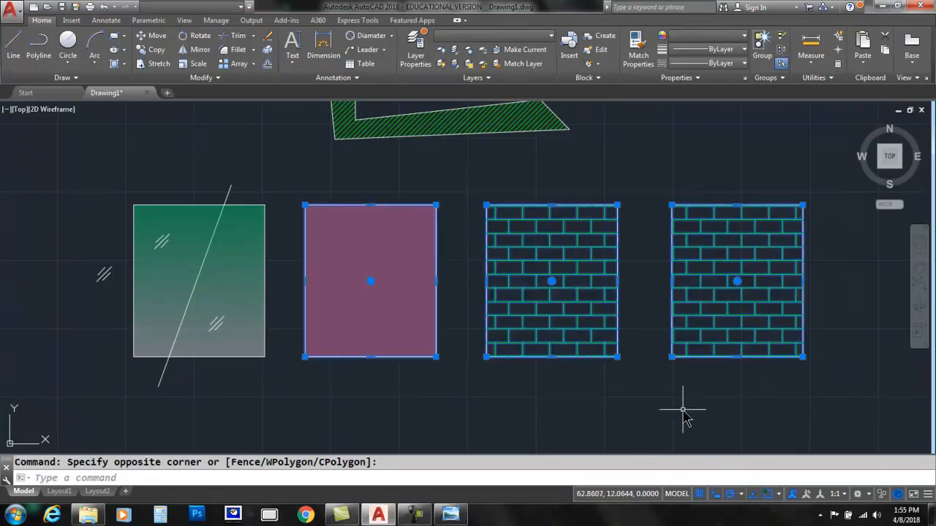
right_click(601, 401)
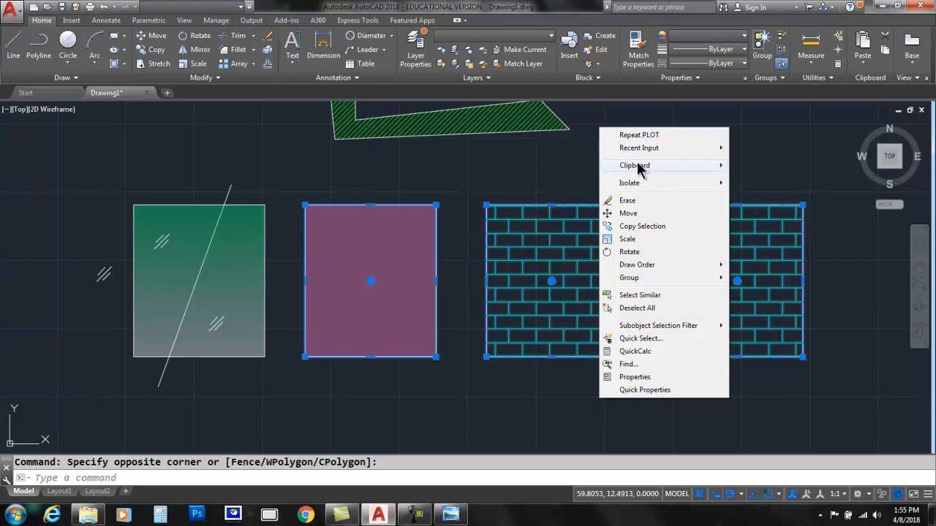
mouse_move(638, 168)
left_click(752, 179)
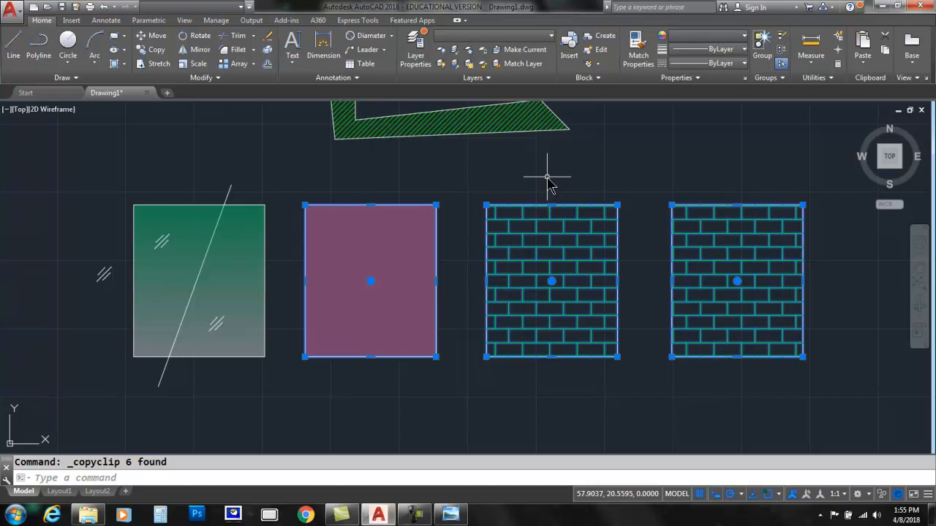
key("Escape")
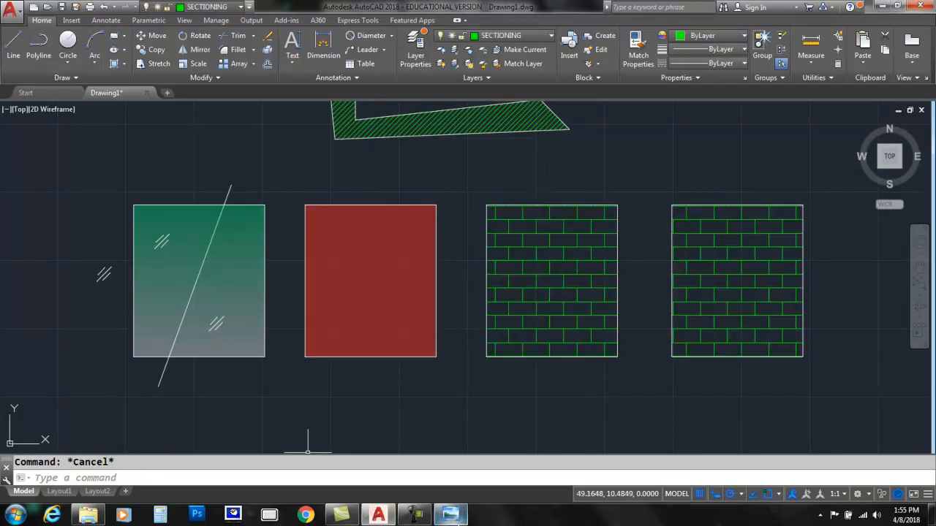
Step: Switch to sec30001.jpg in Windows Photo Viewer, magnify the Figure 23-1 house elevation with Virtual Magnifying Glass, and trace the siding area under the front gable
left_click(450, 515)
left_click(469, 495)
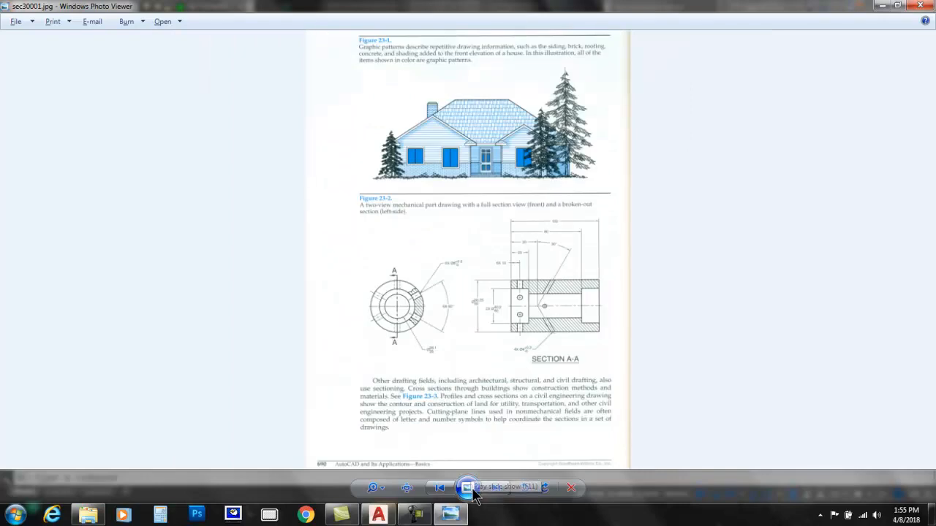
right_click(269, 515)
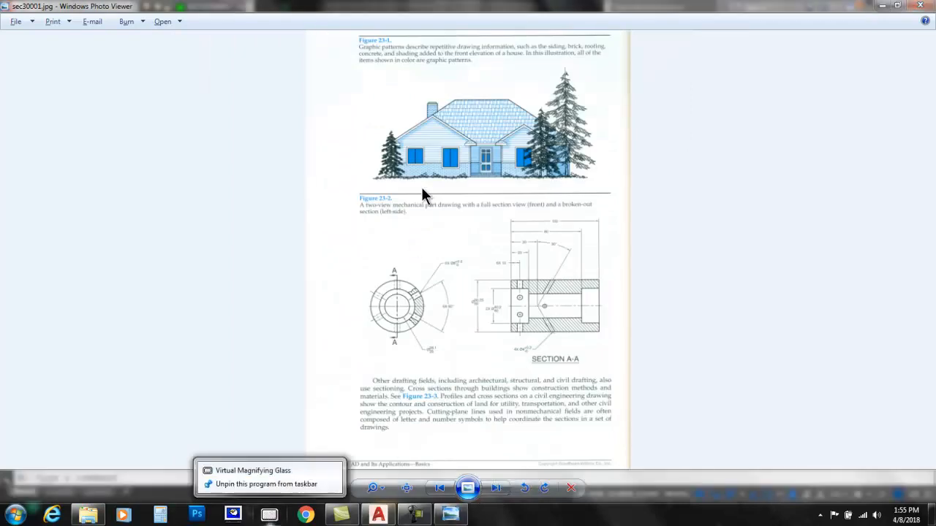
left_click(249, 470)
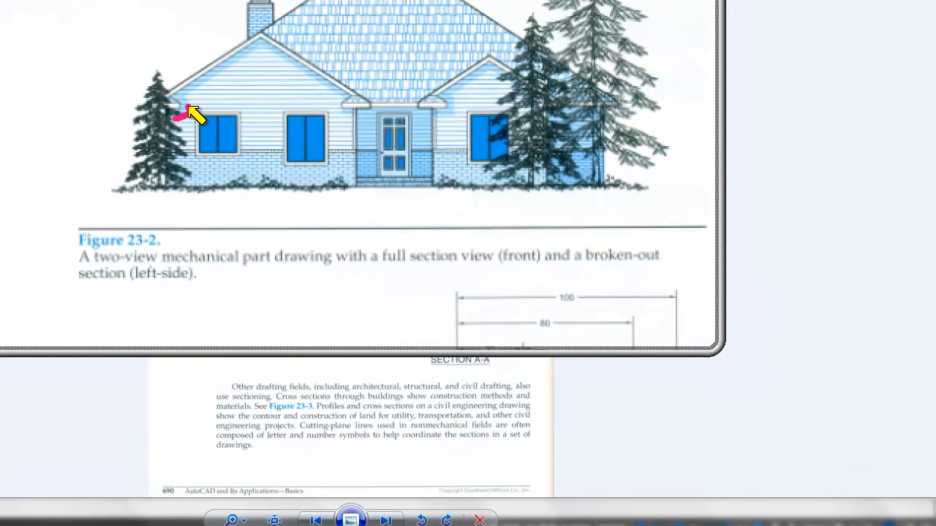
mouse_move(188, 107)
left_mouse_down()
mouse_move(265, 43)
mouse_move(345, 106)
left_mouse_up()
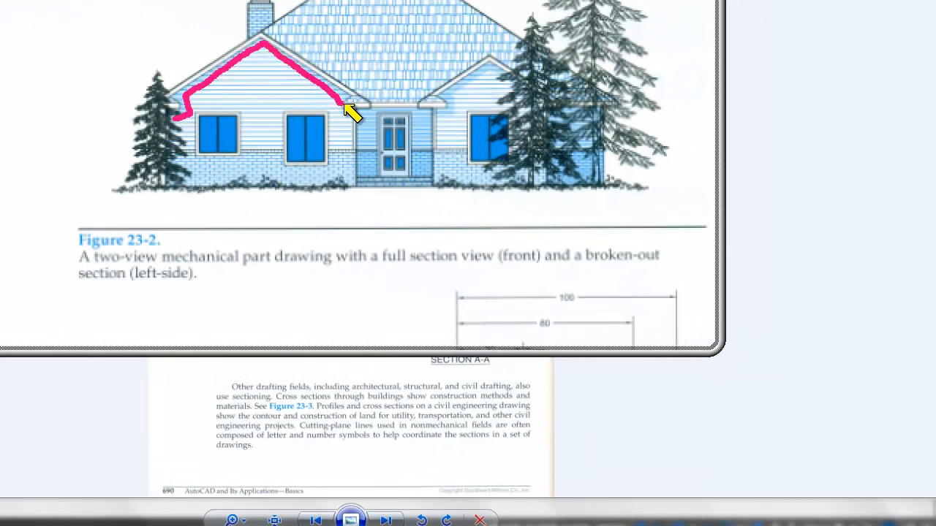